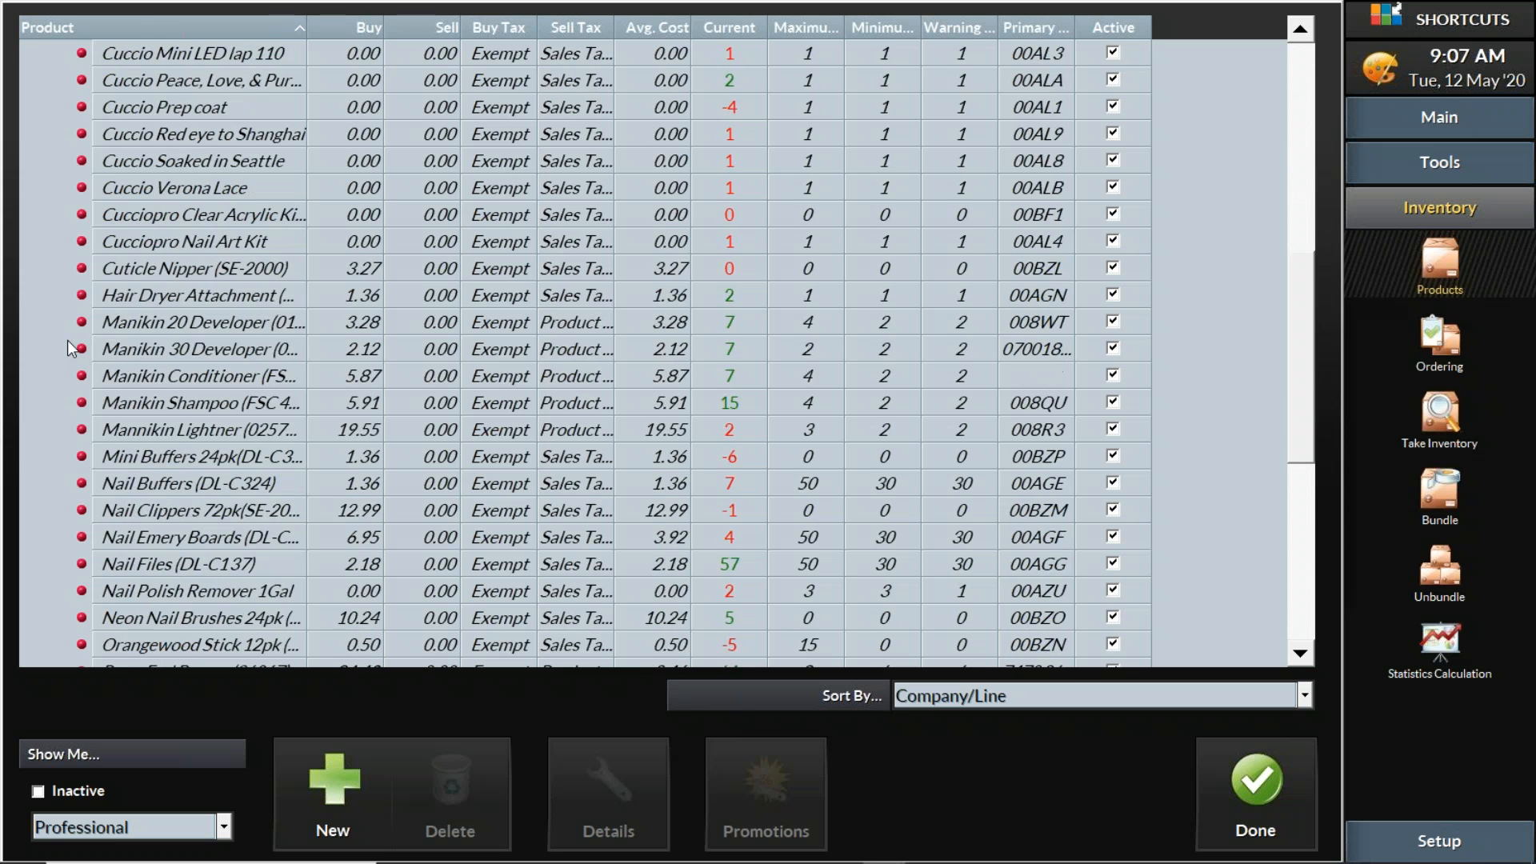
# Collapse the Salon BackBar, Burmax, Massage Oils, Biotone and Alexander's Aesthetics entries to company headers
pyautogui.click(63, 312)
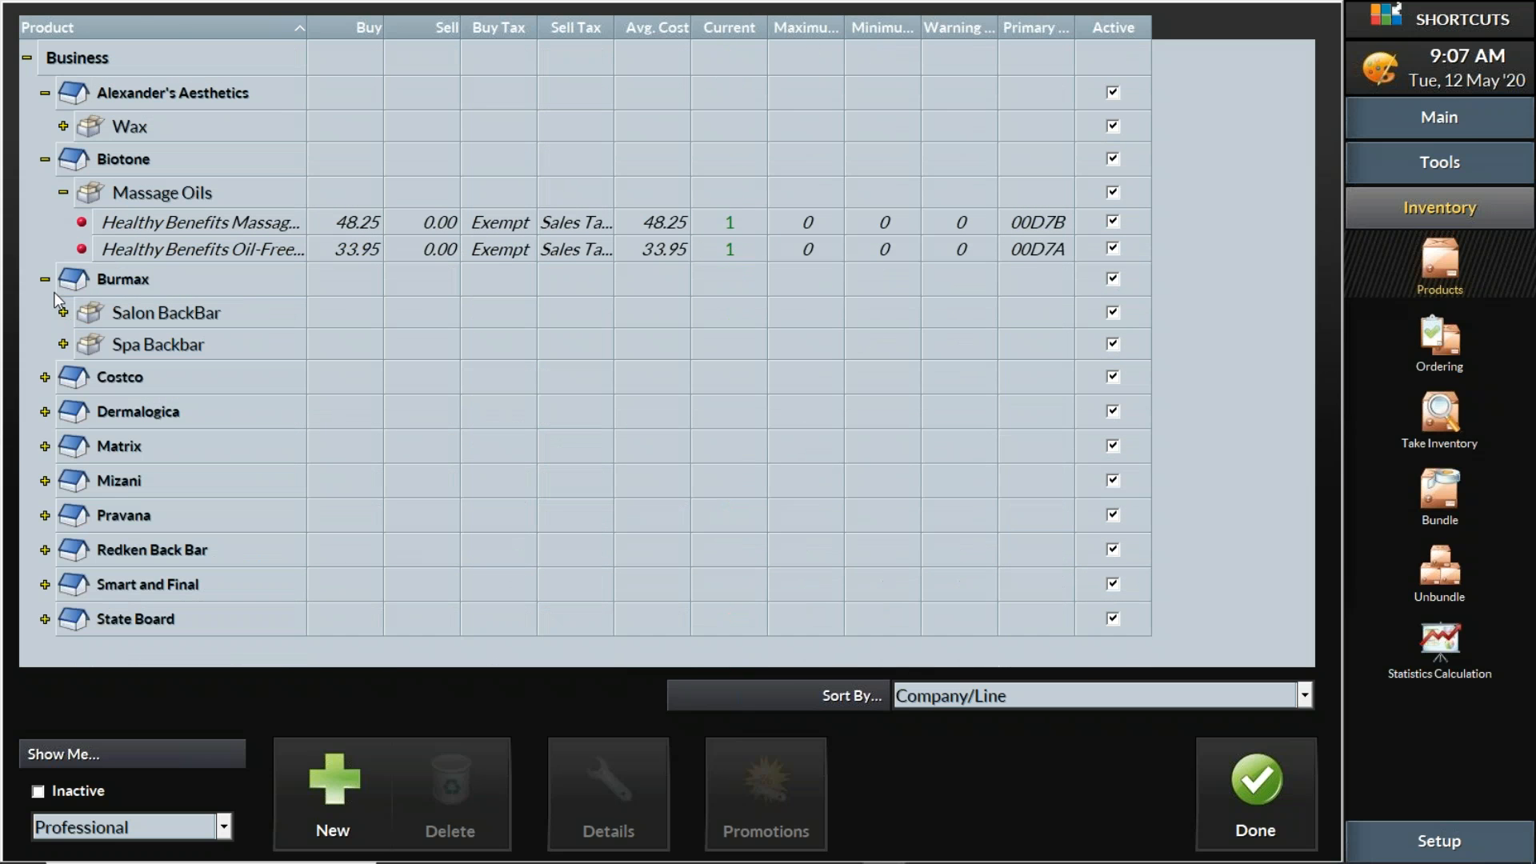
pyautogui.click(45, 278)
pyautogui.click(62, 192)
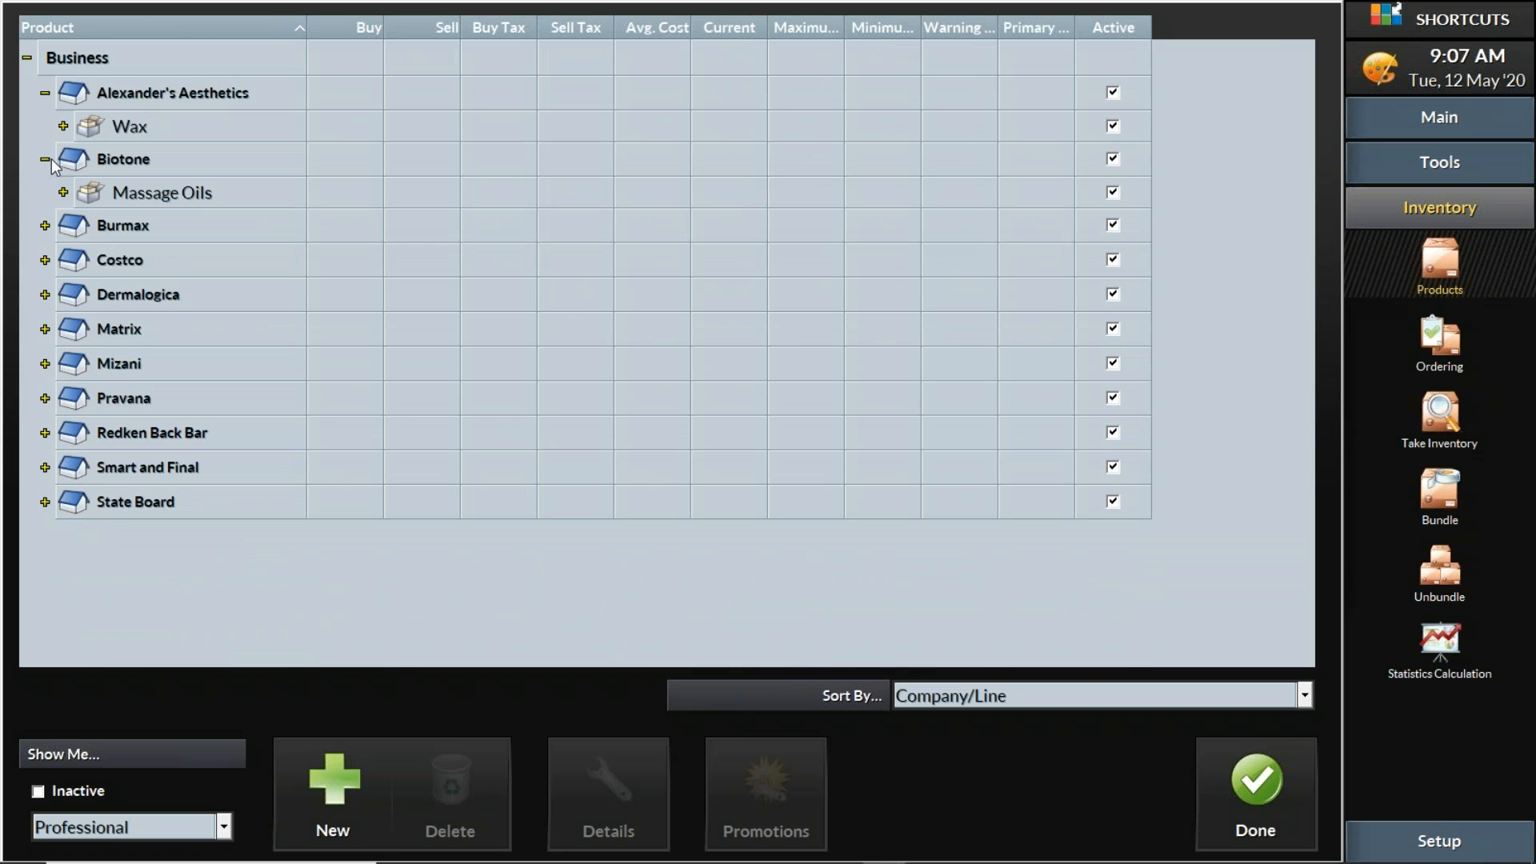
pyautogui.click(49, 158)
pyautogui.click(50, 93)
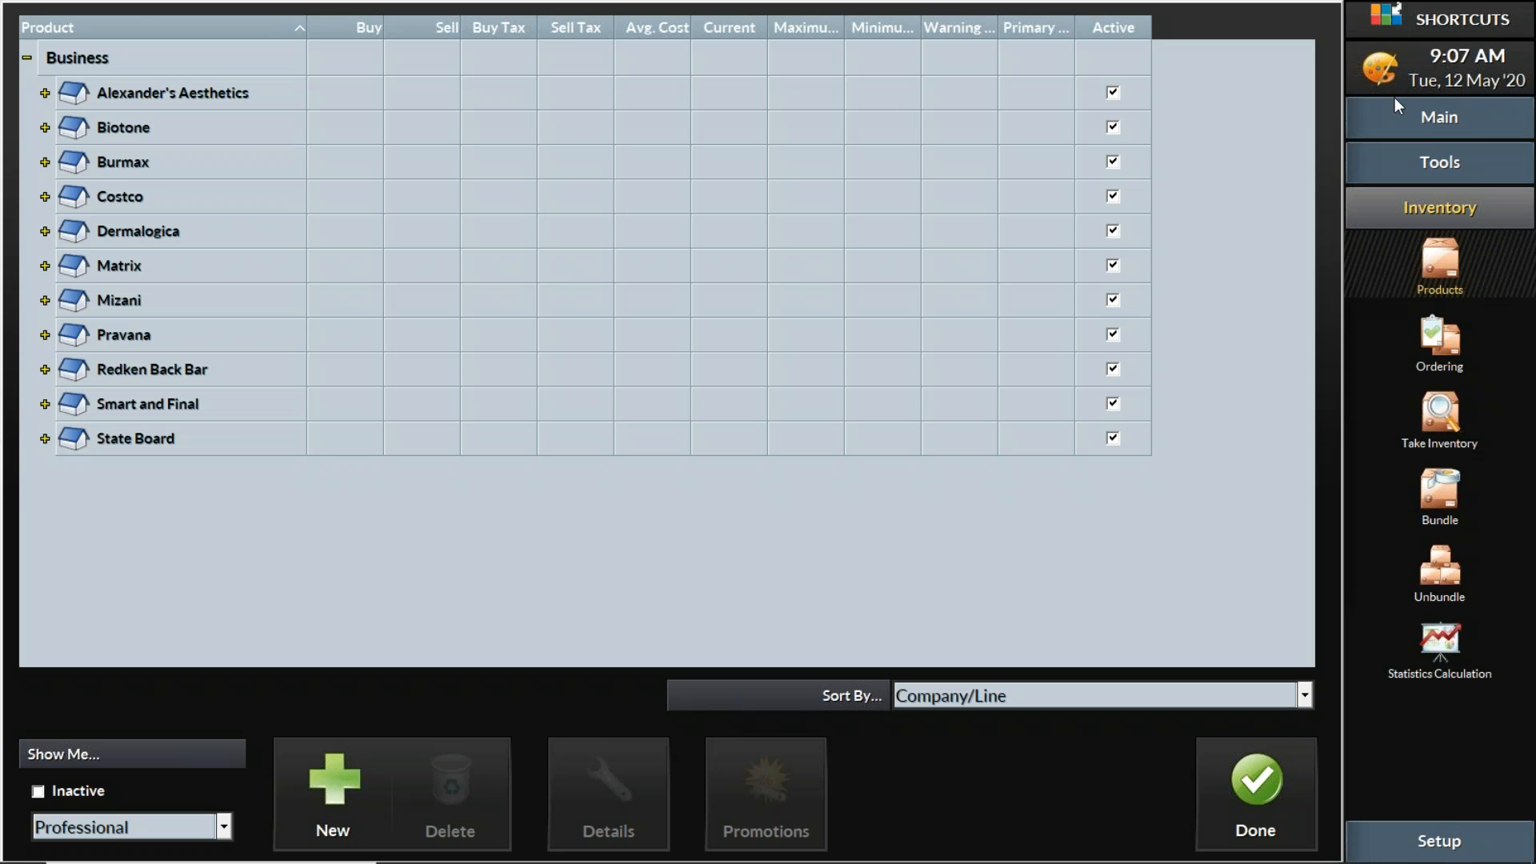
pyautogui.click(1480, 214)
# Bring up the Sort By dropdown choices for grouping products
pyautogui.click(1025, 694)
pyautogui.click(1026, 694)
pyautogui.click(1026, 694)
pyautogui.click(1026, 694)
pyautogui.click(1026, 695)
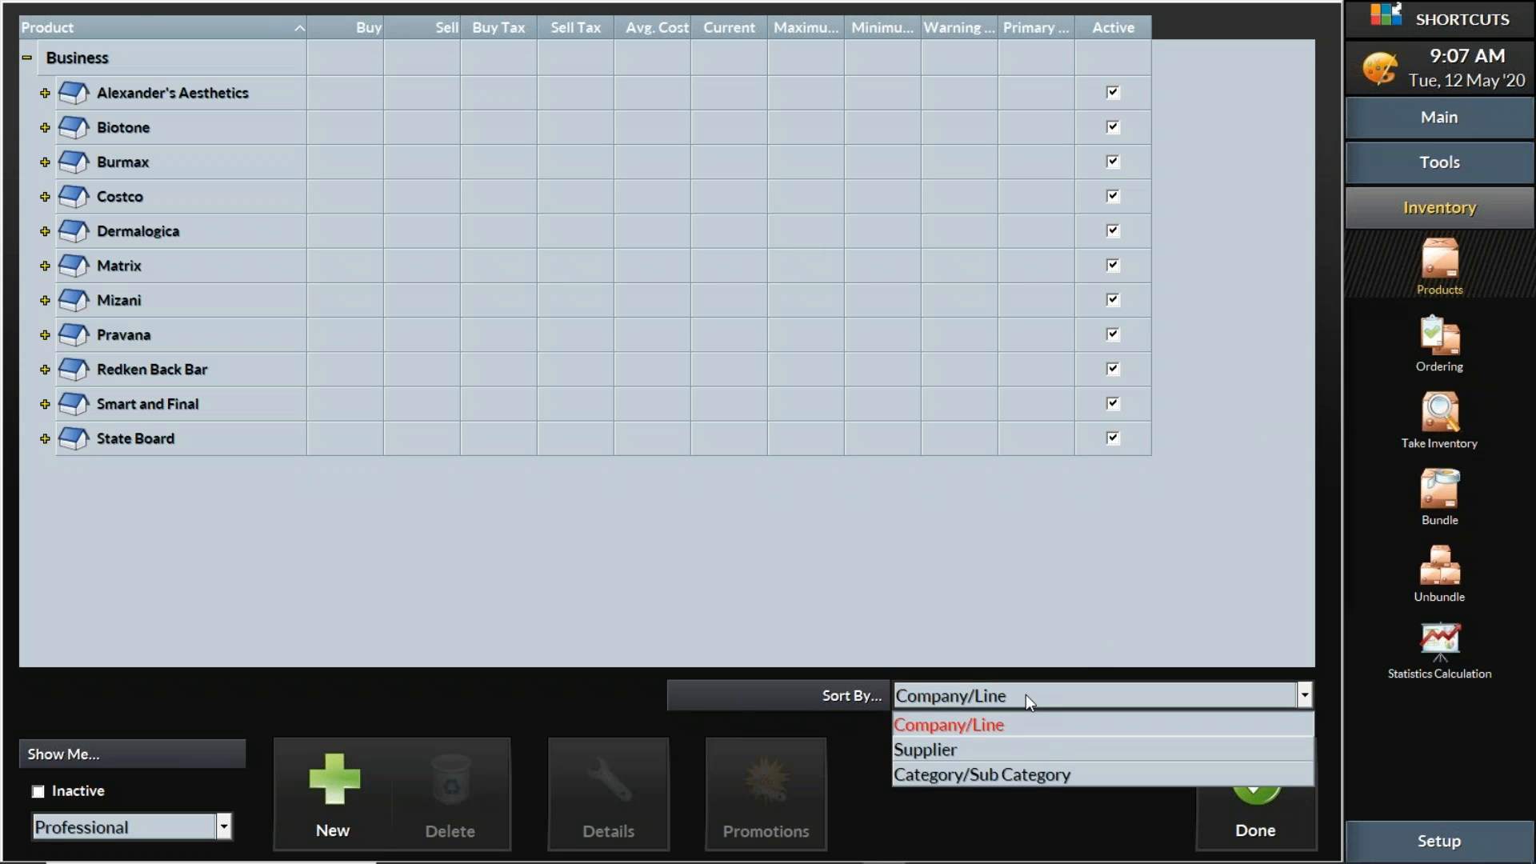
# Sort the product list by Supplier and set the Show Me filter to <all>
pyautogui.click(987, 750)
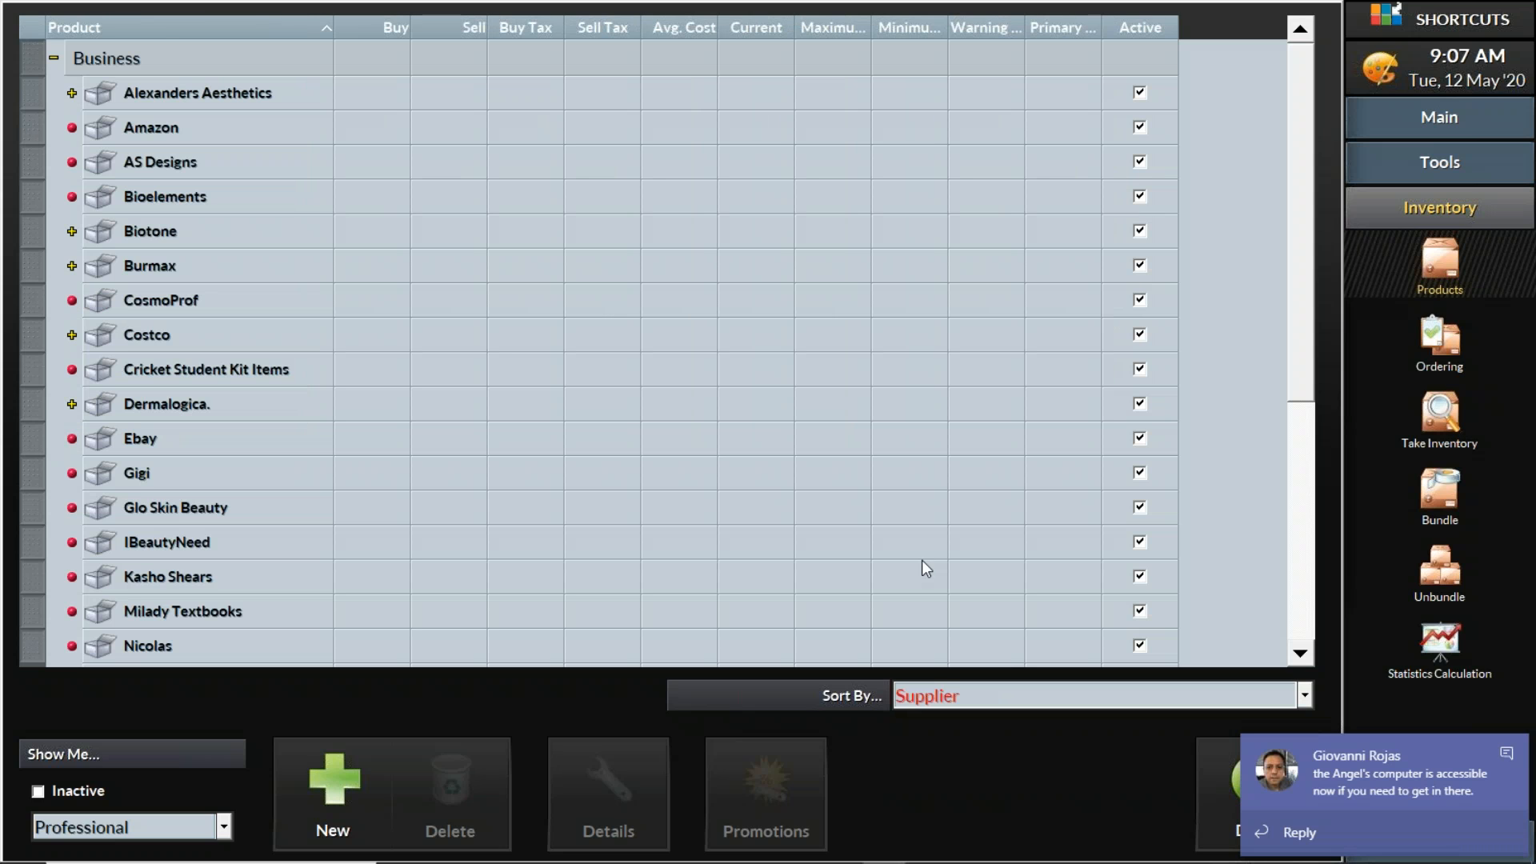
pyautogui.click(214, 820)
pyautogui.click(205, 746)
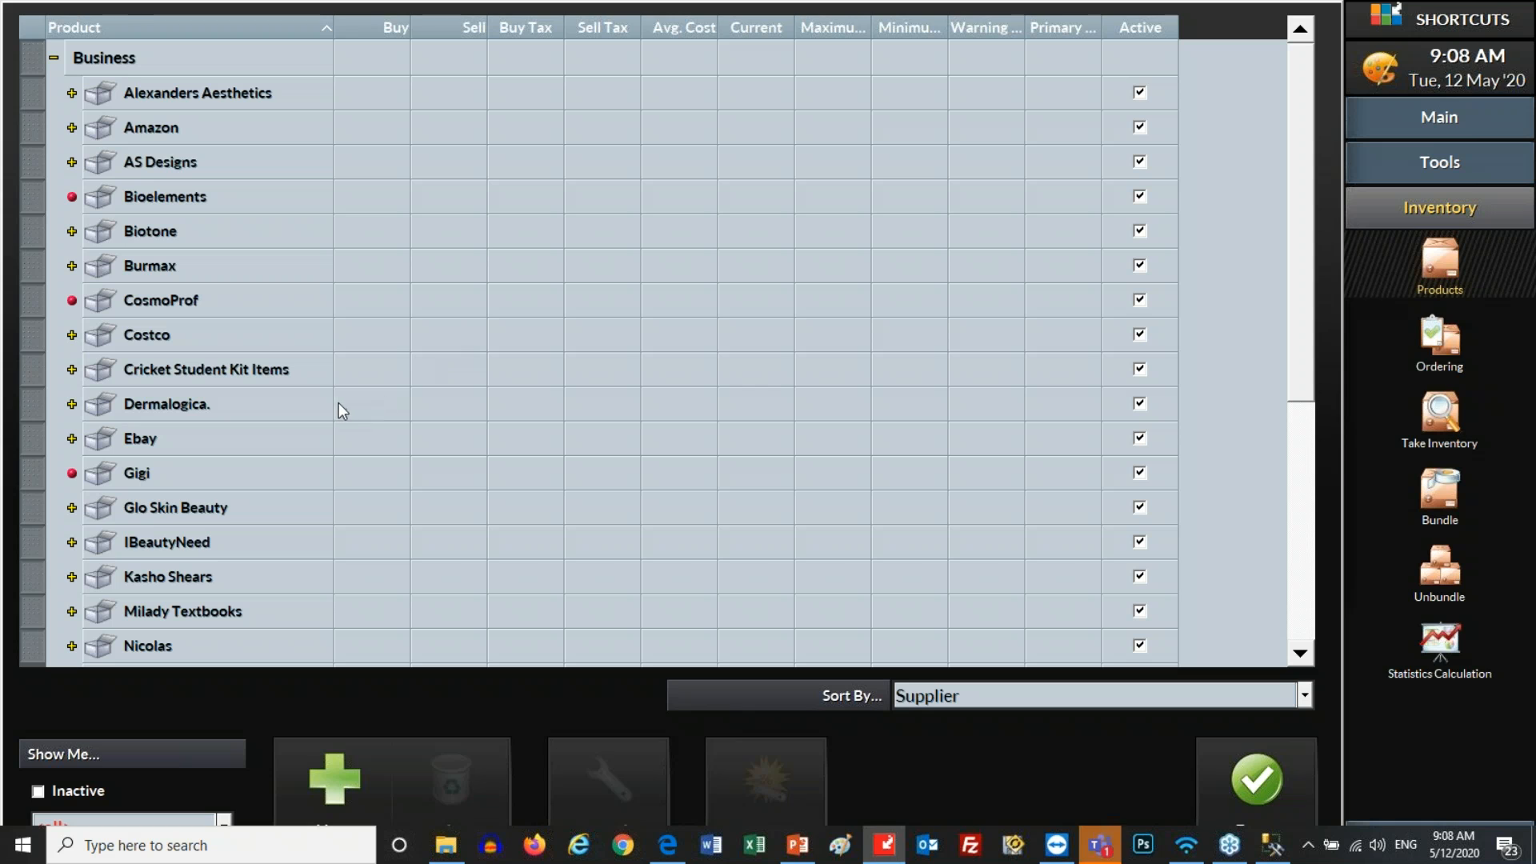
# Browse the supplier groups such as Dermalogica and Amazon, toggling the Business group
pyautogui.click(309, 404)
pyautogui.click(295, 135)
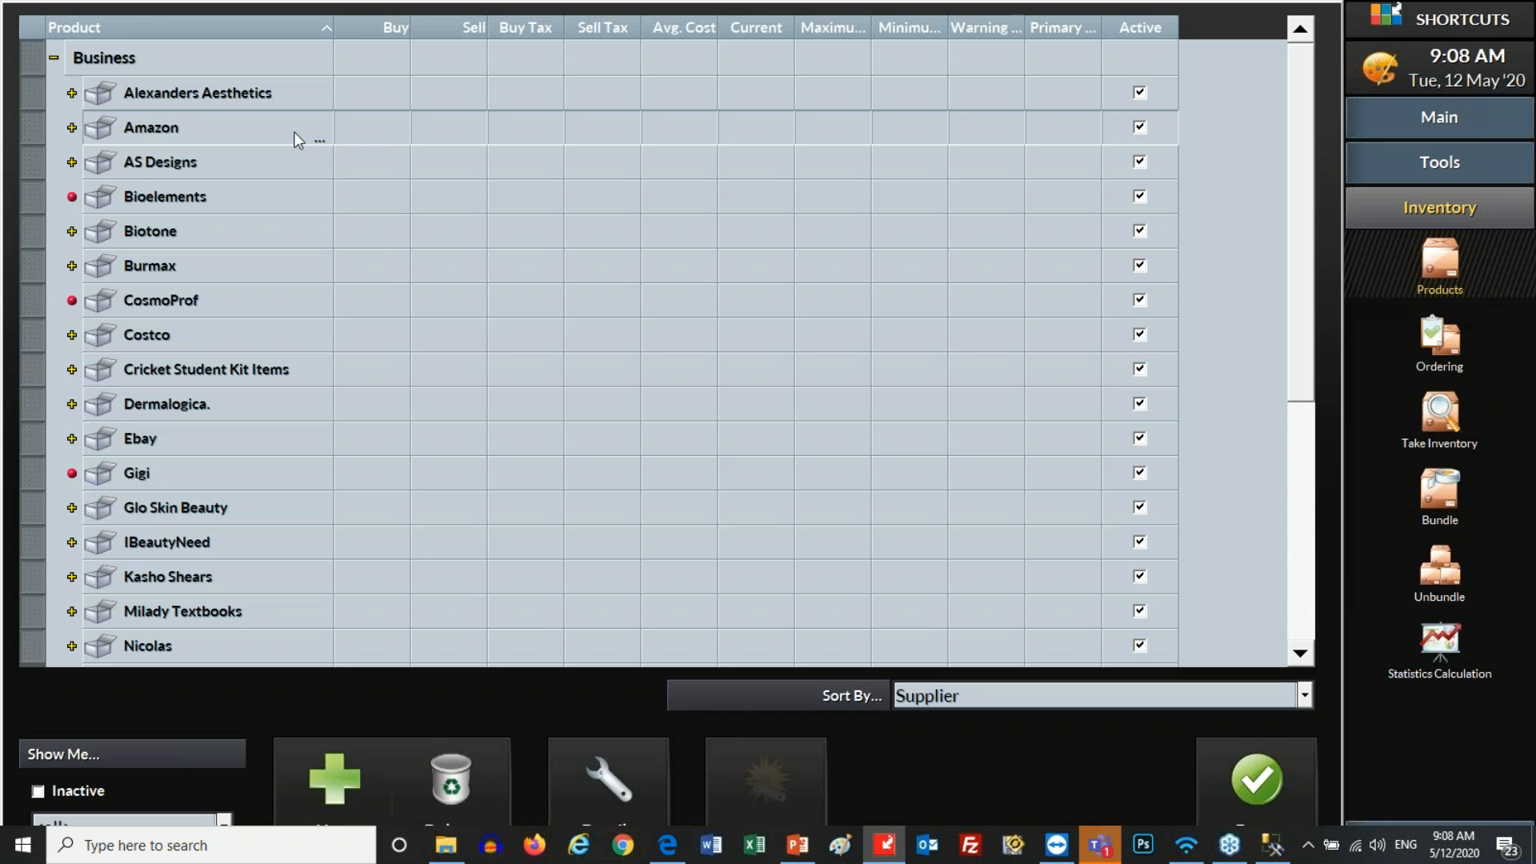
pyautogui.click(220, 61)
pyautogui.click(54, 58)
pyautogui.click(54, 57)
pyautogui.click(54, 58)
pyautogui.click(53, 58)
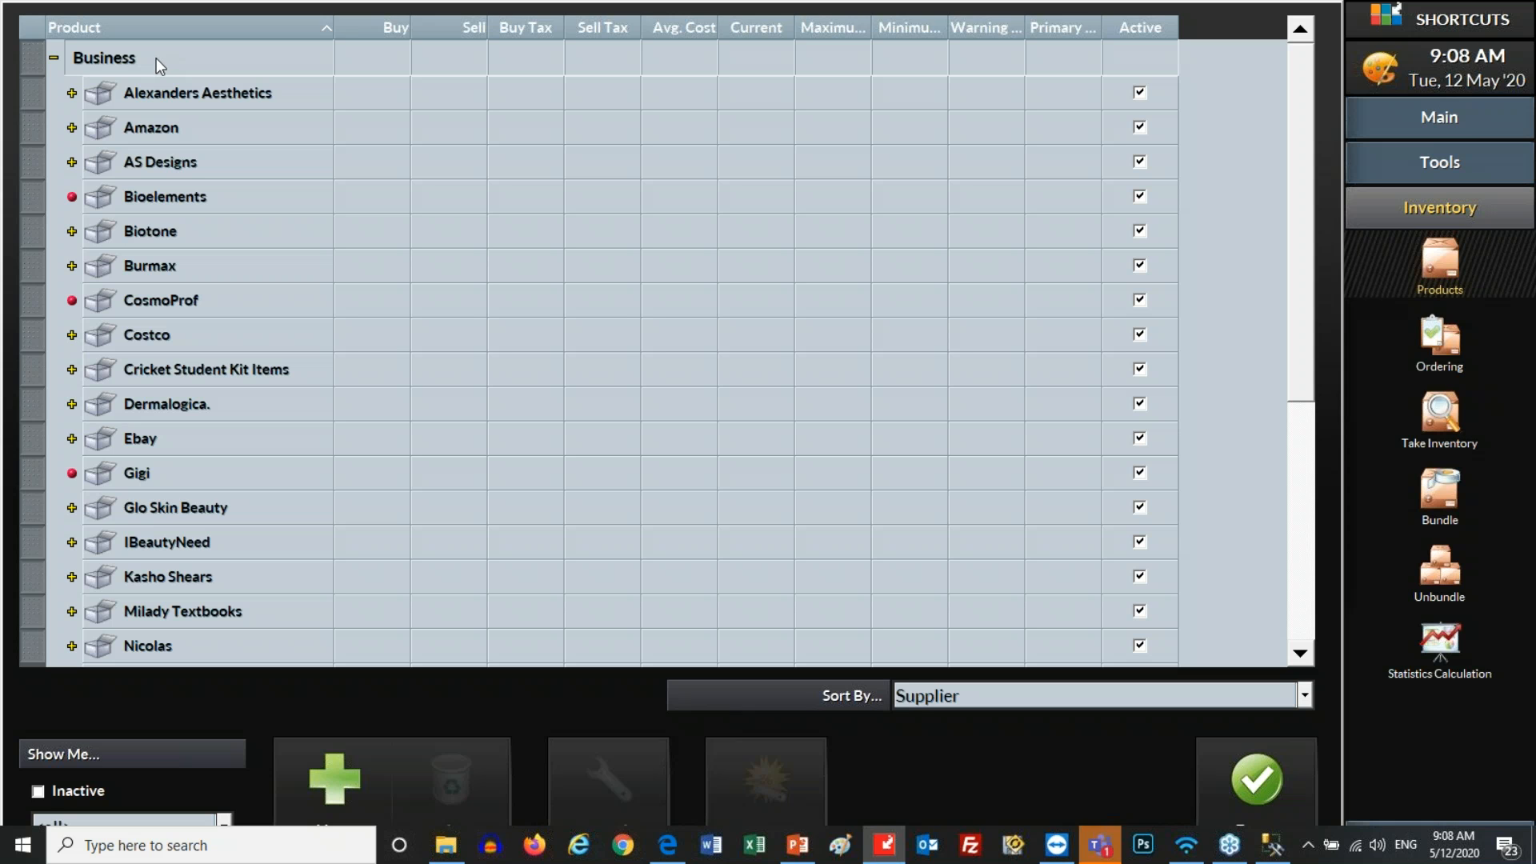
pyautogui.click(344, 776)
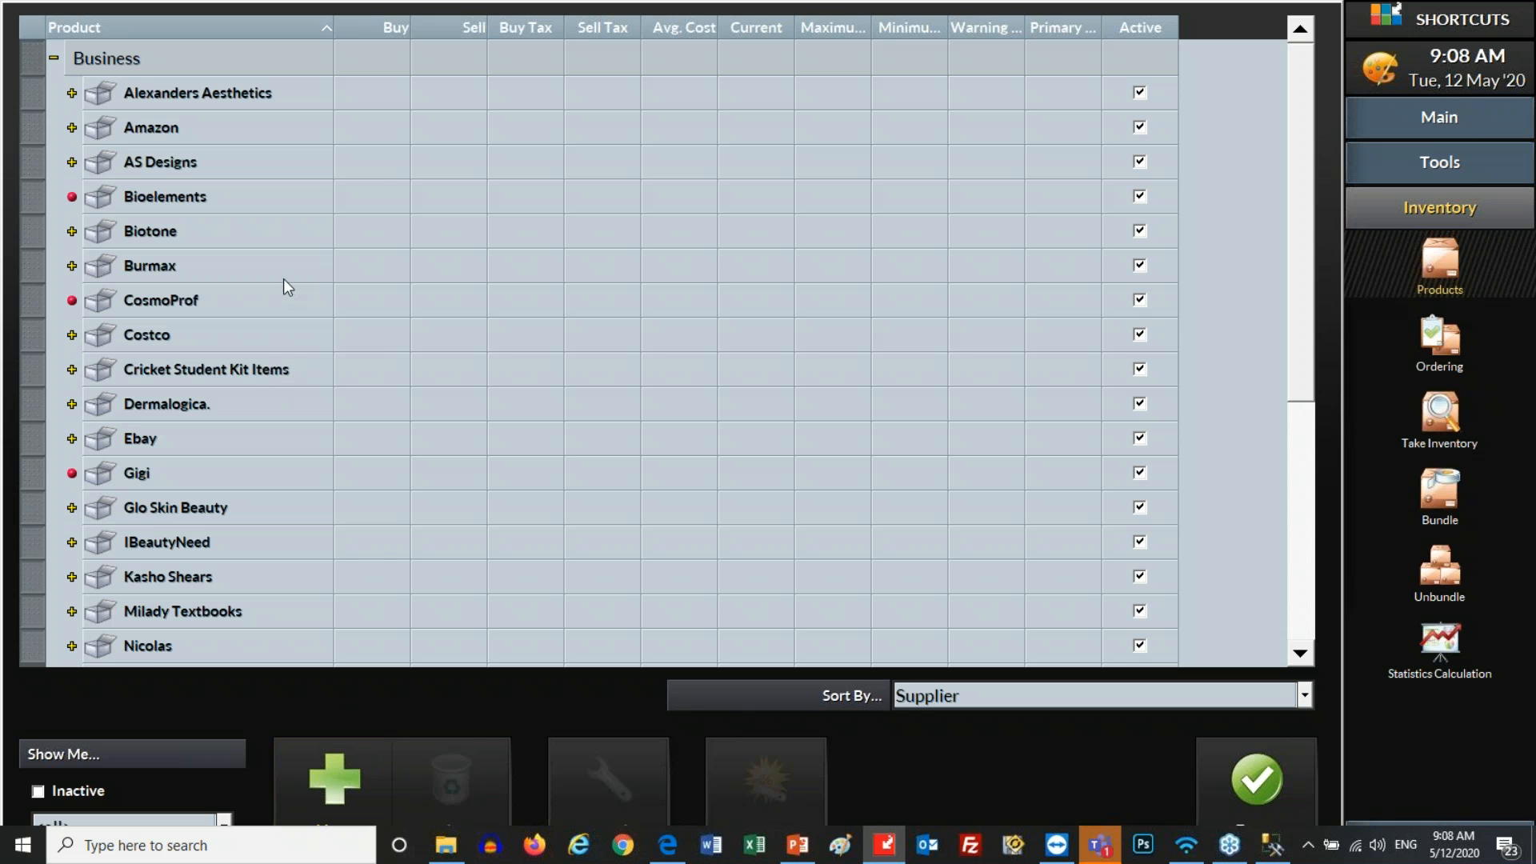
pyautogui.scroll(-4, 262, 314)
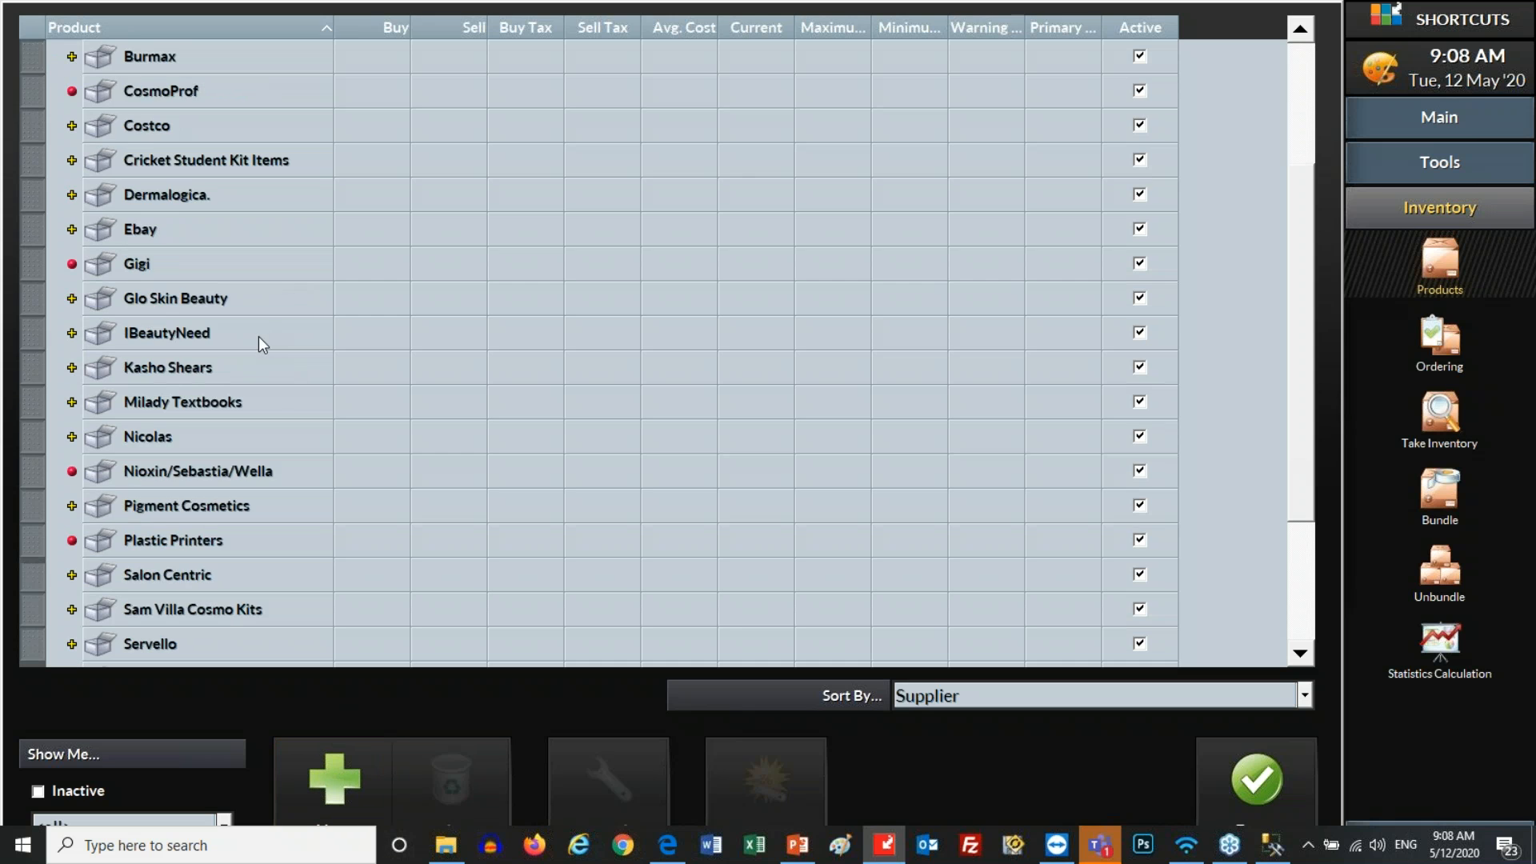
pyautogui.scroll(4, 256, 346)
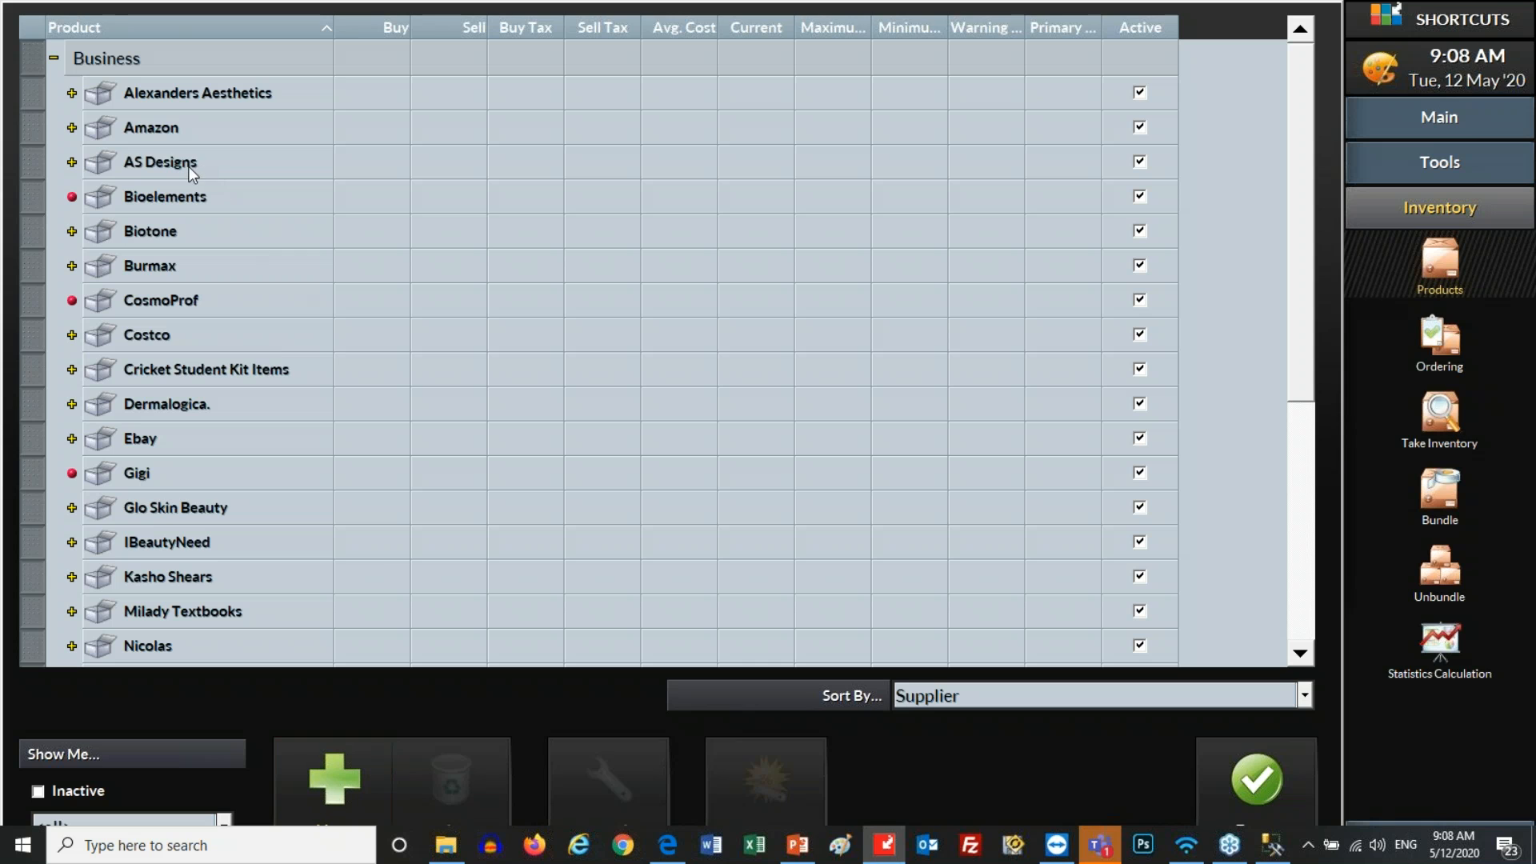
# Select the CosmoProf supplier row, then briefly check and hide the Teams chat
pyautogui.click(154, 303)
pyautogui.click(154, 302)
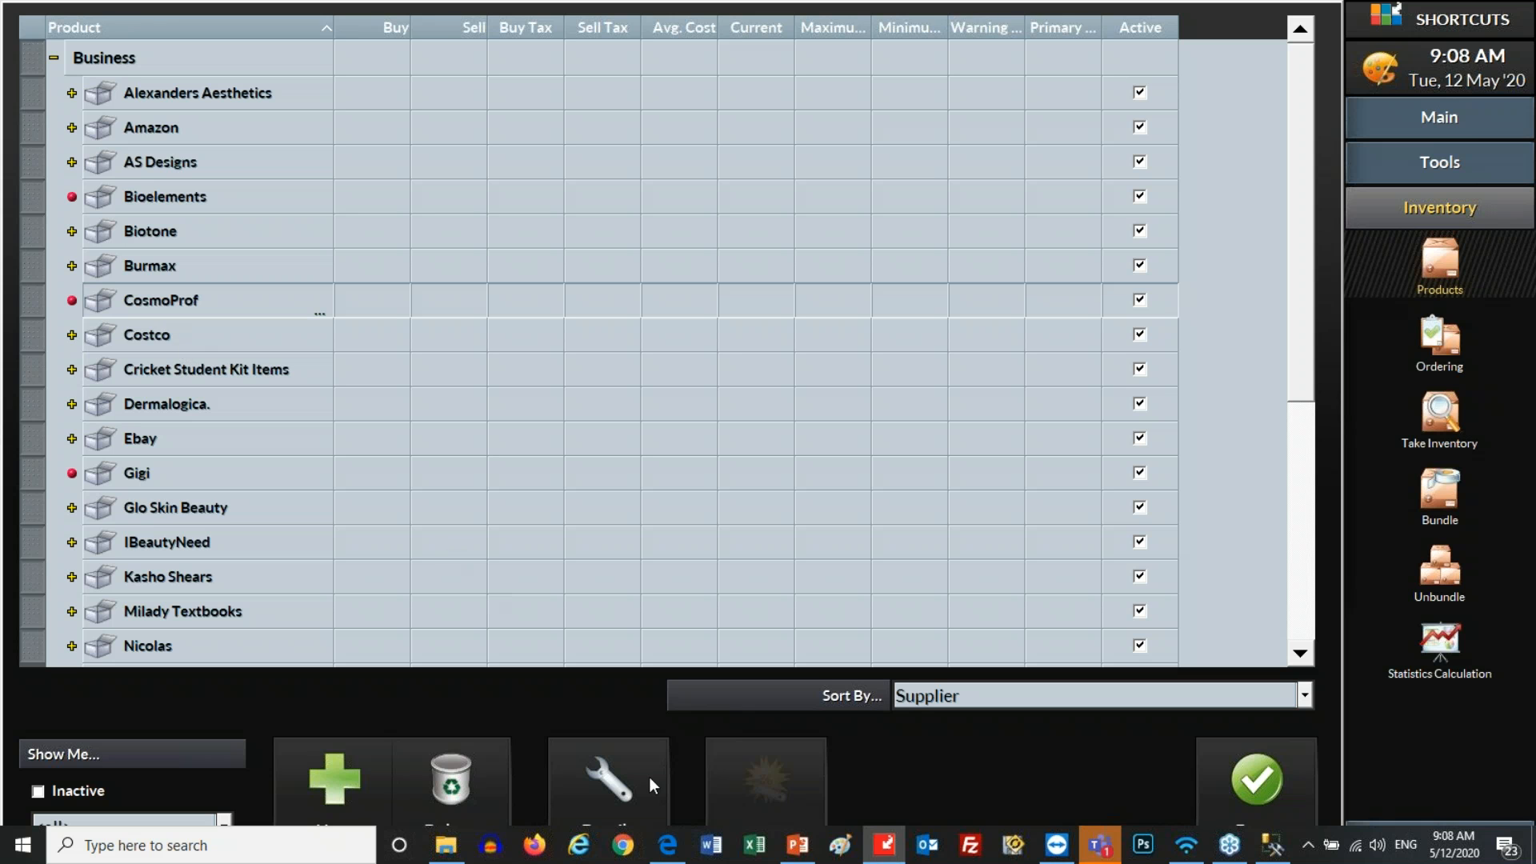
pyautogui.click(1100, 845)
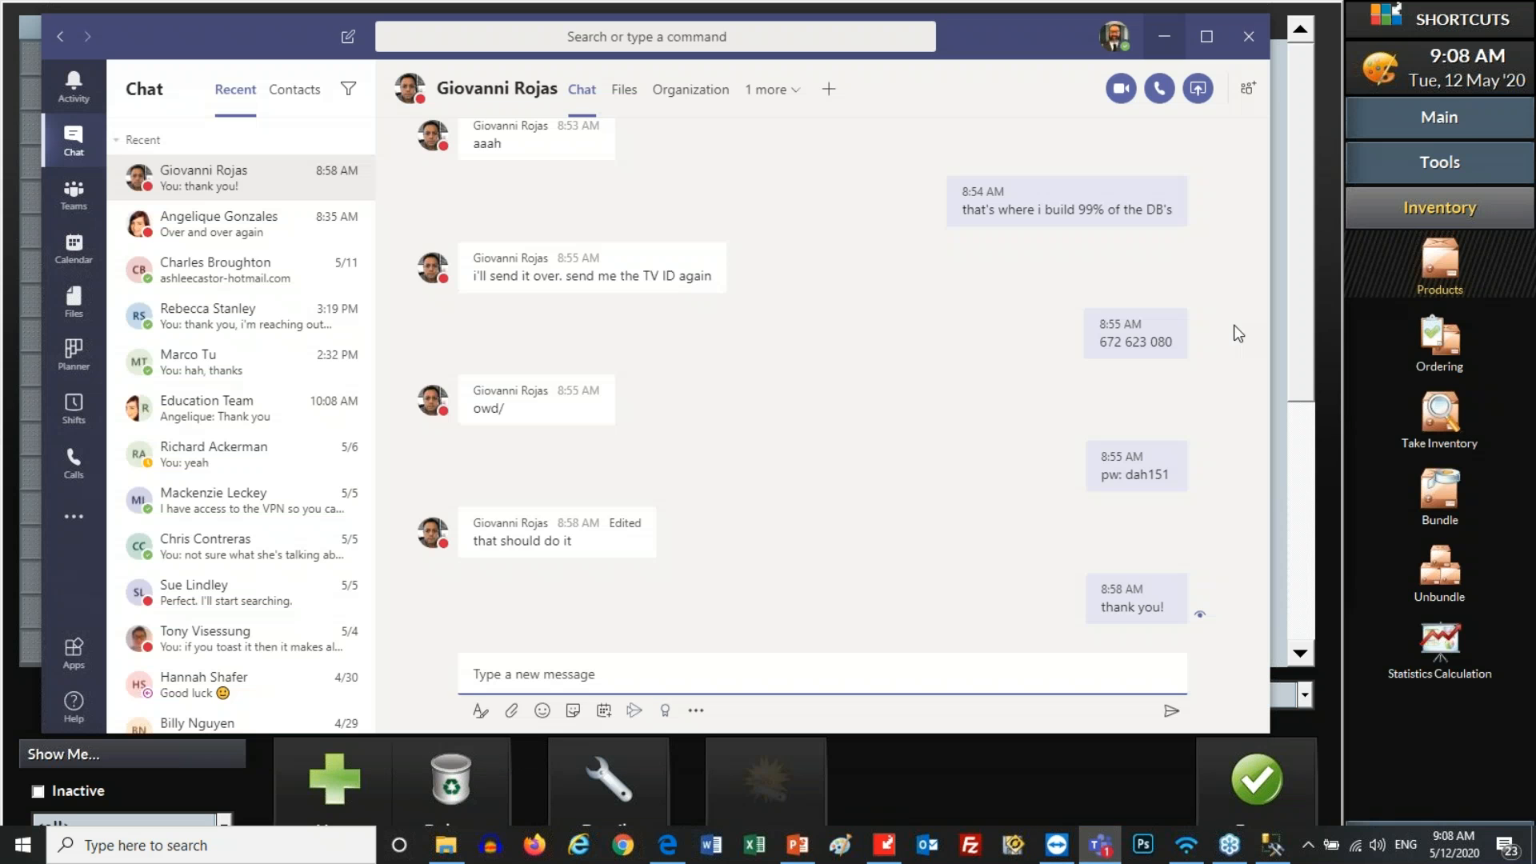
pyautogui.click(1164, 36)
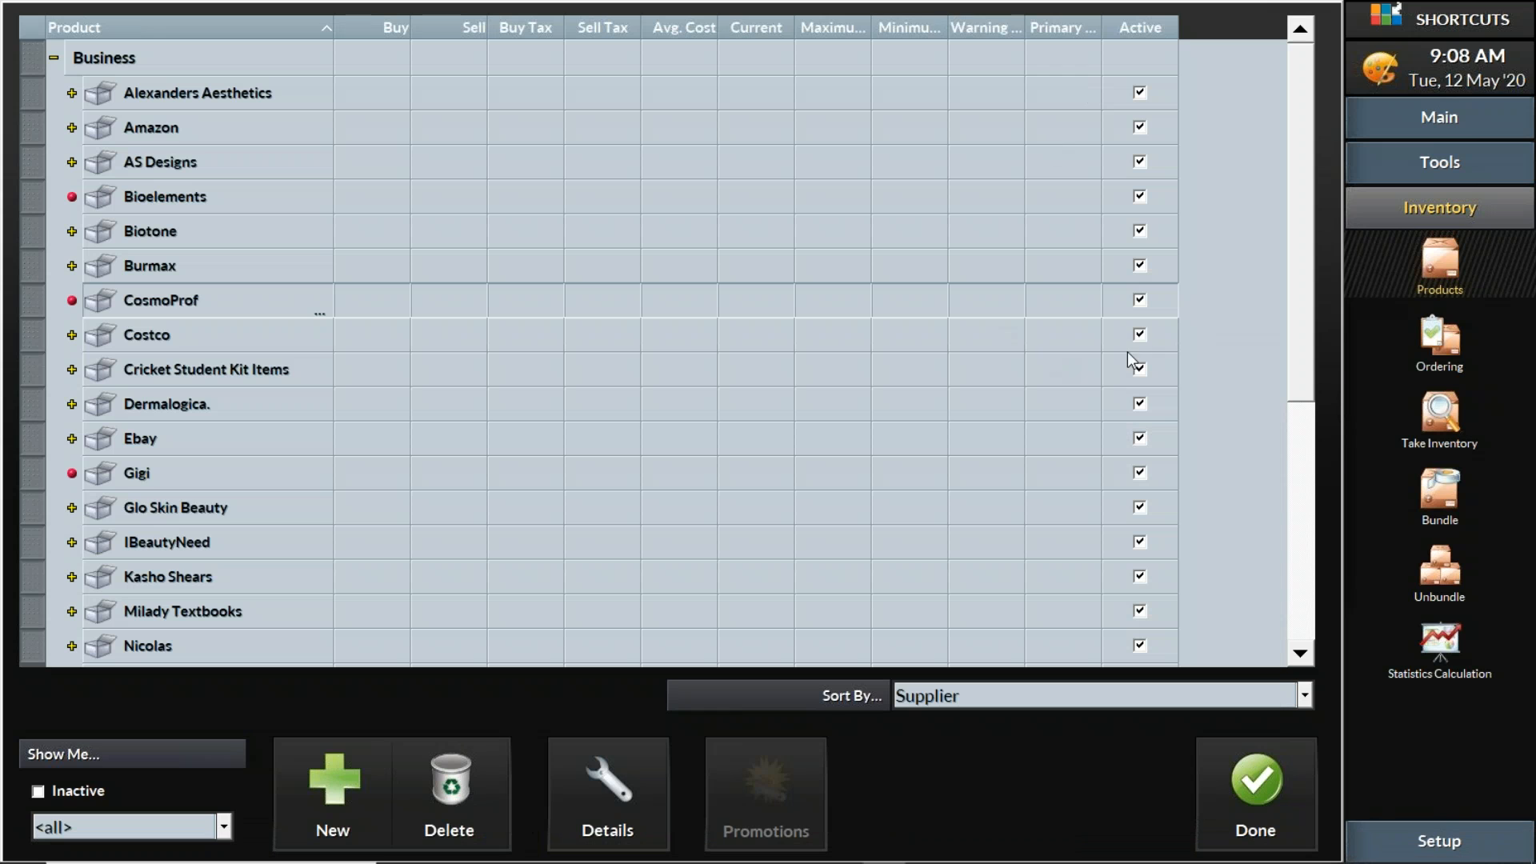
pyautogui.click(618, 774)
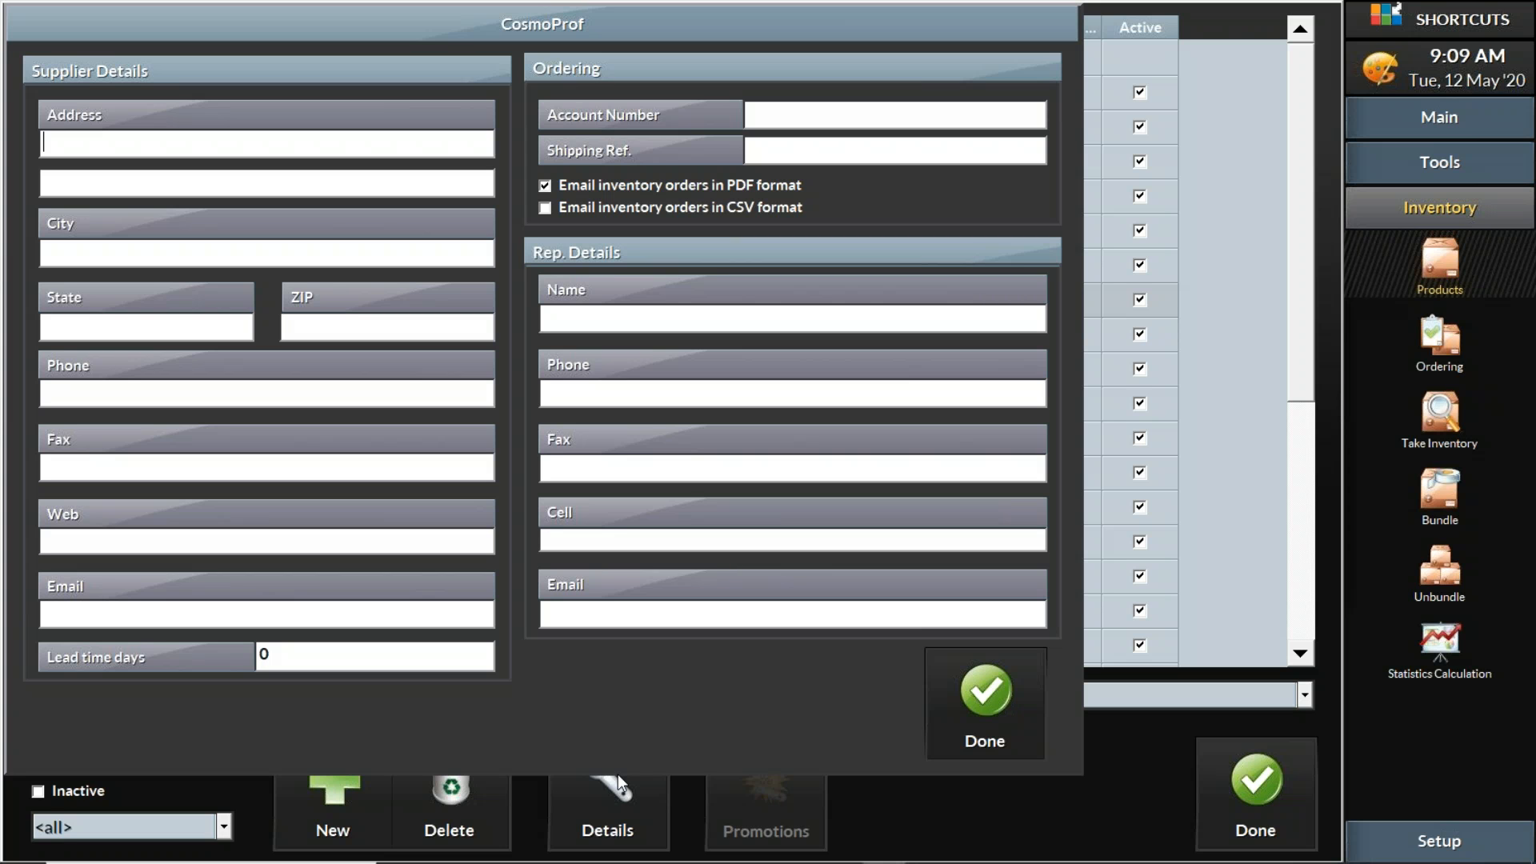
pyautogui.click(996, 698)
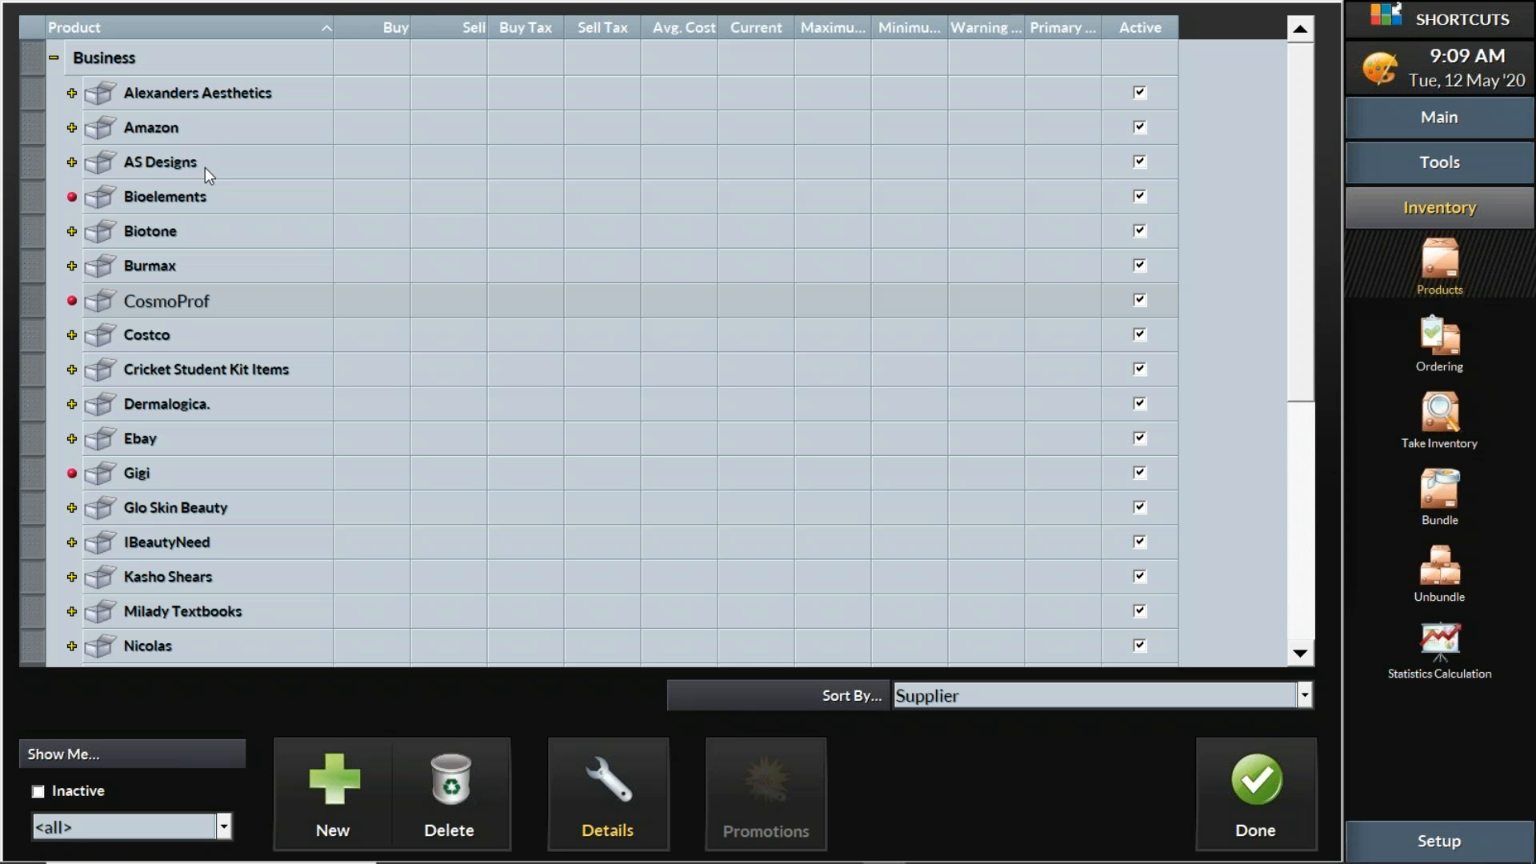
# Sort the products by Company/Line
pyautogui.click(1087, 699)
pyautogui.click(1088, 699)
pyautogui.click(1087, 699)
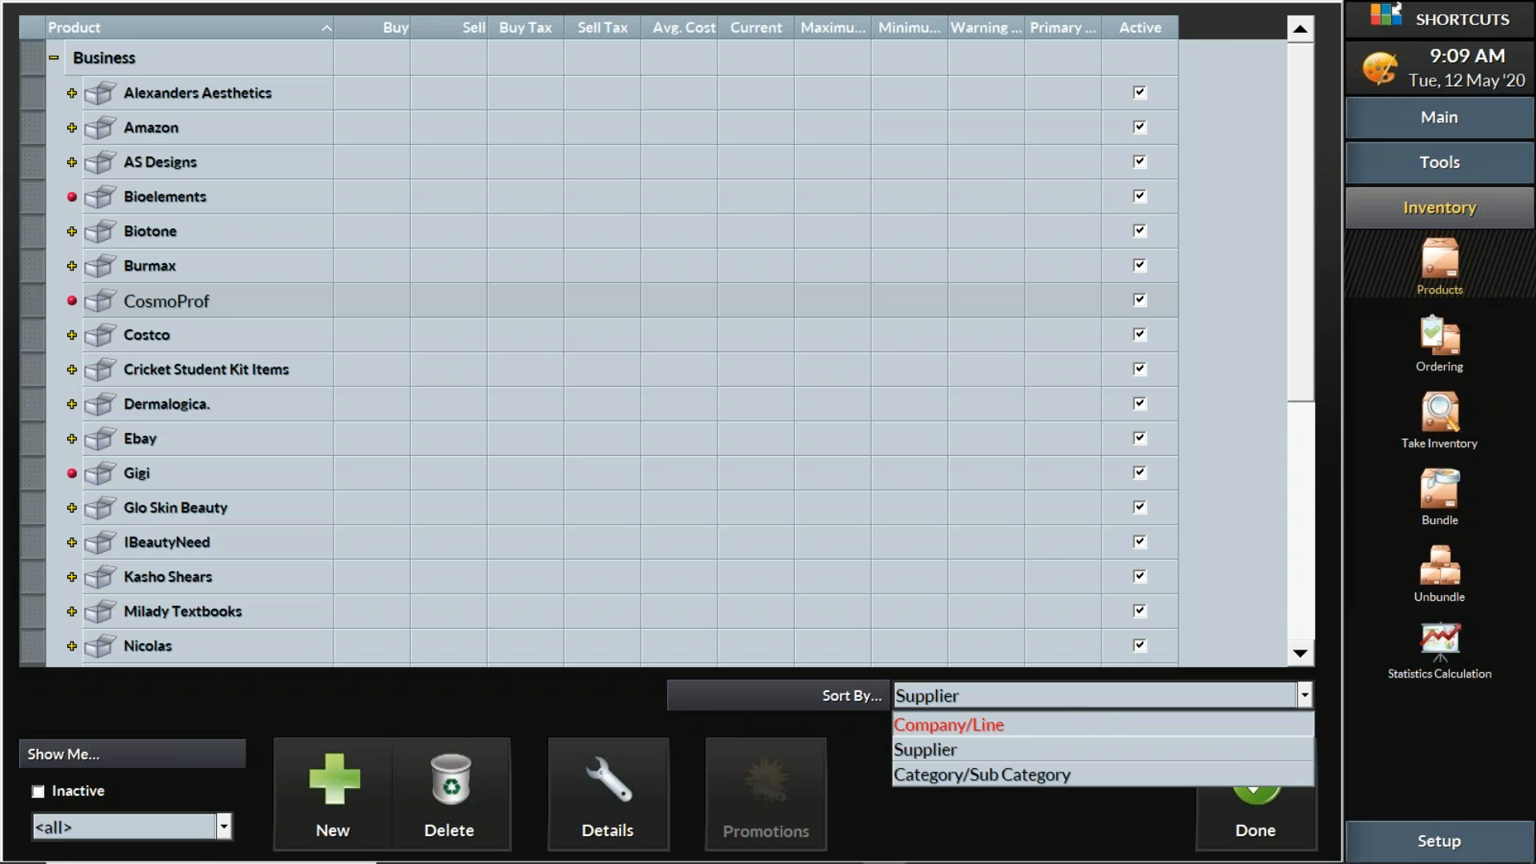
pyautogui.click(1044, 725)
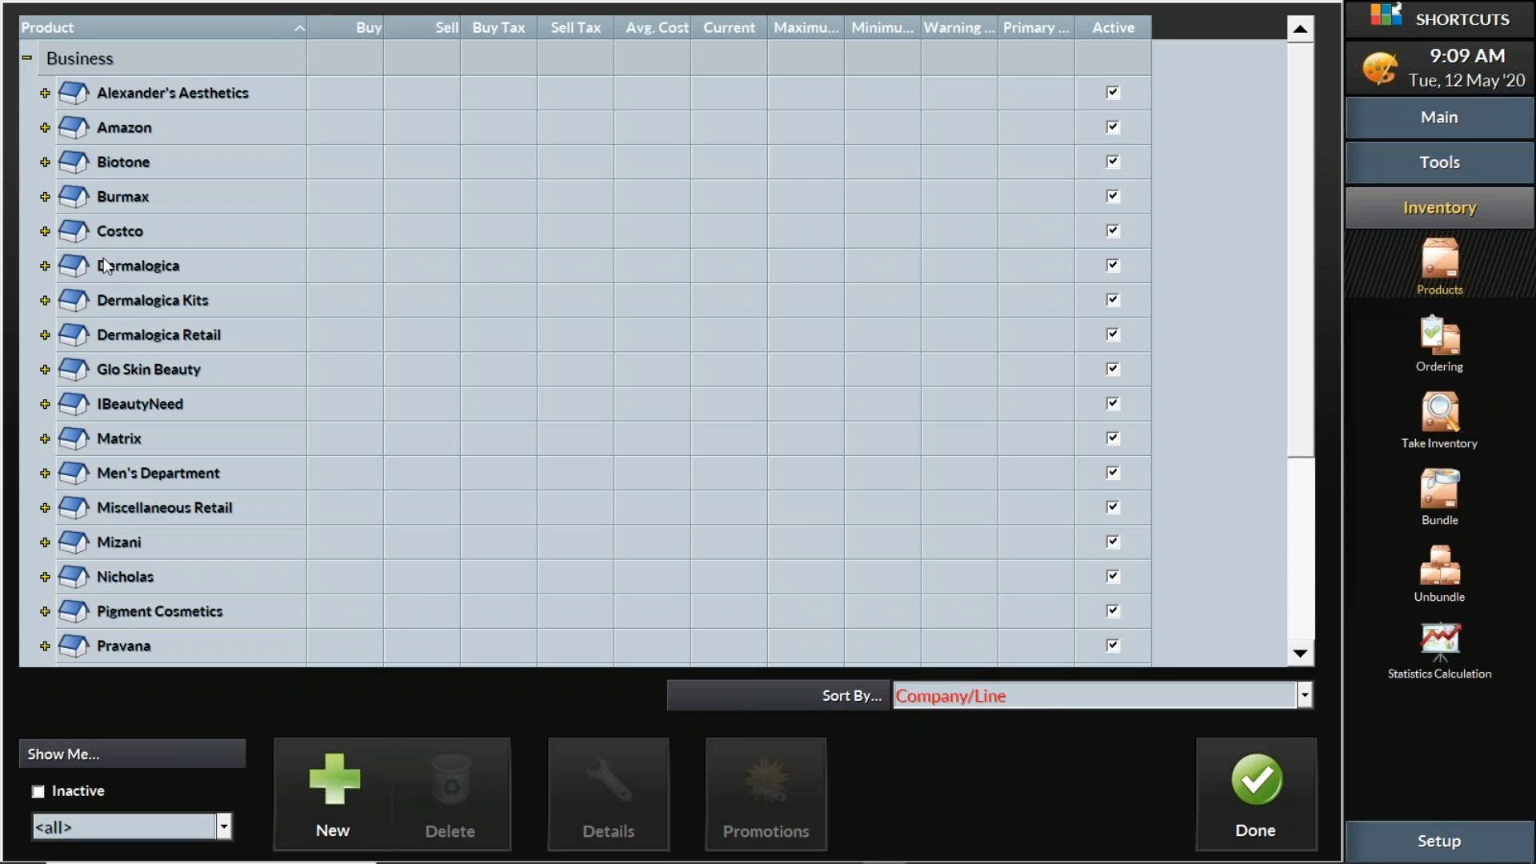
pyautogui.scroll(-3, 103, 257)
pyautogui.scroll(3, 109, 258)
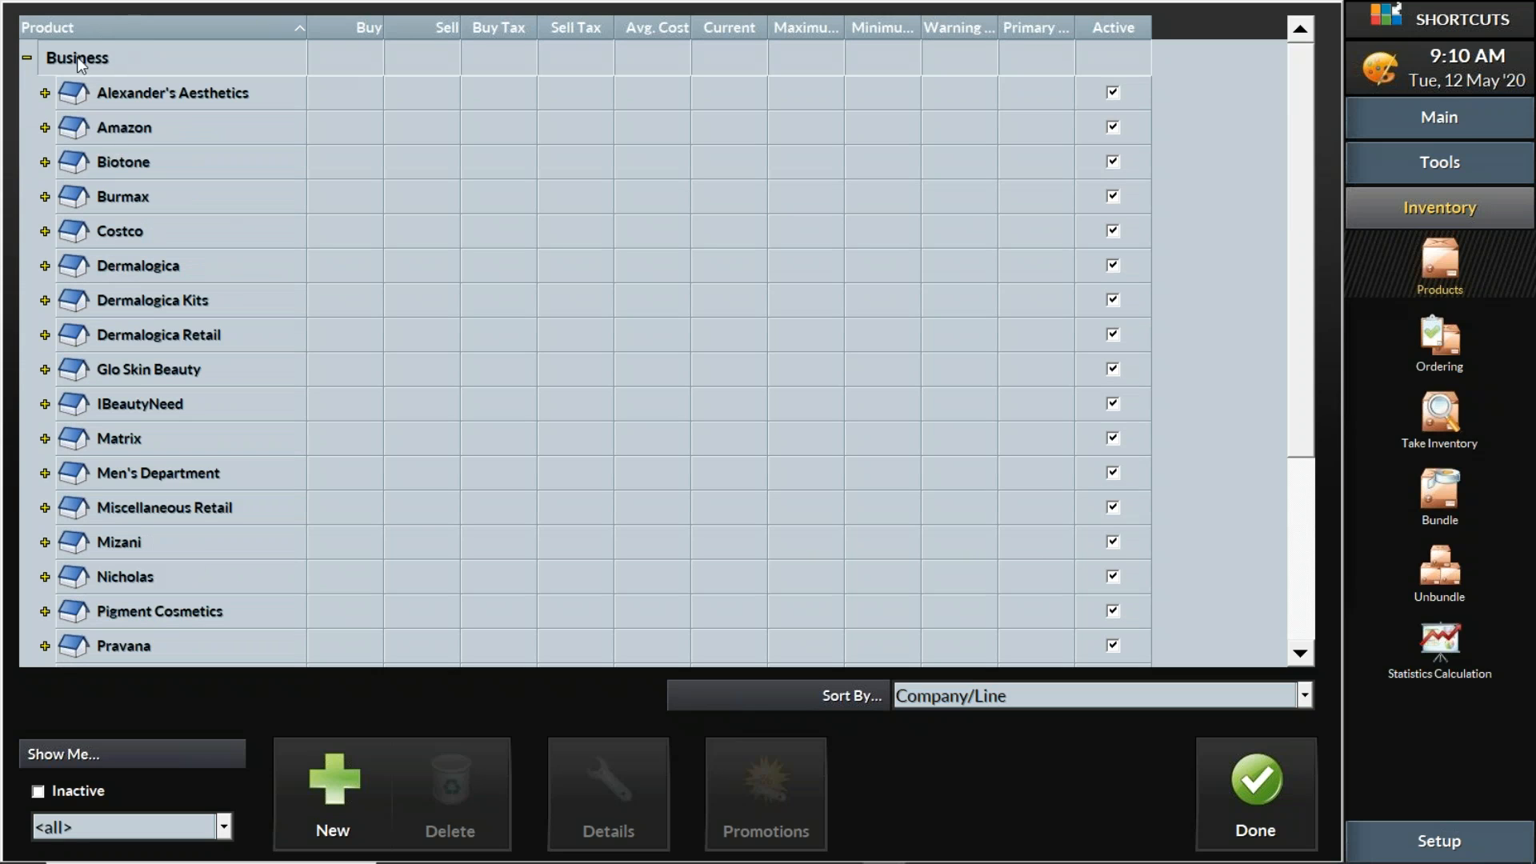
# Collapse and re-expand Business to list its companies, briefly selecting Biotone
pyautogui.click(27, 58)
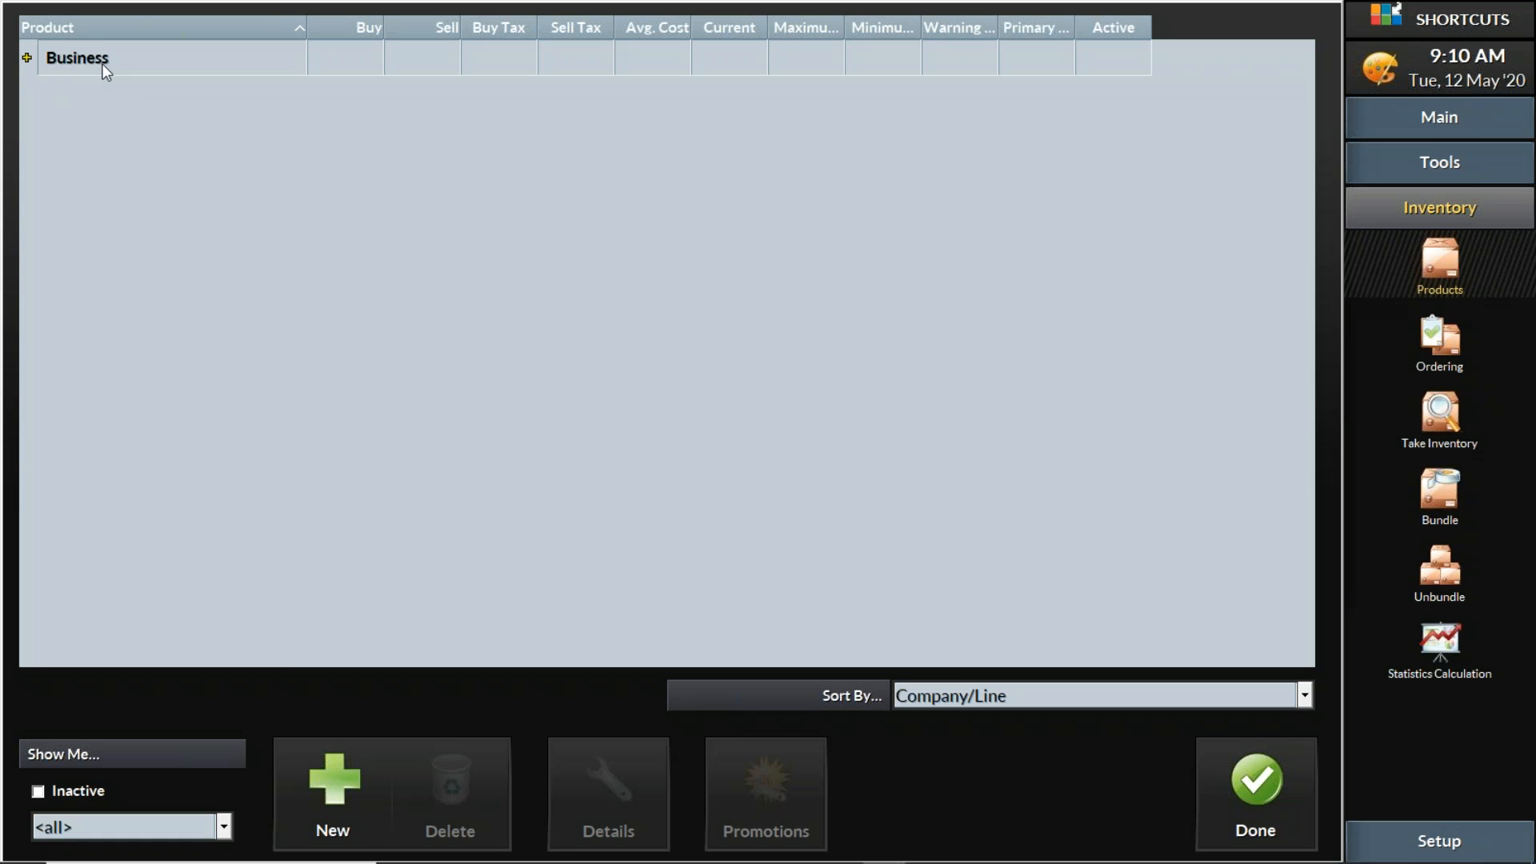
pyautogui.click(373, 785)
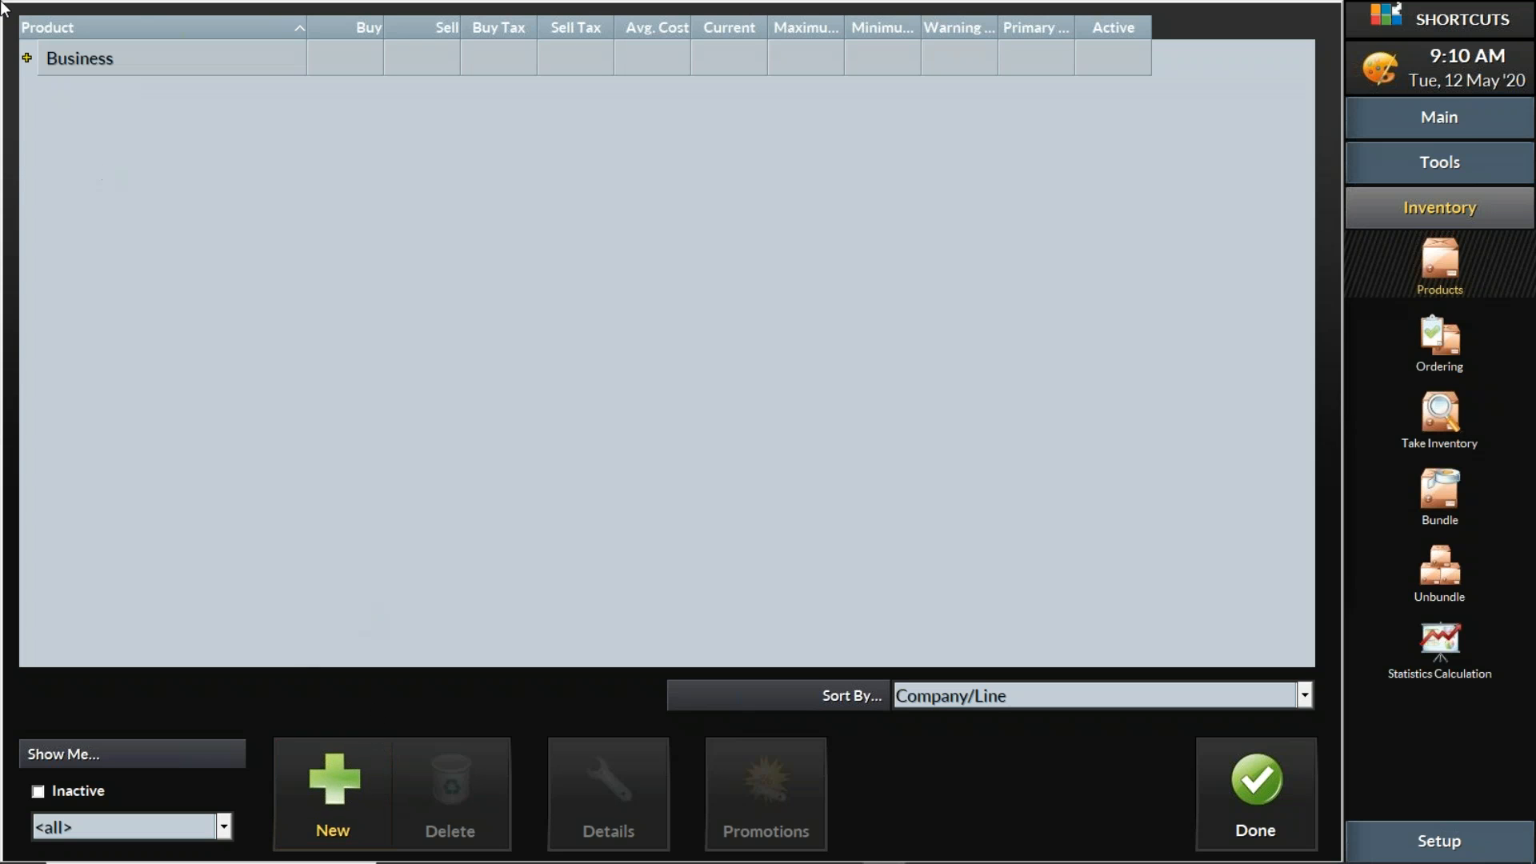
pyautogui.click(27, 59)
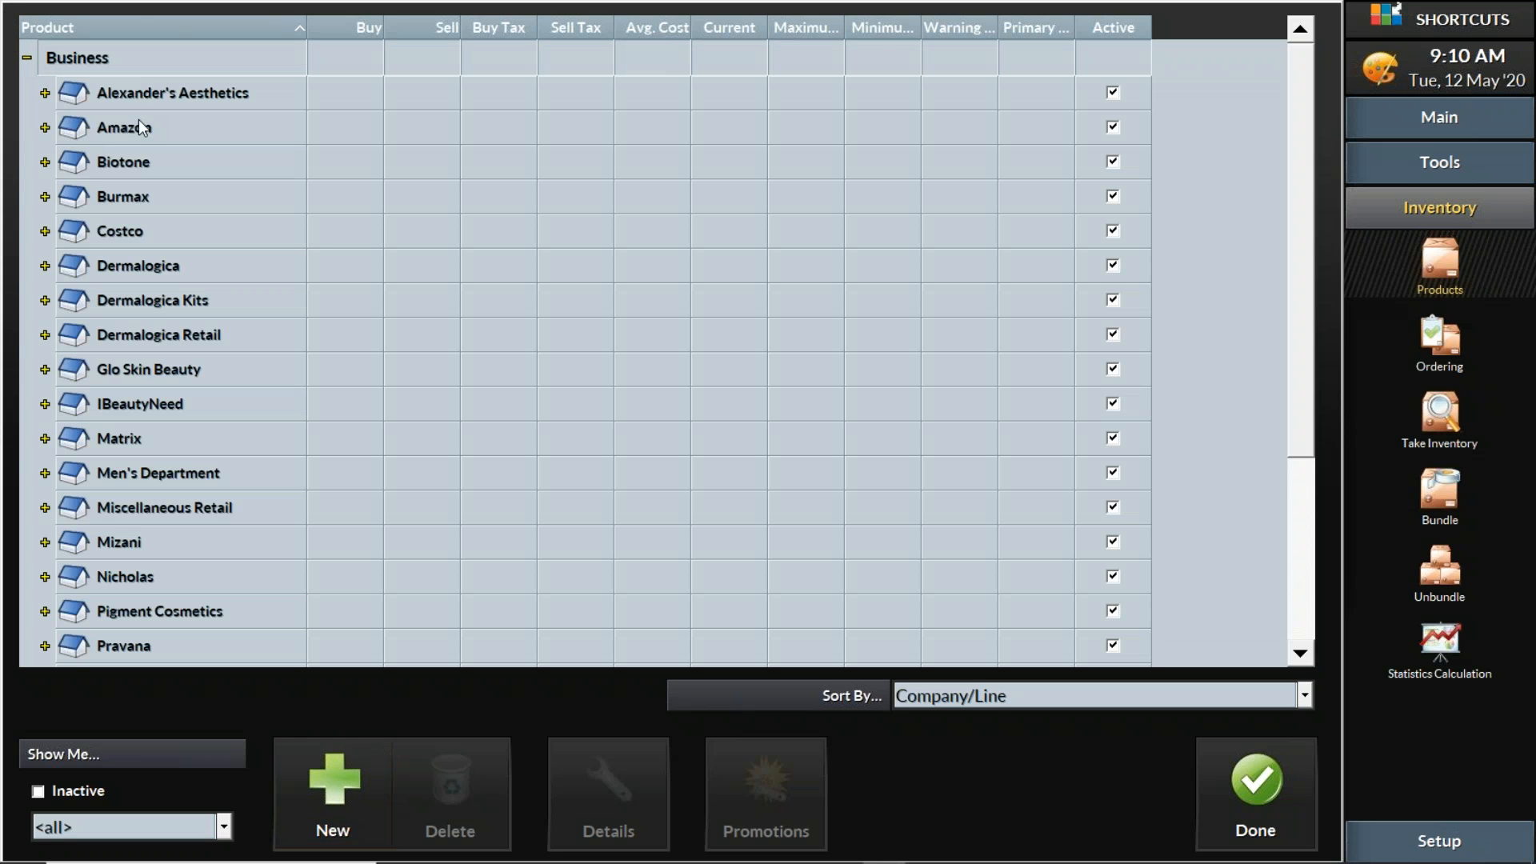
pyautogui.click(120, 163)
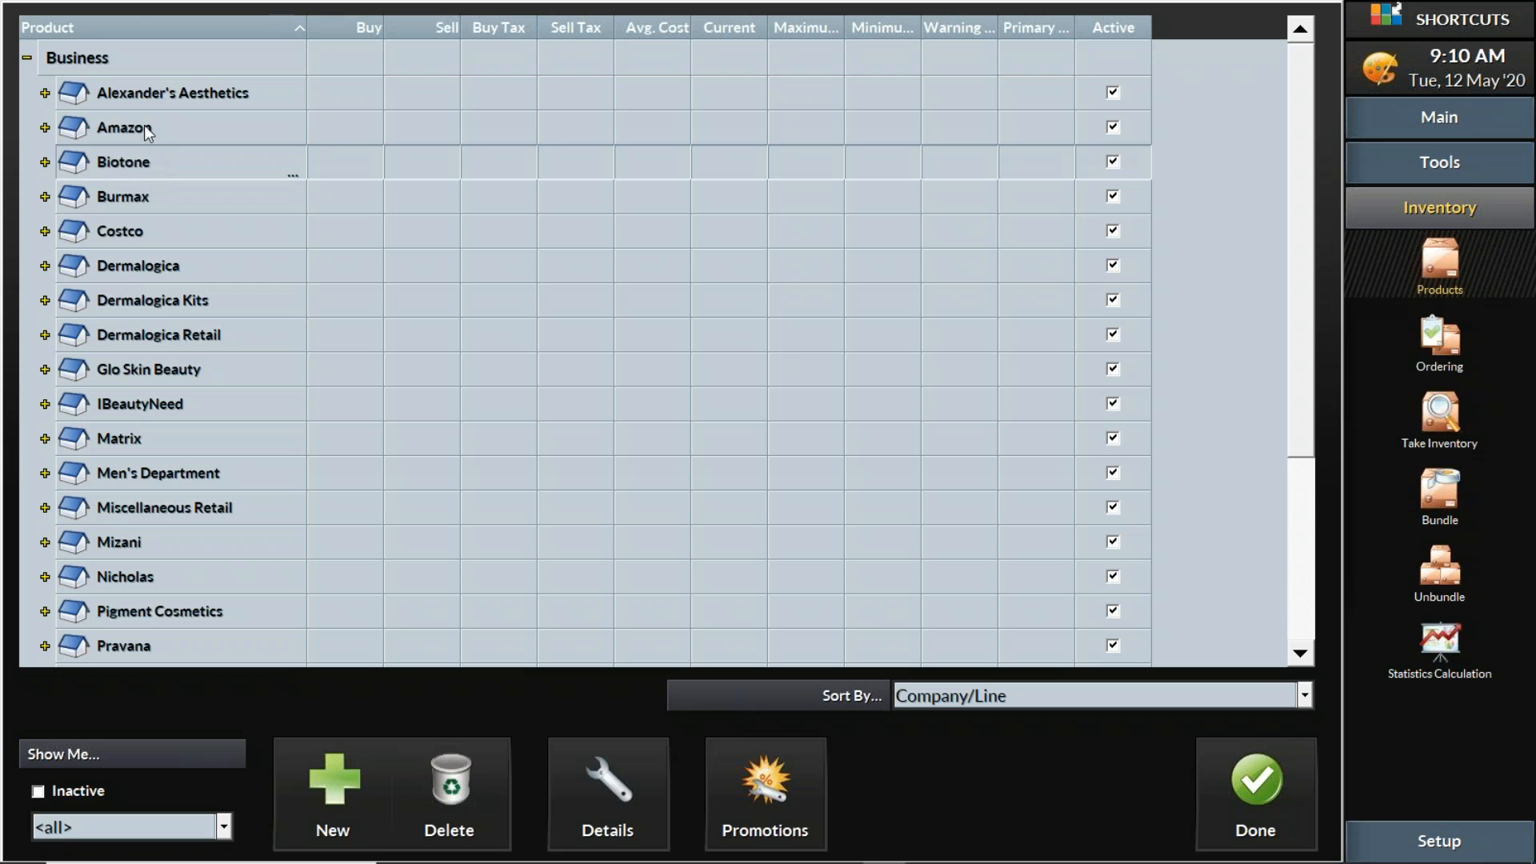
pyautogui.scroll(-3, 208, 366)
pyautogui.scroll(3, 216, 404)
pyautogui.click(103, 59)
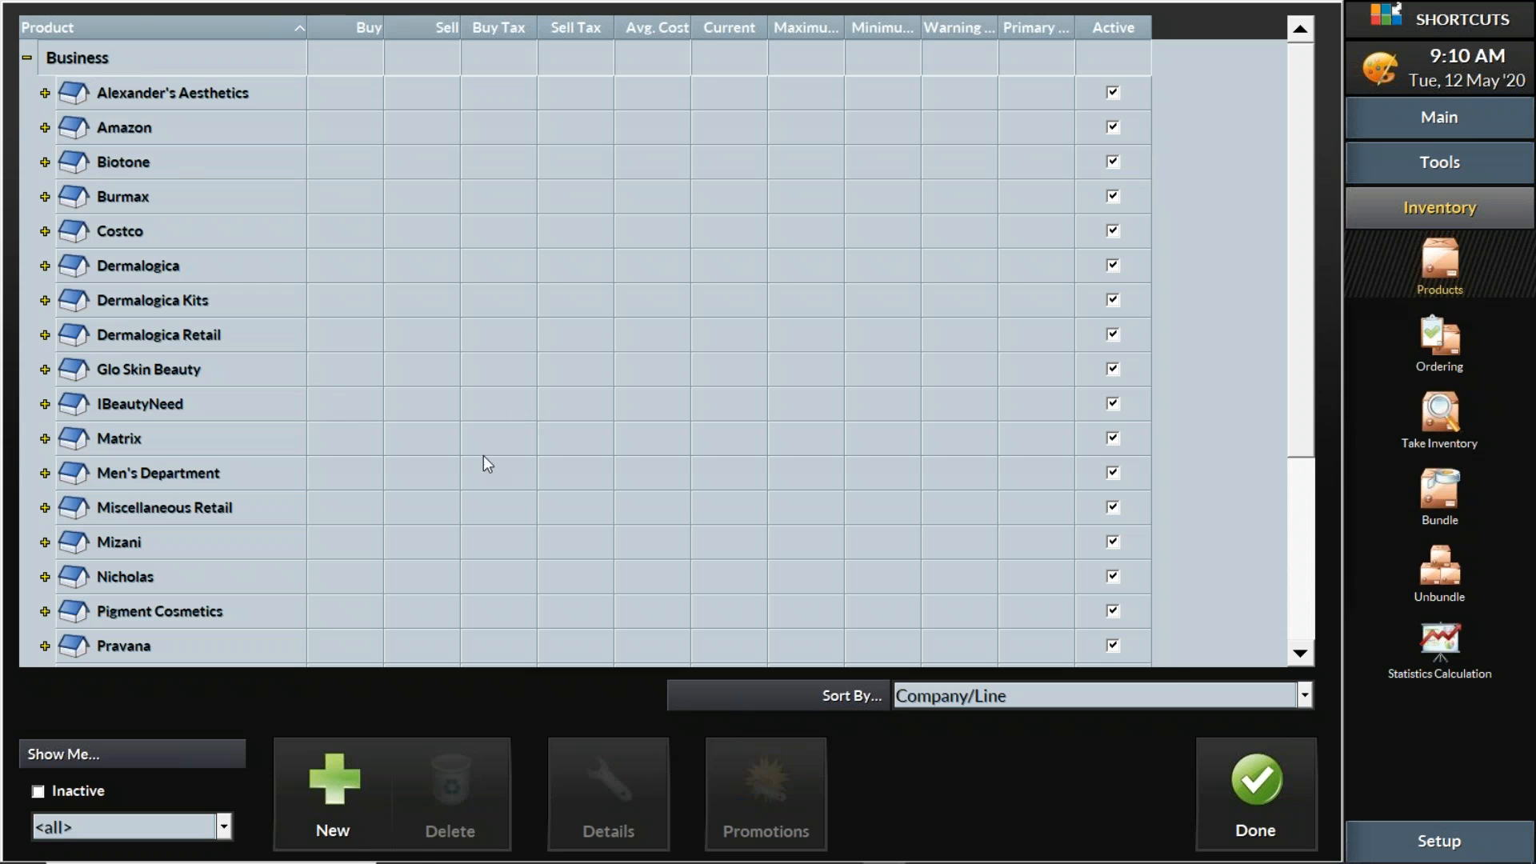
# Create the company 'American Crew' with CosmoProf as default supplier and save it
pyautogui.click(336, 777)
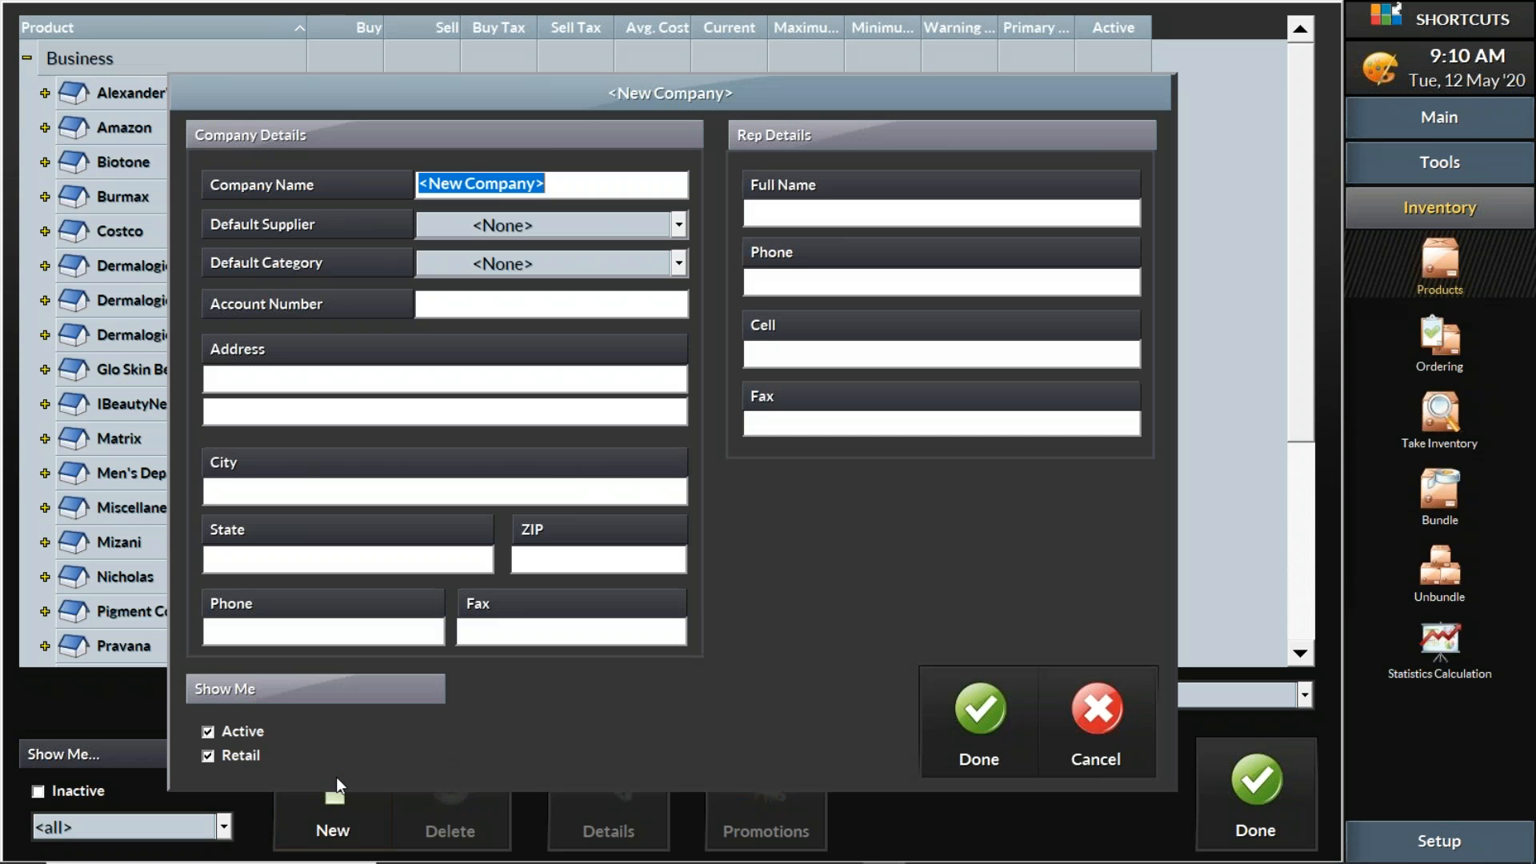
pyautogui.write('American Crew')
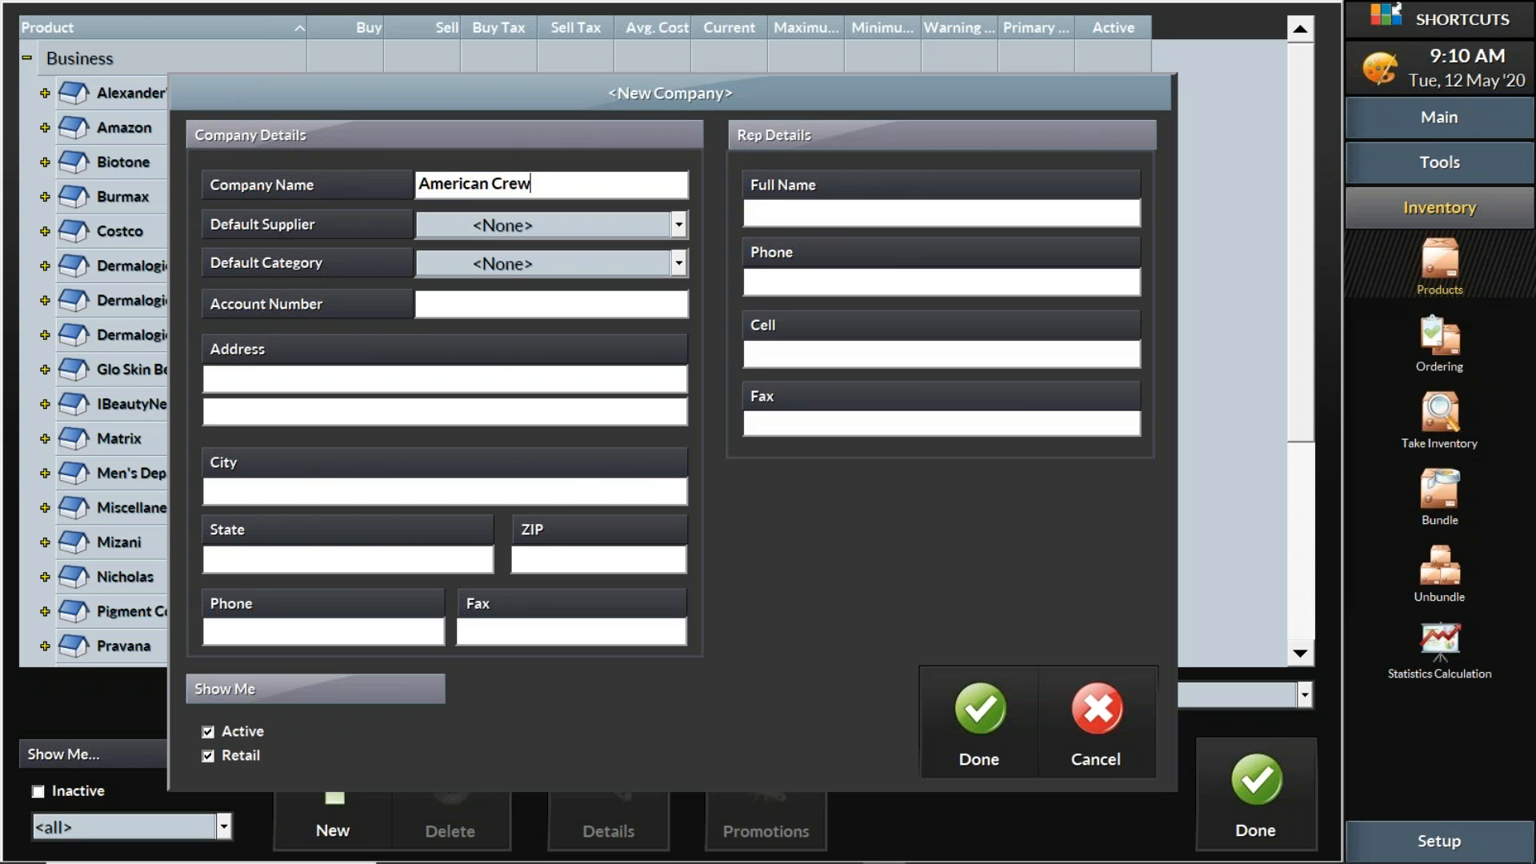
pyautogui.click(679, 227)
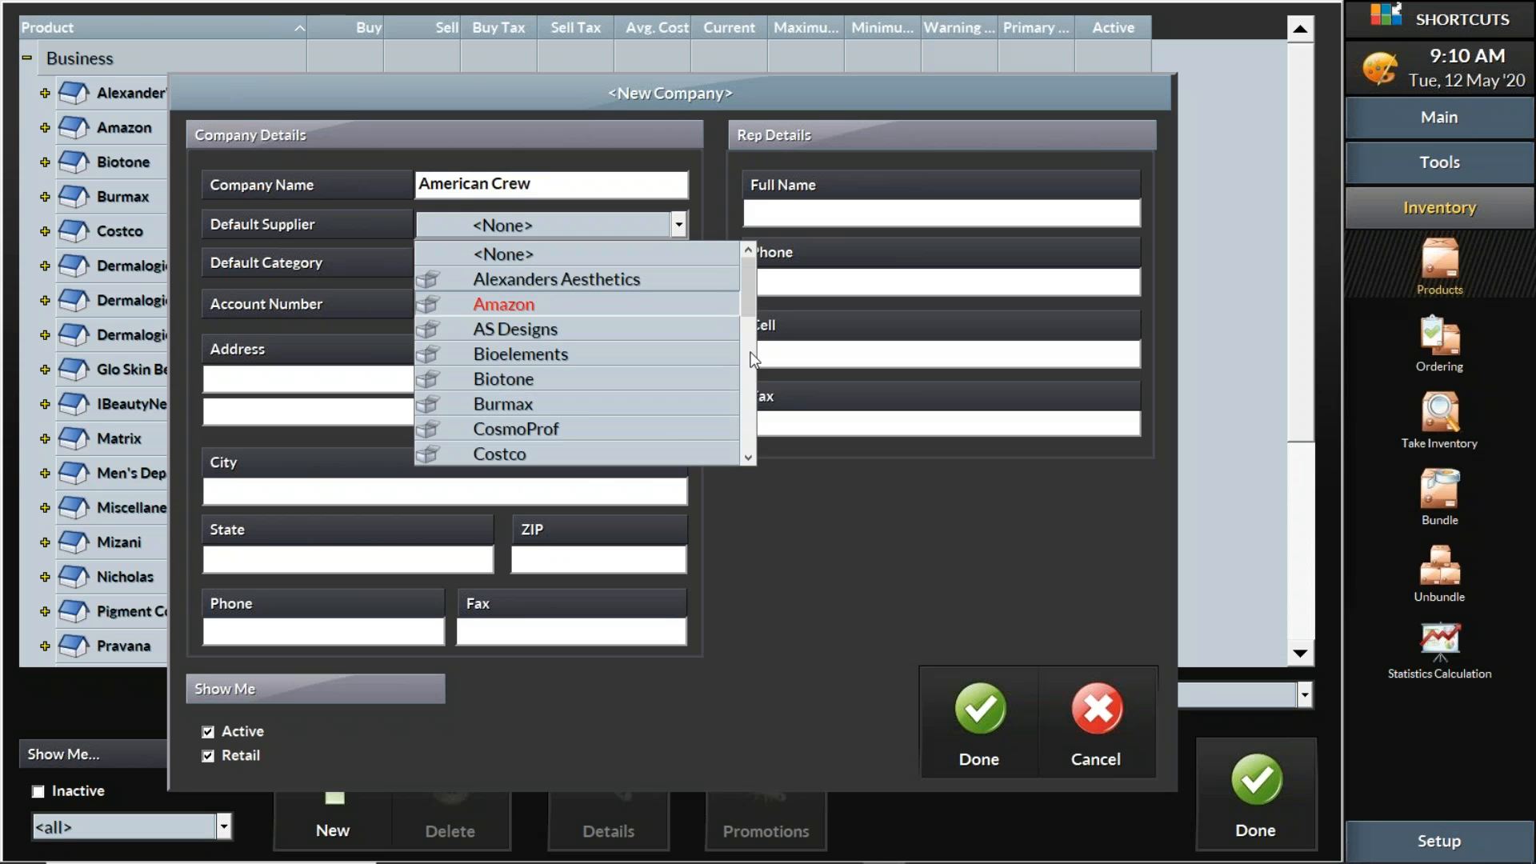
pyautogui.moveTo(755, 300)
pyautogui.mouseDown()
pyautogui.moveTo(755, 454)
pyautogui.moveTo(751, 270)
pyautogui.mouseUp()
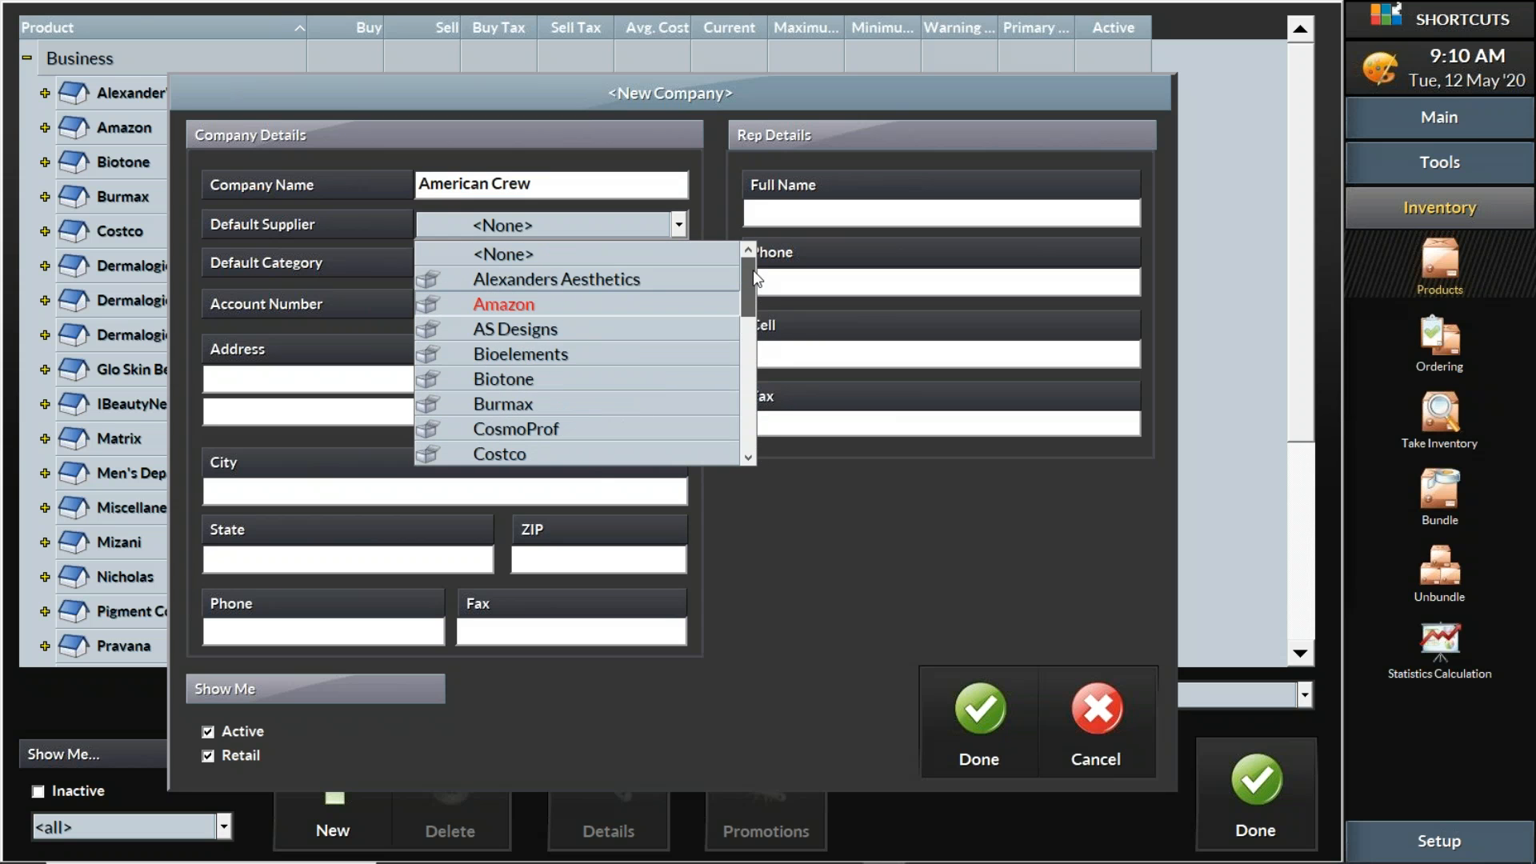
pyautogui.click(594, 430)
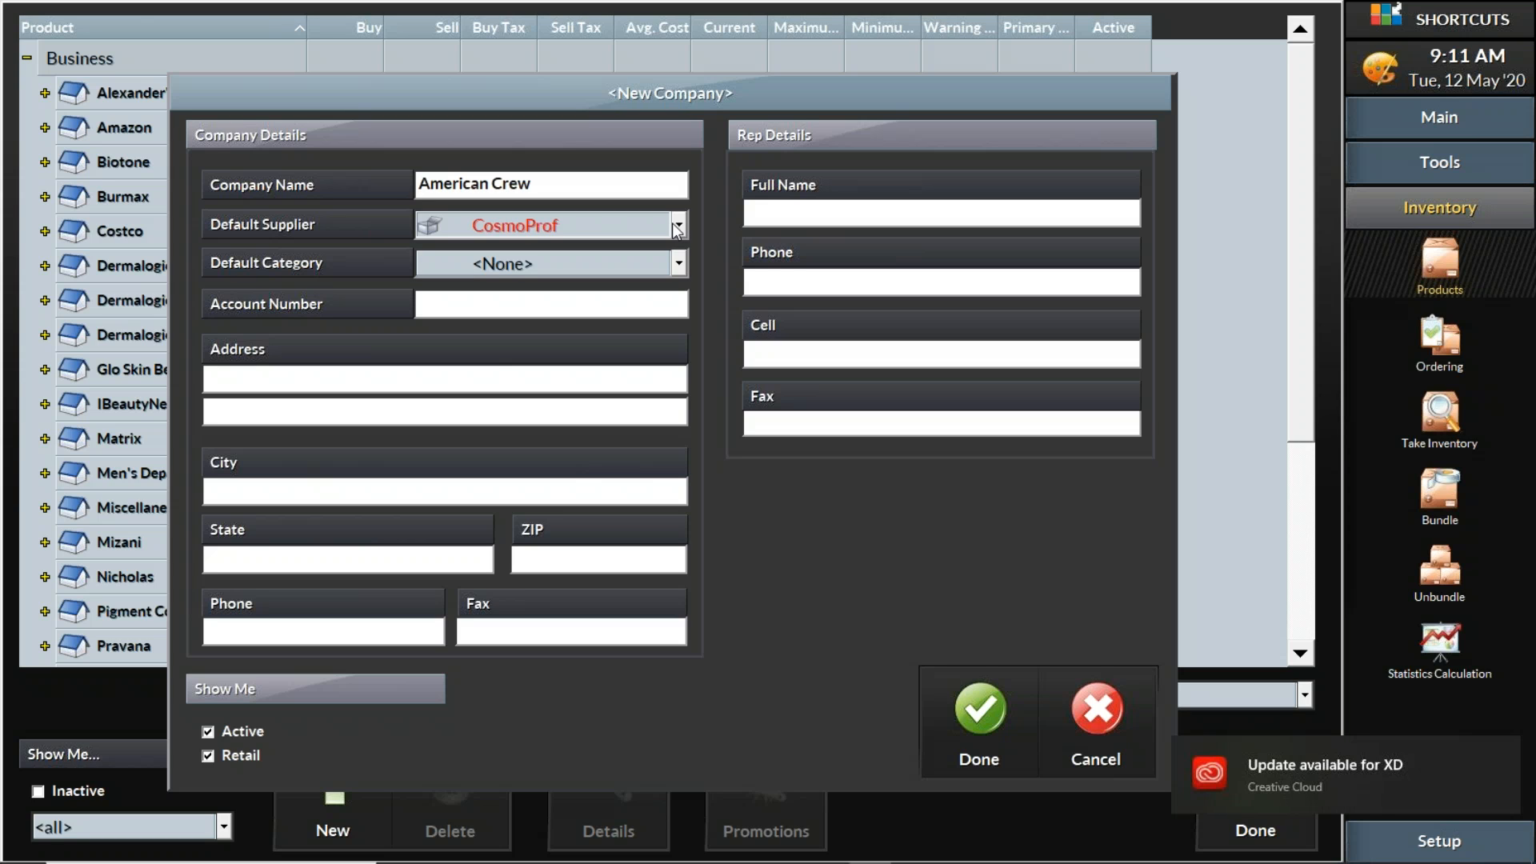
pyautogui.click(996, 715)
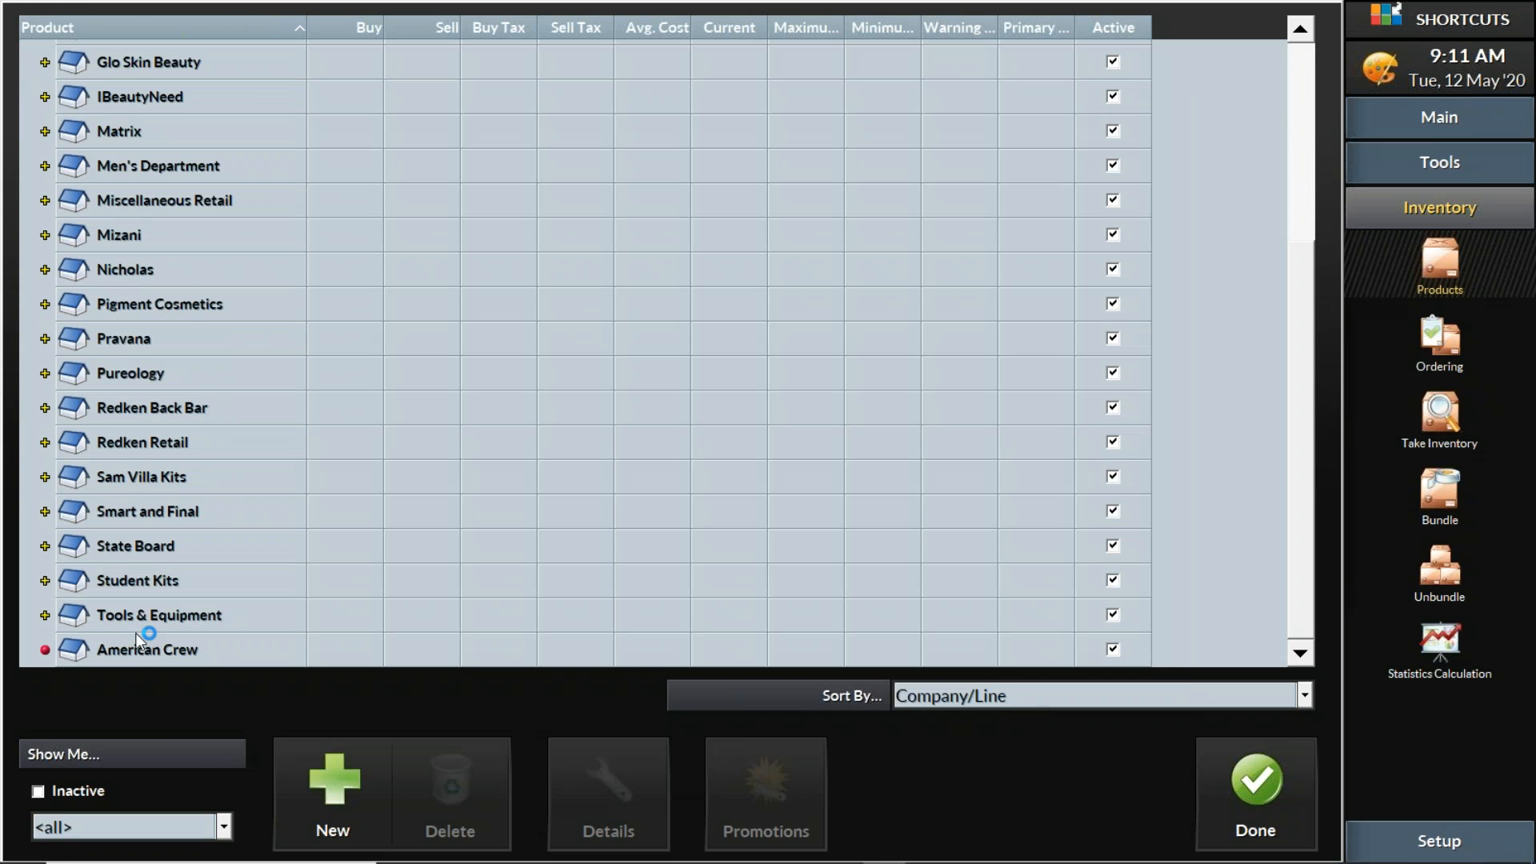
# Add a Shampoo product line under American Crew
pyautogui.click(154, 651)
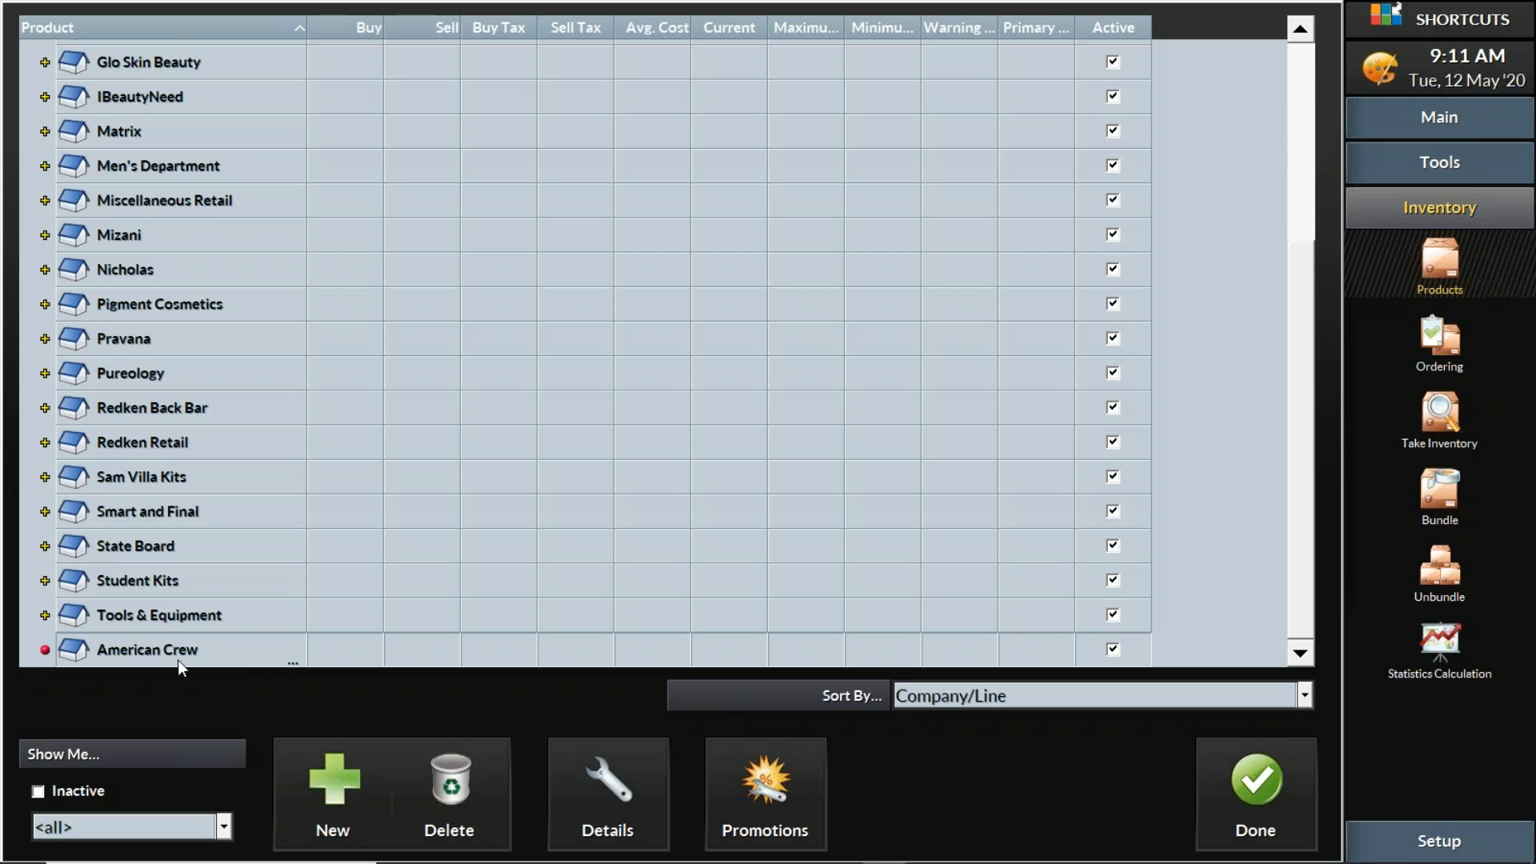
pyautogui.click(356, 794)
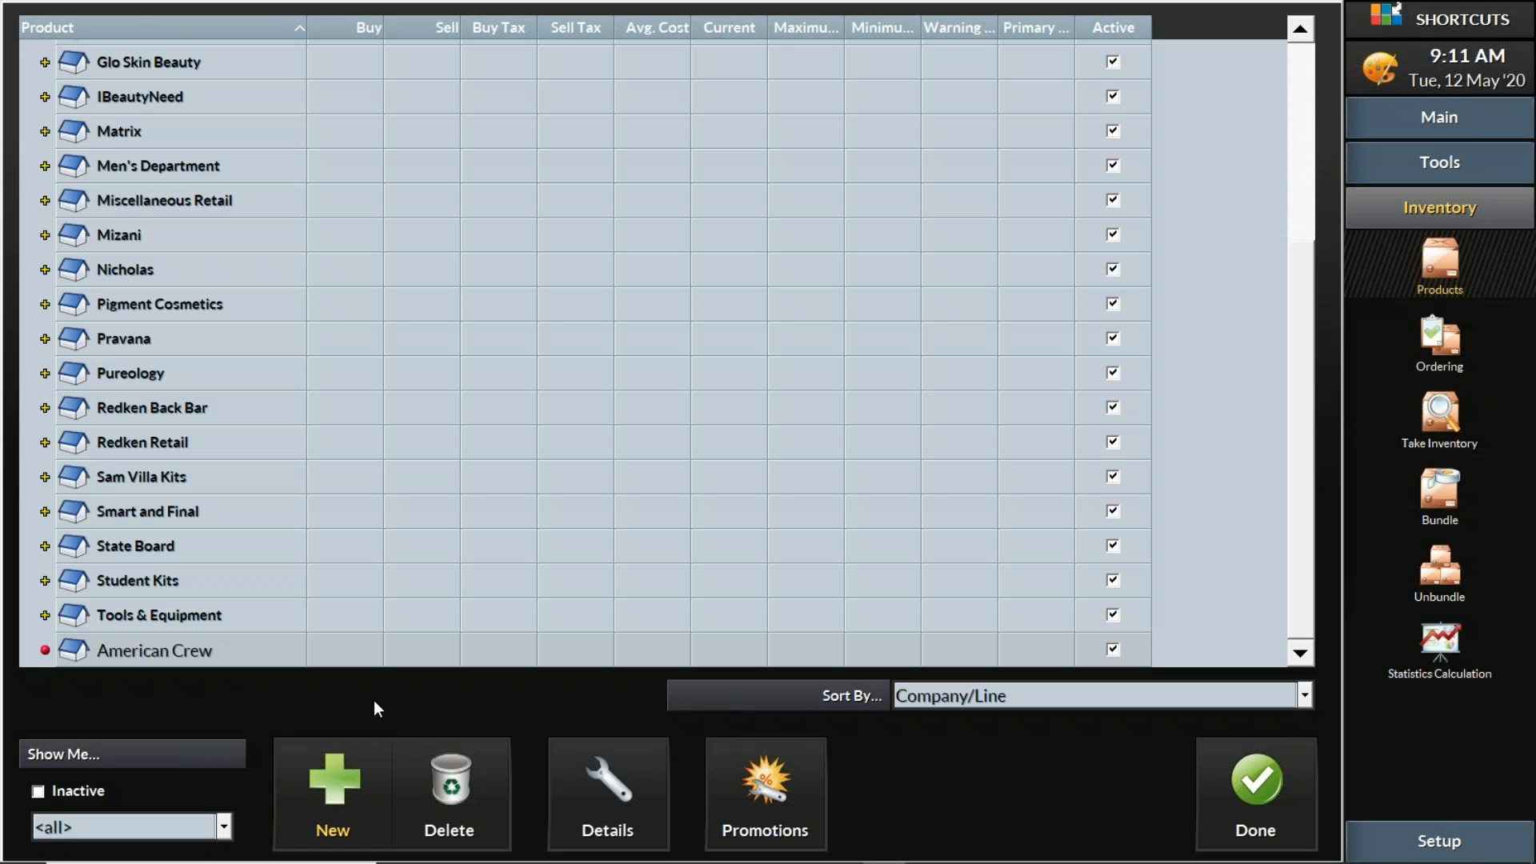
pyautogui.click(363, 765)
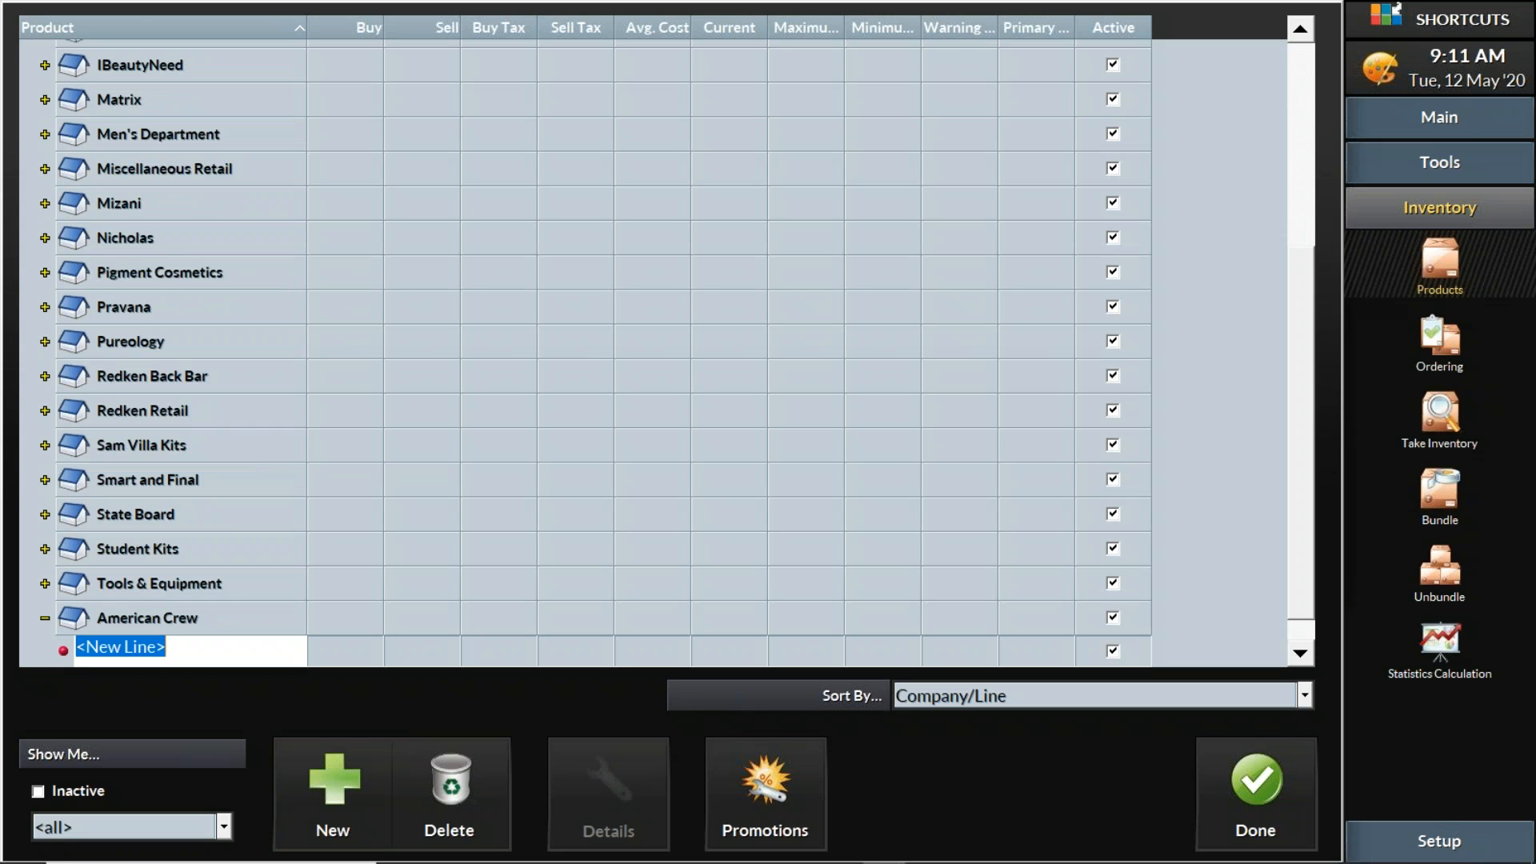
pyautogui.write('Shampoo')
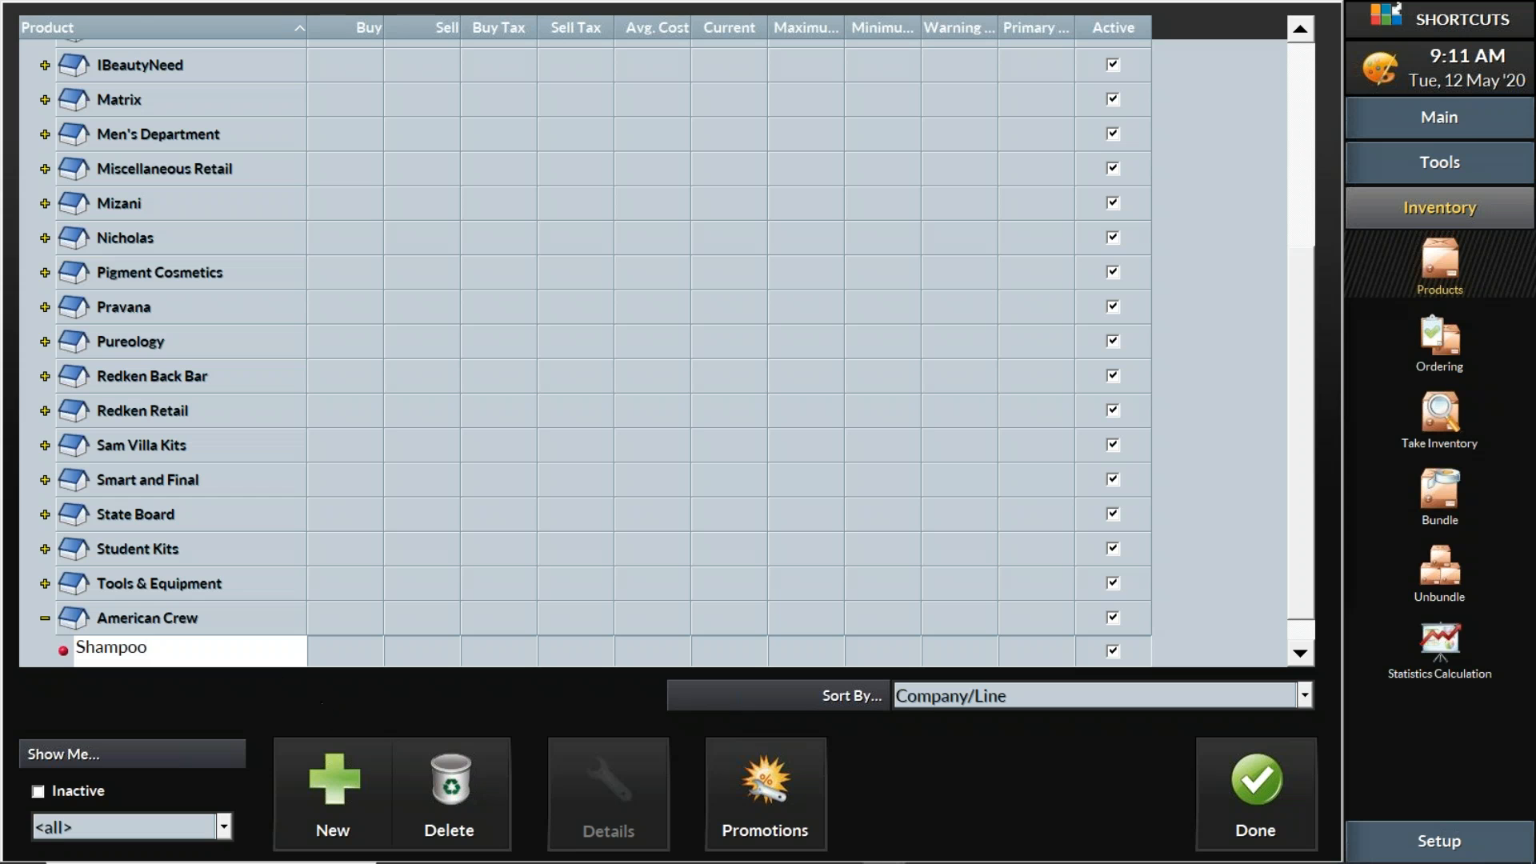
pyautogui.press('Return')
# Add Styling and Conditioners product lines under American Crew
pyautogui.click(180, 617)
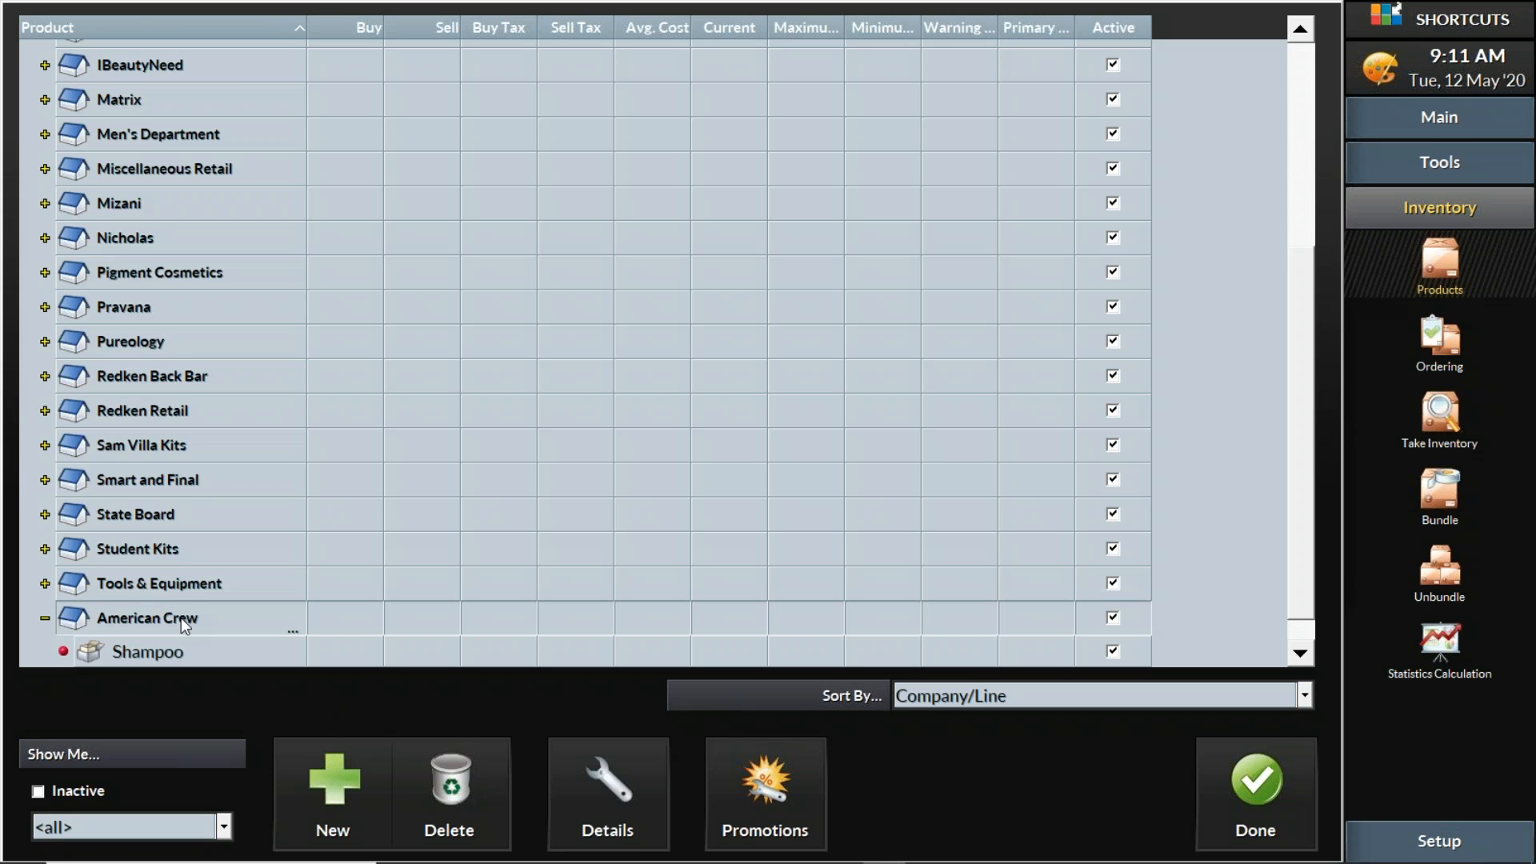
pyautogui.click(336, 798)
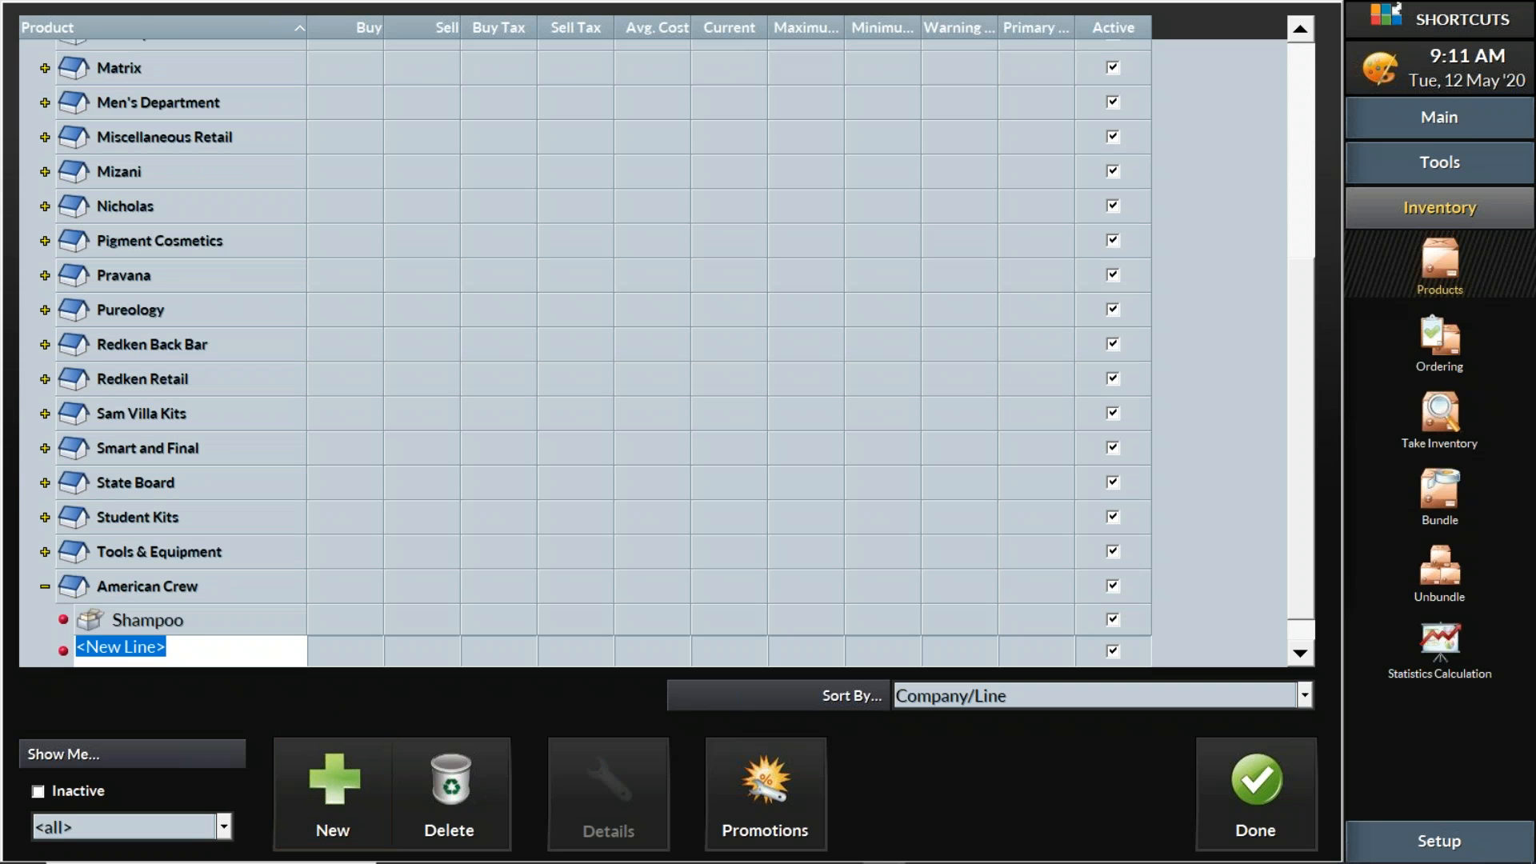
pyautogui.write('Sty')
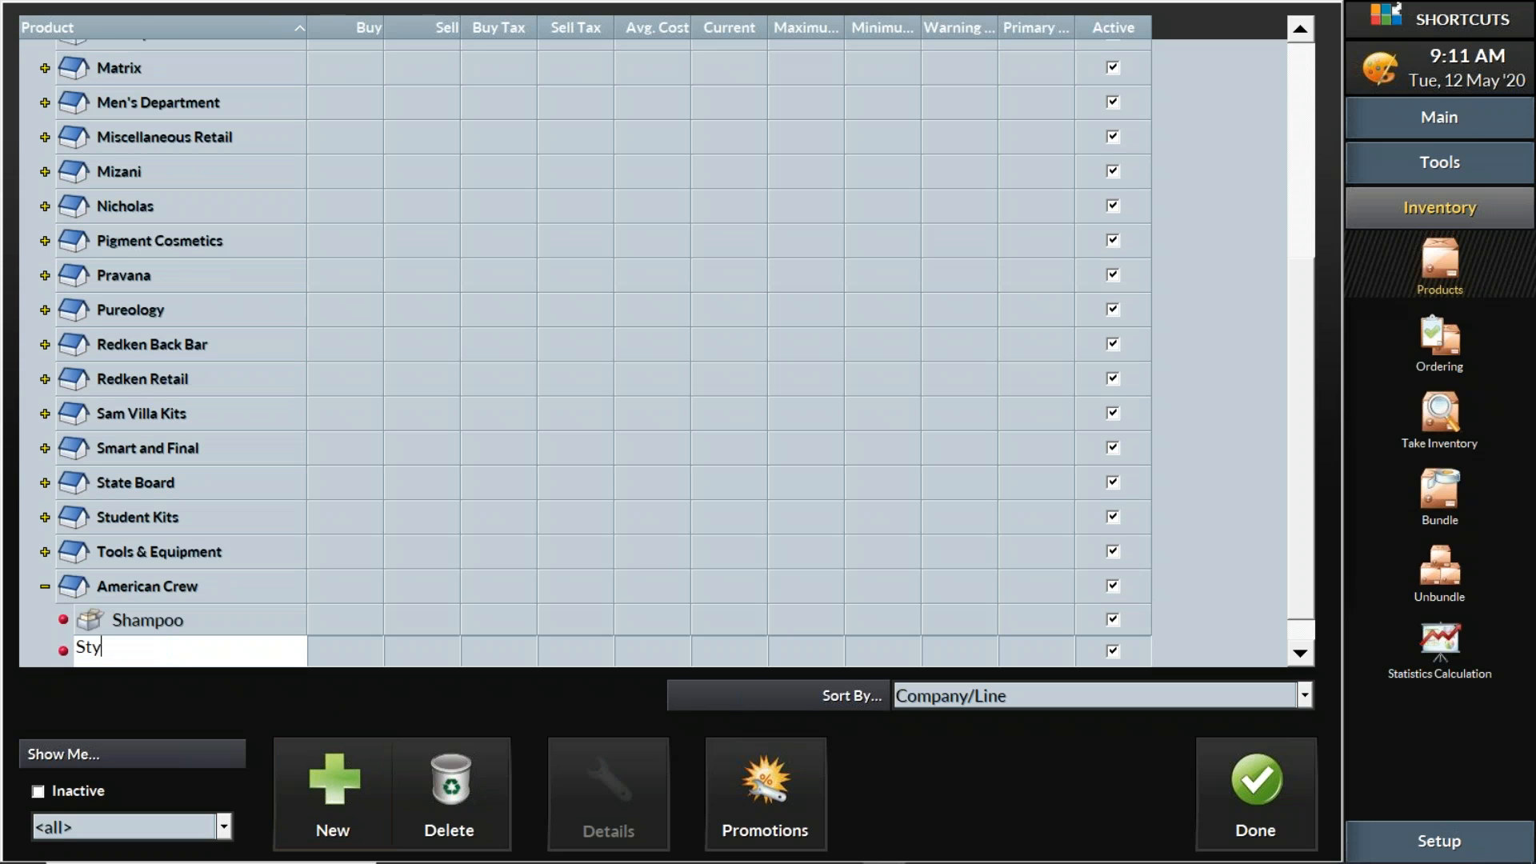
pyautogui.write('ling')
pyautogui.click(190, 587)
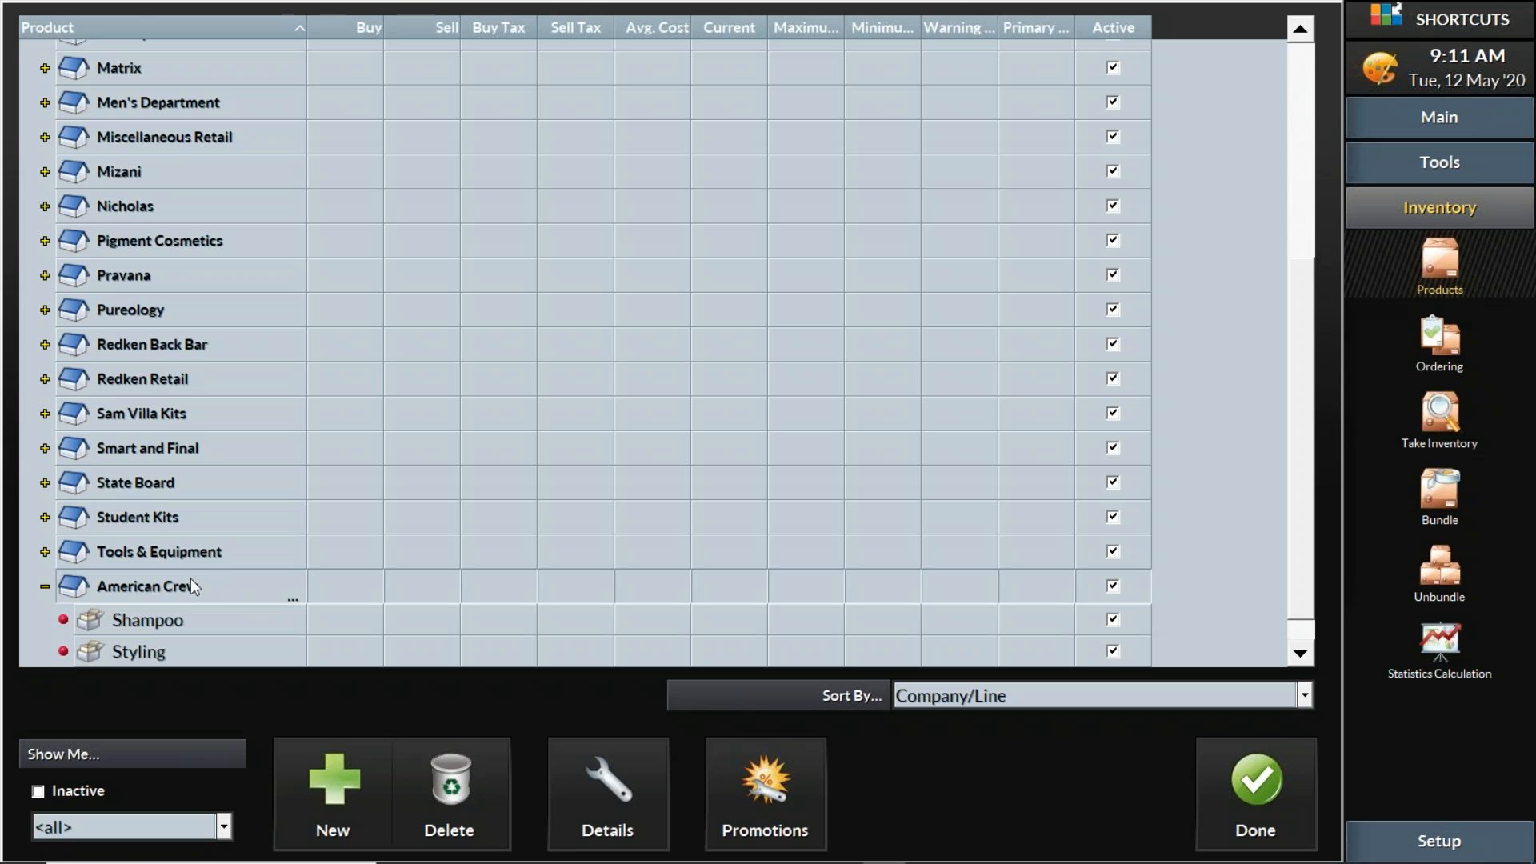
pyautogui.click(353, 789)
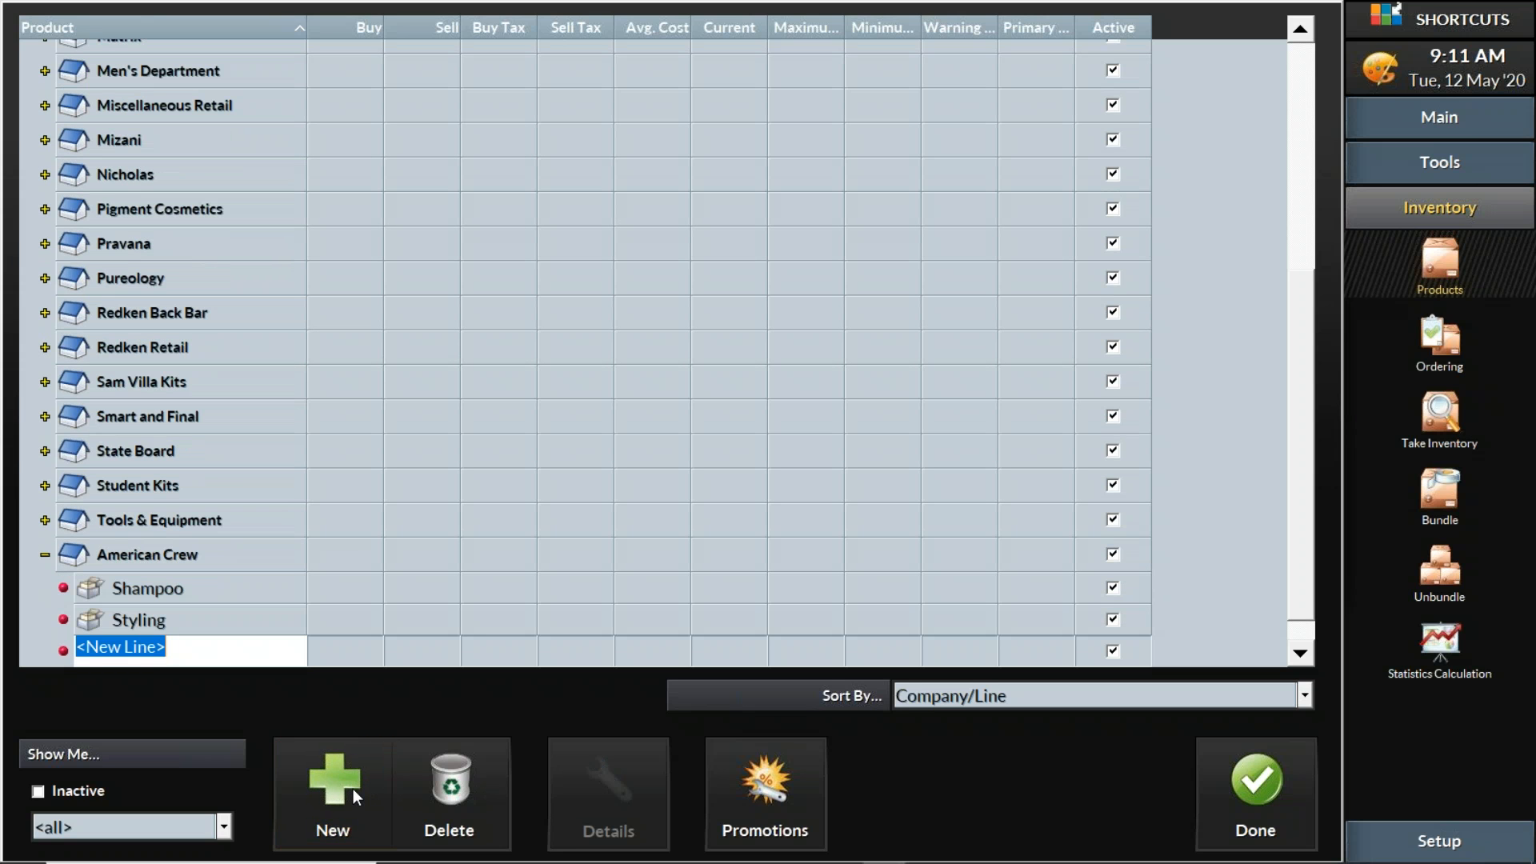
pyautogui.write('Conditi')
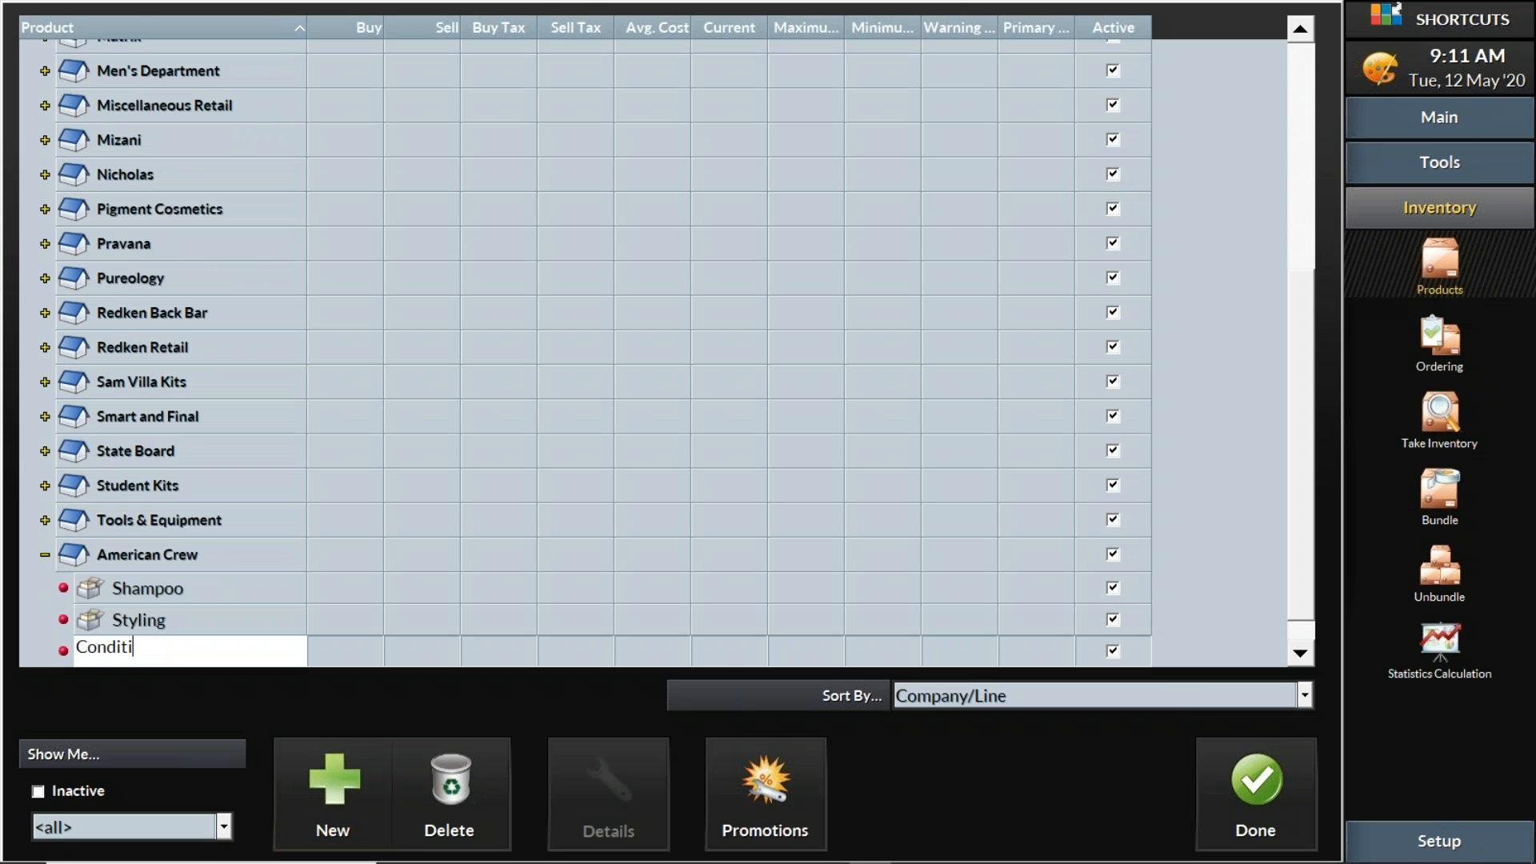
pyautogui.write('oners')
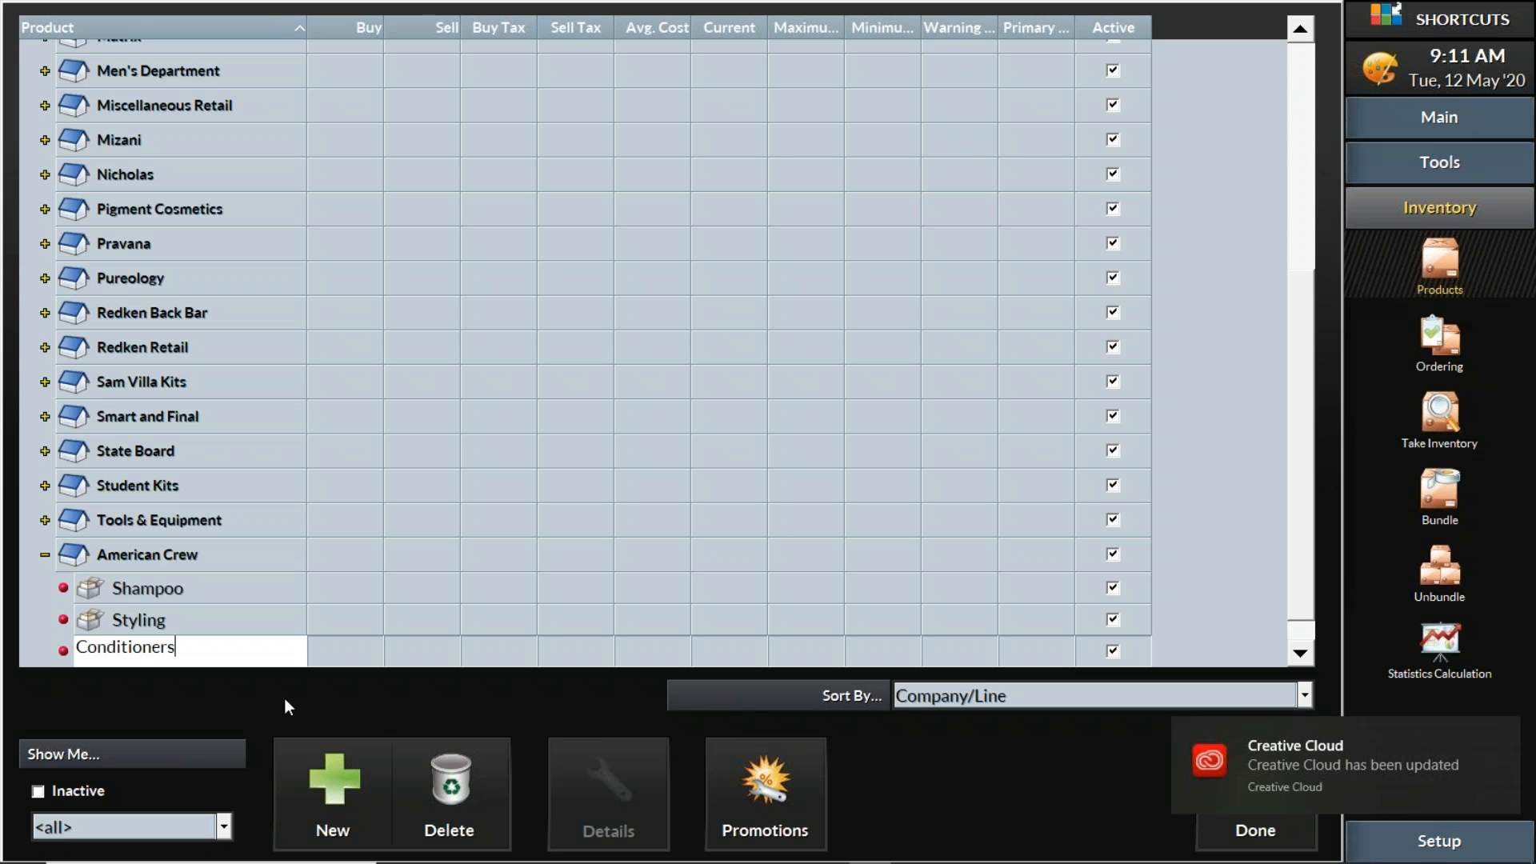
pyautogui.press('Return')
# Check the three new lines, leaving the Shampoo line selected
pyautogui.click(176, 559)
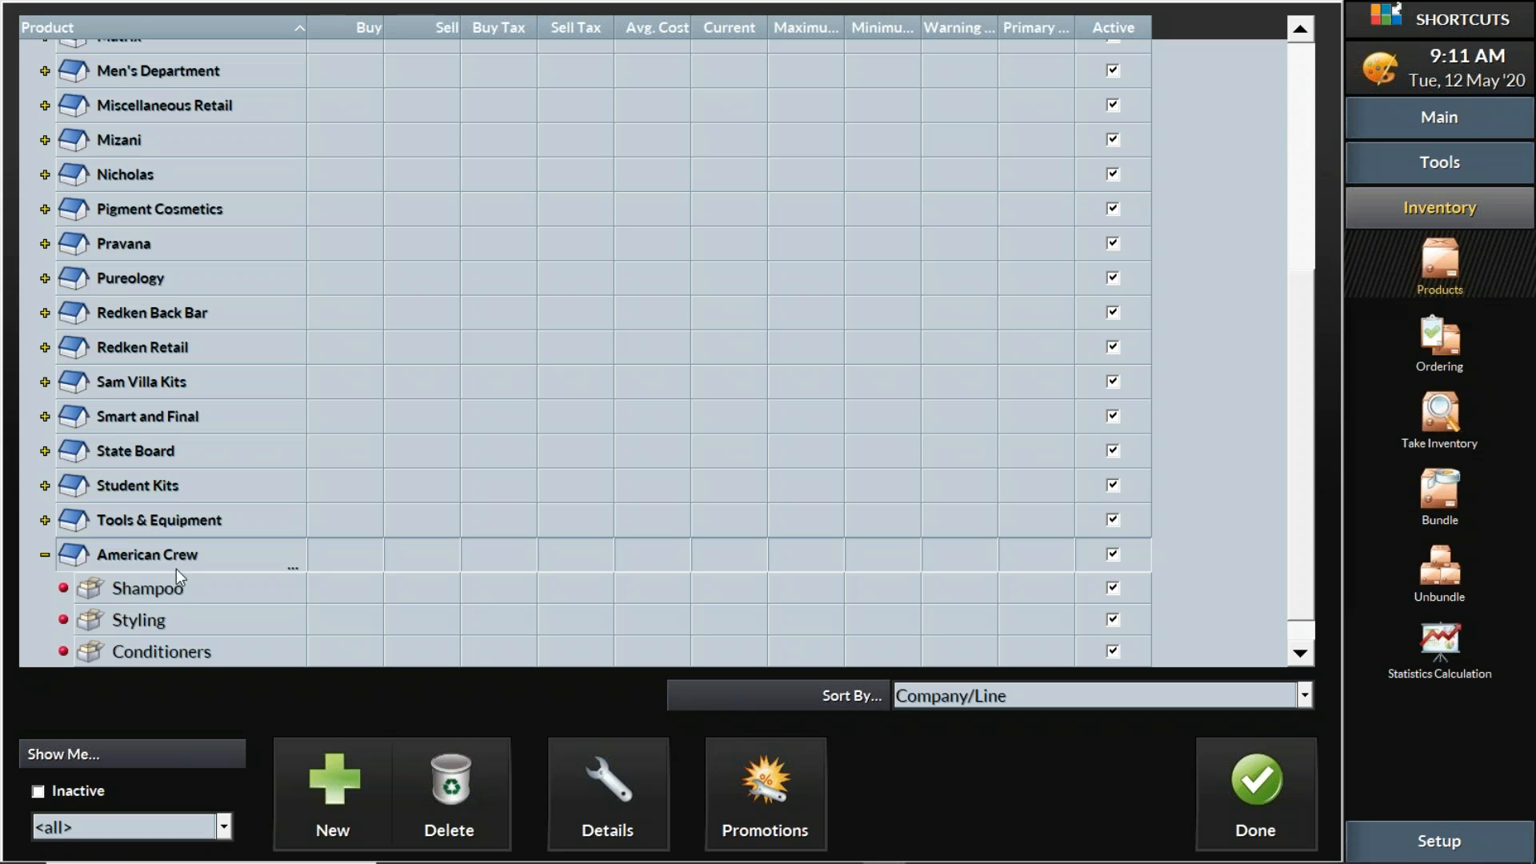
pyautogui.click(180, 584)
pyautogui.click(160, 624)
pyautogui.click(166, 648)
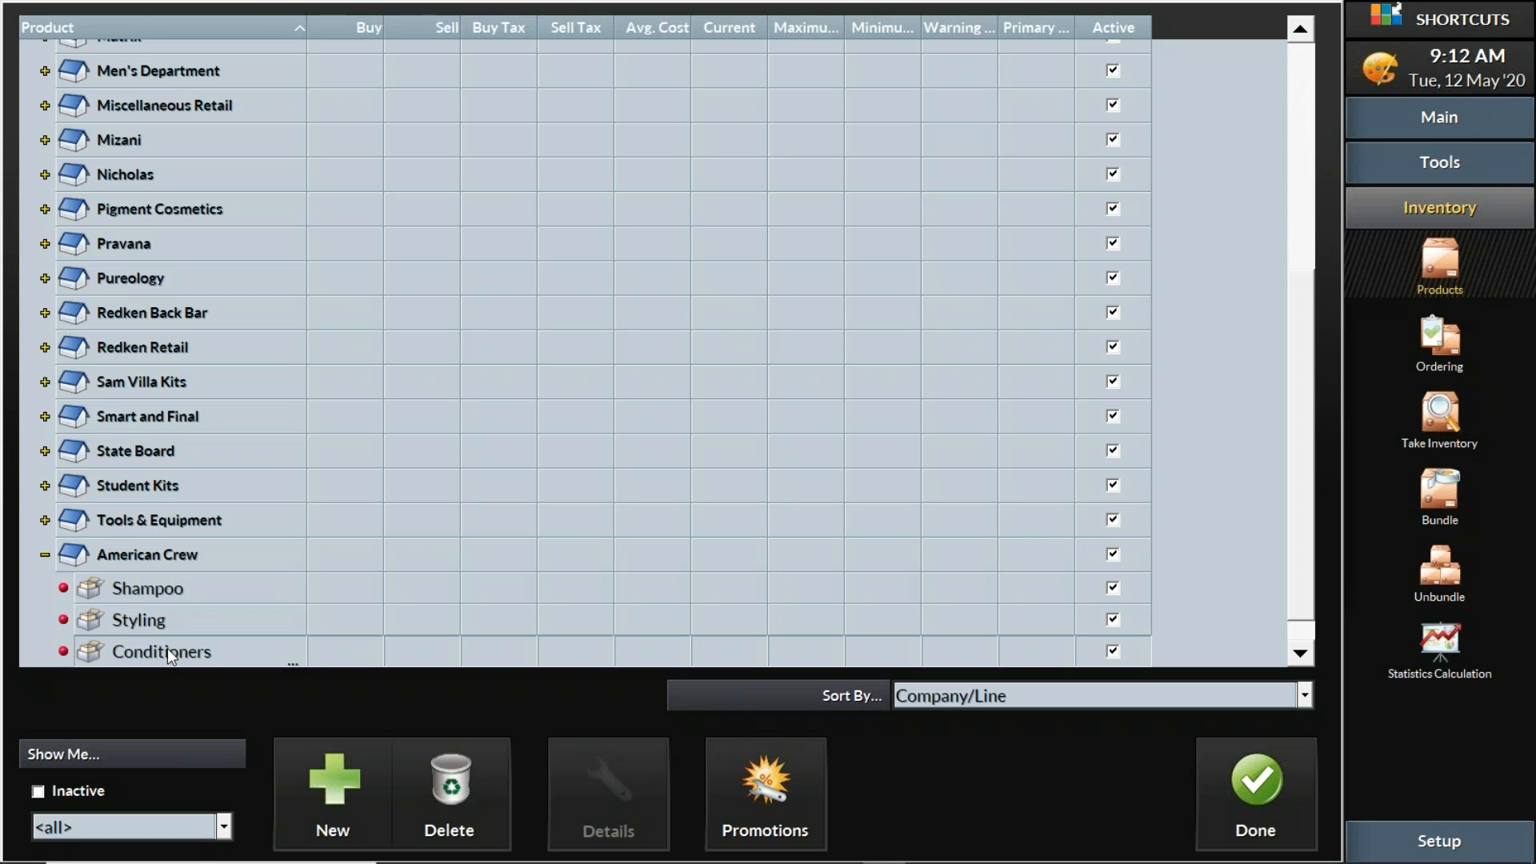
pyautogui.click(202, 585)
pyautogui.click(190, 617)
pyautogui.click(189, 646)
pyautogui.click(175, 590)
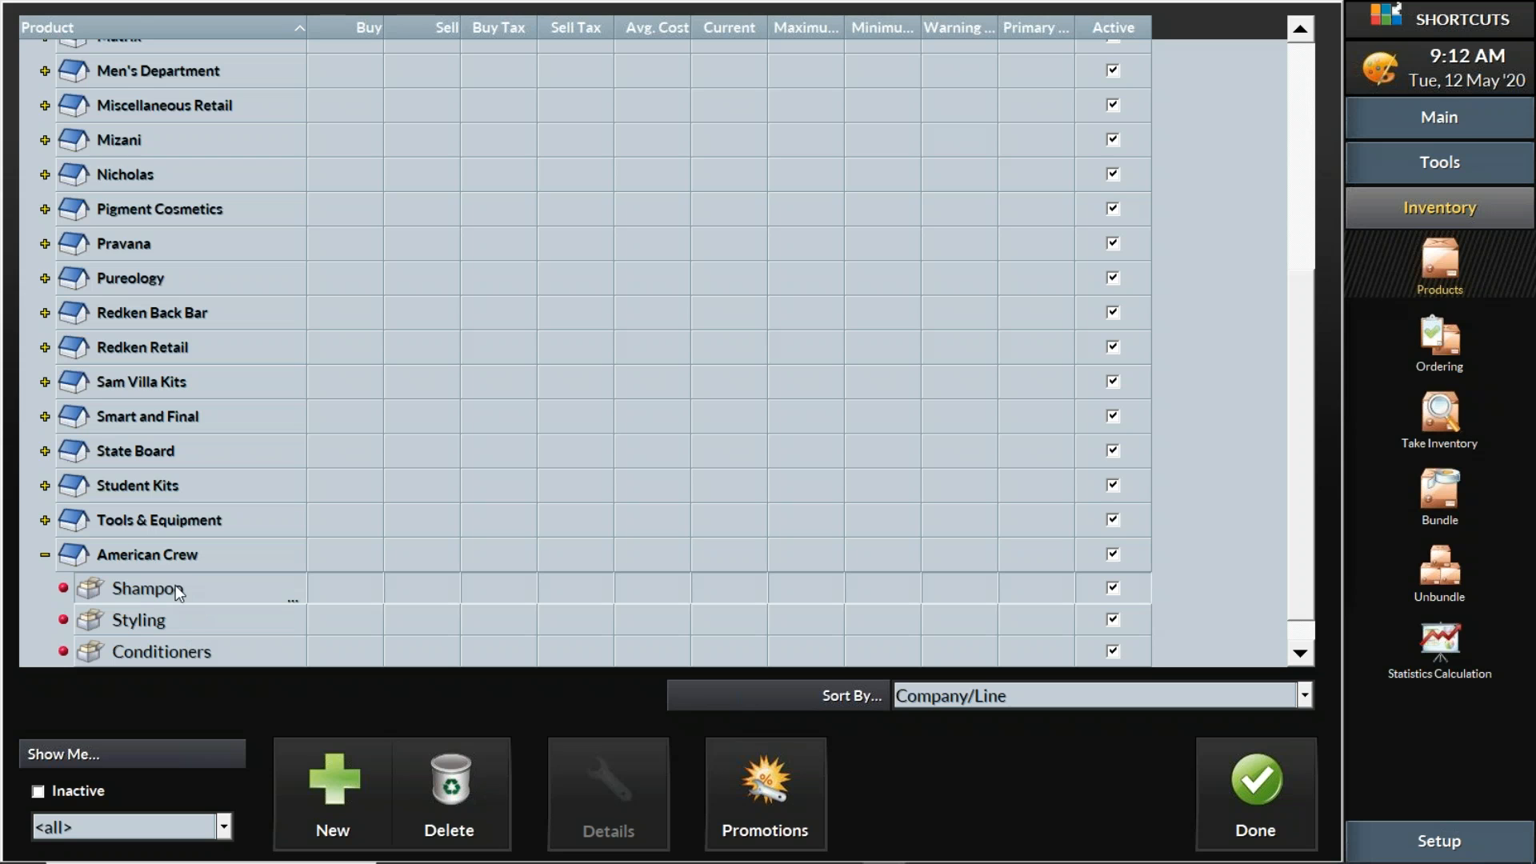
# Add a product named 'Dandruff Control 16oz' to the Shampoo line
pyautogui.click(327, 786)
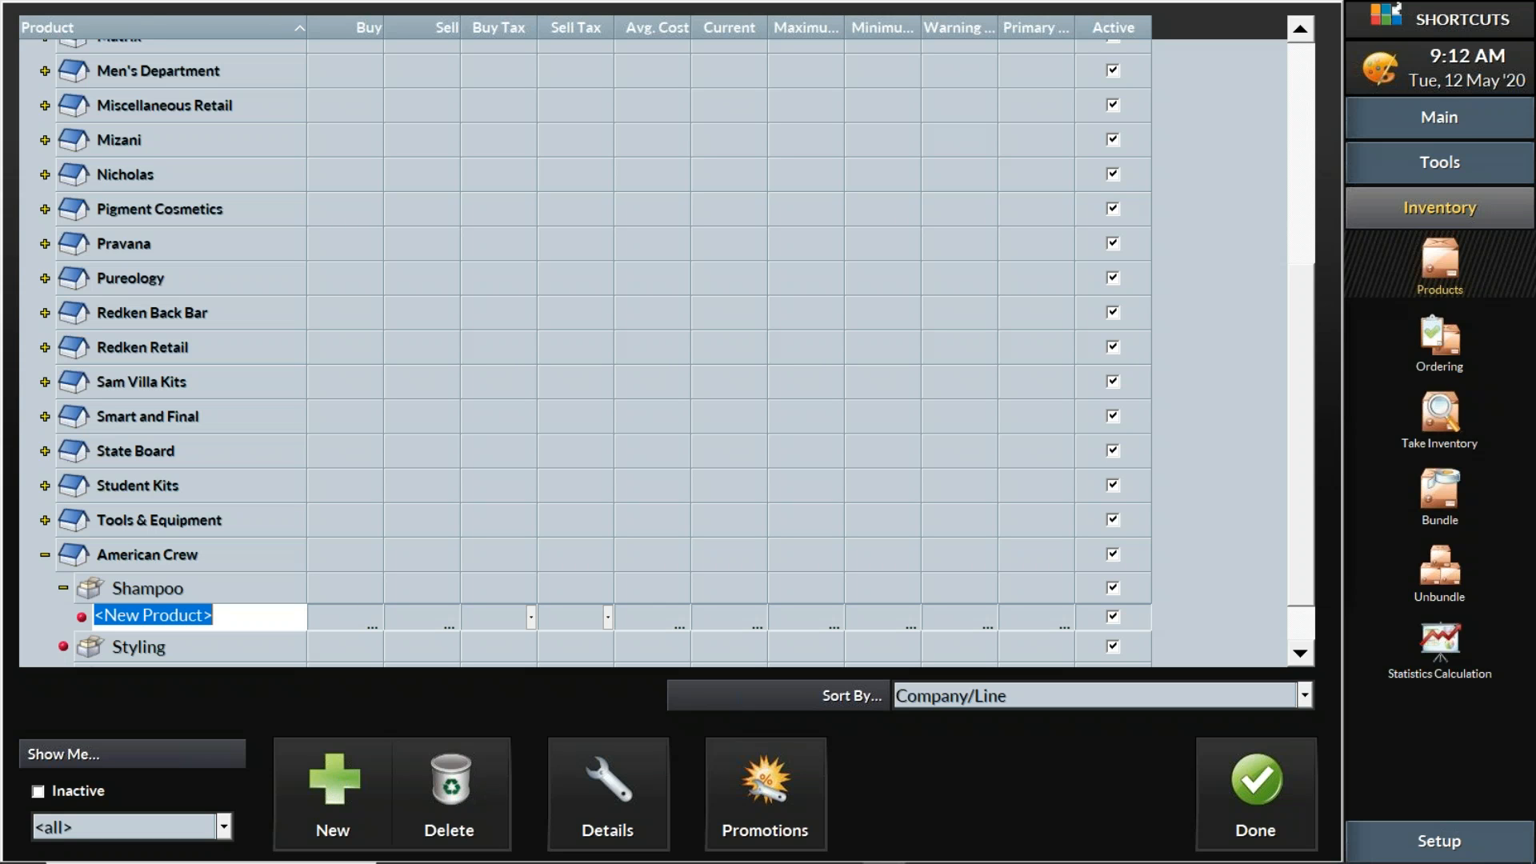
pyautogui.write('Dandru')
pyautogui.write('ff Consol')
pyautogui.press('BackSpace')
pyautogui.press('BackSpace')
pyautogui.write('trol')
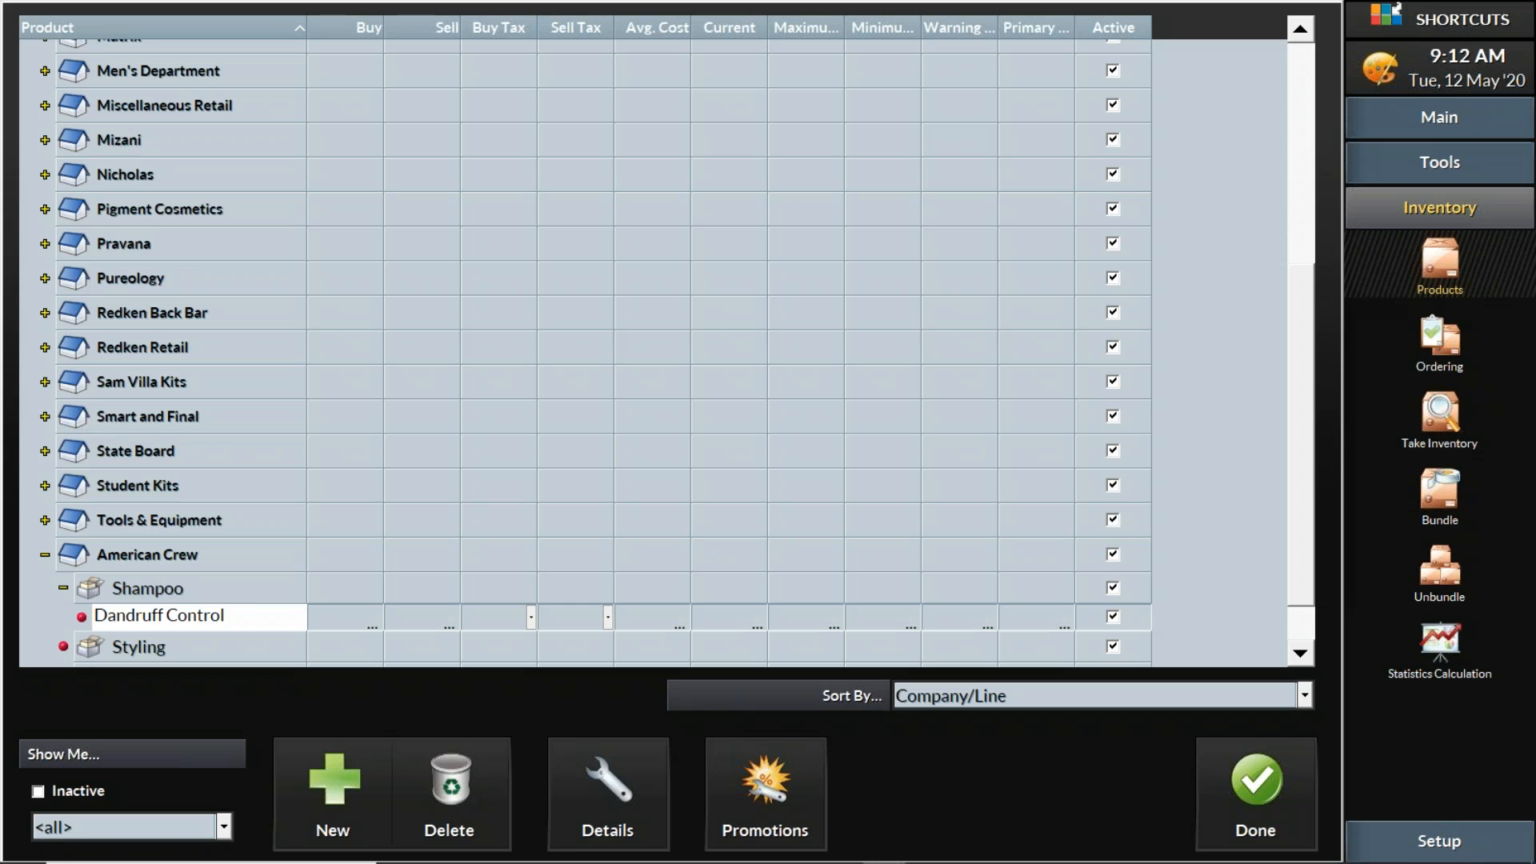
pyautogui.write('16oz')
pyautogui.click(364, 616)
pyautogui.click(435, 613)
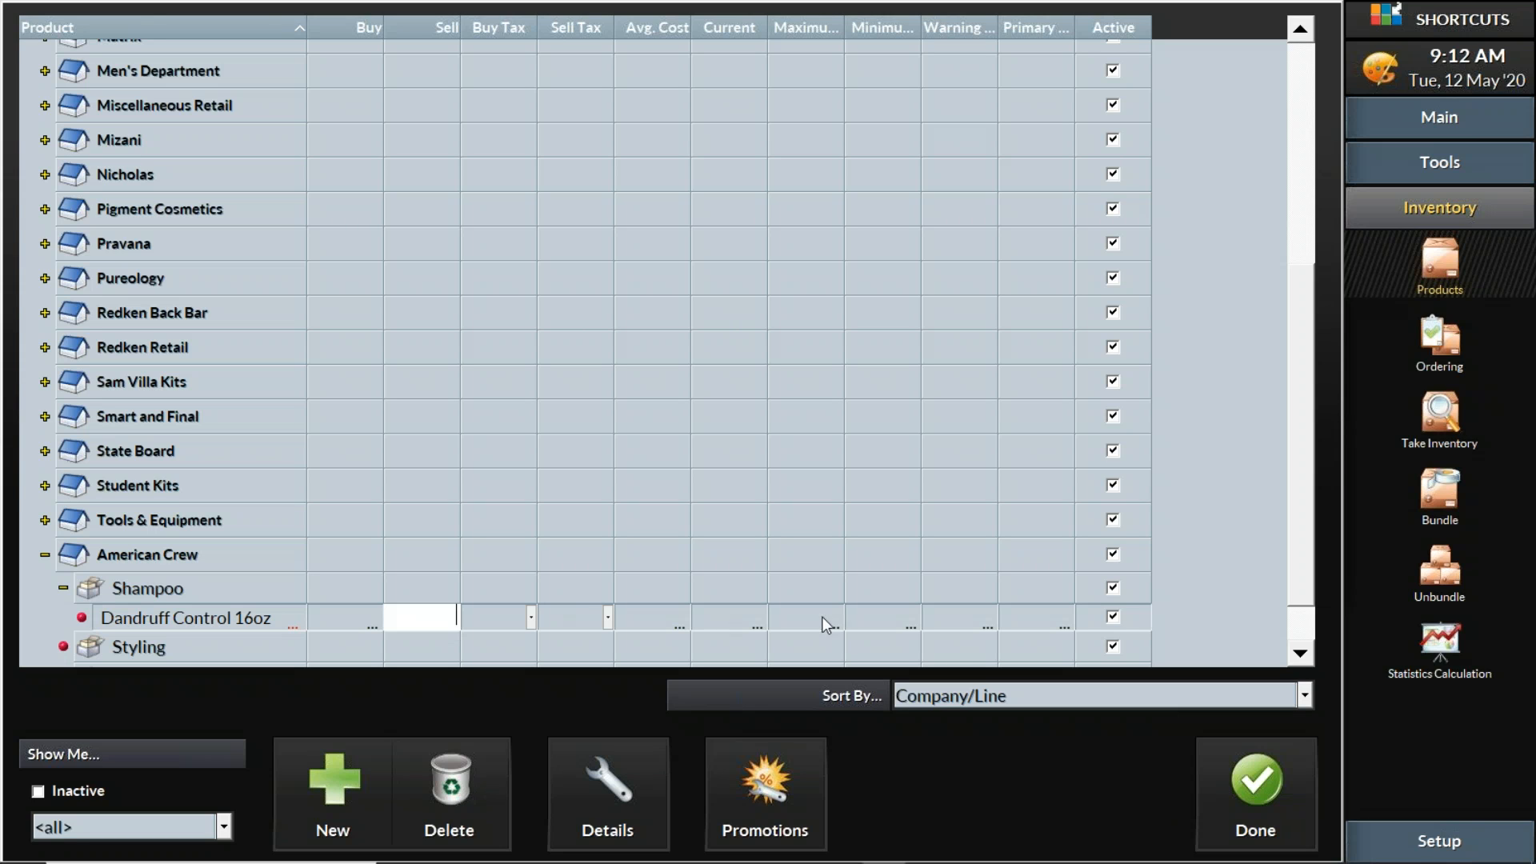
pyautogui.click(1036, 616)
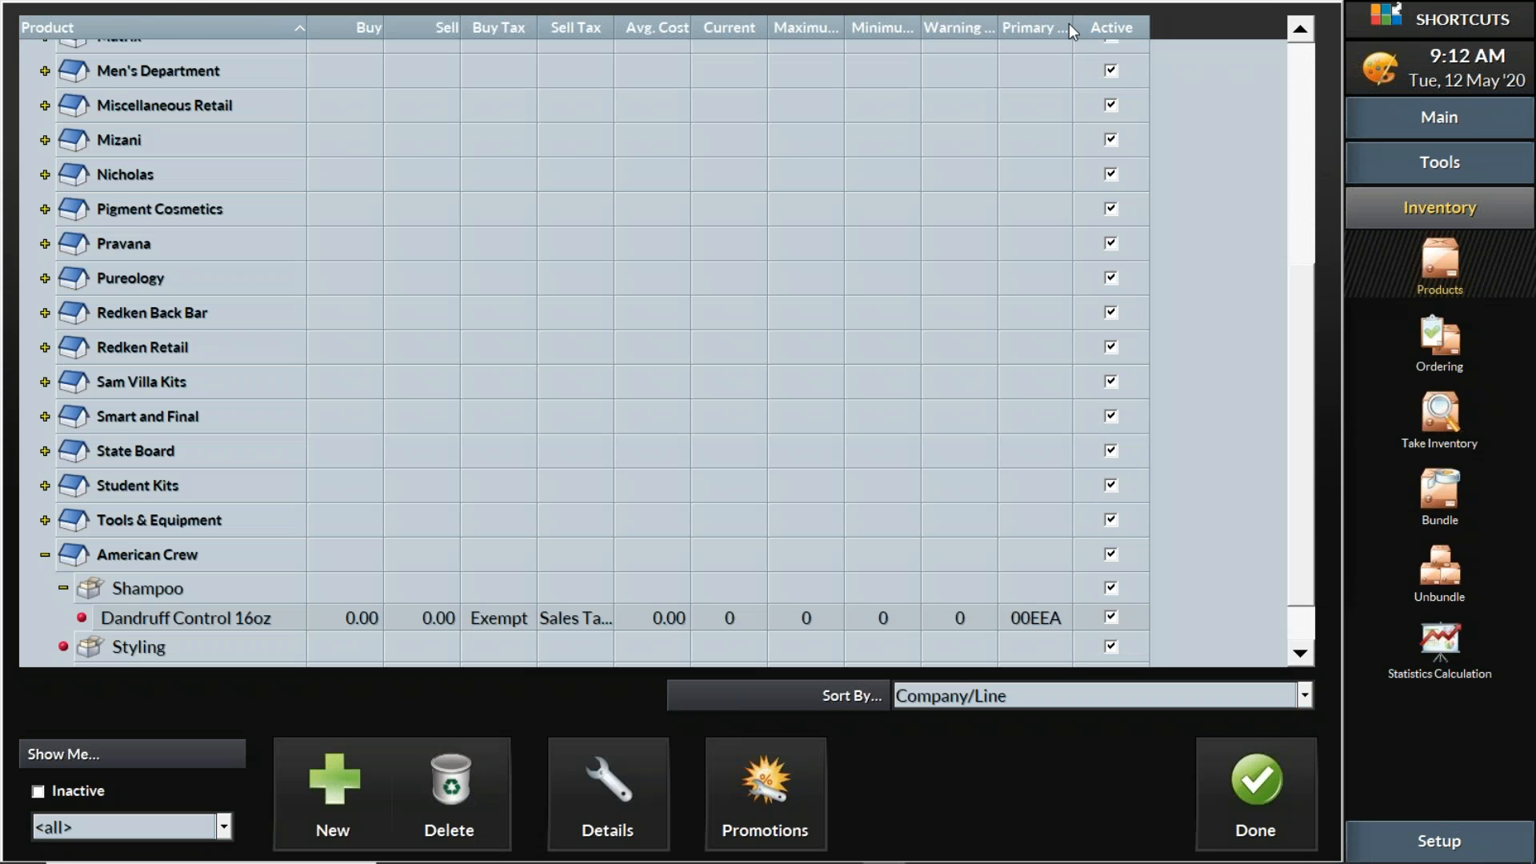
pyautogui.moveTo(1074, 24)
pyautogui.mouseDown()
pyautogui.moveTo(1145, 24)
pyautogui.moveTo(1102, 24)
pyautogui.mouseUp()
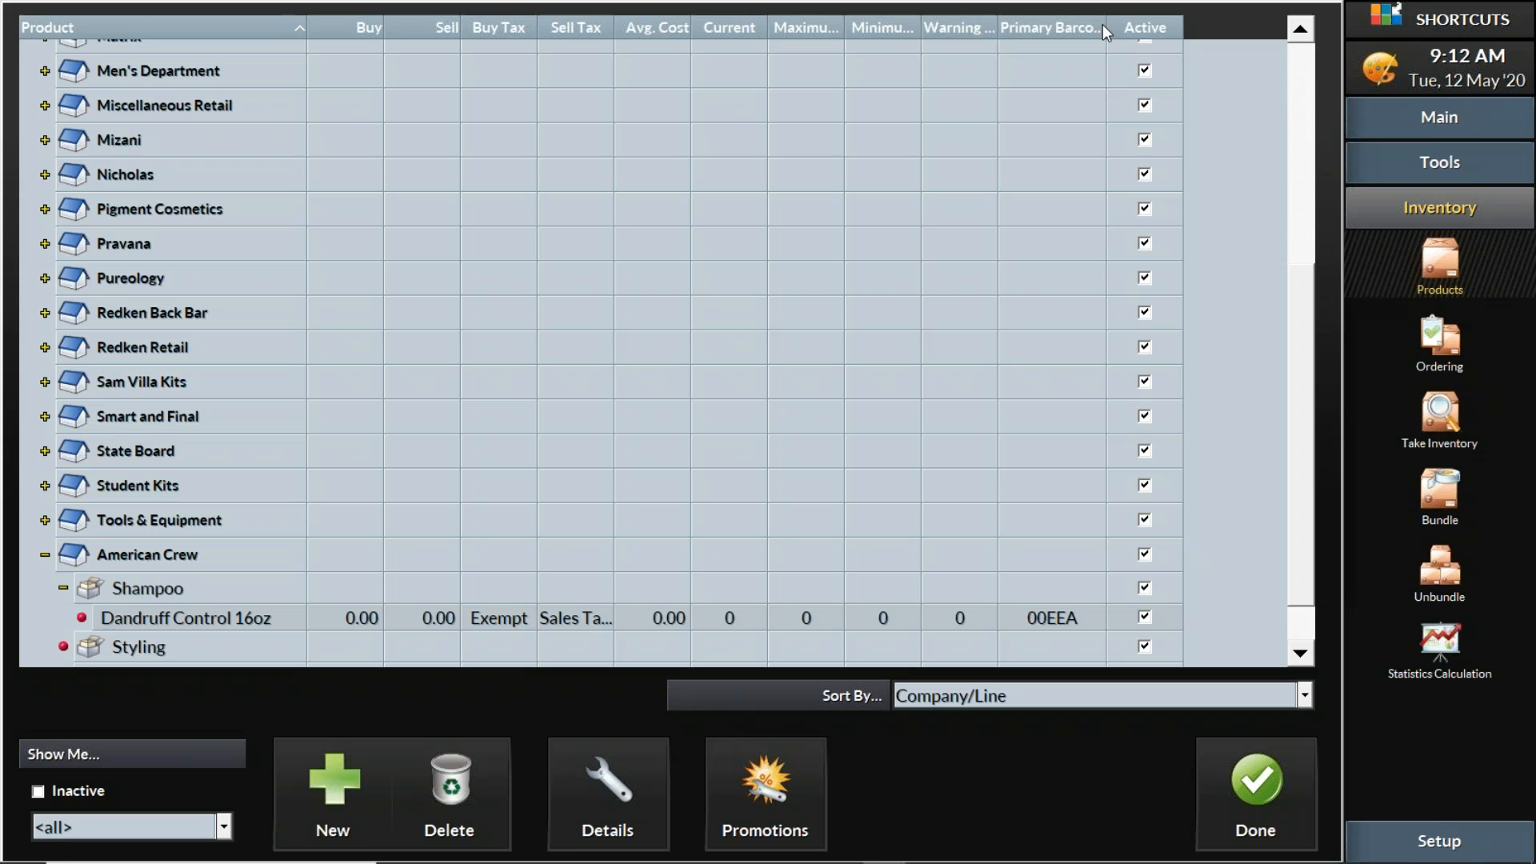
pyautogui.click(1072, 619)
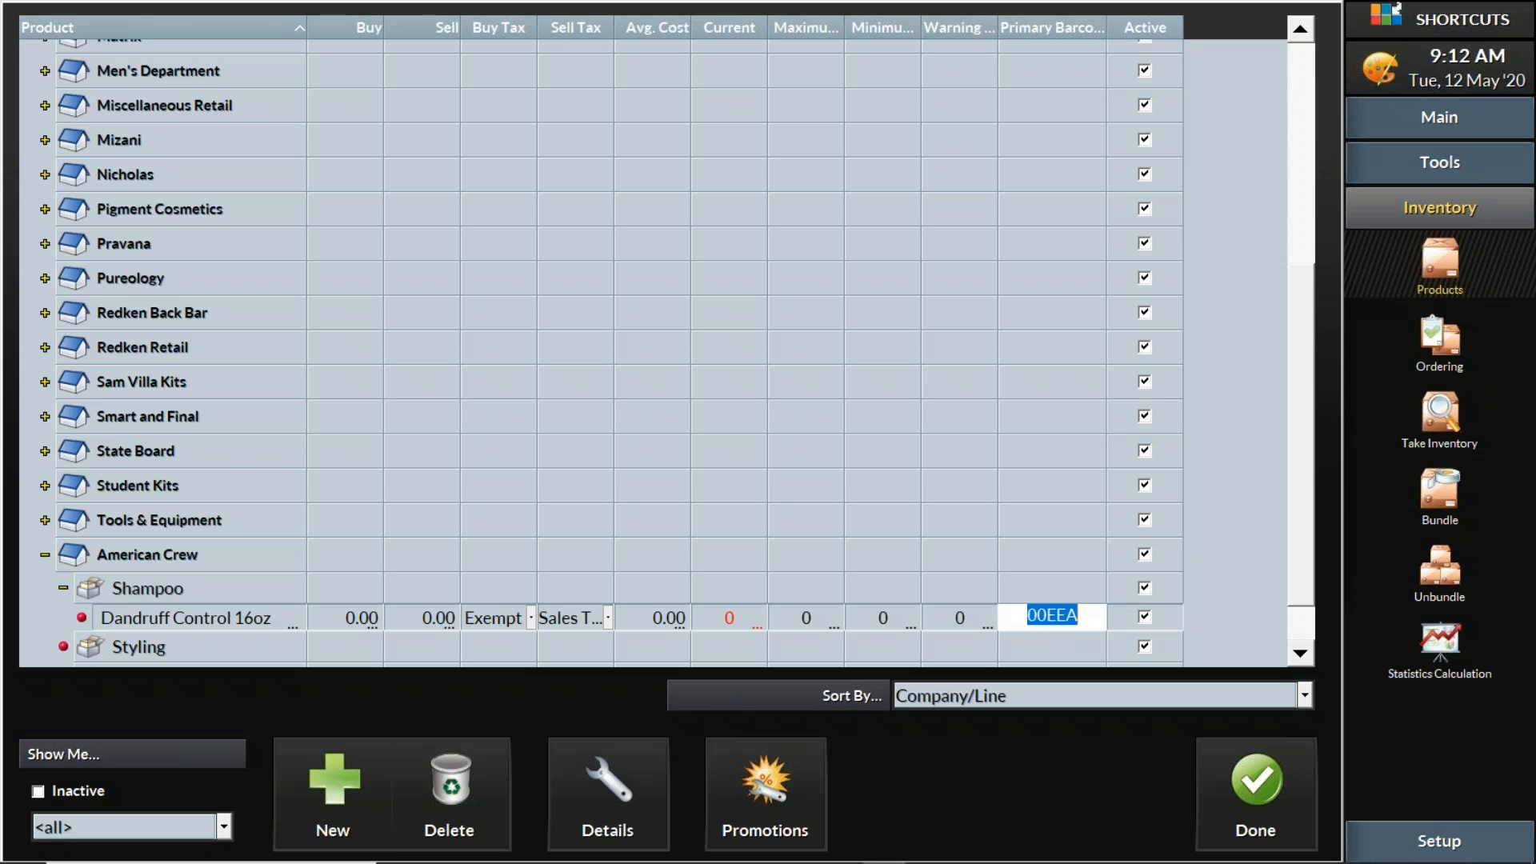
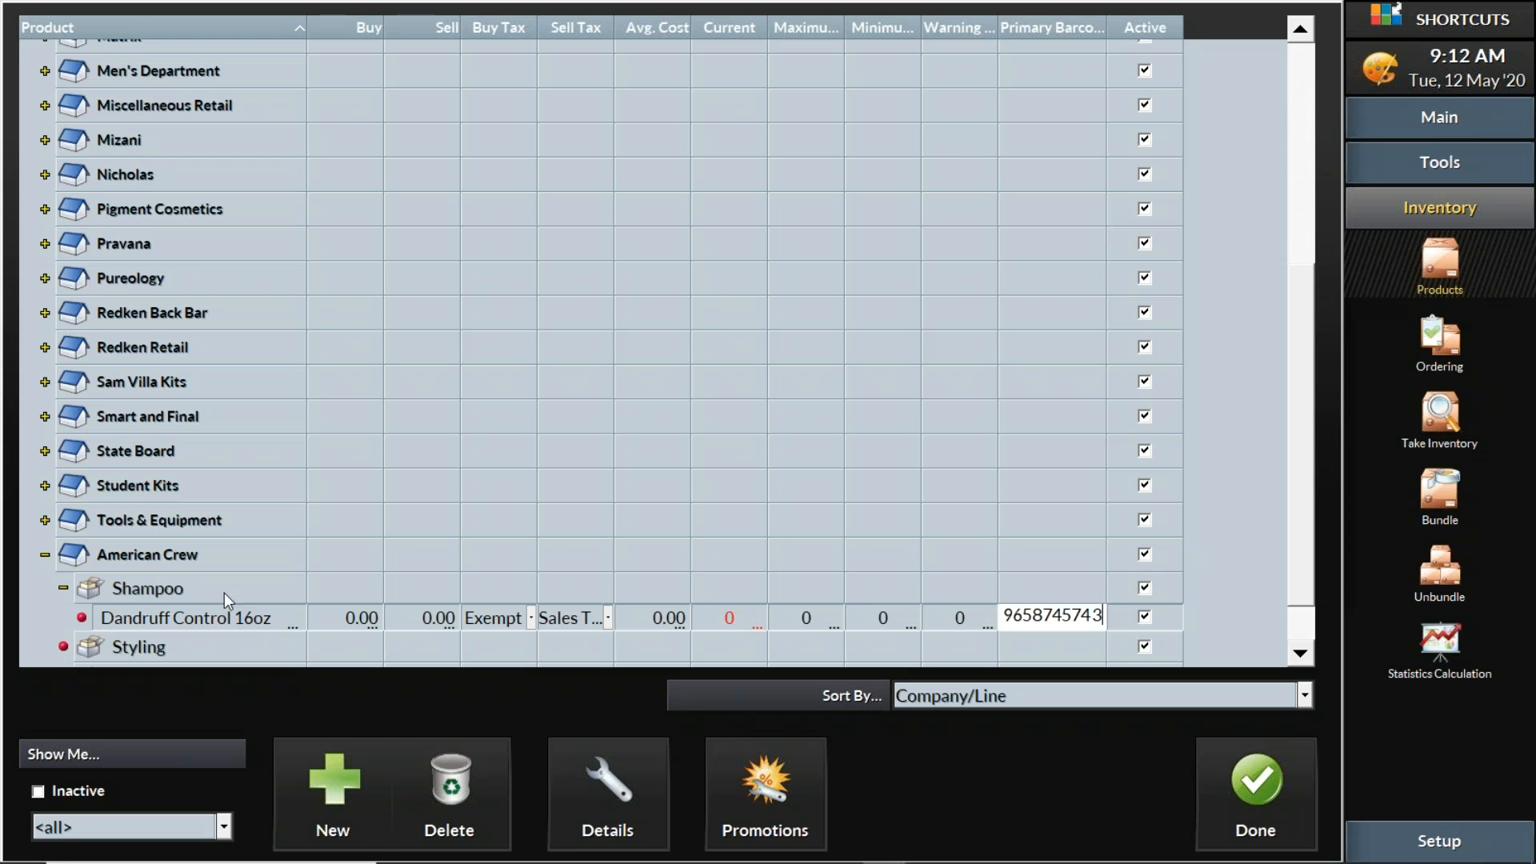
# Add a product named 'Dandruff Control 3oz' to the Shampoo line
pyautogui.click(344, 775)
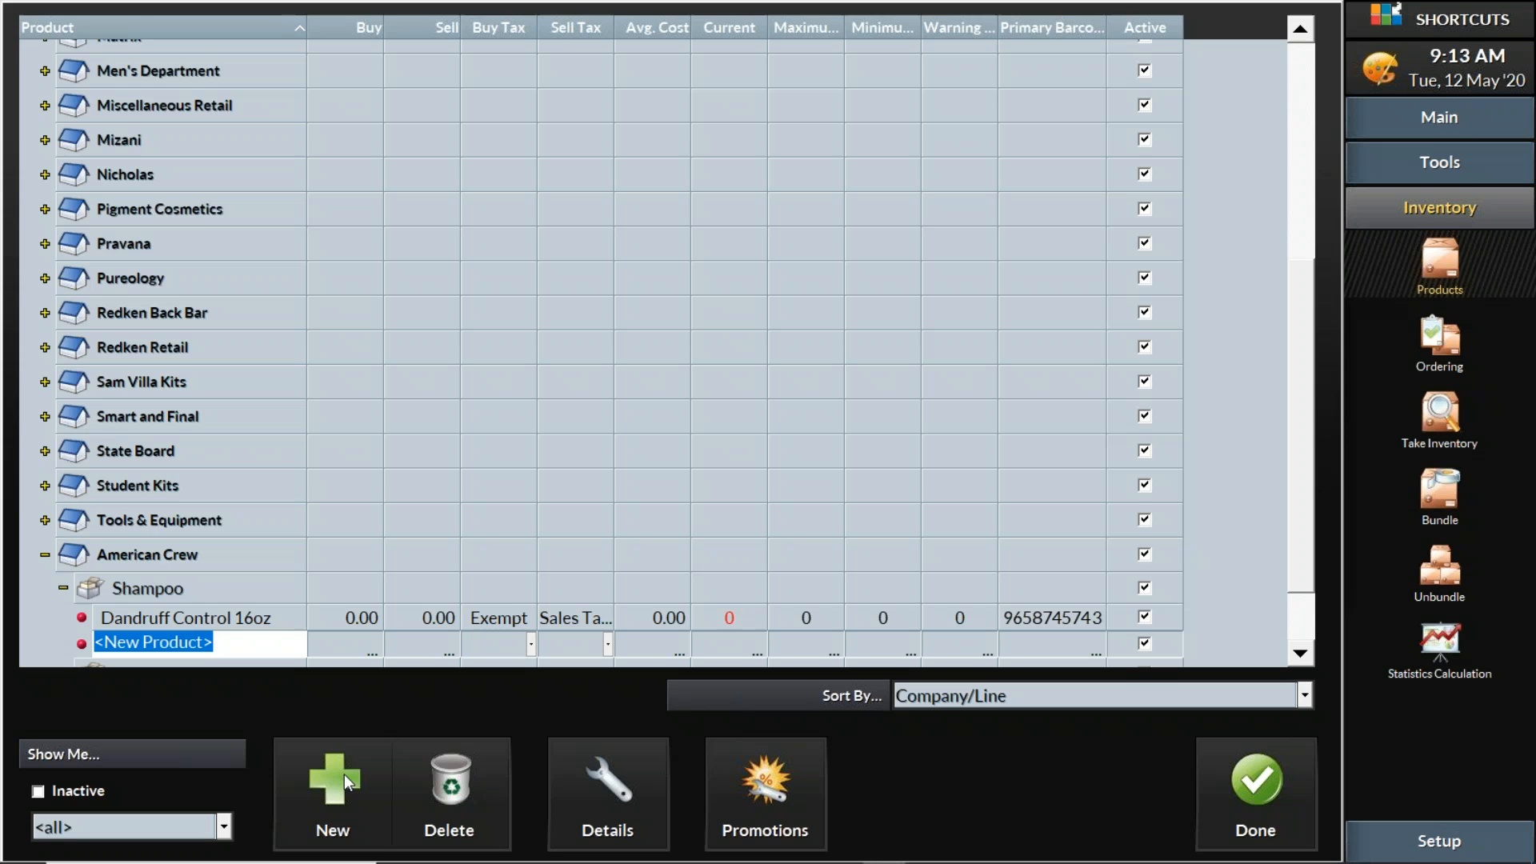
pyautogui.write('Dand')
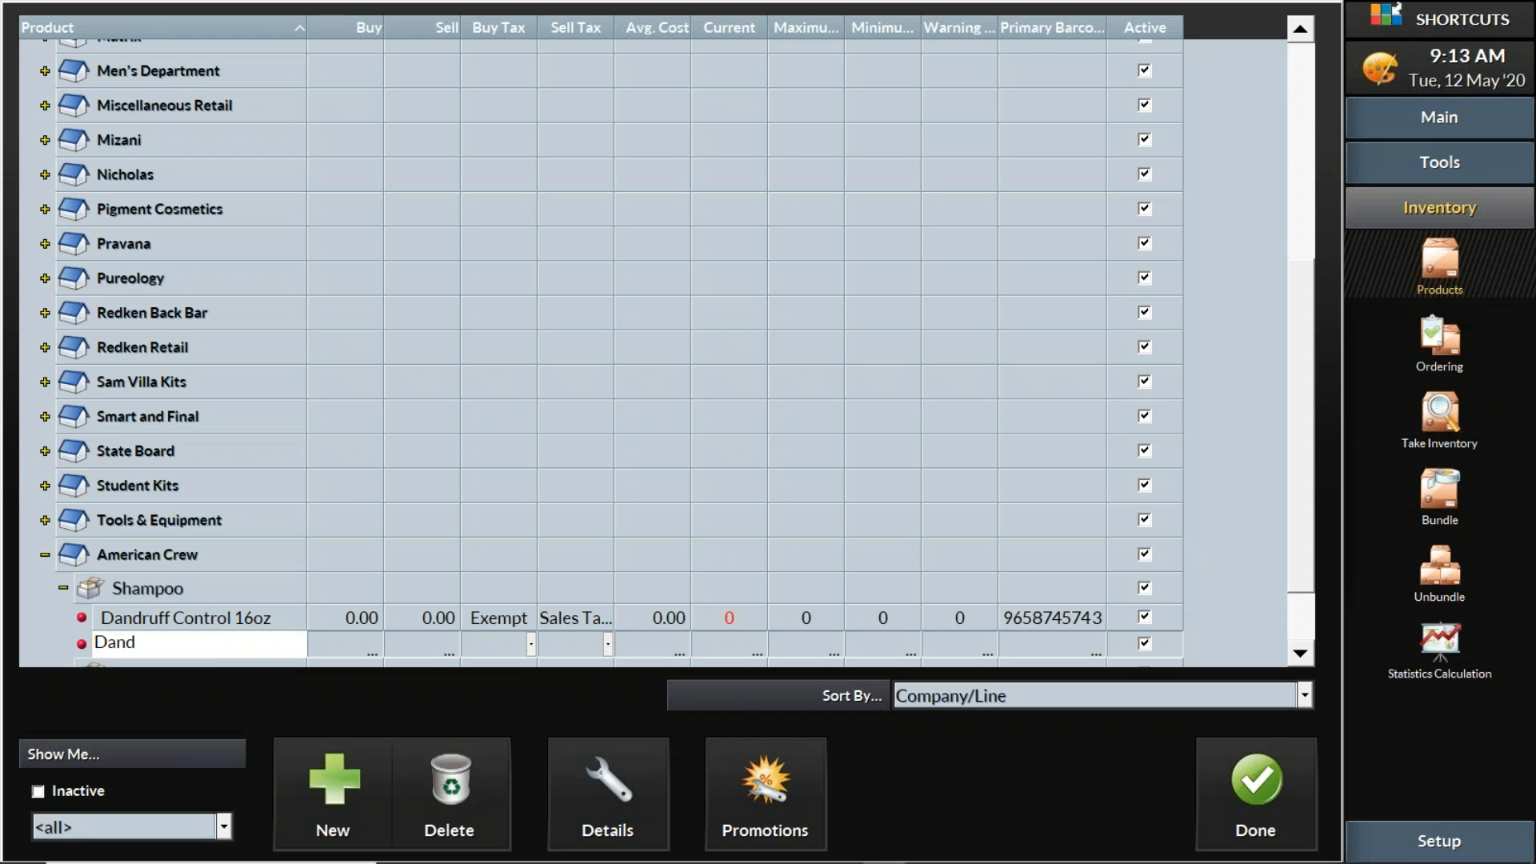
pyautogui.write('ruff Control 3oz')
pyautogui.press('Tab')
pyautogui.press('Tab')
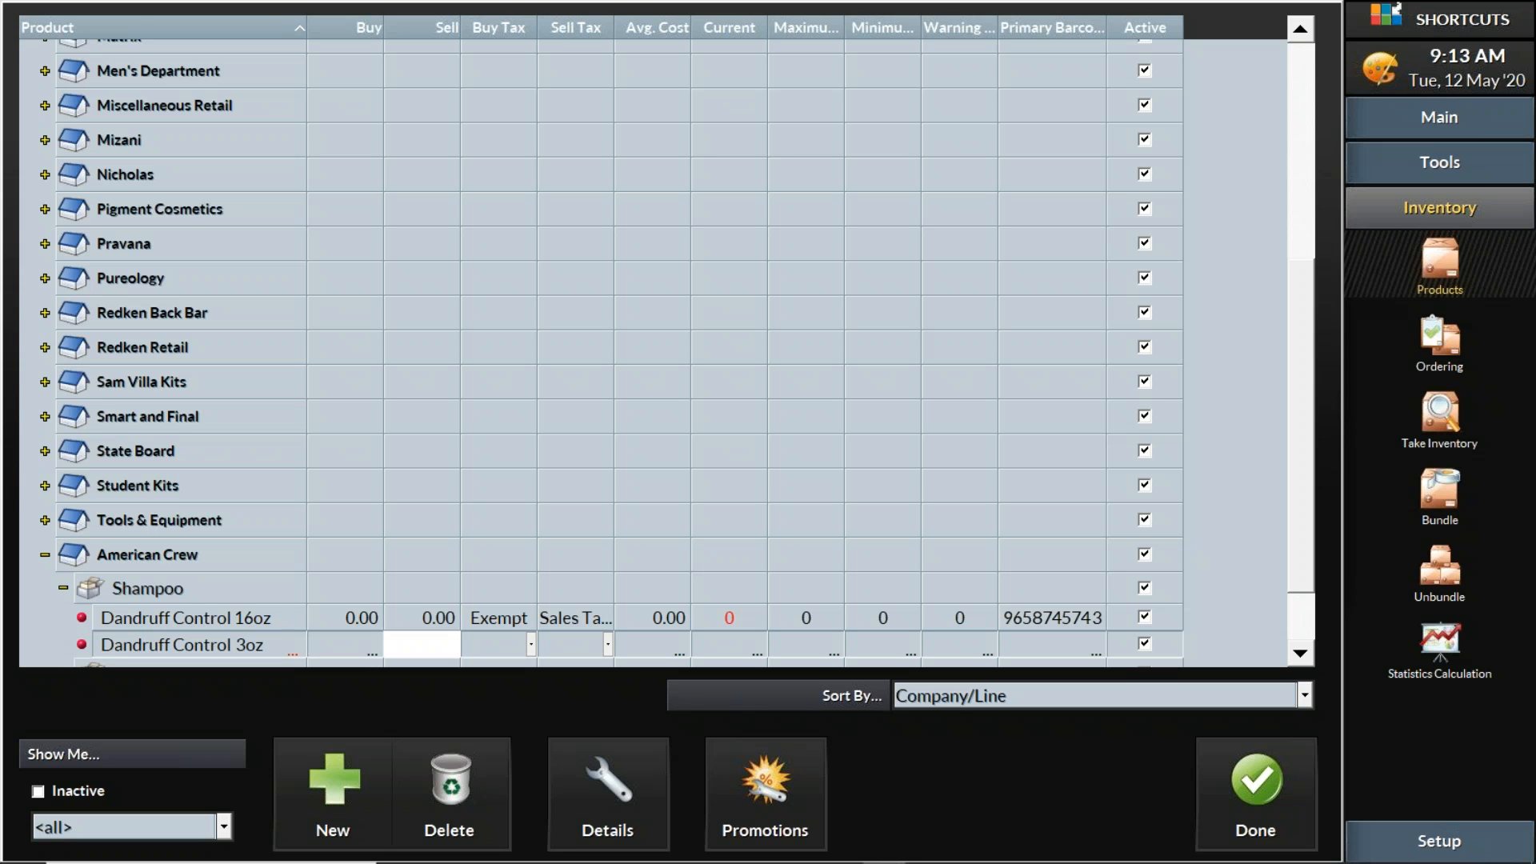
pyautogui.press('Tab')
pyautogui.press('Tab')
pyautogui.press('Tab')
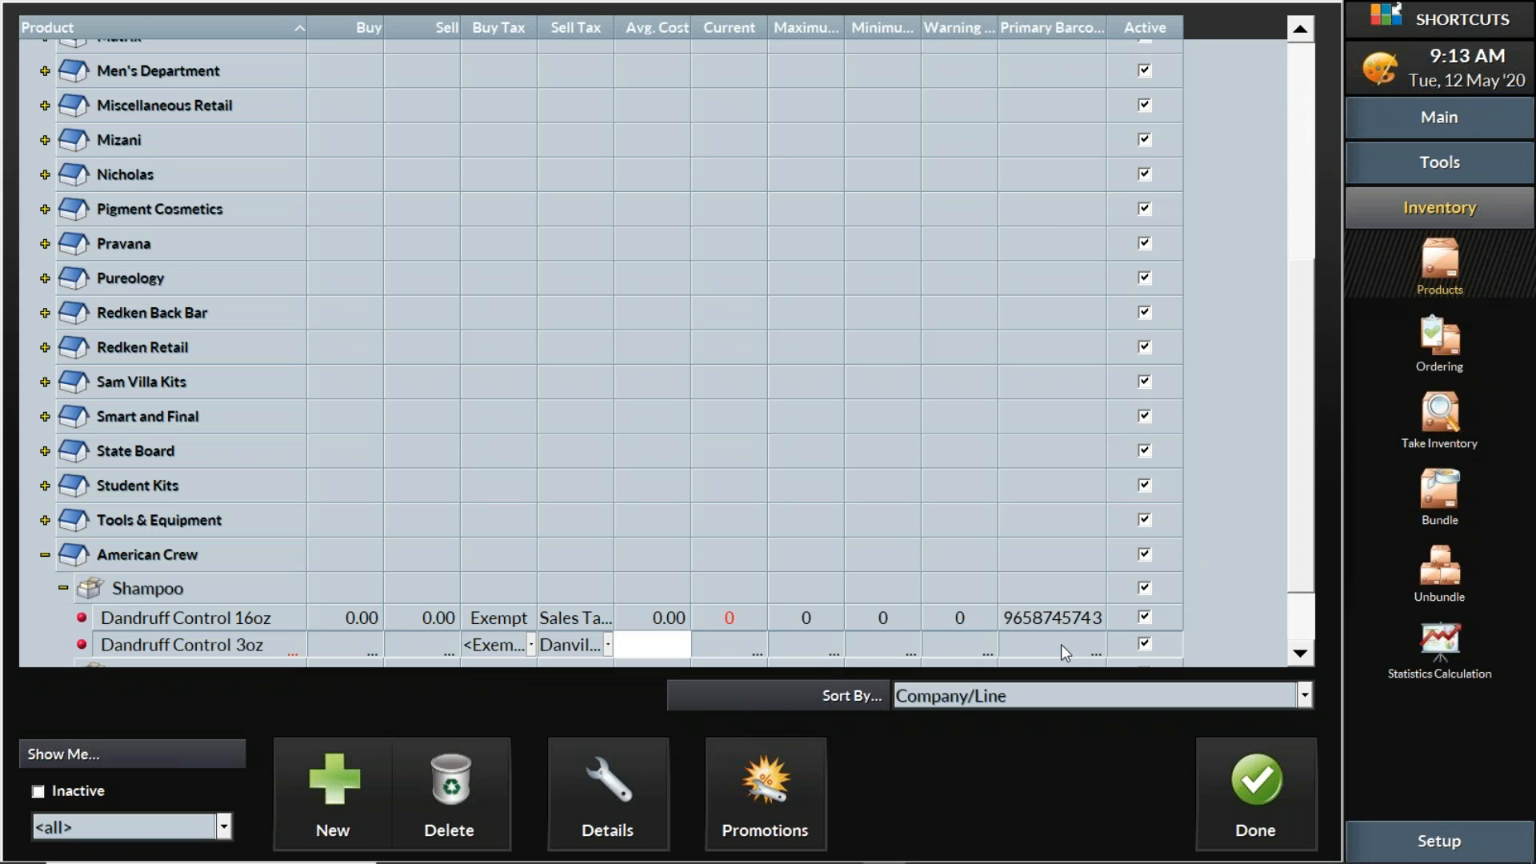
pyautogui.click(1060, 645)
pyautogui.write('098w9864')
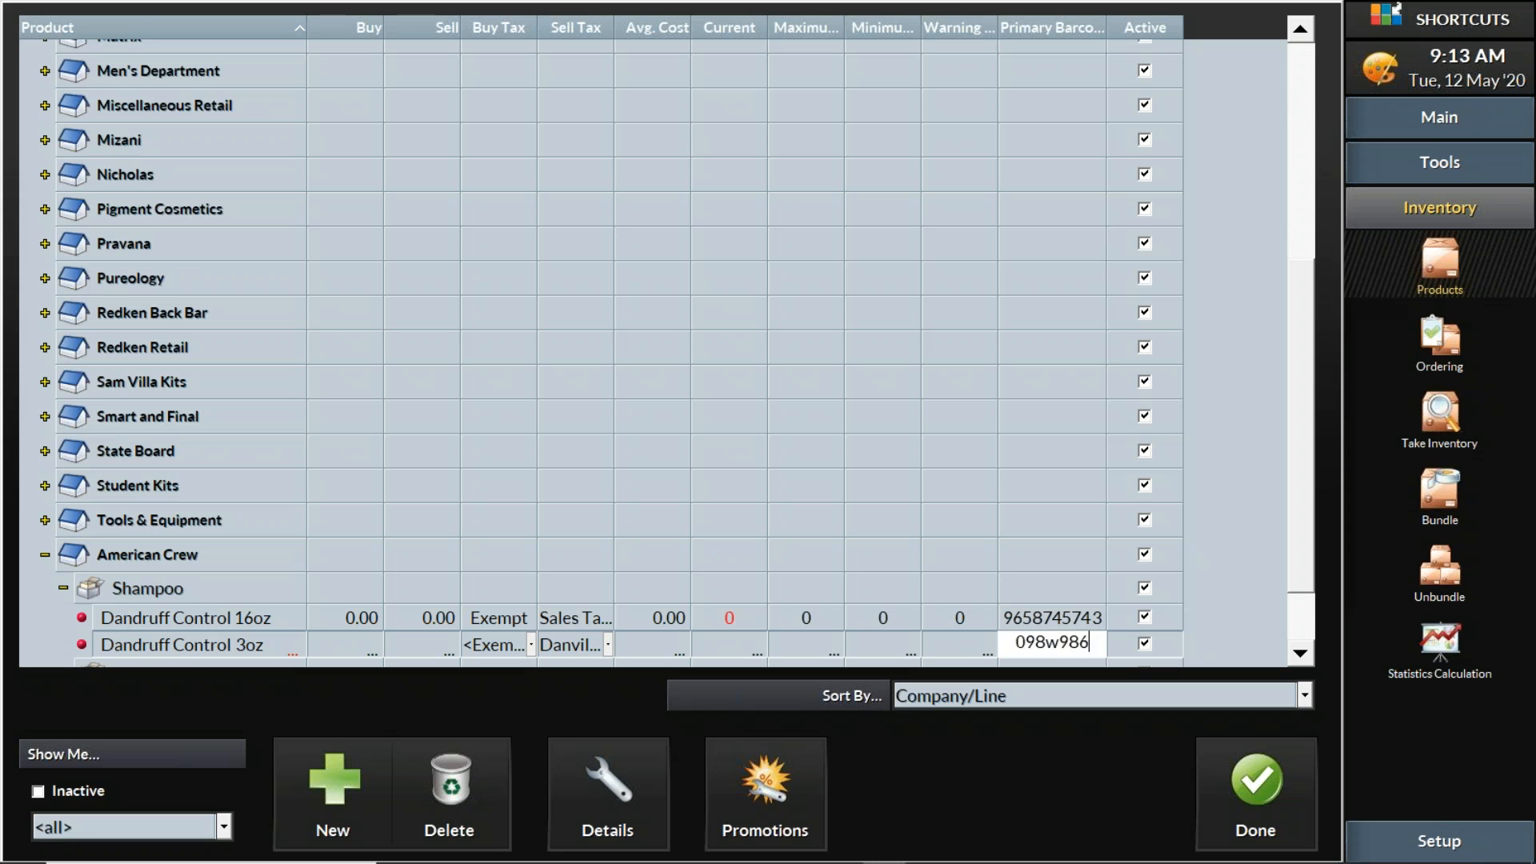
pyautogui.press('BackSpace')
pyautogui.press('BackSpace')
pyautogui.press('BackSpace')
pyautogui.press('BackSpace')
pyautogui.press('BackSpace')
pyautogui.write('9874958')
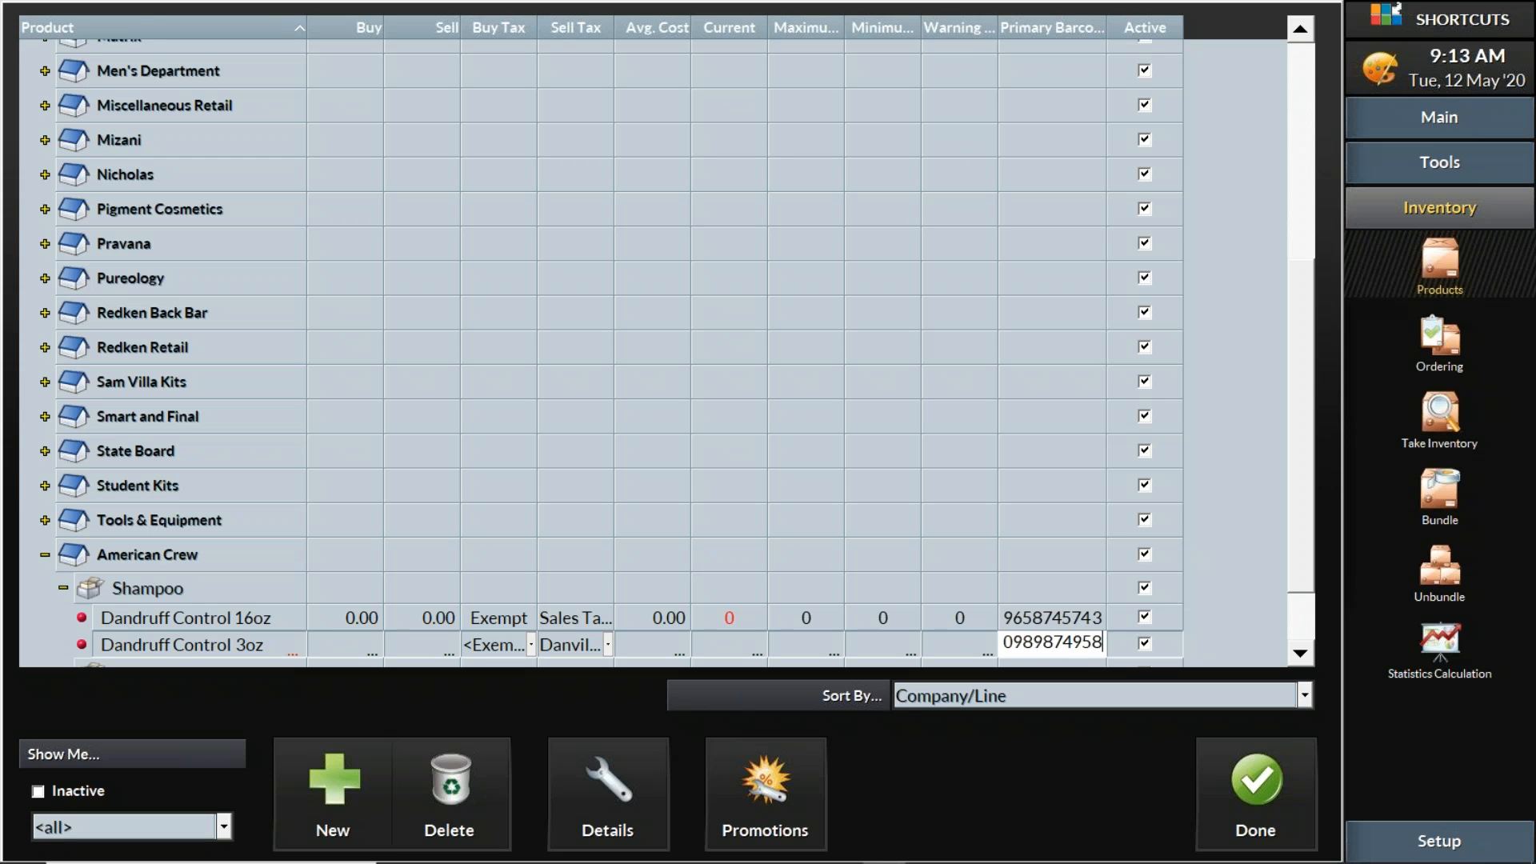
pyautogui.click(807, 643)
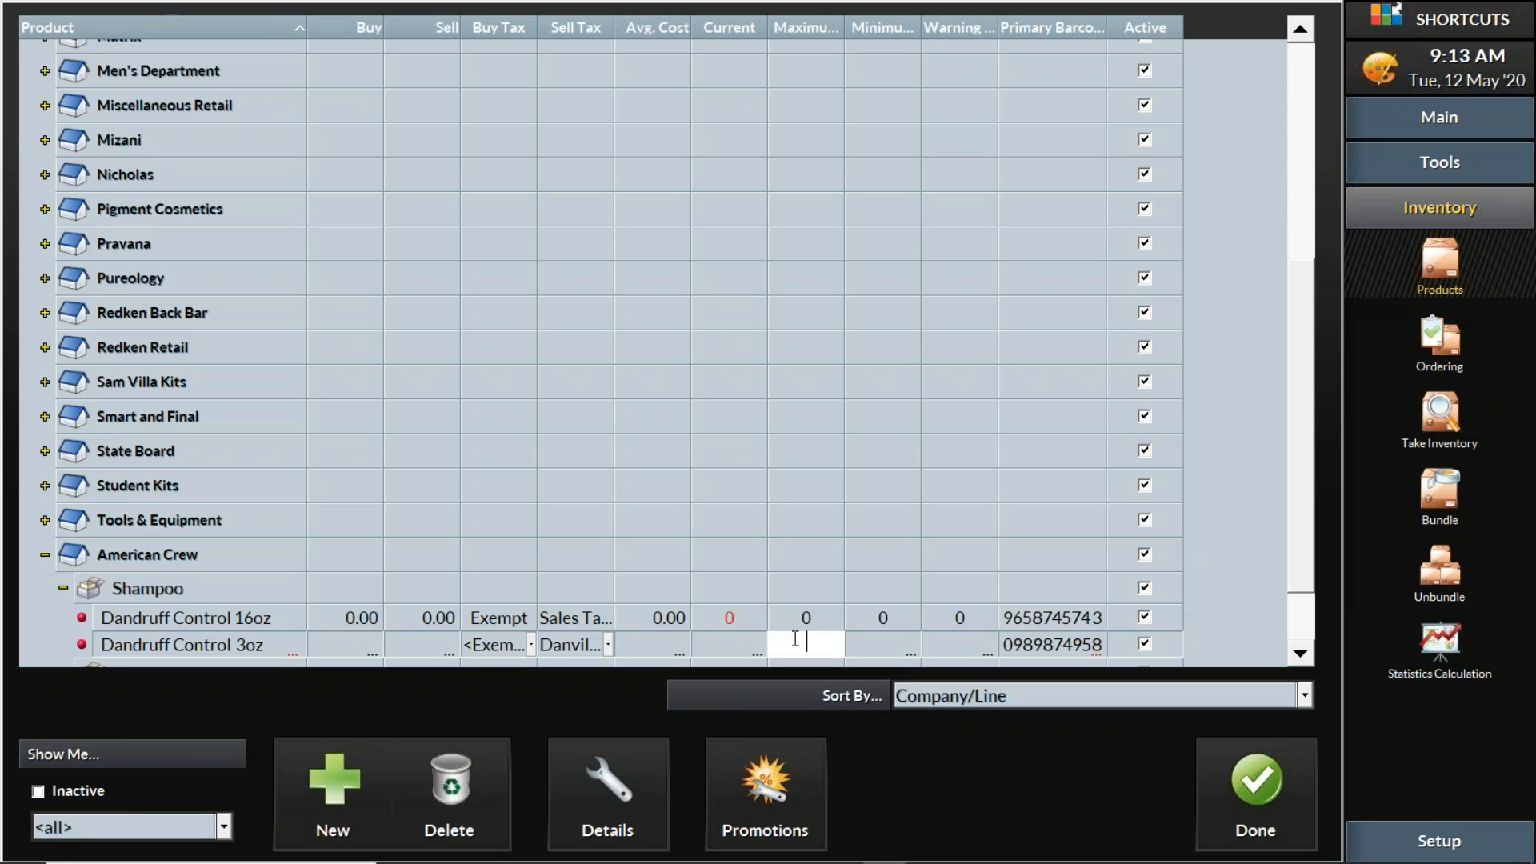
pyautogui.click(518, 621)
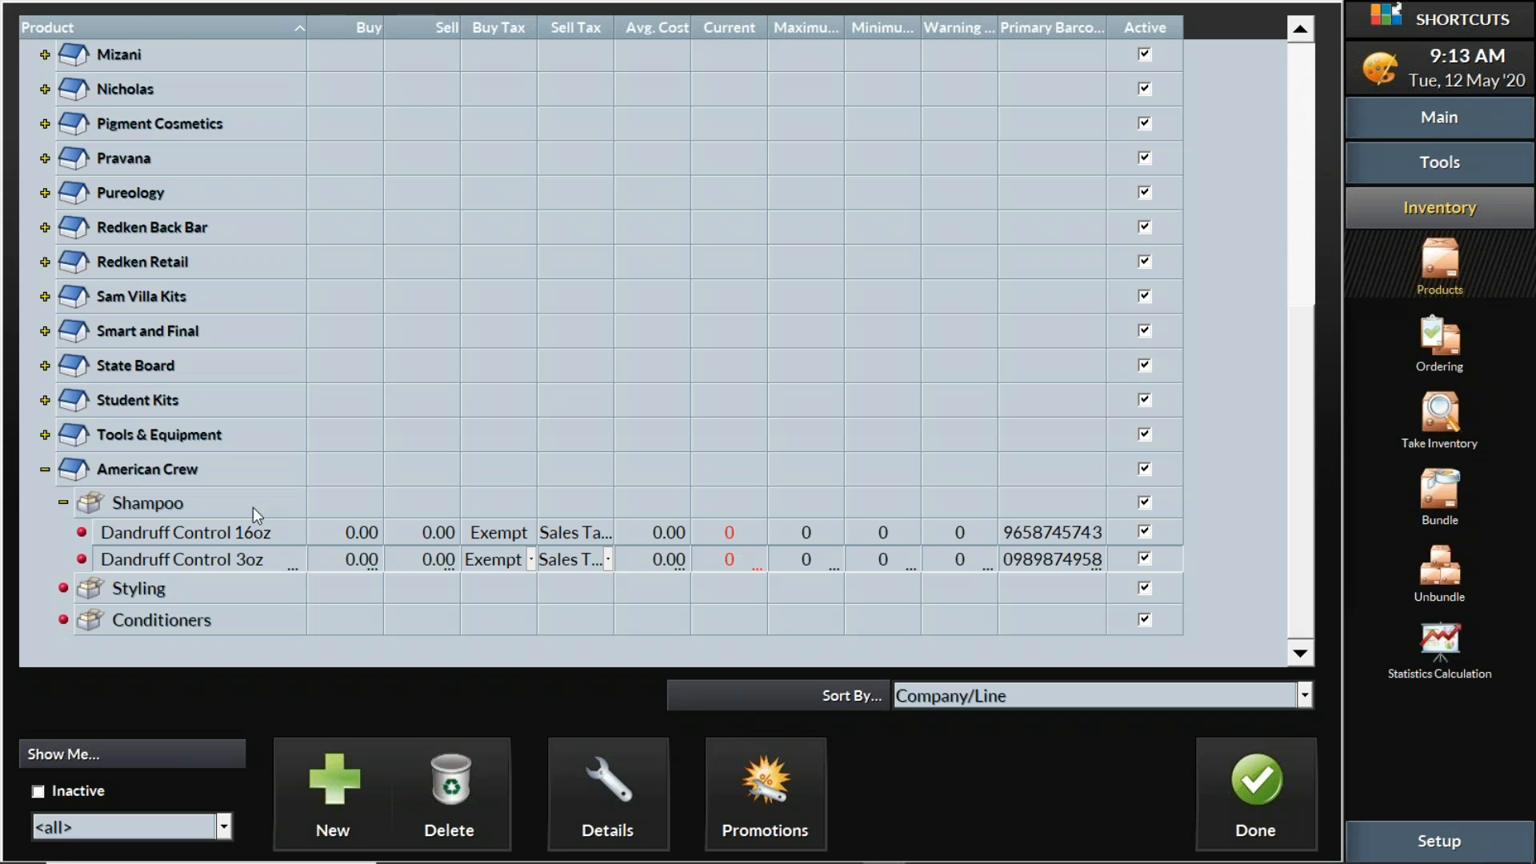
pyautogui.click(218, 501)
pyautogui.click(178, 588)
pyautogui.click(191, 622)
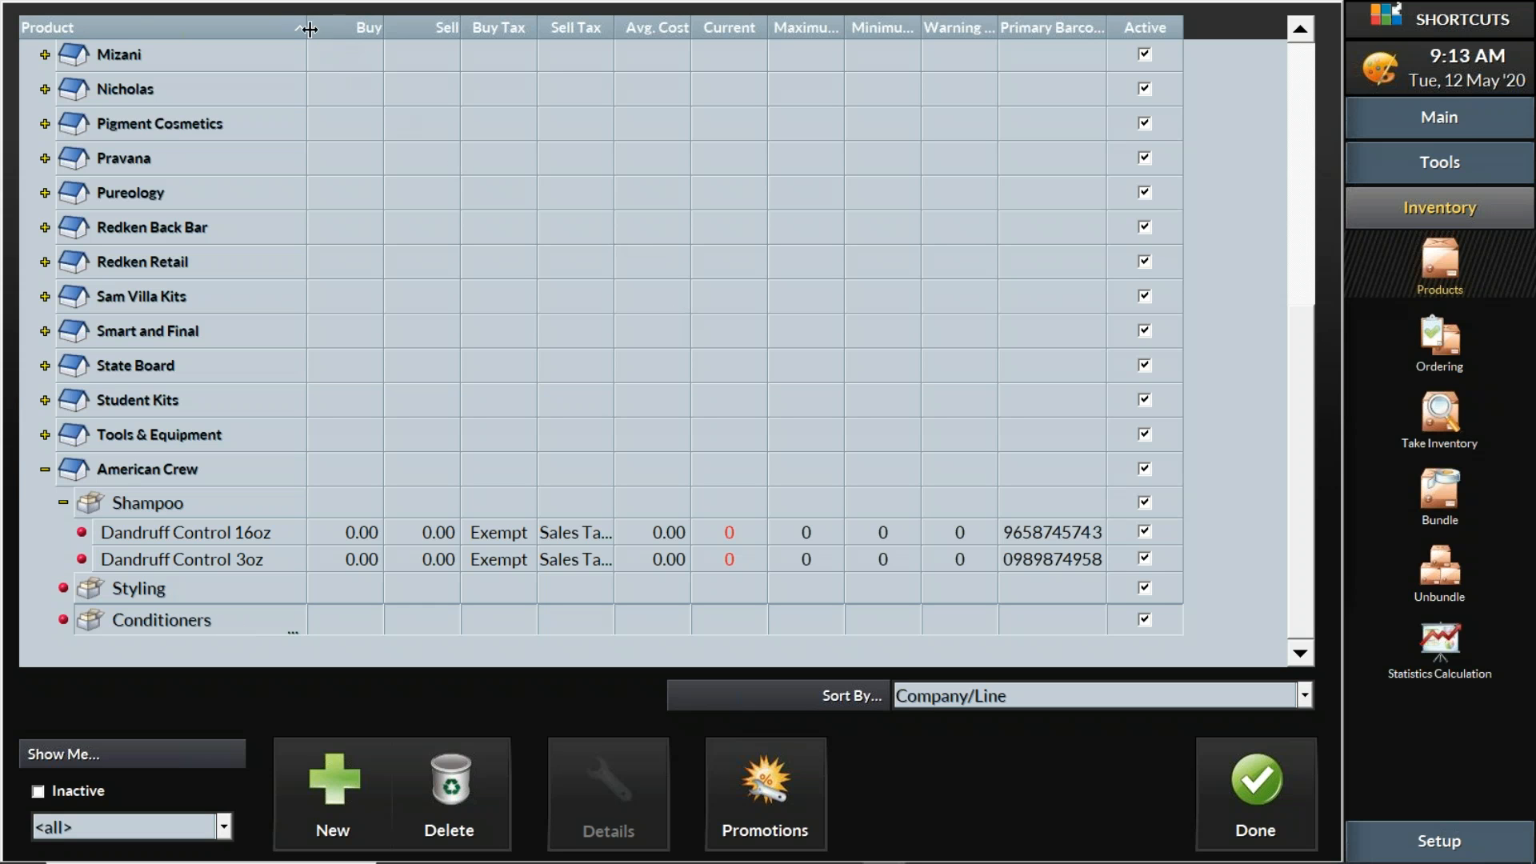
# Narrow the Product column and add a Retail column through the column Properties menu
pyautogui.moveTo(305, 27); pyautogui.dragTo(418, 22)
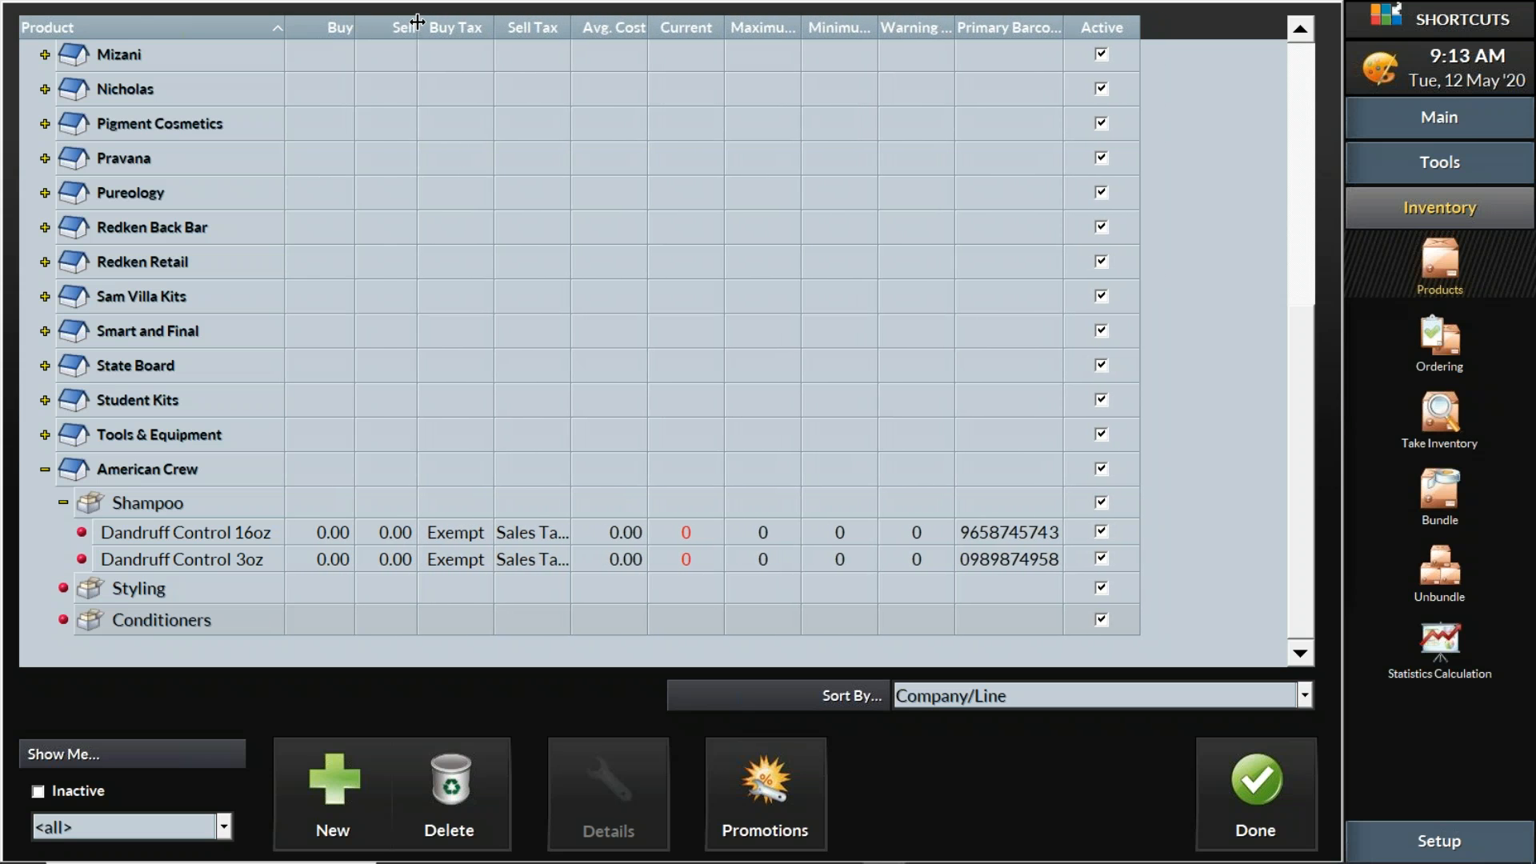
pyautogui.rightClick(780, 29)
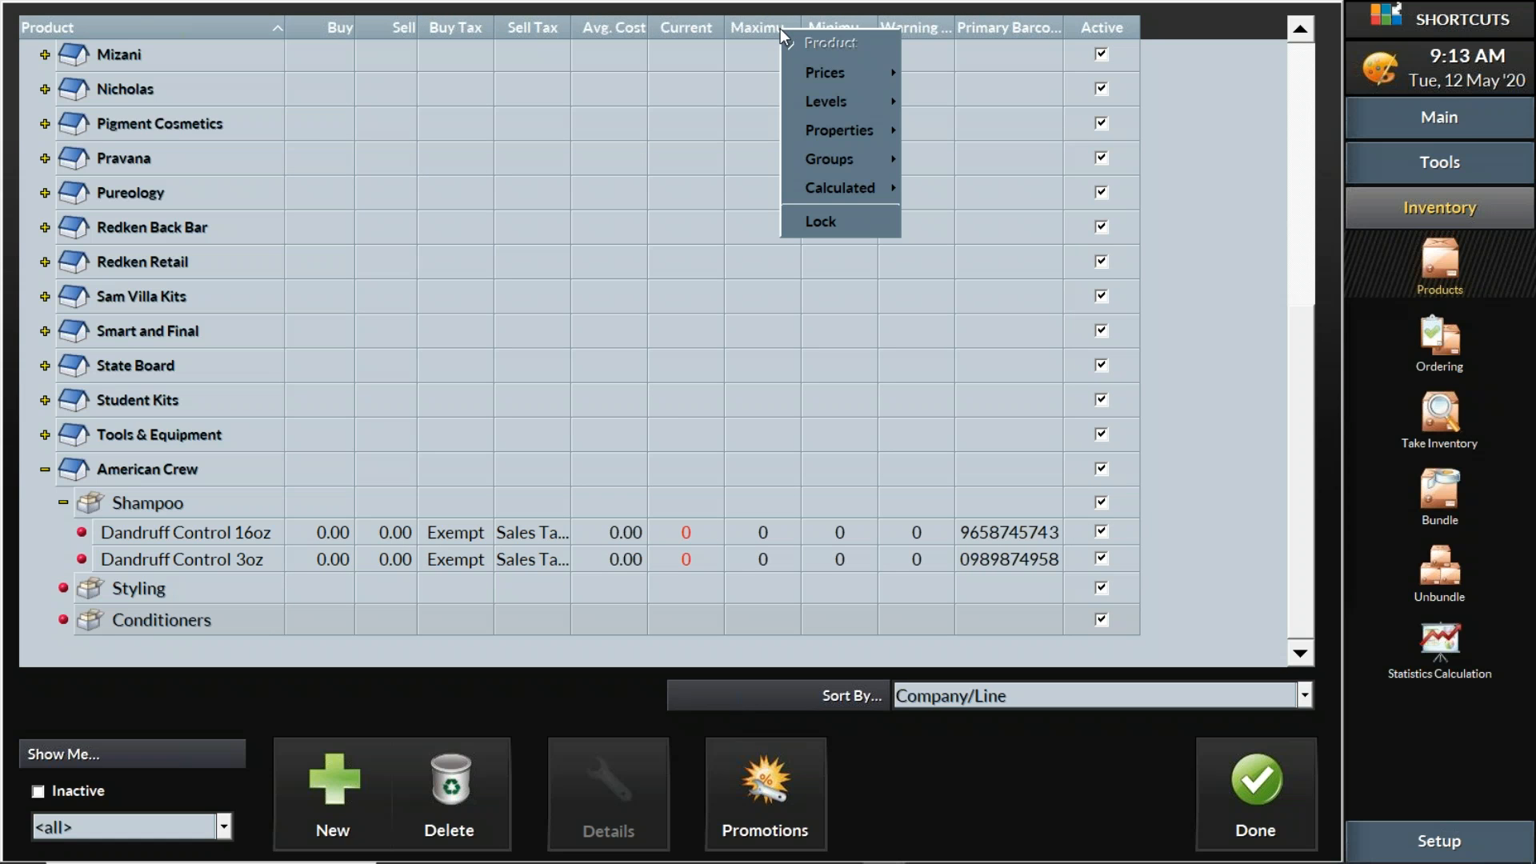
pyautogui.moveTo(809, 104)
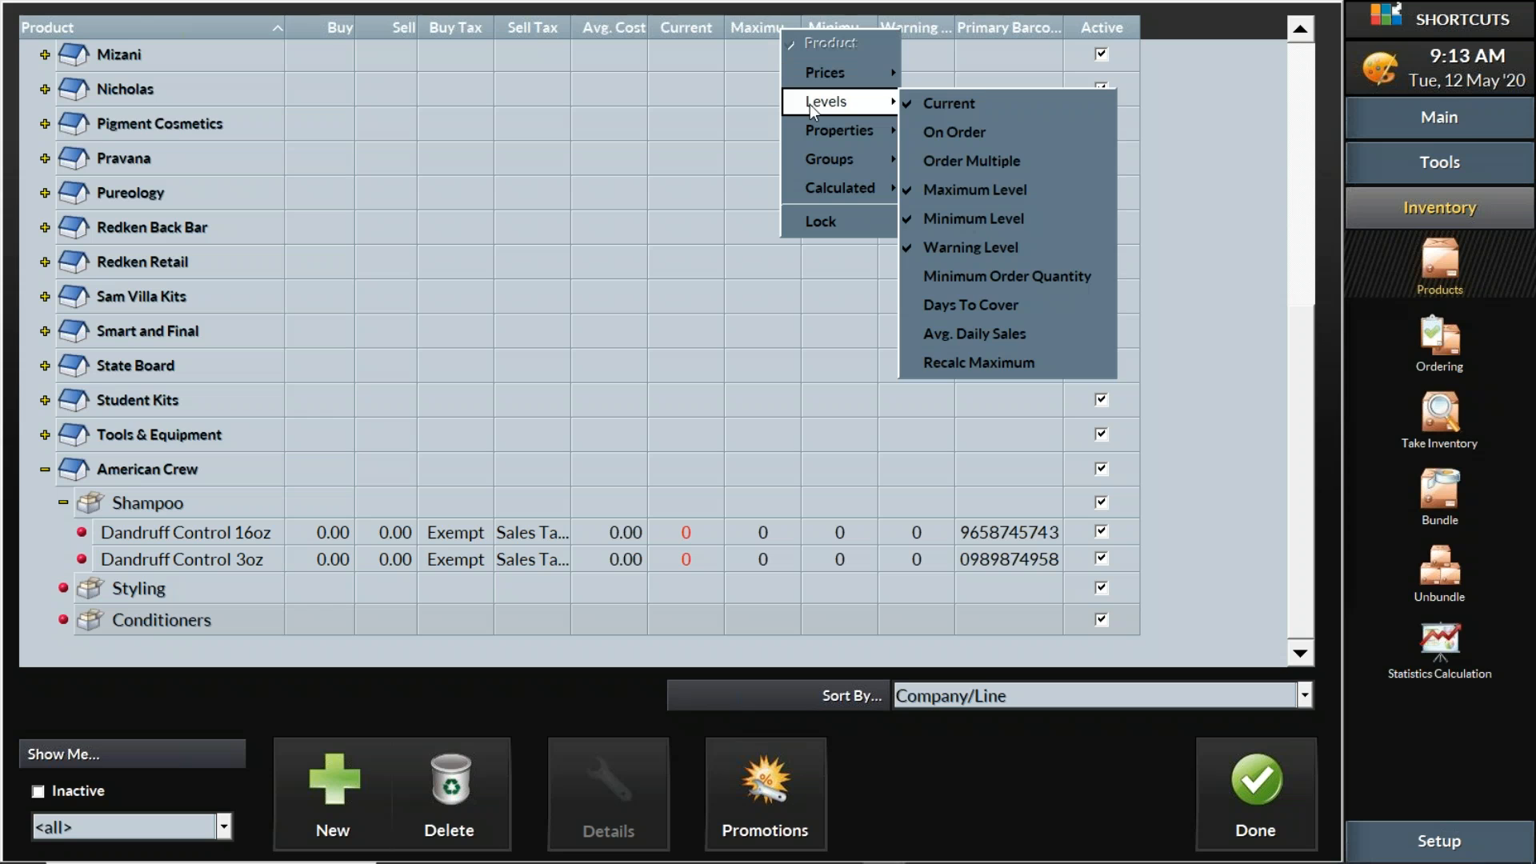
pyautogui.moveTo(820, 130)
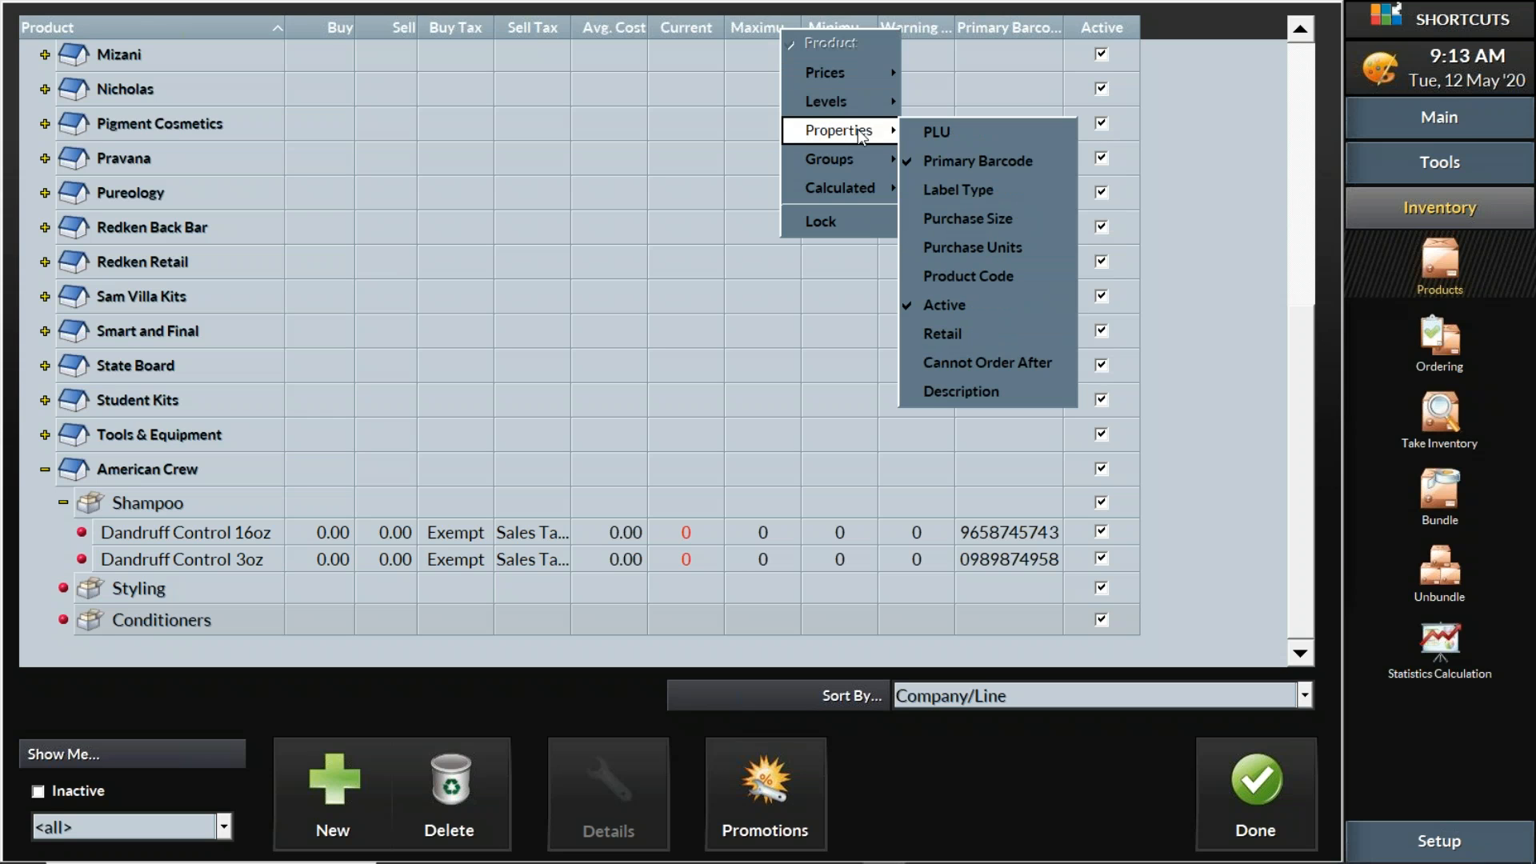
pyautogui.click(981, 334)
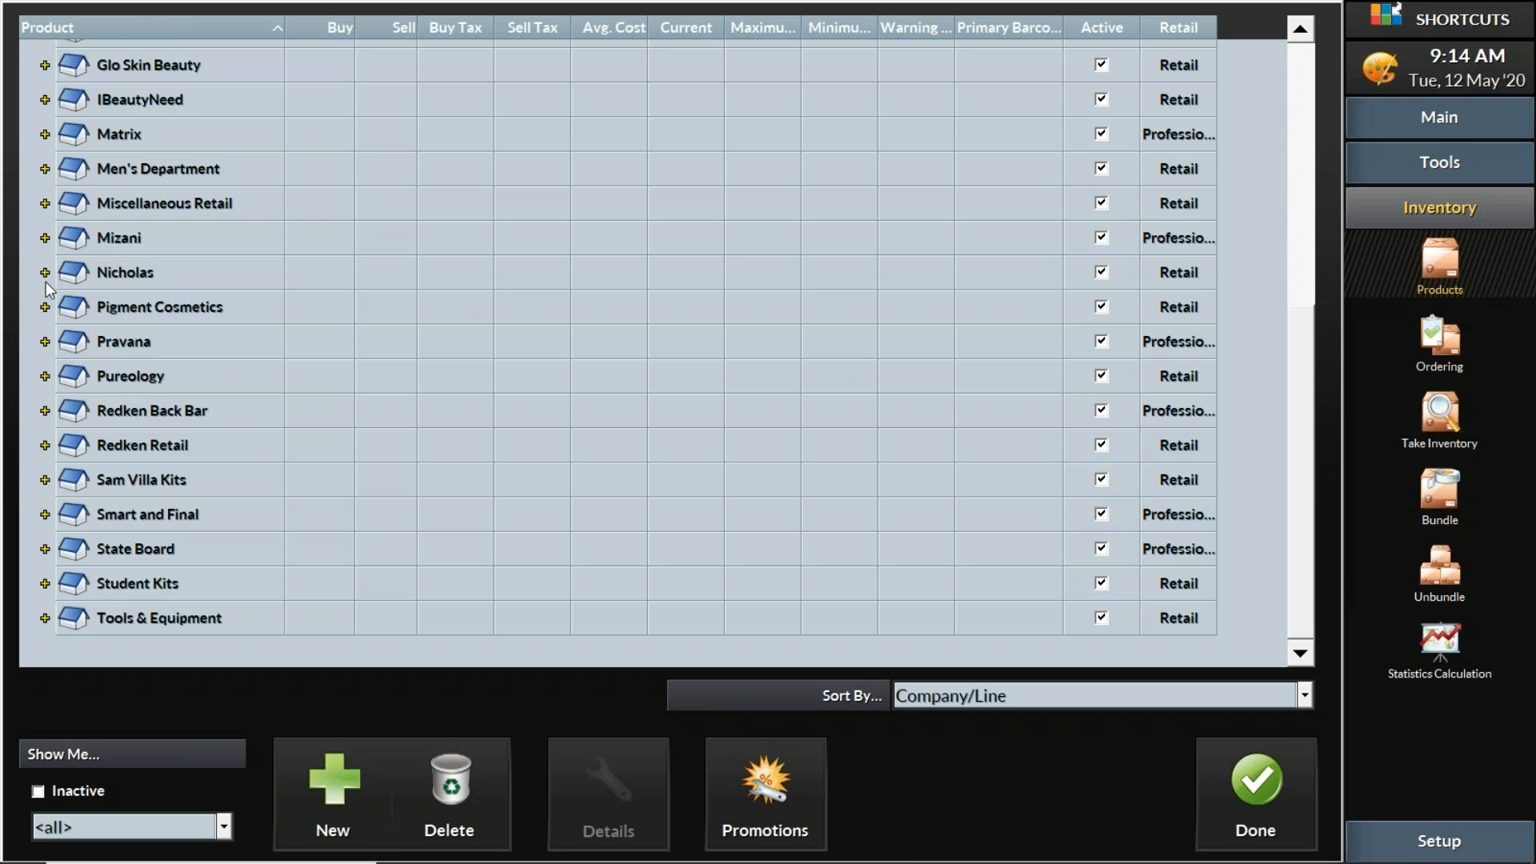
# Keep Dandruff Control 3oz set to Retail and reselect the Shampoo line
pyautogui.scroll(5, 328, 200)
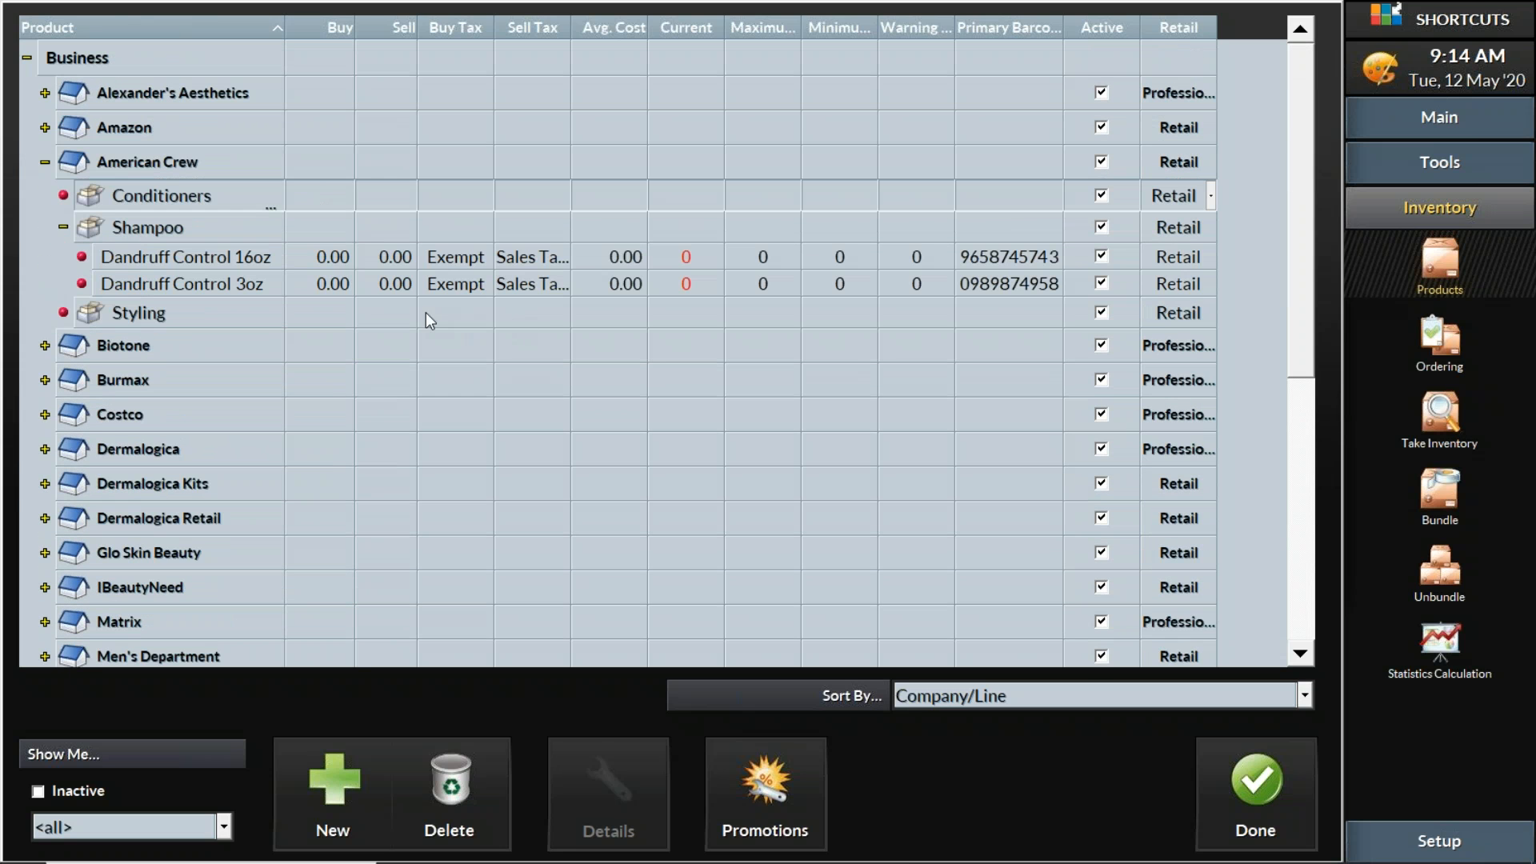
pyautogui.click(1202, 287)
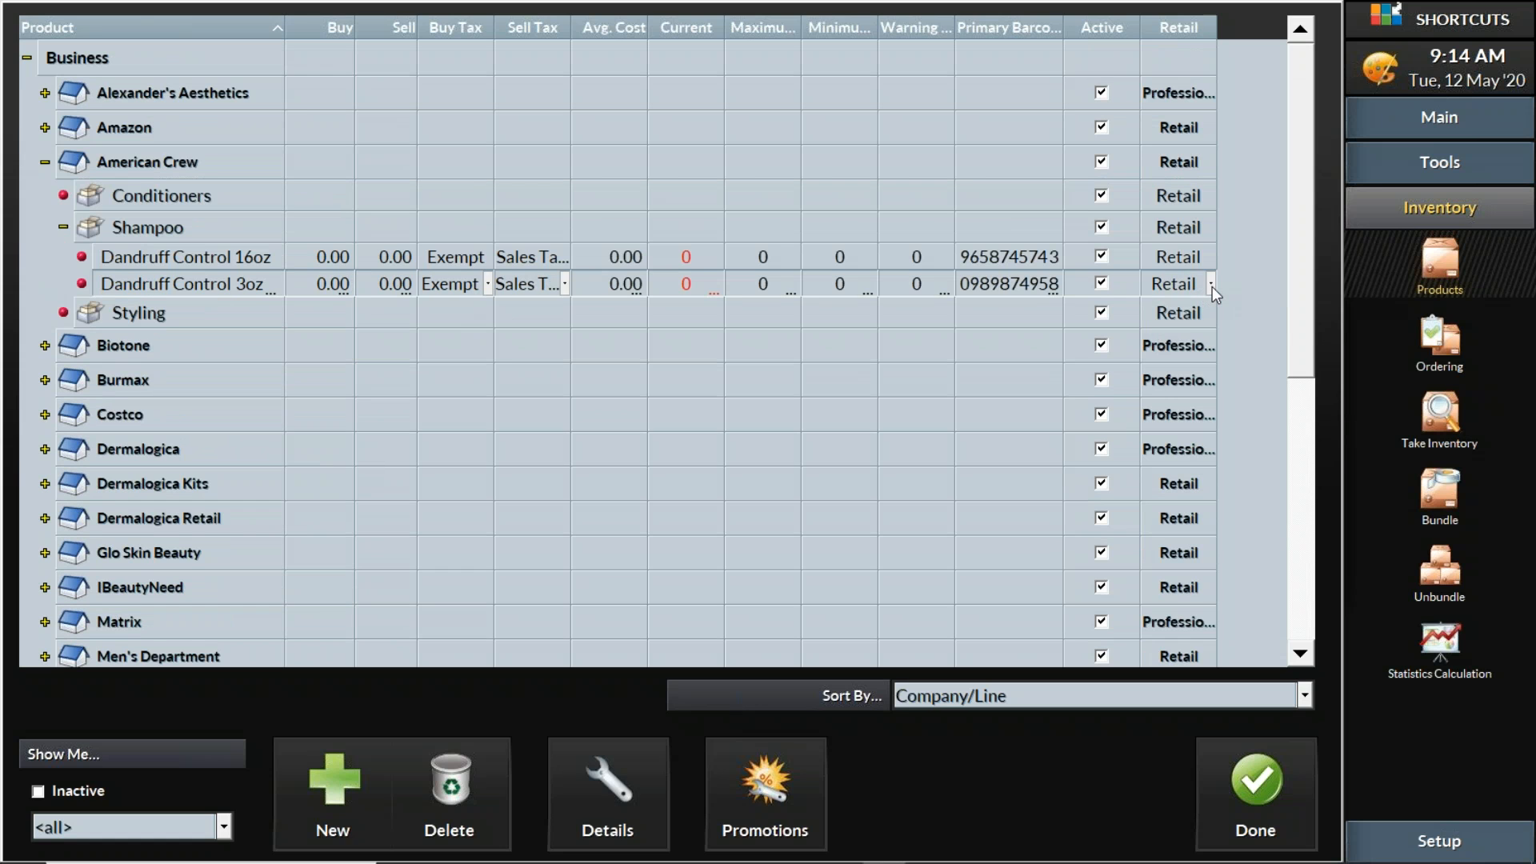
pyautogui.click(1212, 287)
pyautogui.click(1168, 330)
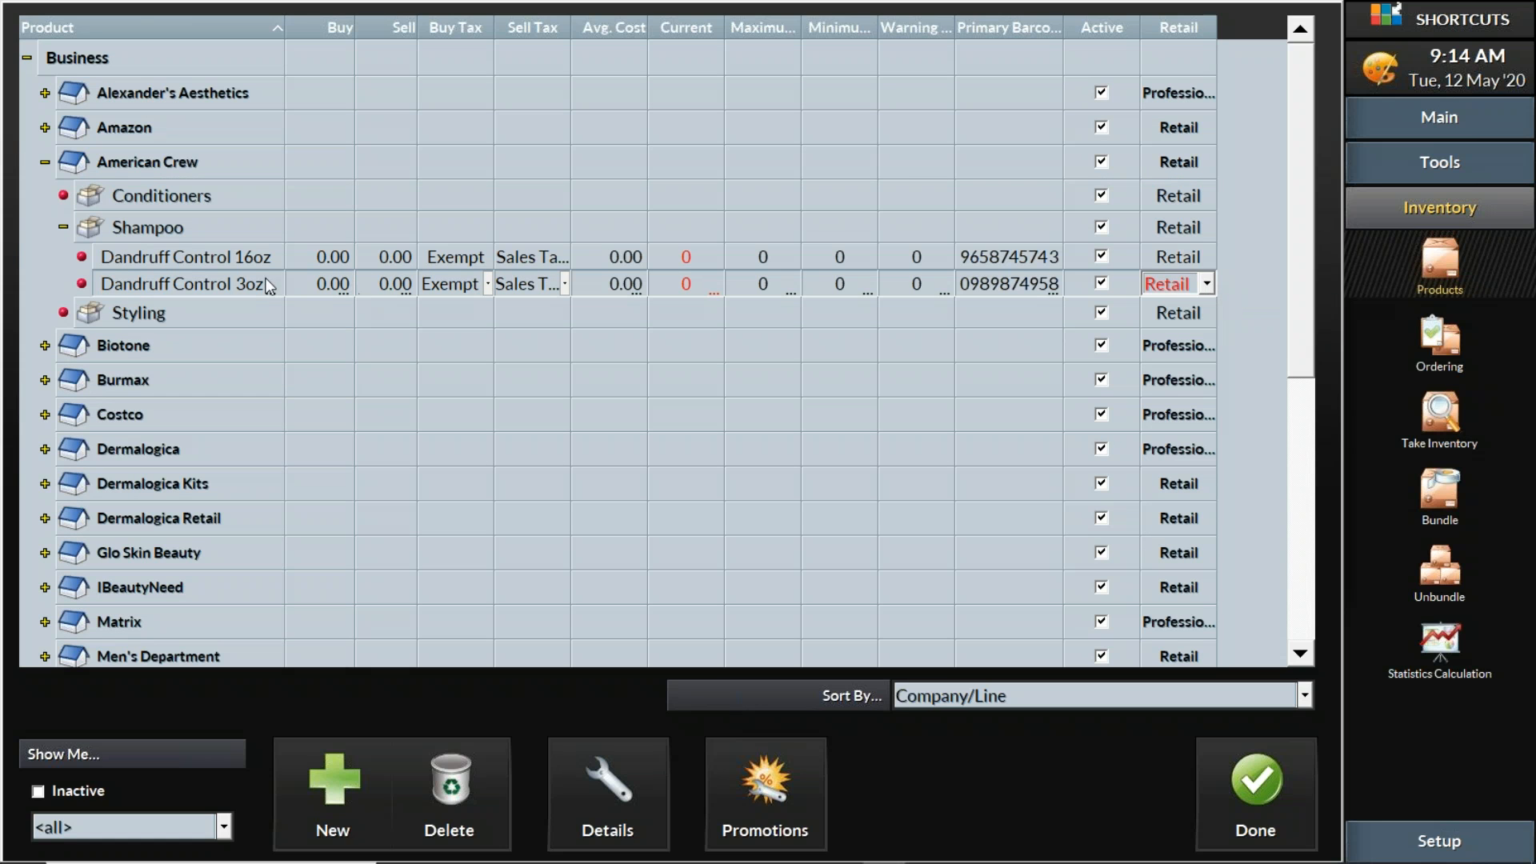
pyautogui.click(151, 221)
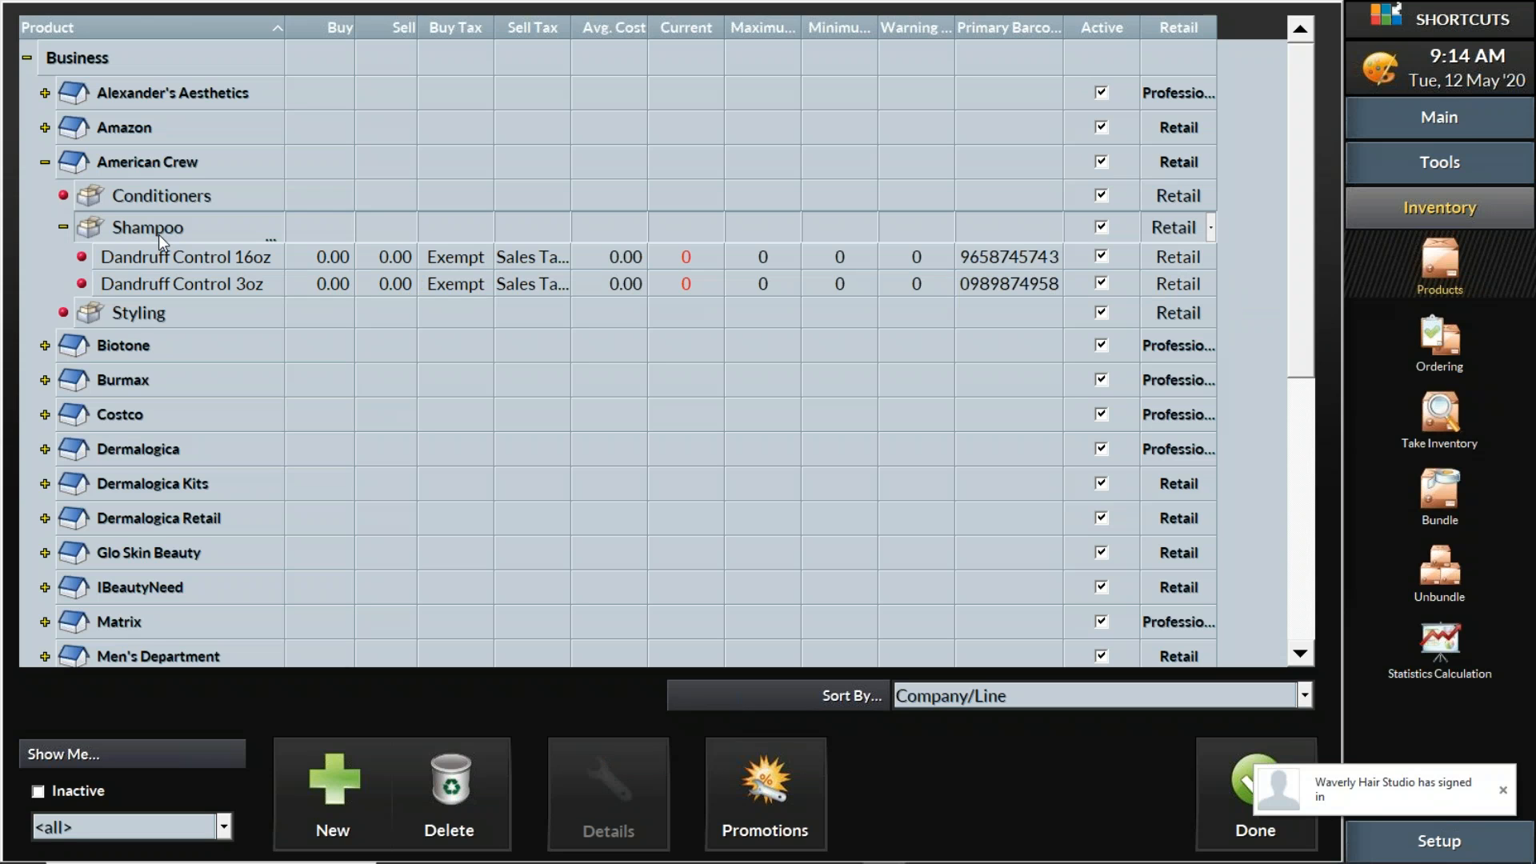
pyautogui.click(328, 794)
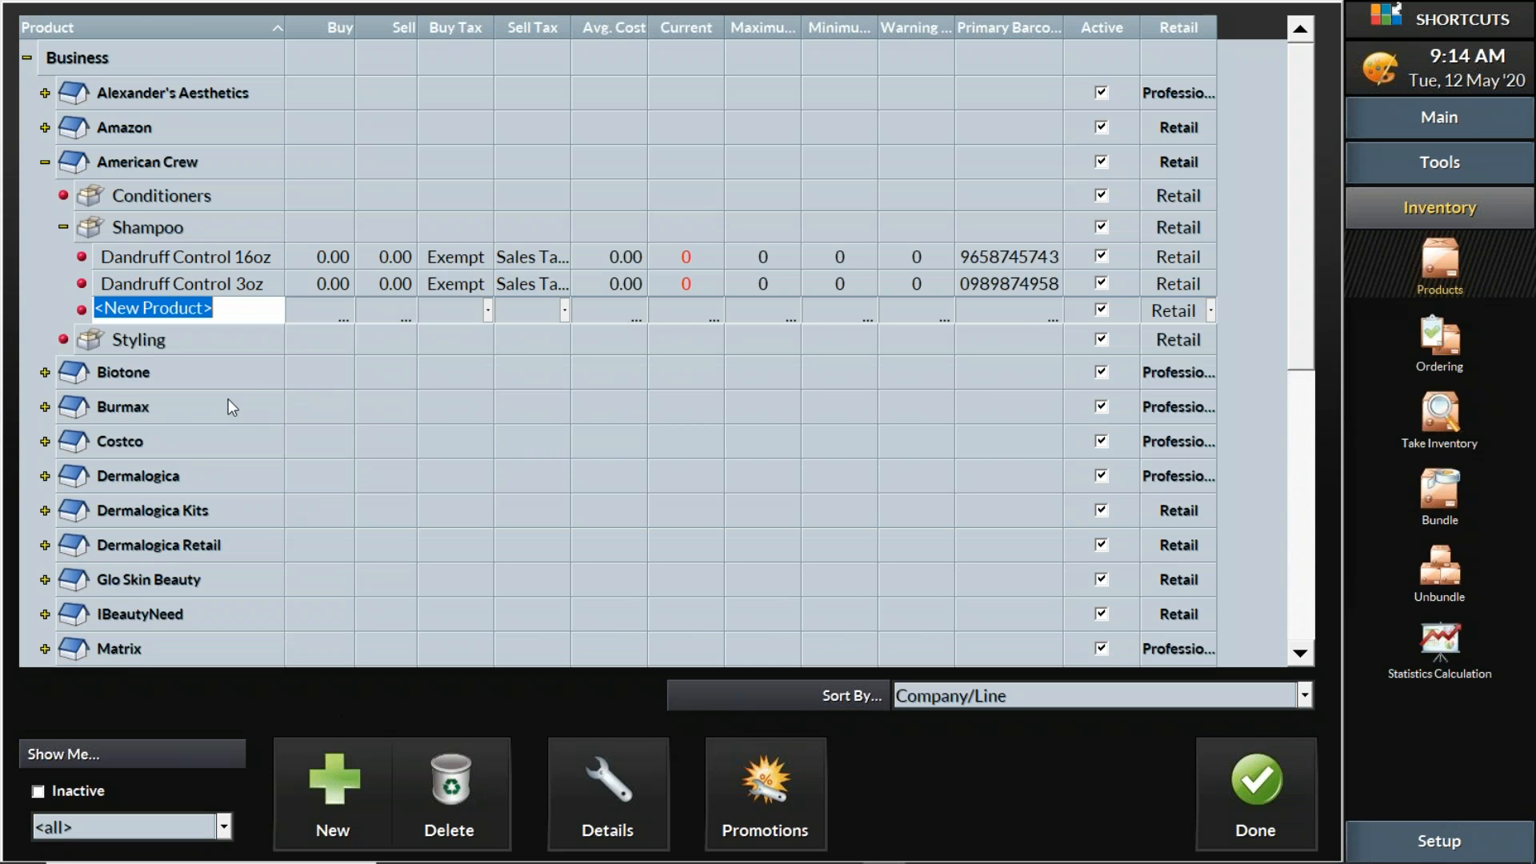
pyautogui.write('Dan')
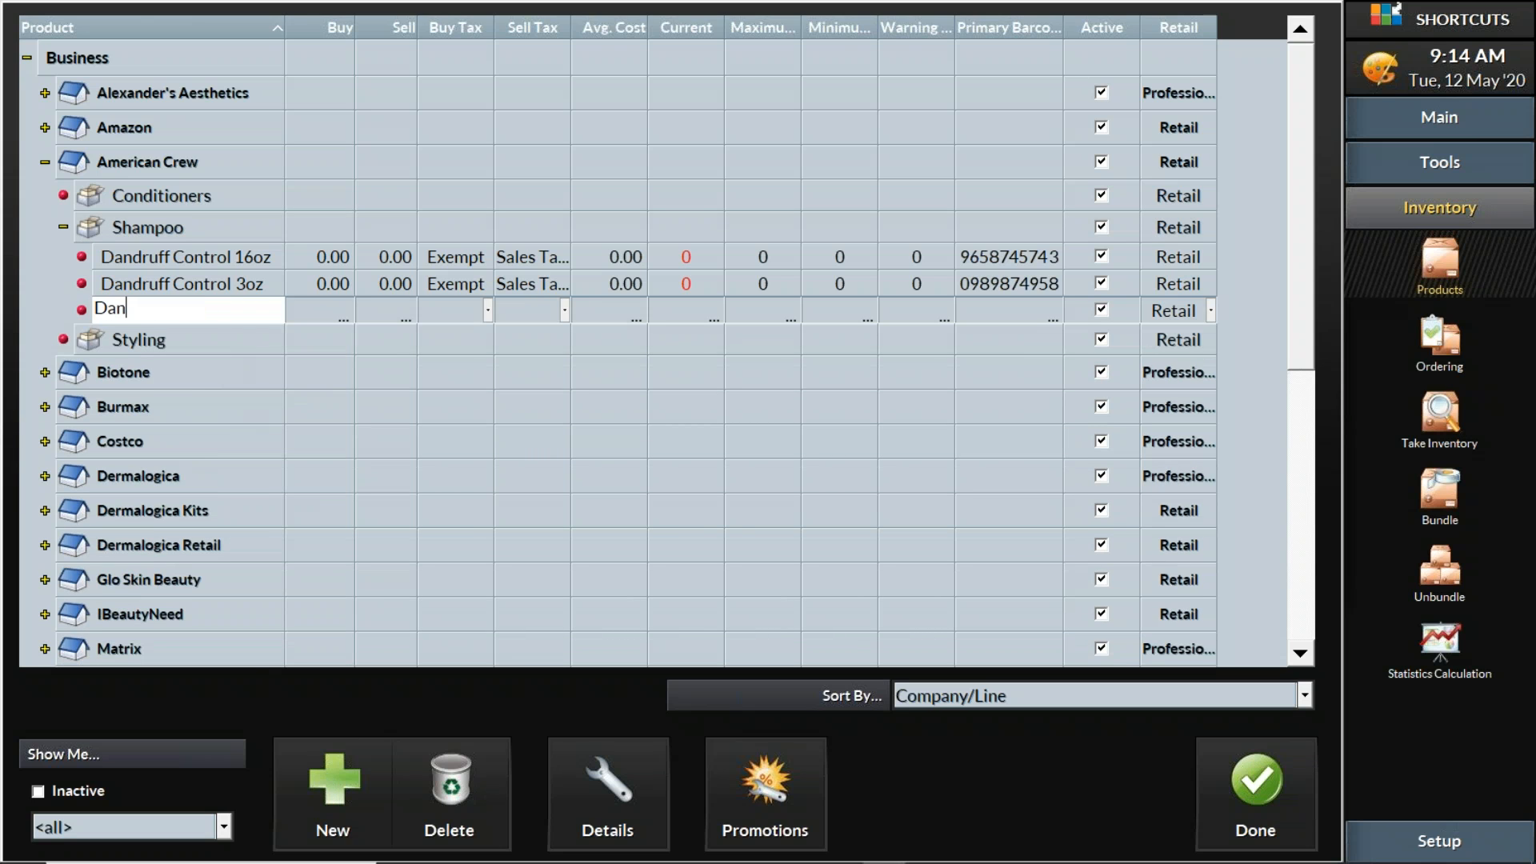
pyautogui.write('druff Control 1Gal')
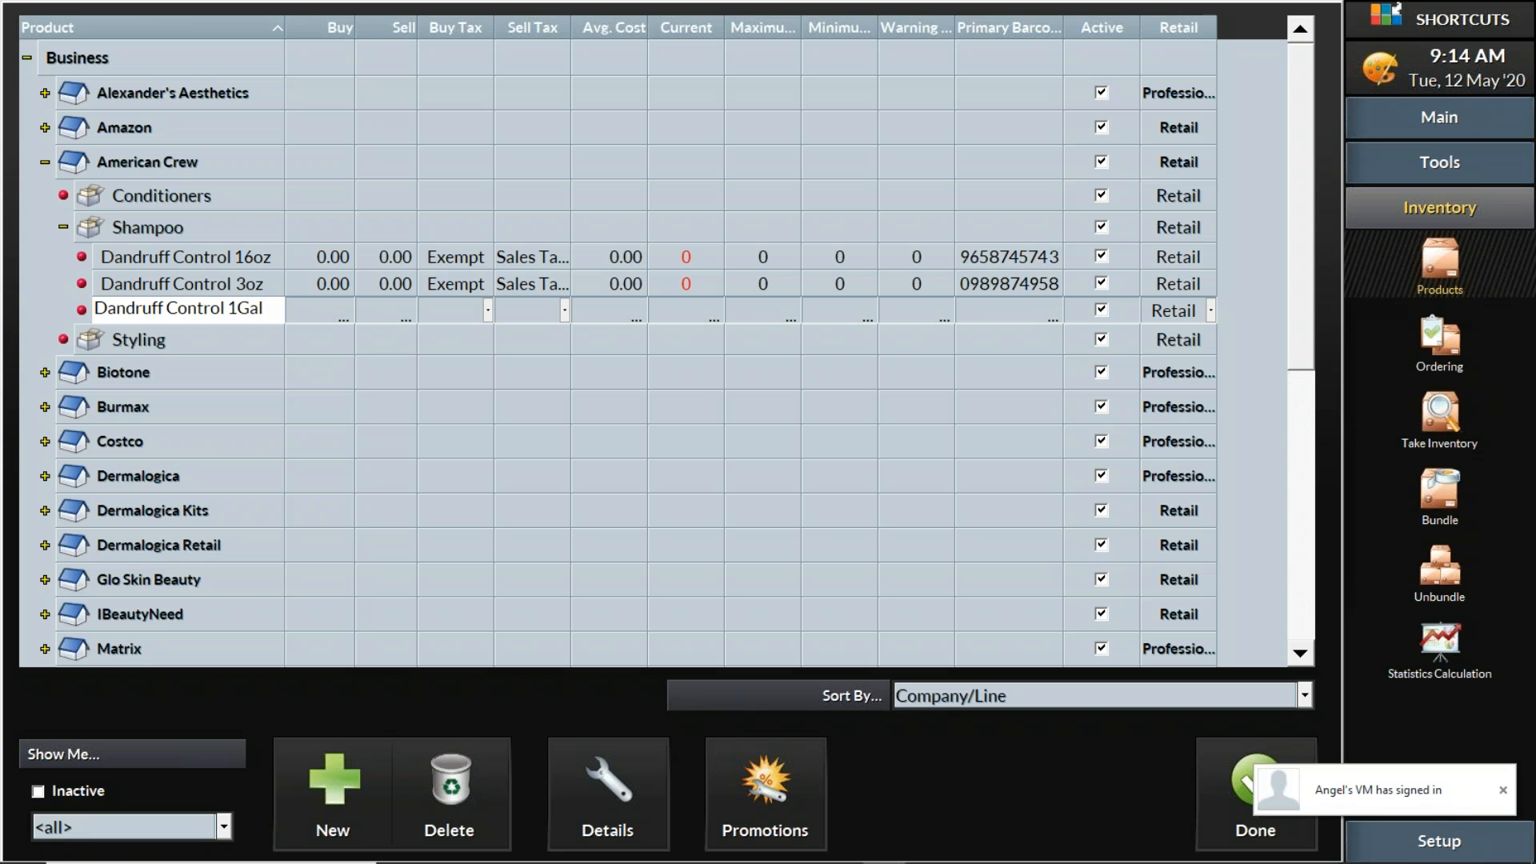
pyautogui.click(1010, 310)
pyautogui.write('57887956658')
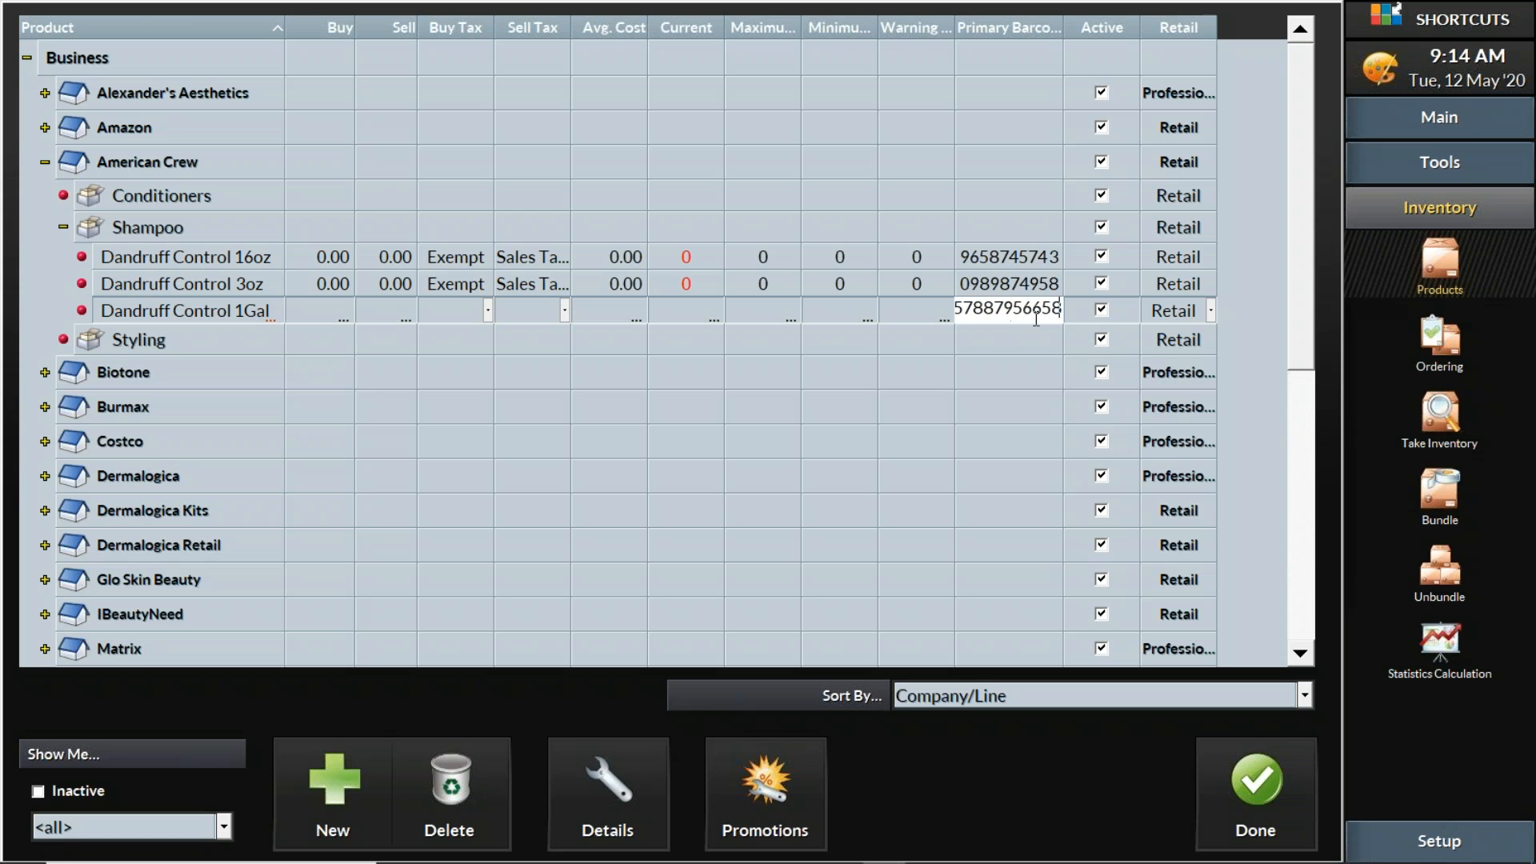
pyautogui.click(1211, 312)
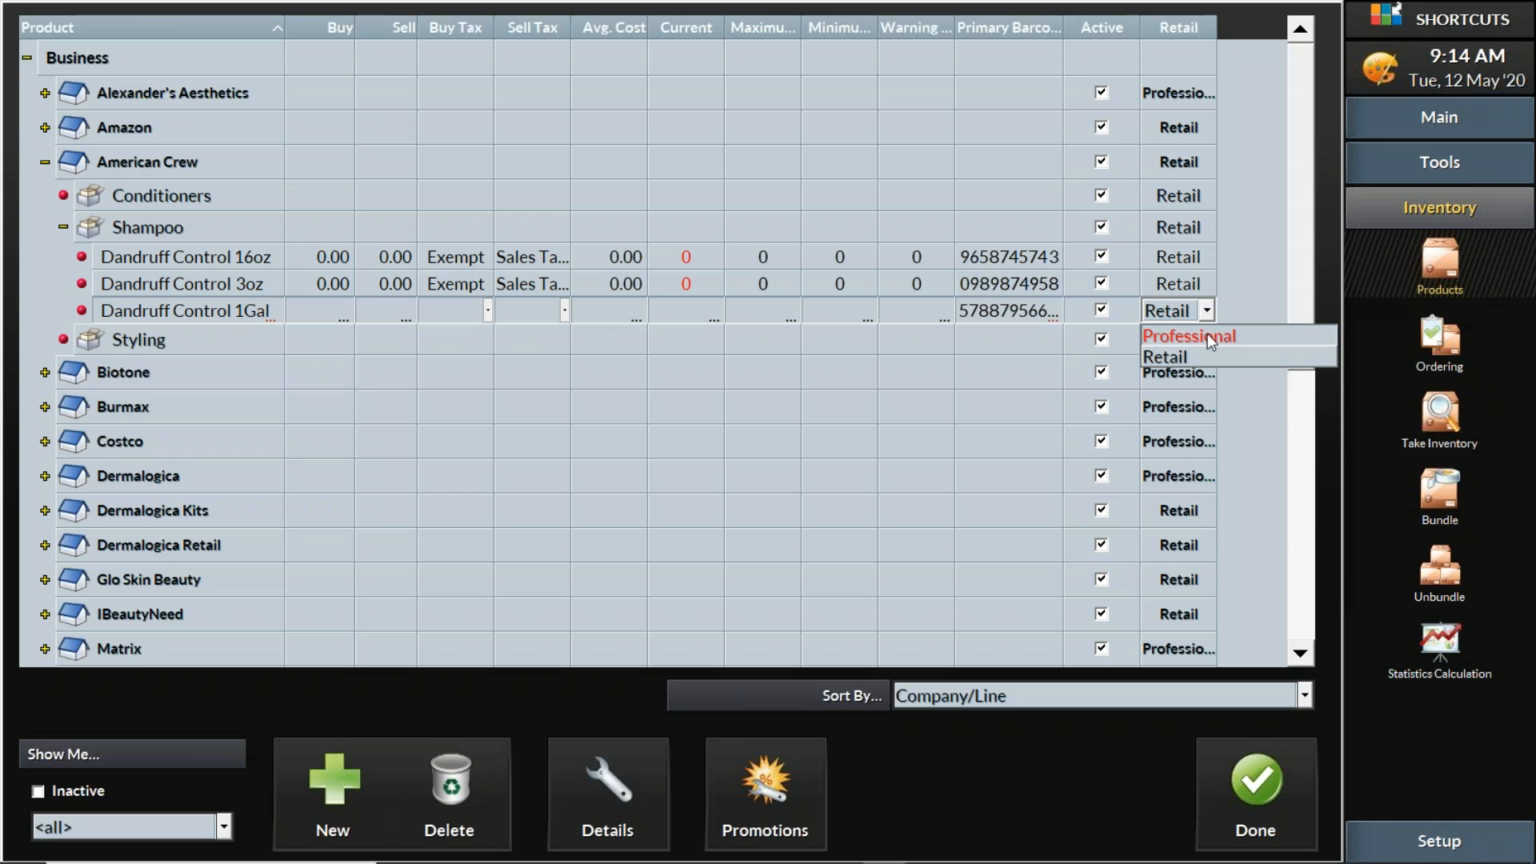
pyautogui.click(1211, 338)
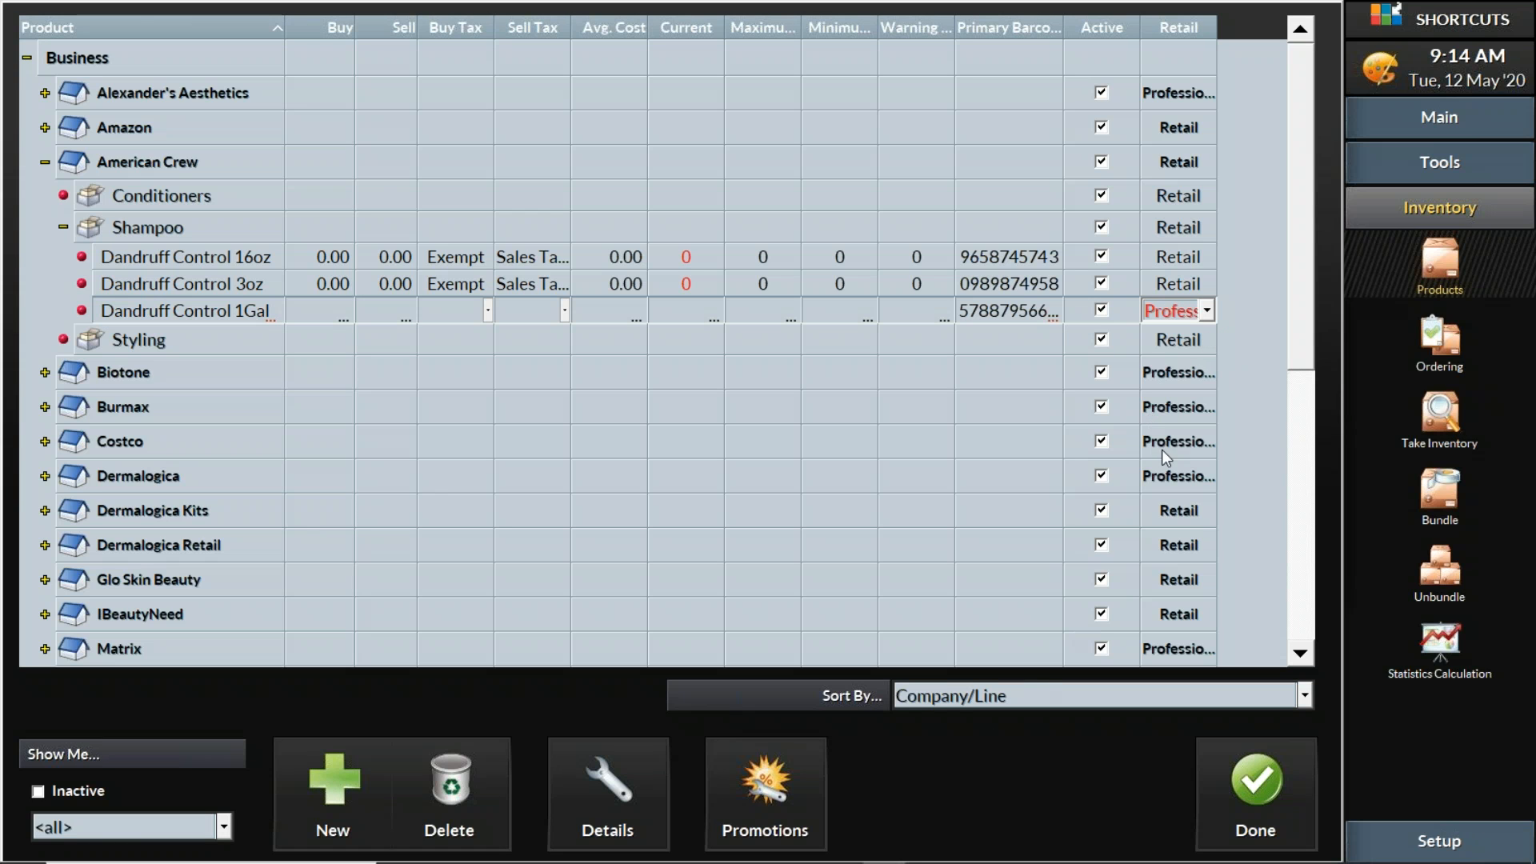
pyautogui.click(1223, 394)
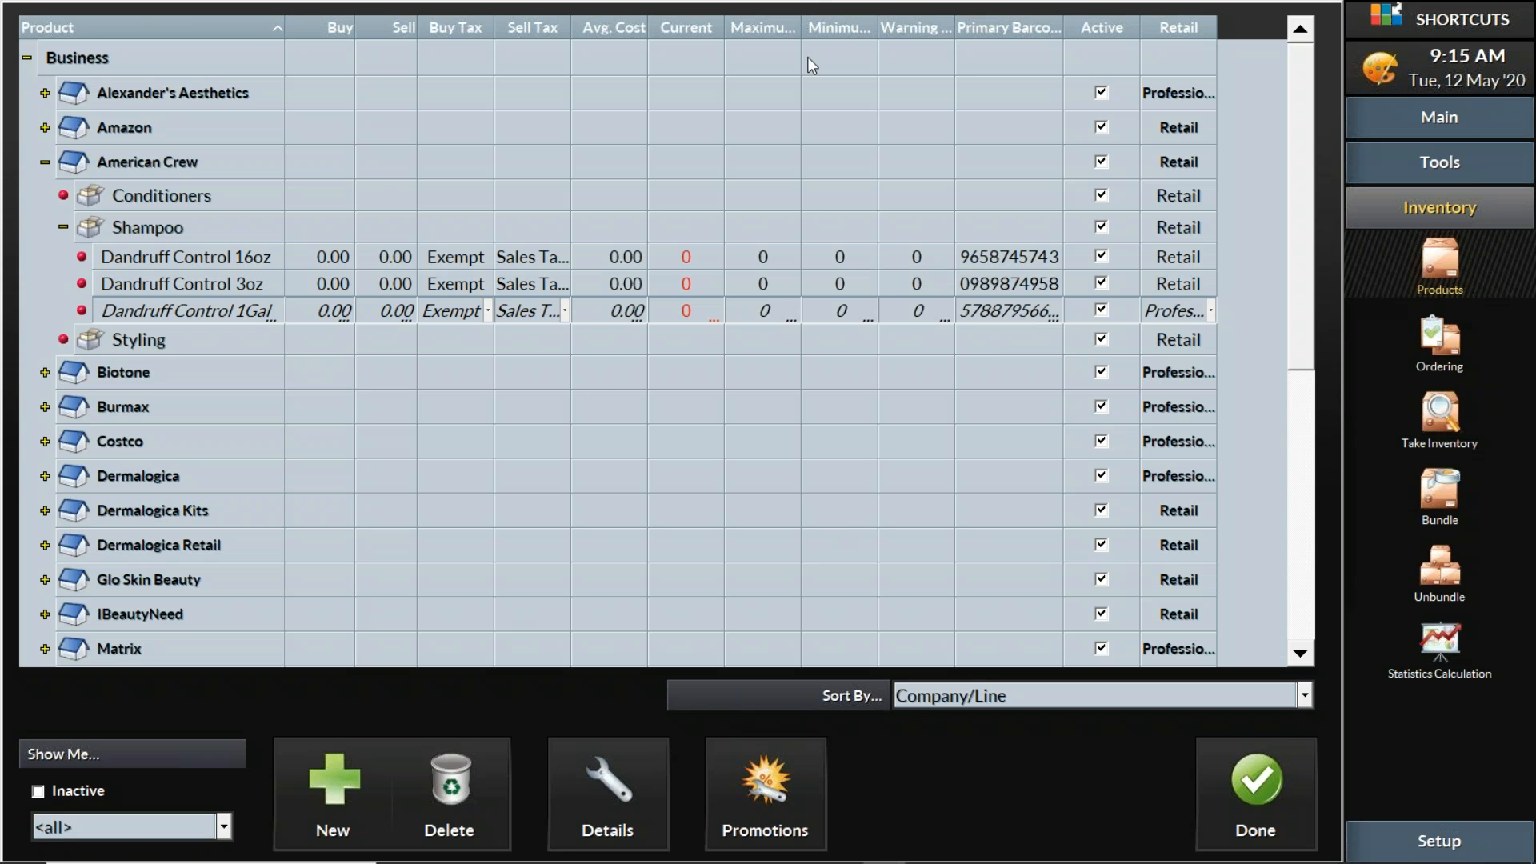
# Set current stock to 7, 4 and 2 for the 16oz, 3oz and 1Gal shampoos
pyautogui.moveTo(879, 28); pyautogui.dragTo(722, 32)
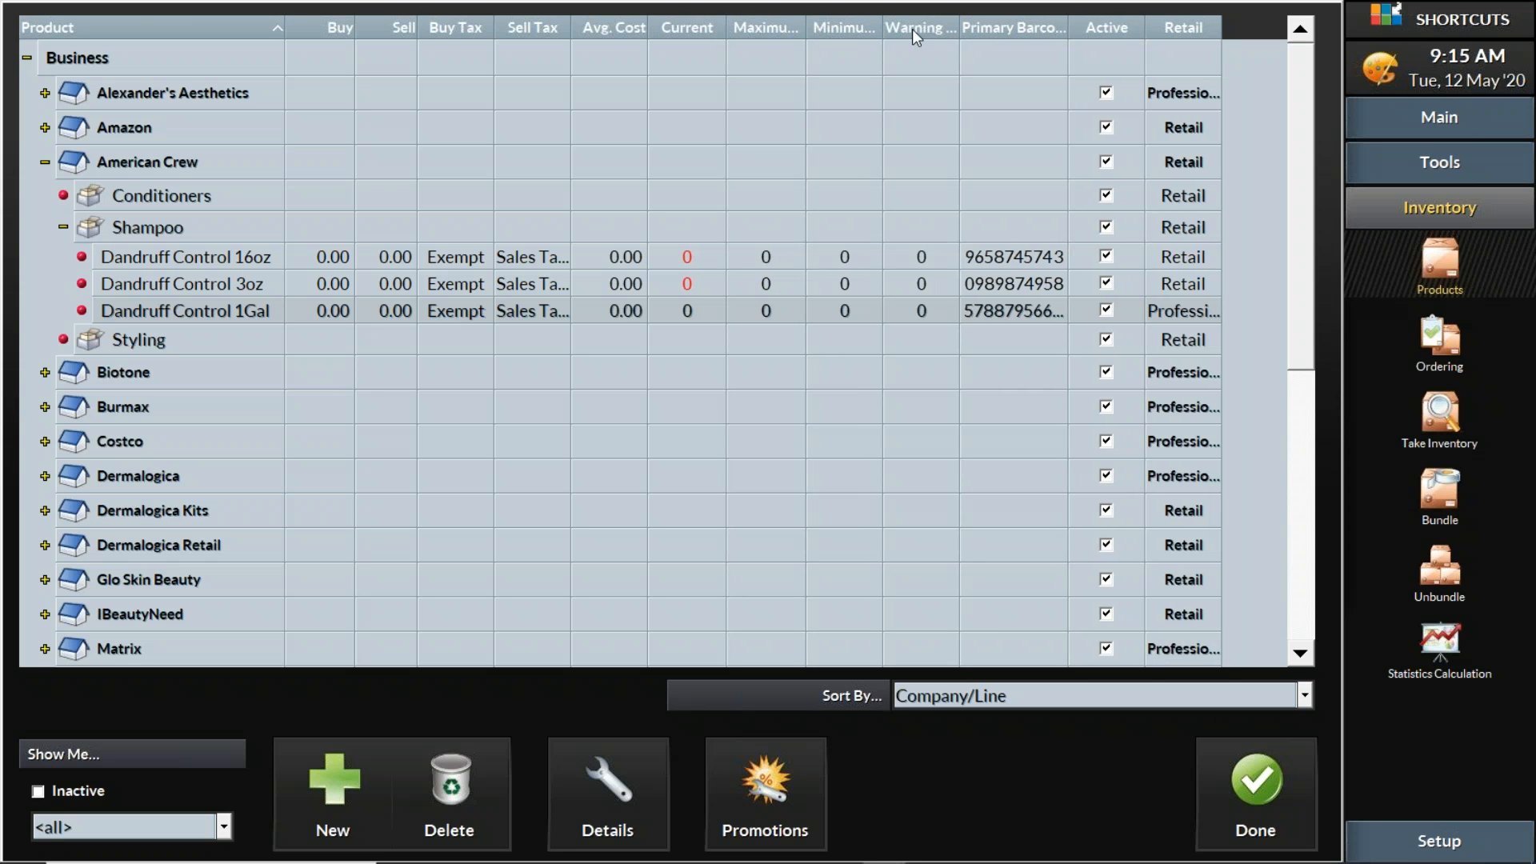
pyautogui.moveTo(956, 22)
pyautogui.mouseDown()
pyautogui.moveTo(984, 22)
pyautogui.moveTo(959, 22)
pyautogui.mouseUp()
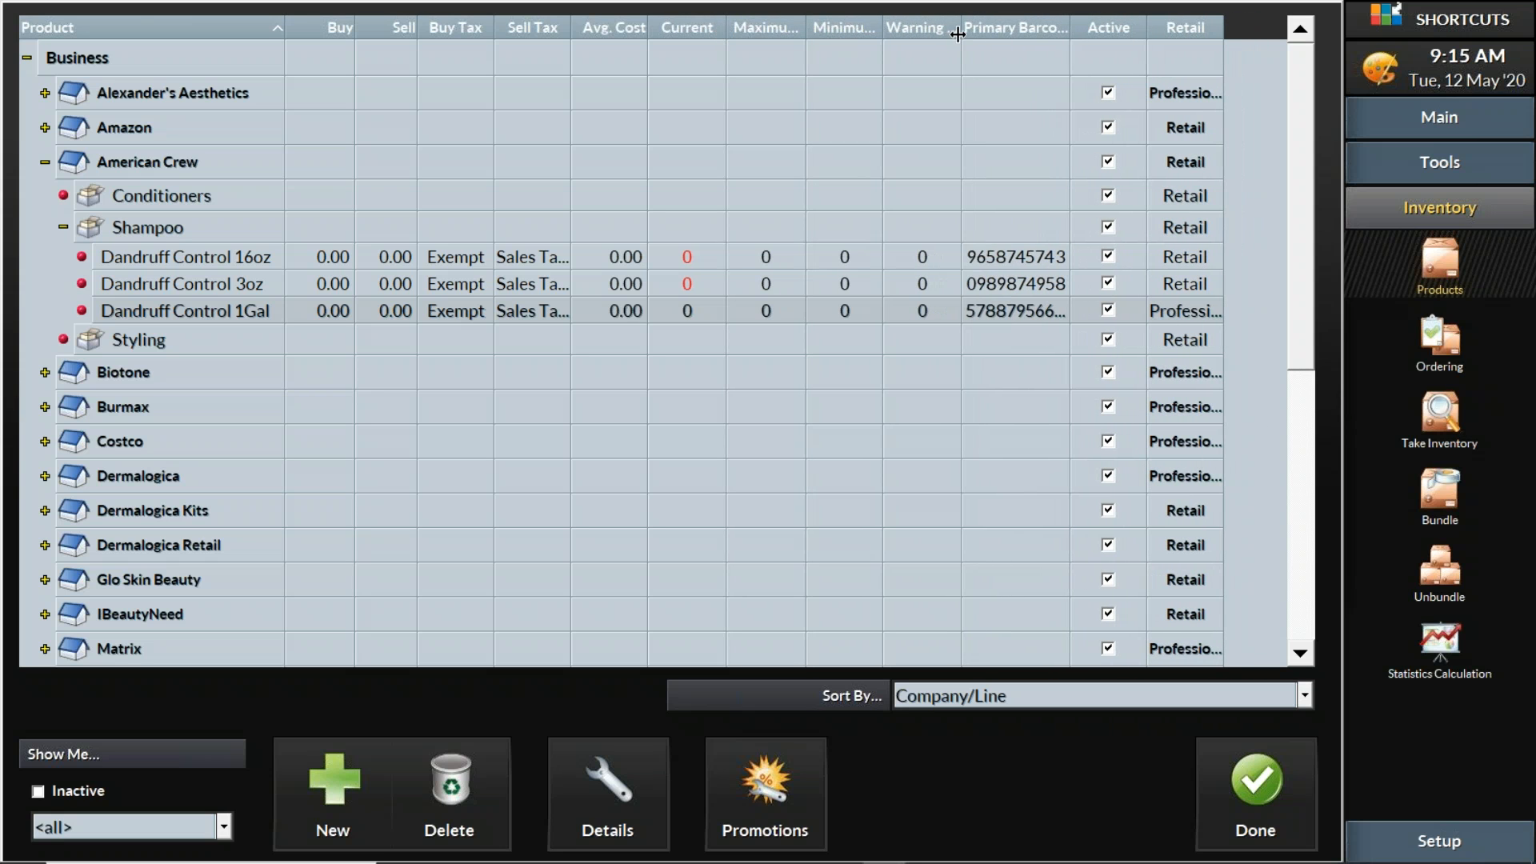
pyautogui.click(695, 258)
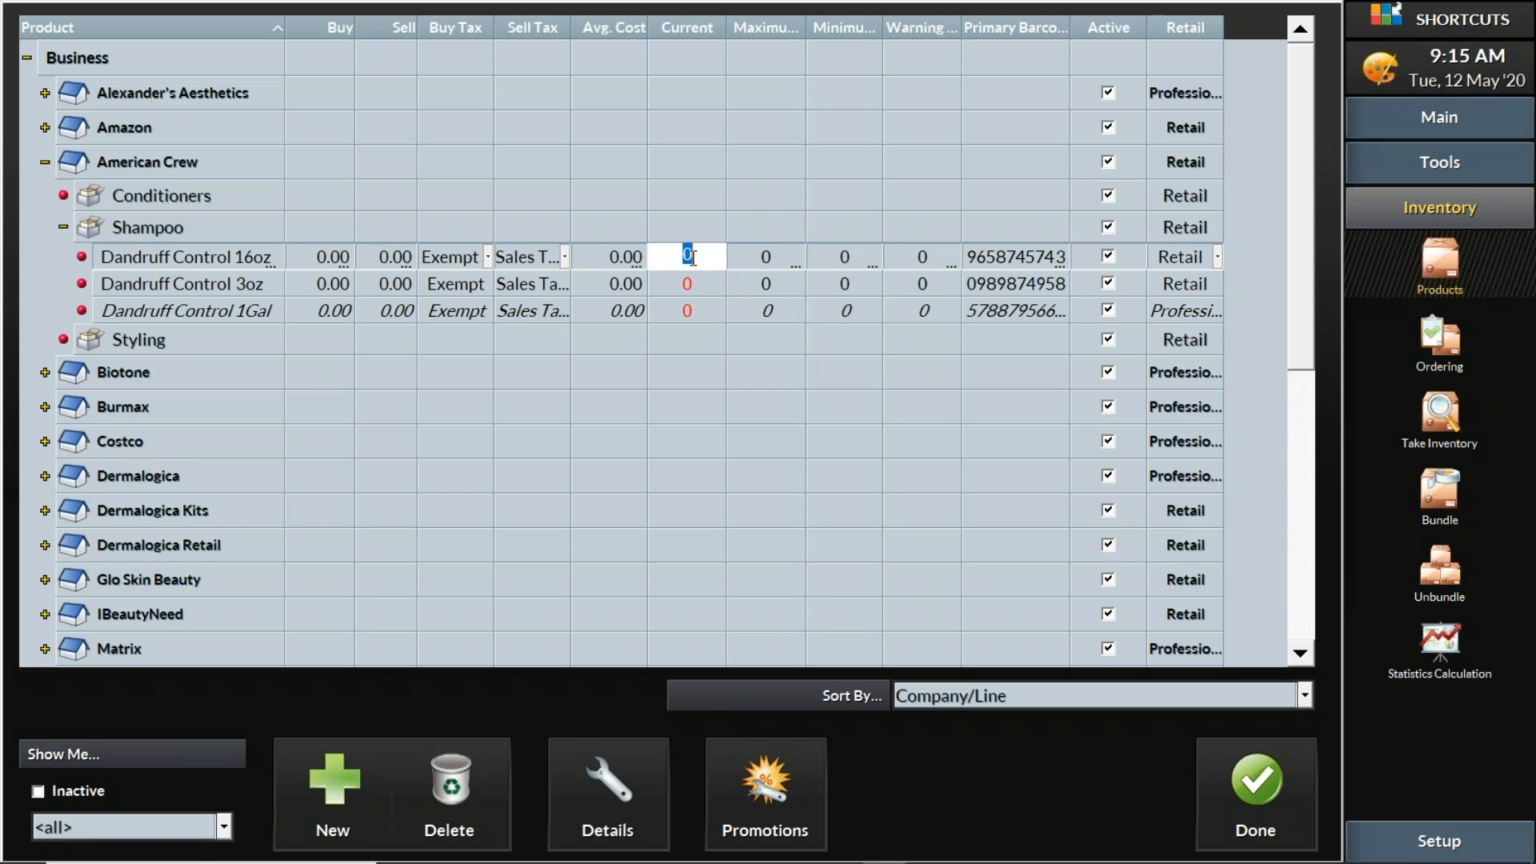
pyautogui.write('7')
pyautogui.click(686, 284)
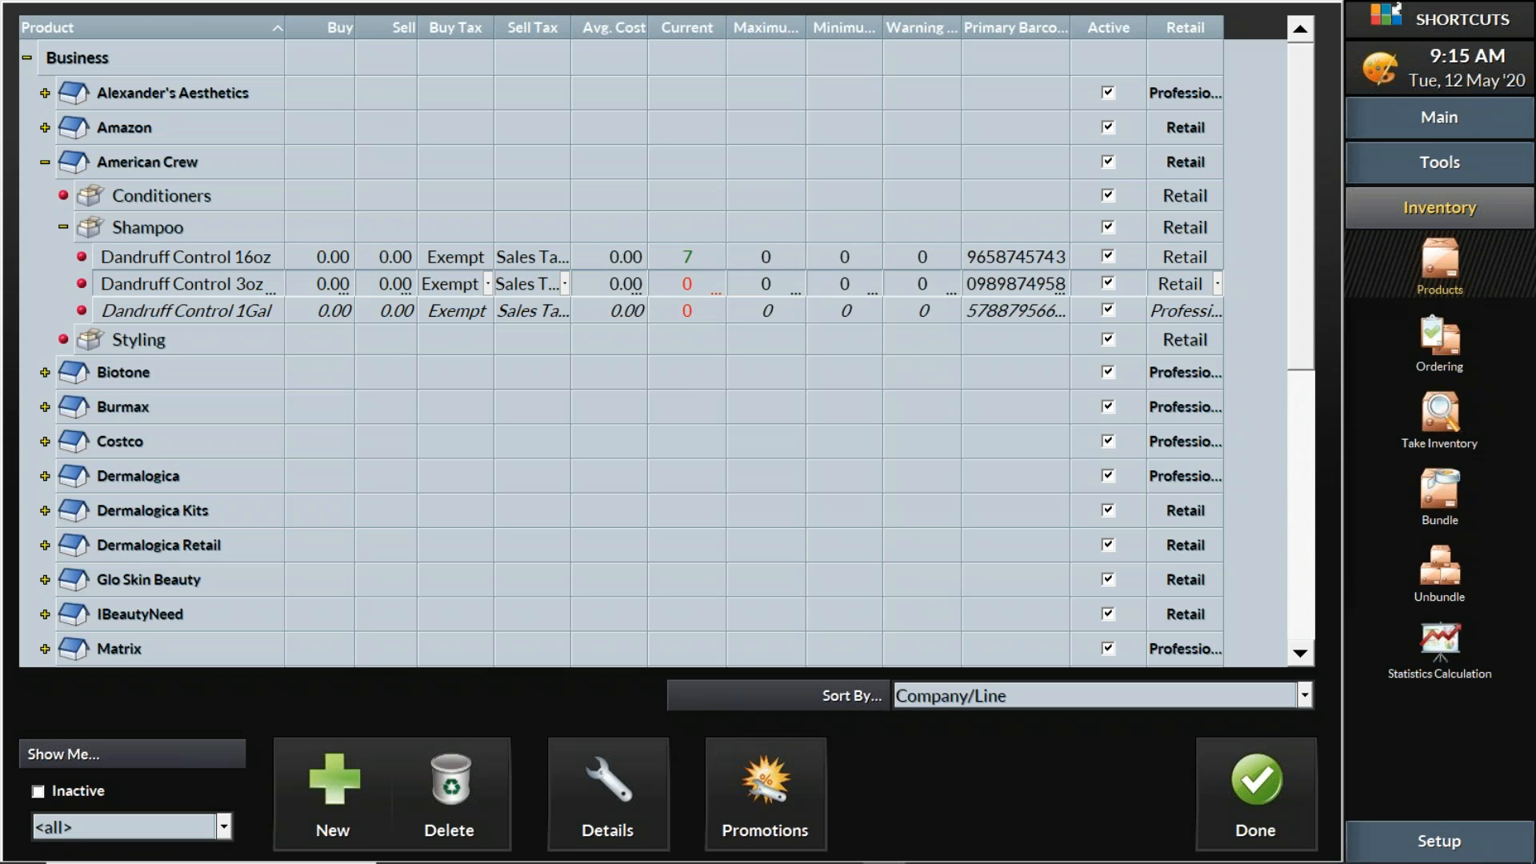
pyautogui.write('4')
pyautogui.click(694, 311)
pyautogui.write('2')
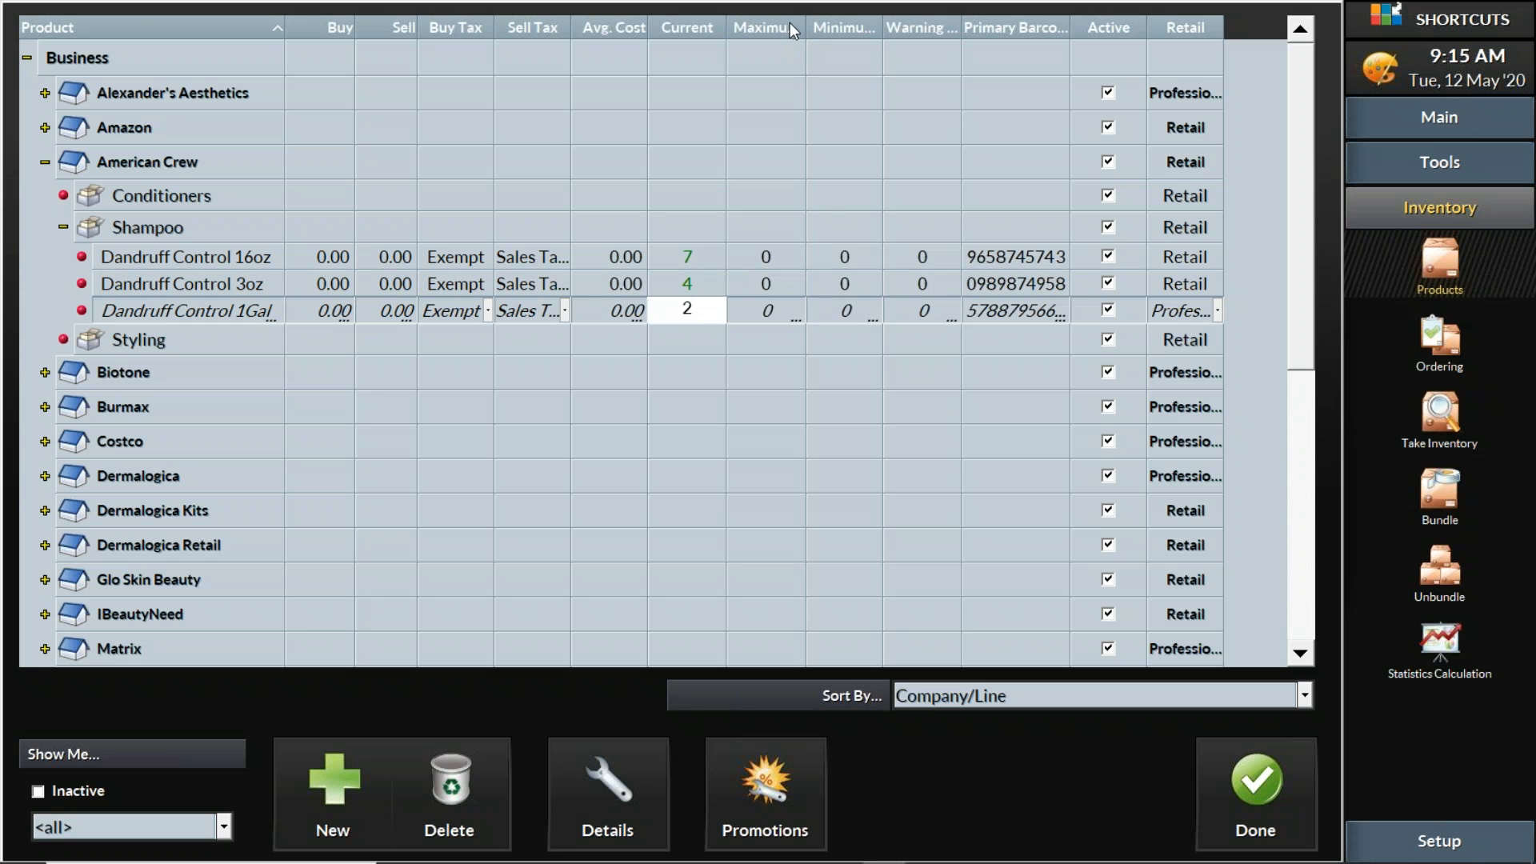
# Give Dandruff Control 16oz maximum 10, minimum 4 and warning level 2
pyautogui.moveTo(808, 30)
pyautogui.mouseDown()
pyautogui.moveTo(920, 30)
pyautogui.moveTo(814, 30)
pyautogui.mouseUp()
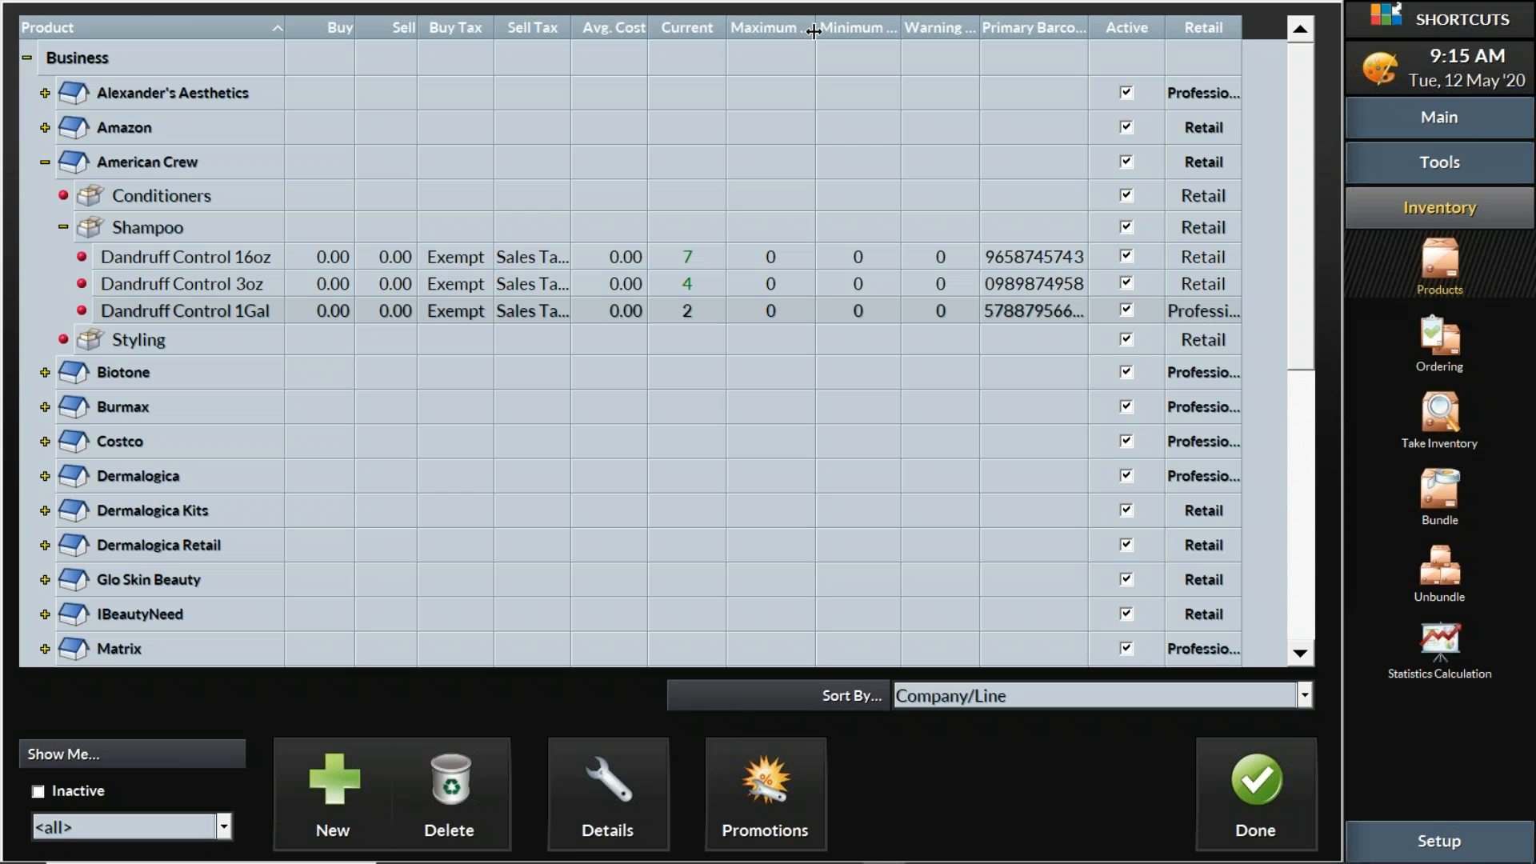
pyautogui.click(774, 256)
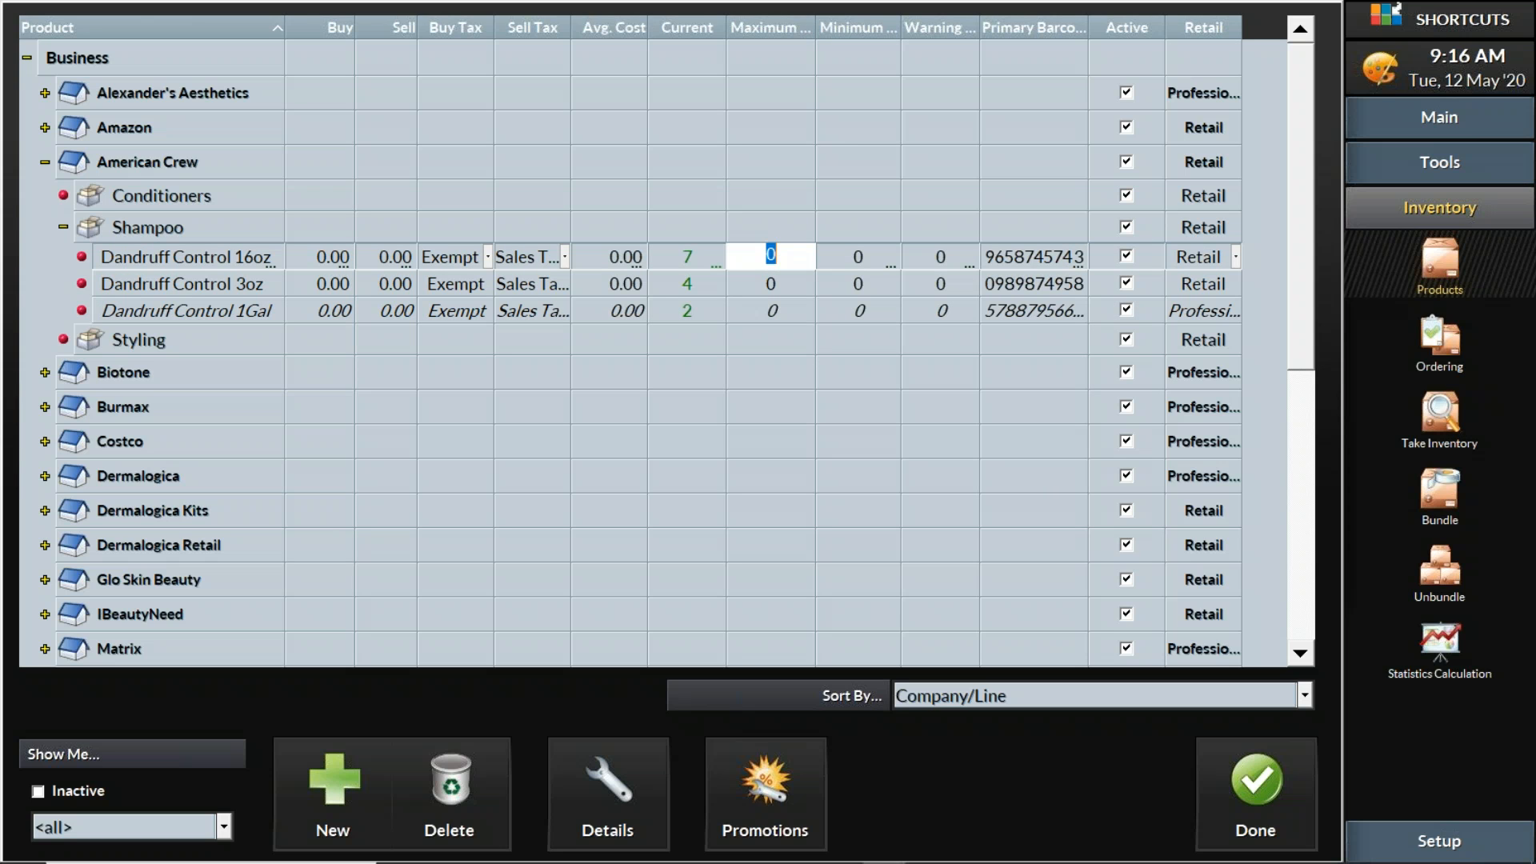
pyautogui.write('10')
pyautogui.click(876, 252)
pyautogui.write('4')
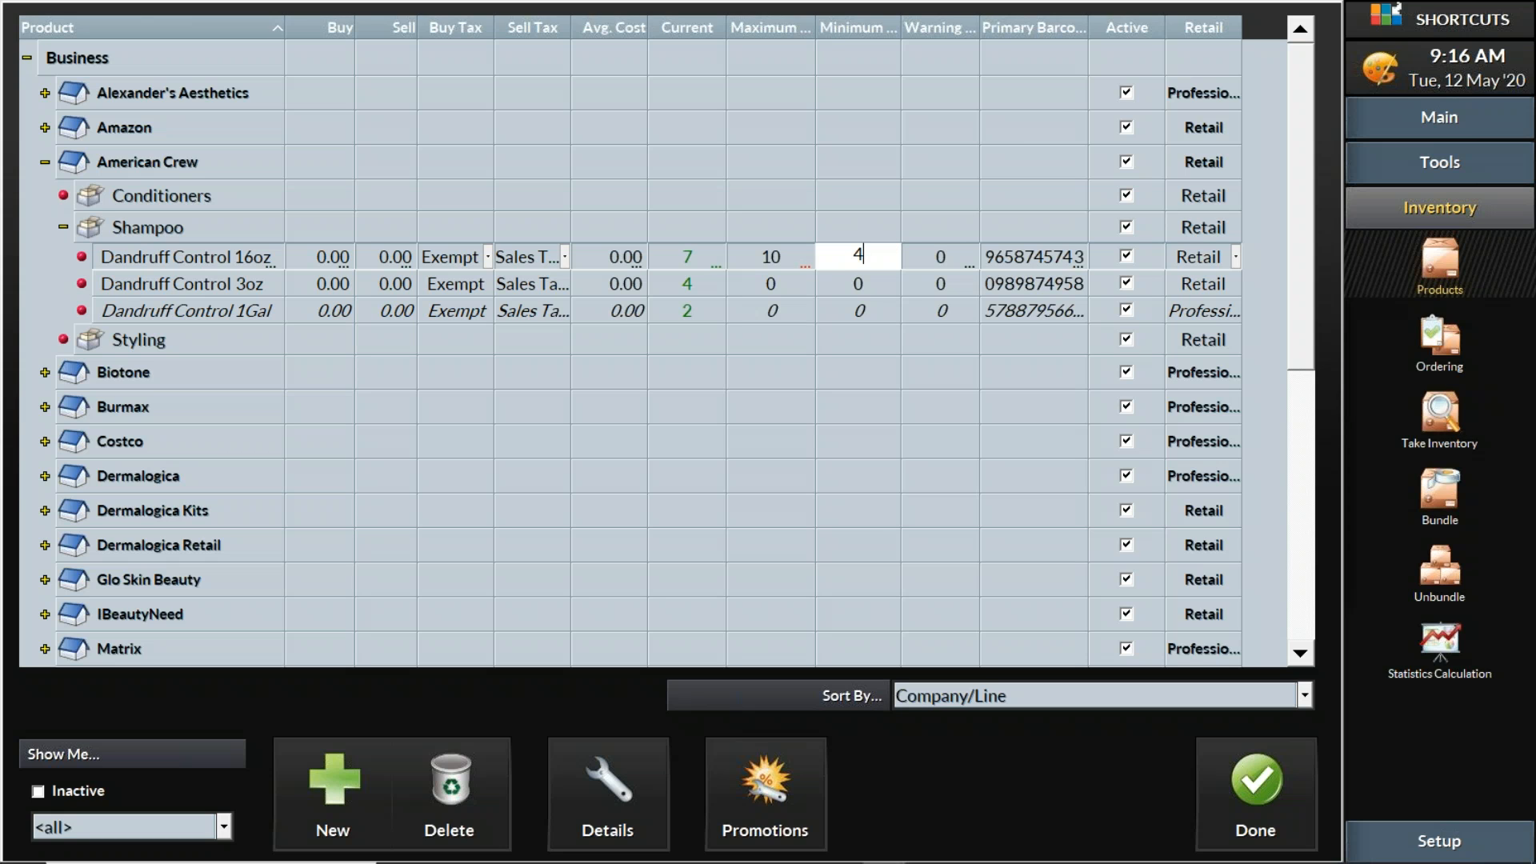
pyautogui.click(942, 253)
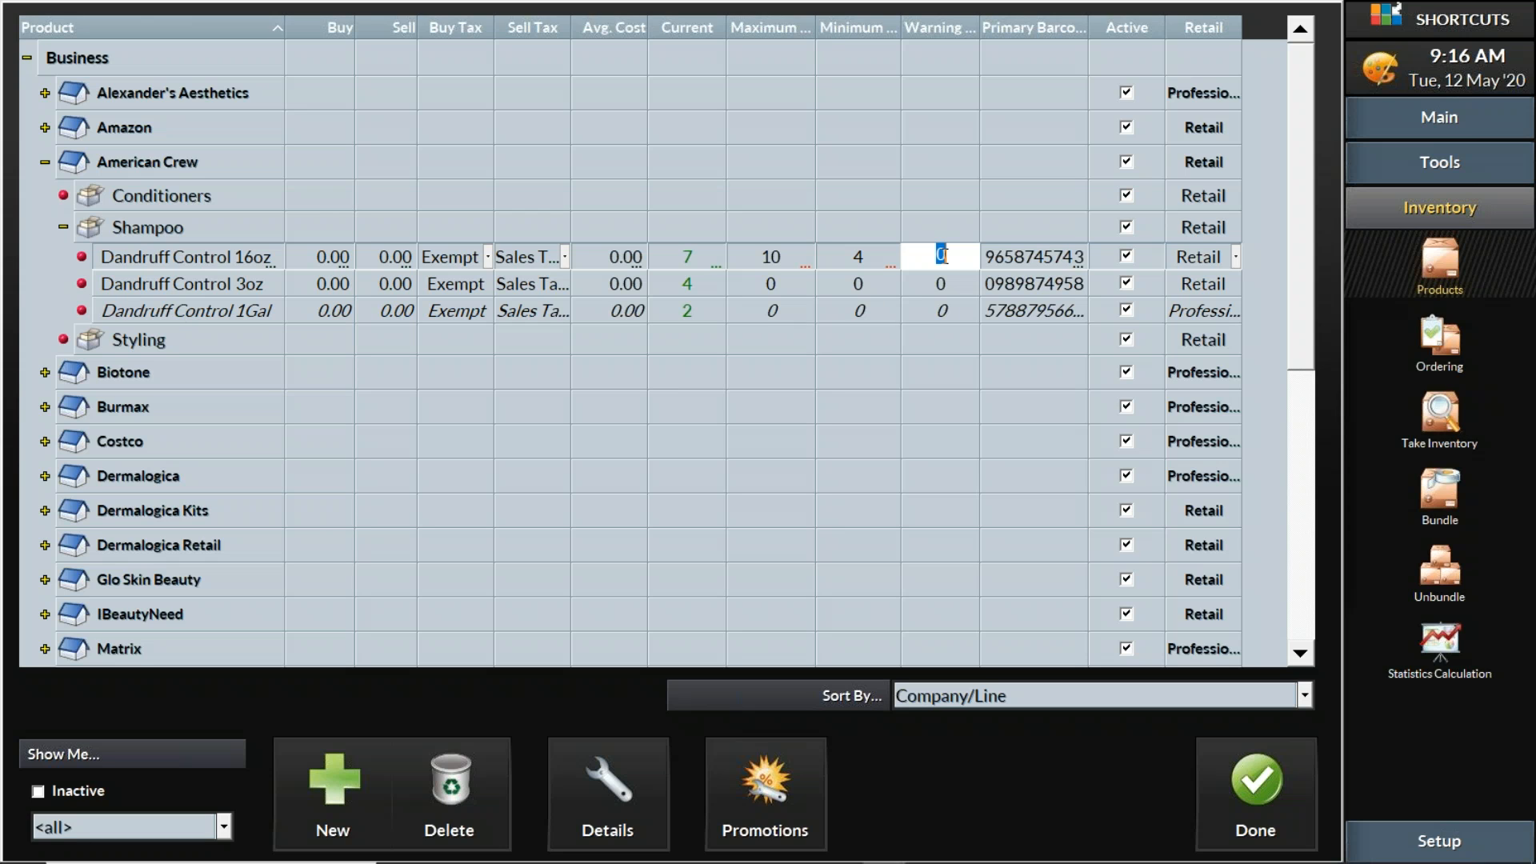
pyautogui.write('2')
pyautogui.click(710, 255)
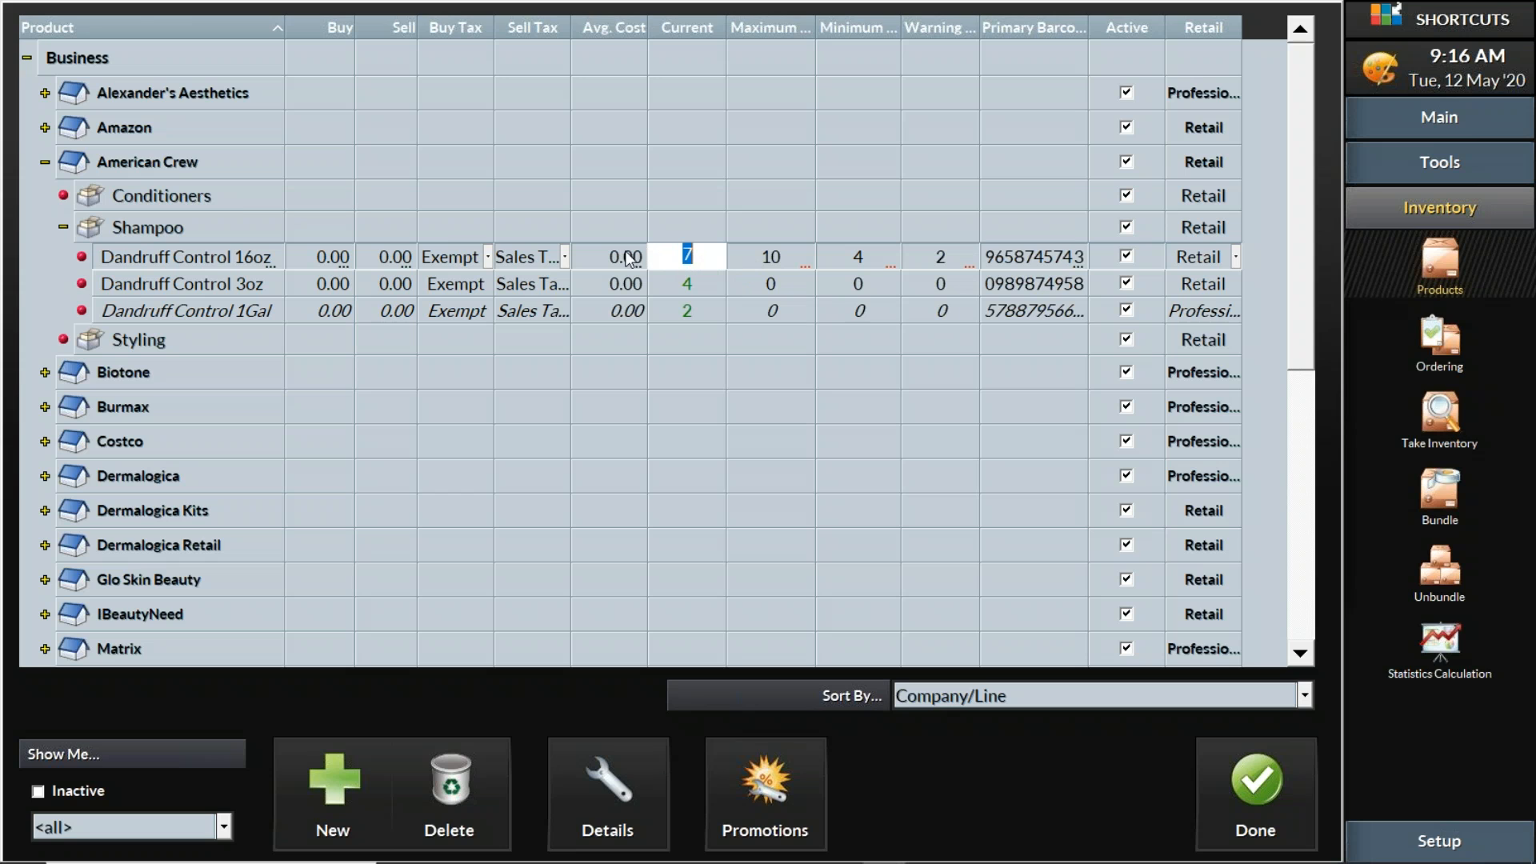
pyautogui.click(213, 224)
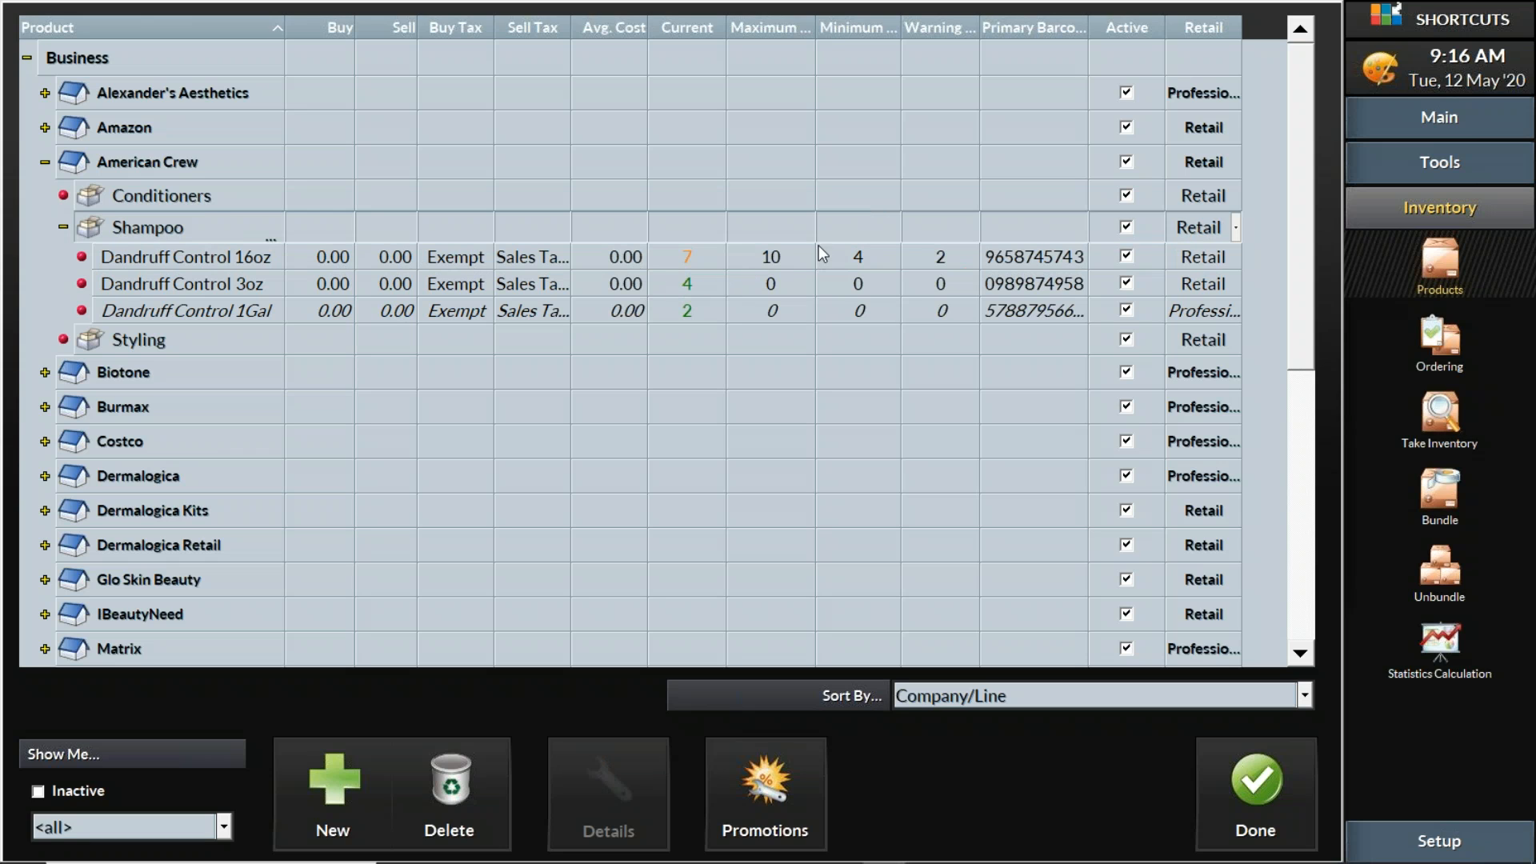
pyautogui.click(783, 258)
# Set Dandruff Control 16oz minimum and warning stock to 0, leaving current 7 and maximum 10
pyautogui.click(782, 258)
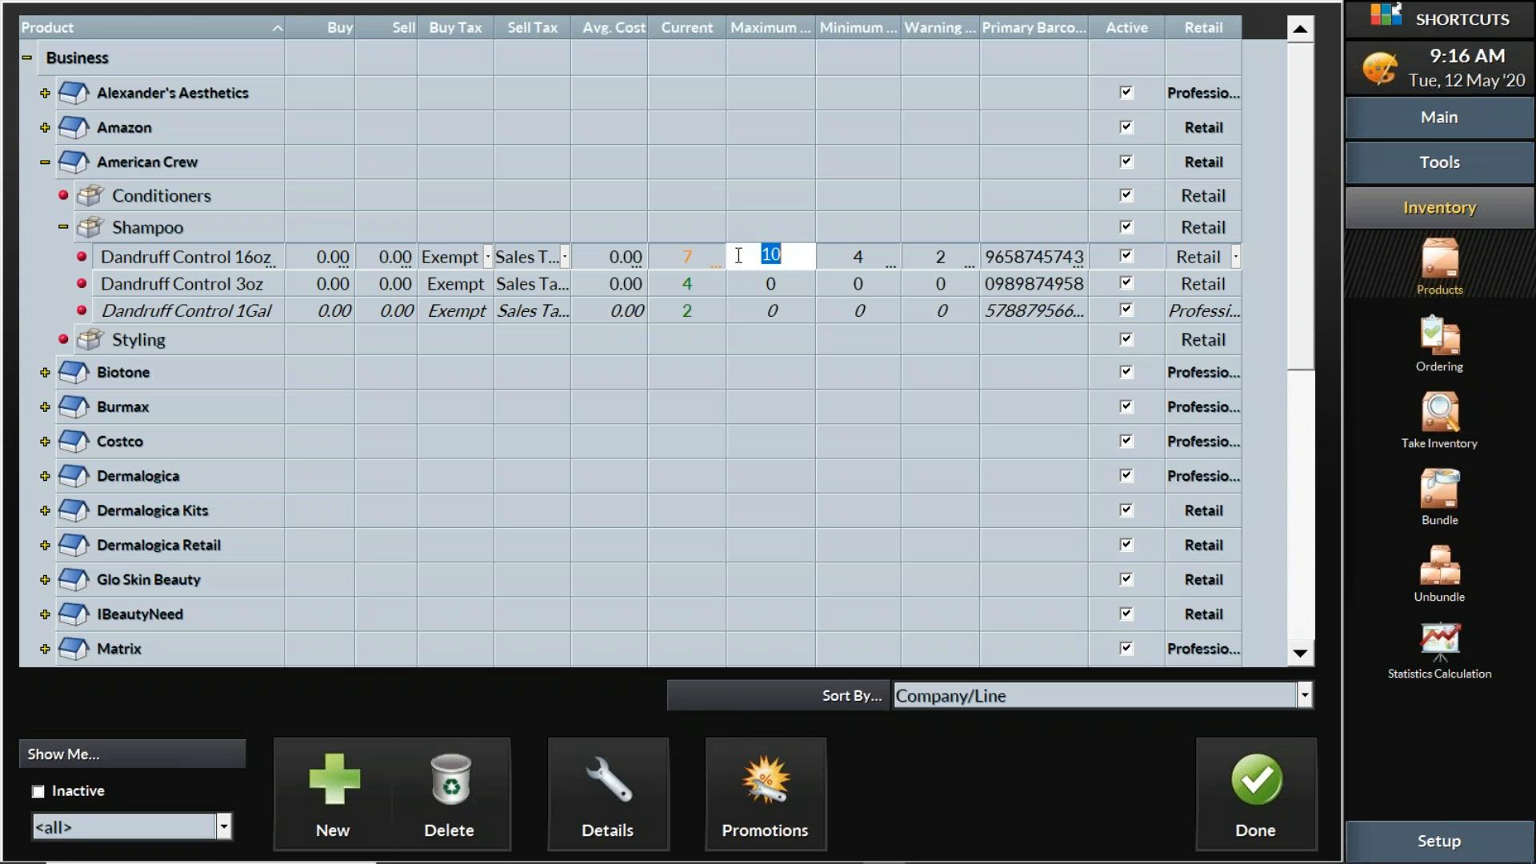
pyautogui.click(690, 257)
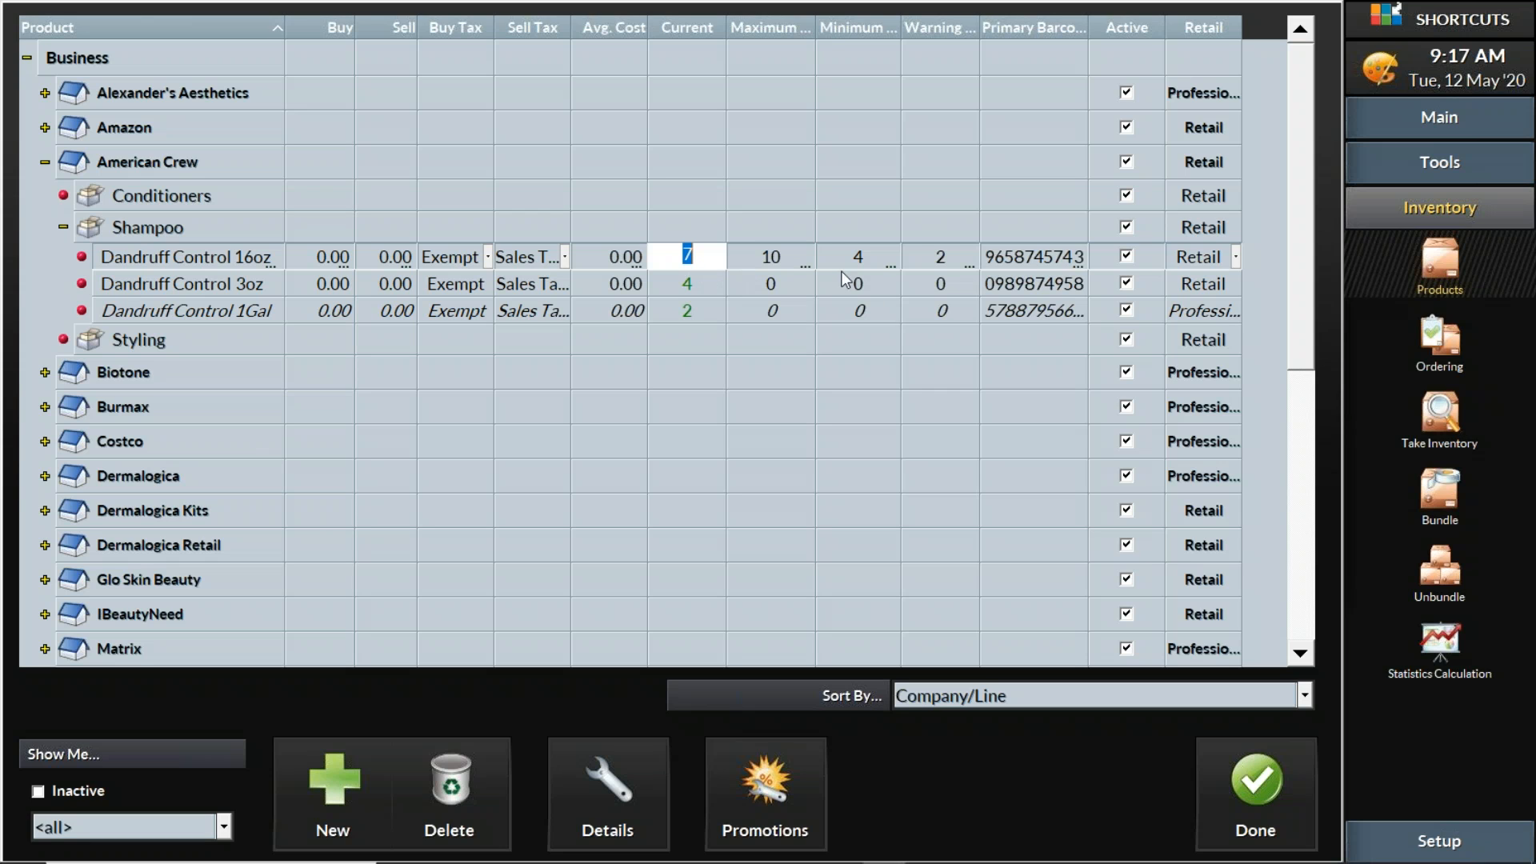
pyautogui.click(863, 258)
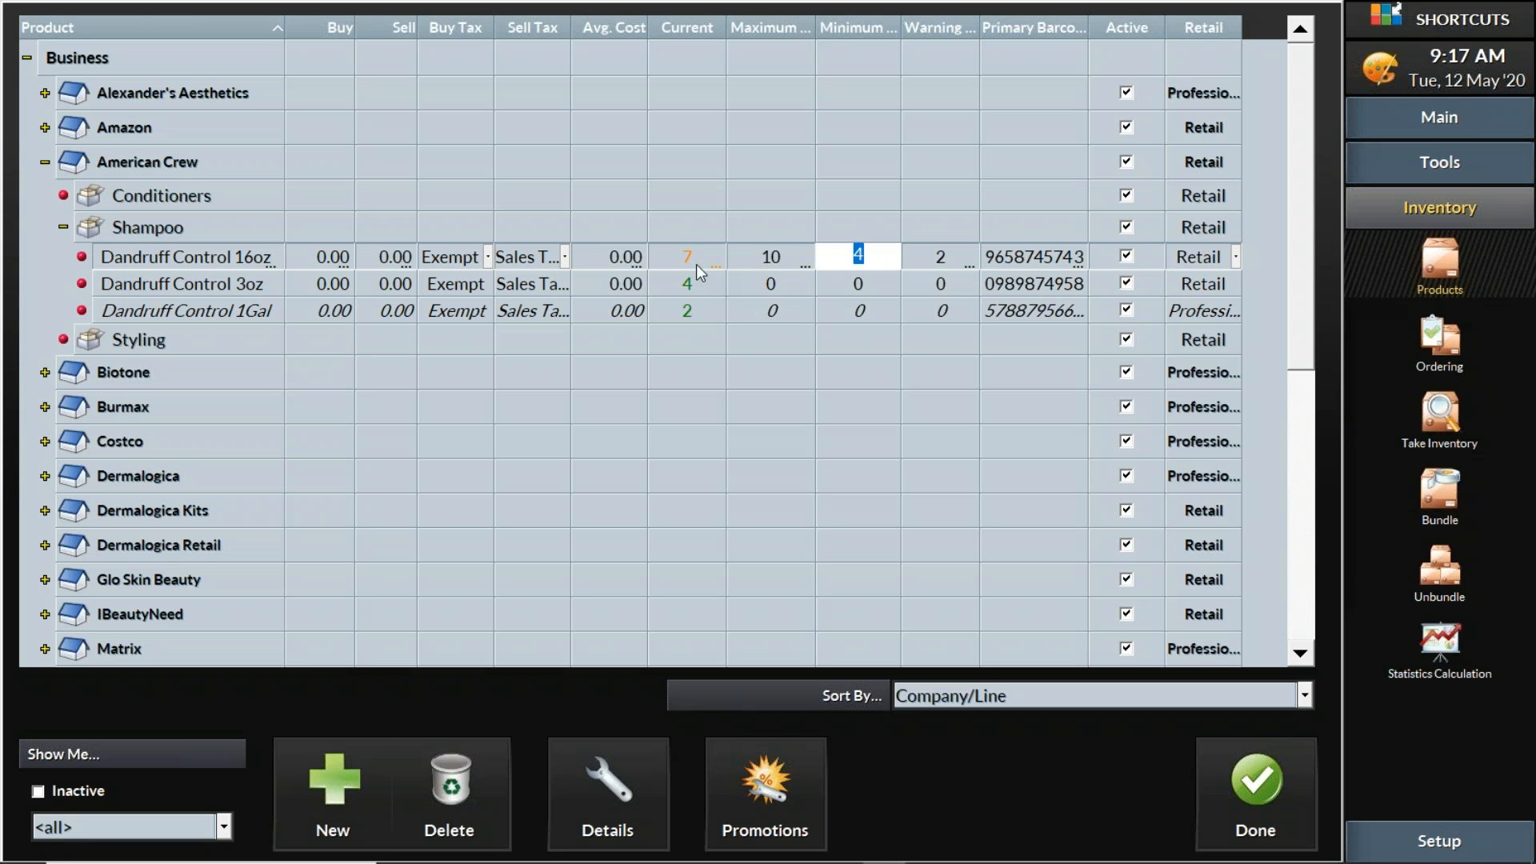
pyautogui.click(694, 256)
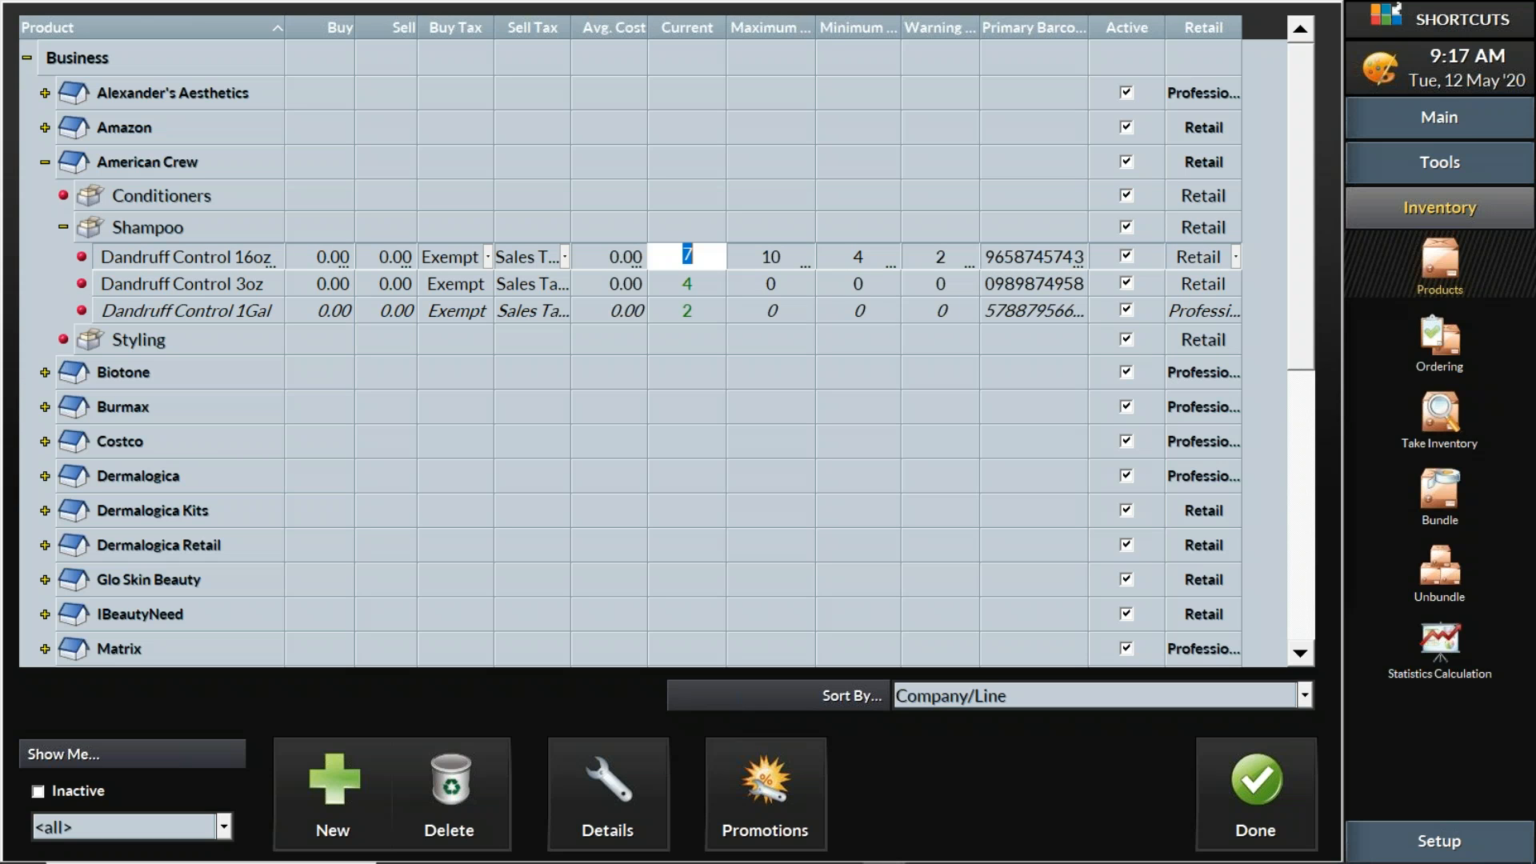
pyautogui.click(785, 256)
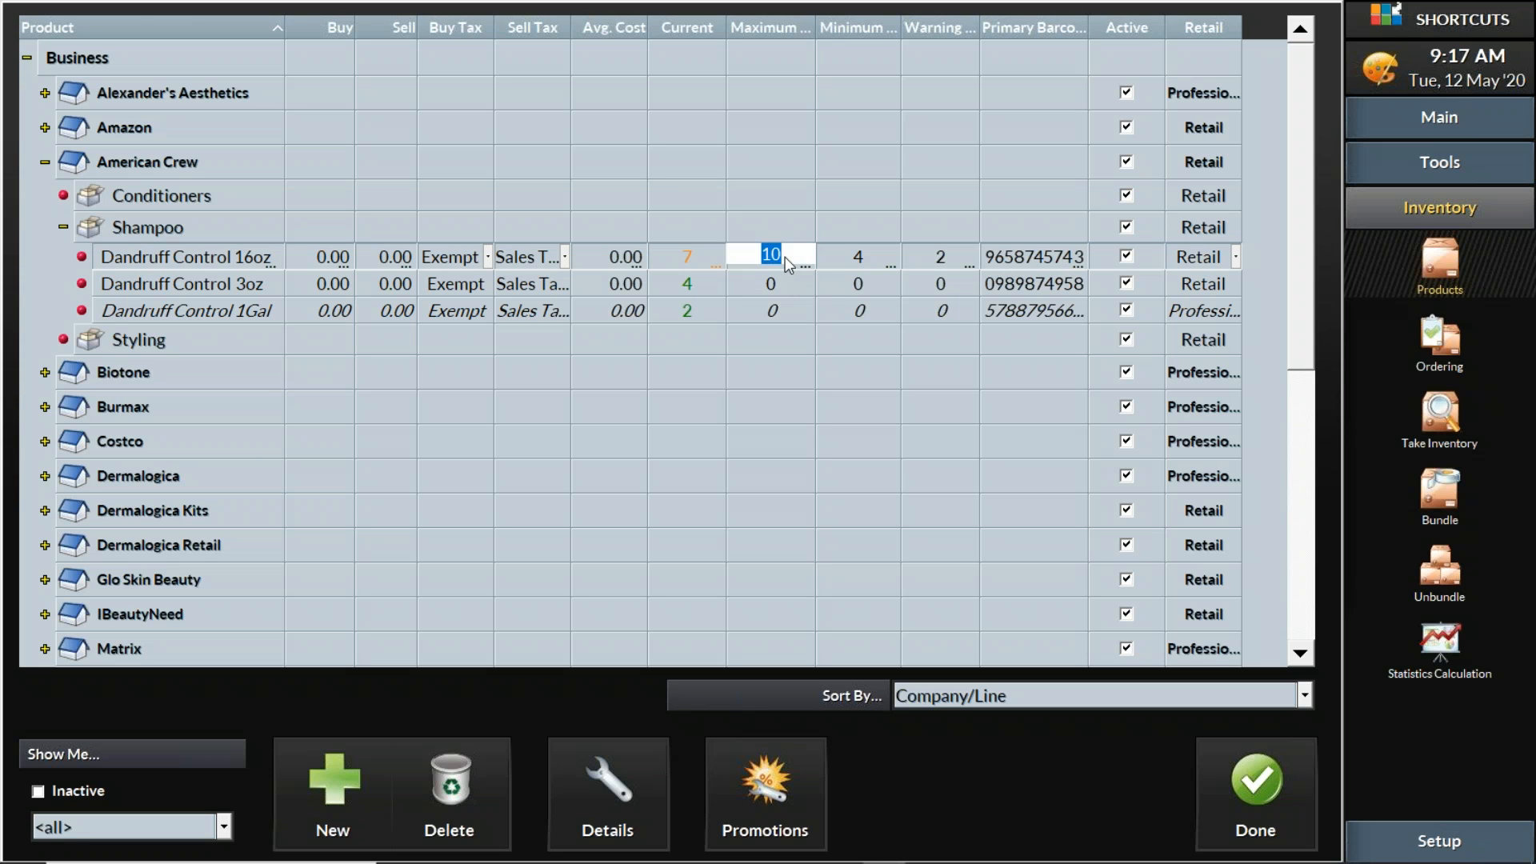
pyautogui.click(867, 254)
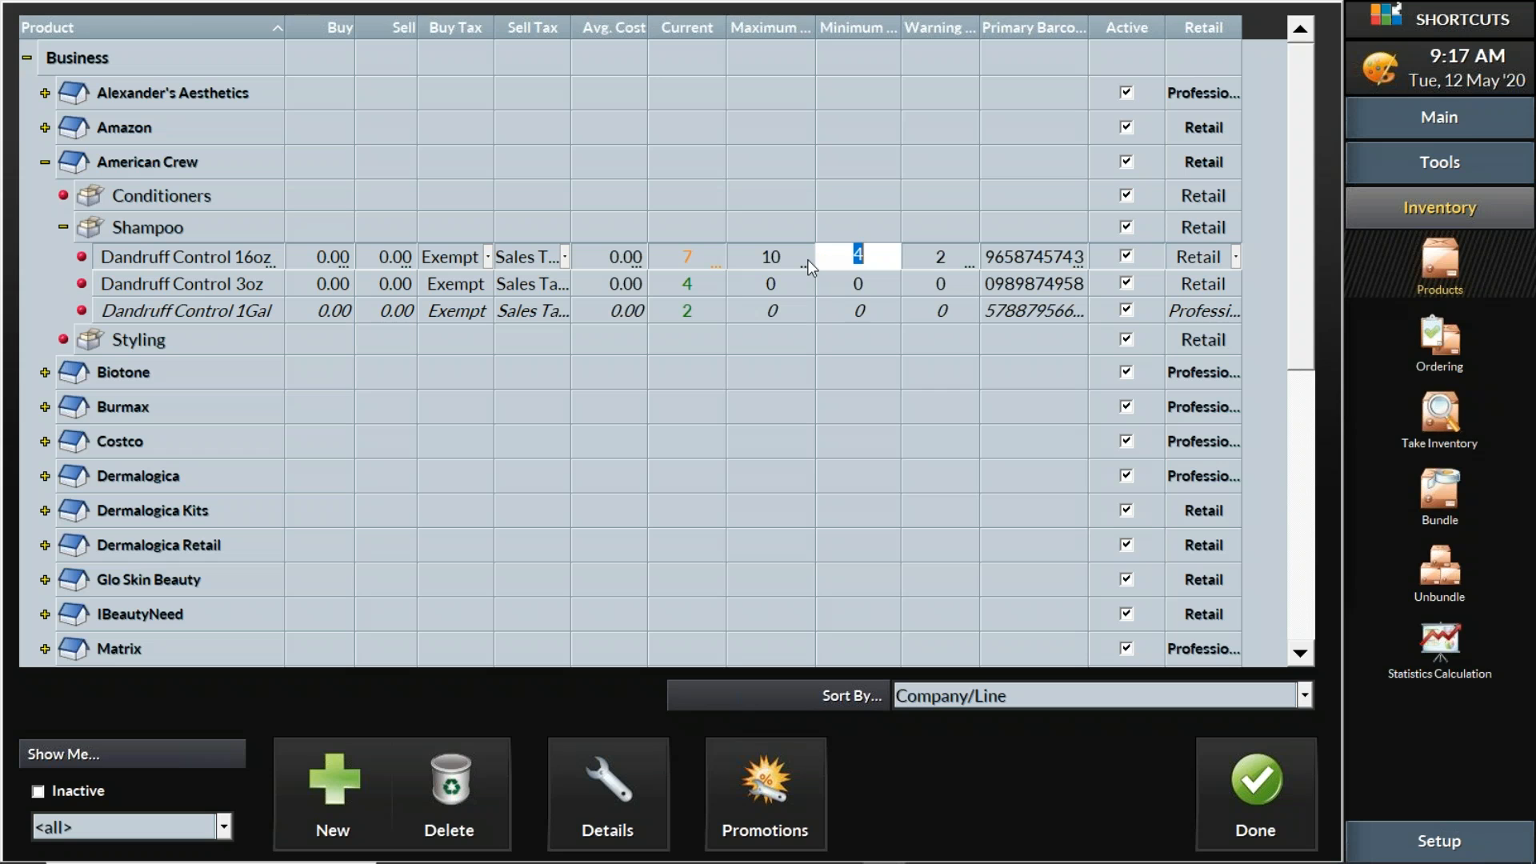
pyautogui.write('0')
pyautogui.click(773, 262)
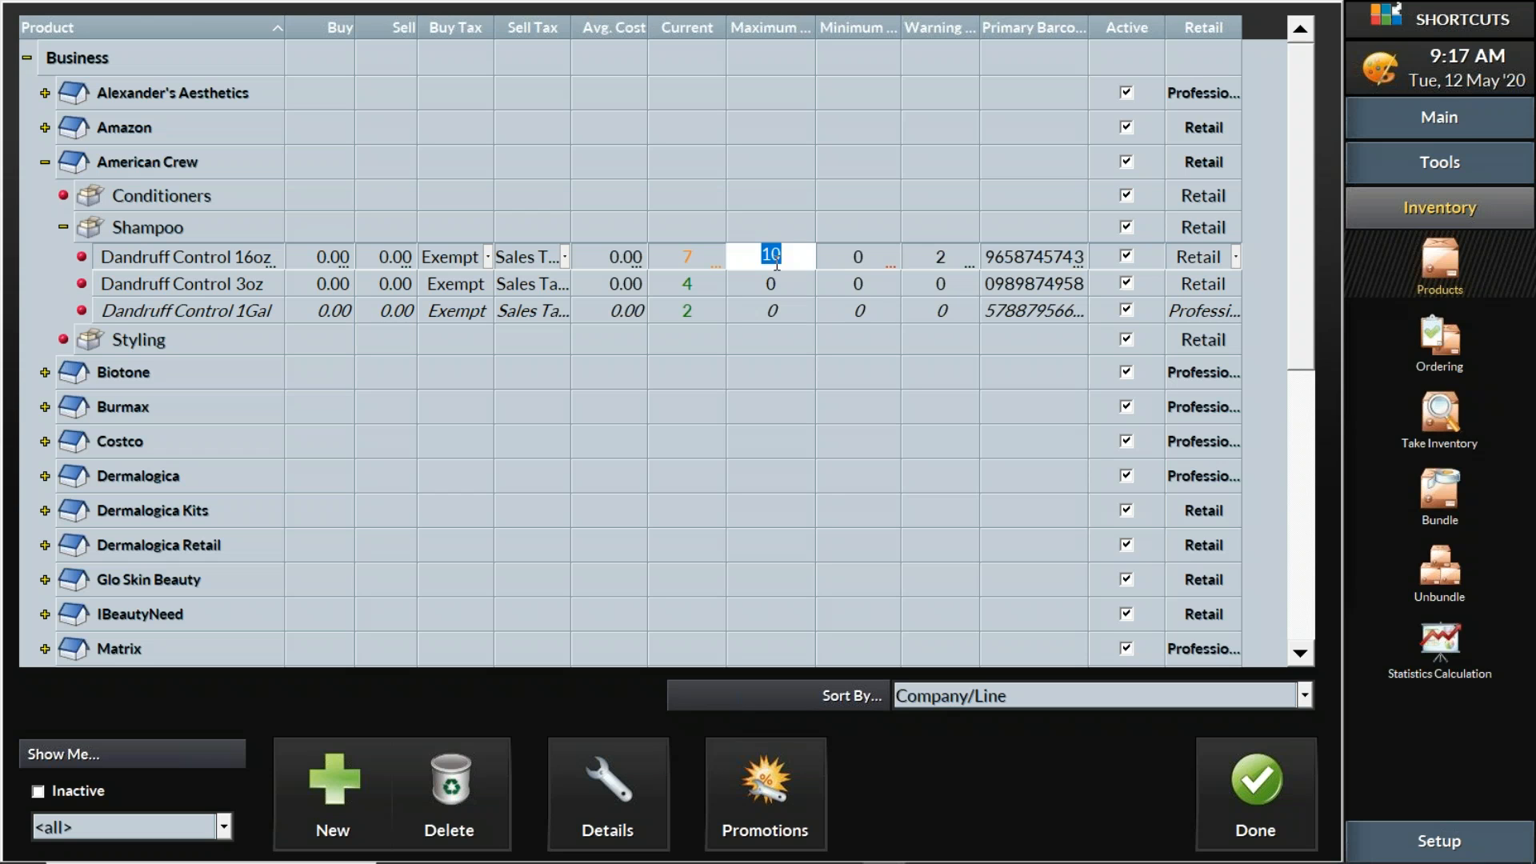
pyautogui.click(942, 253)
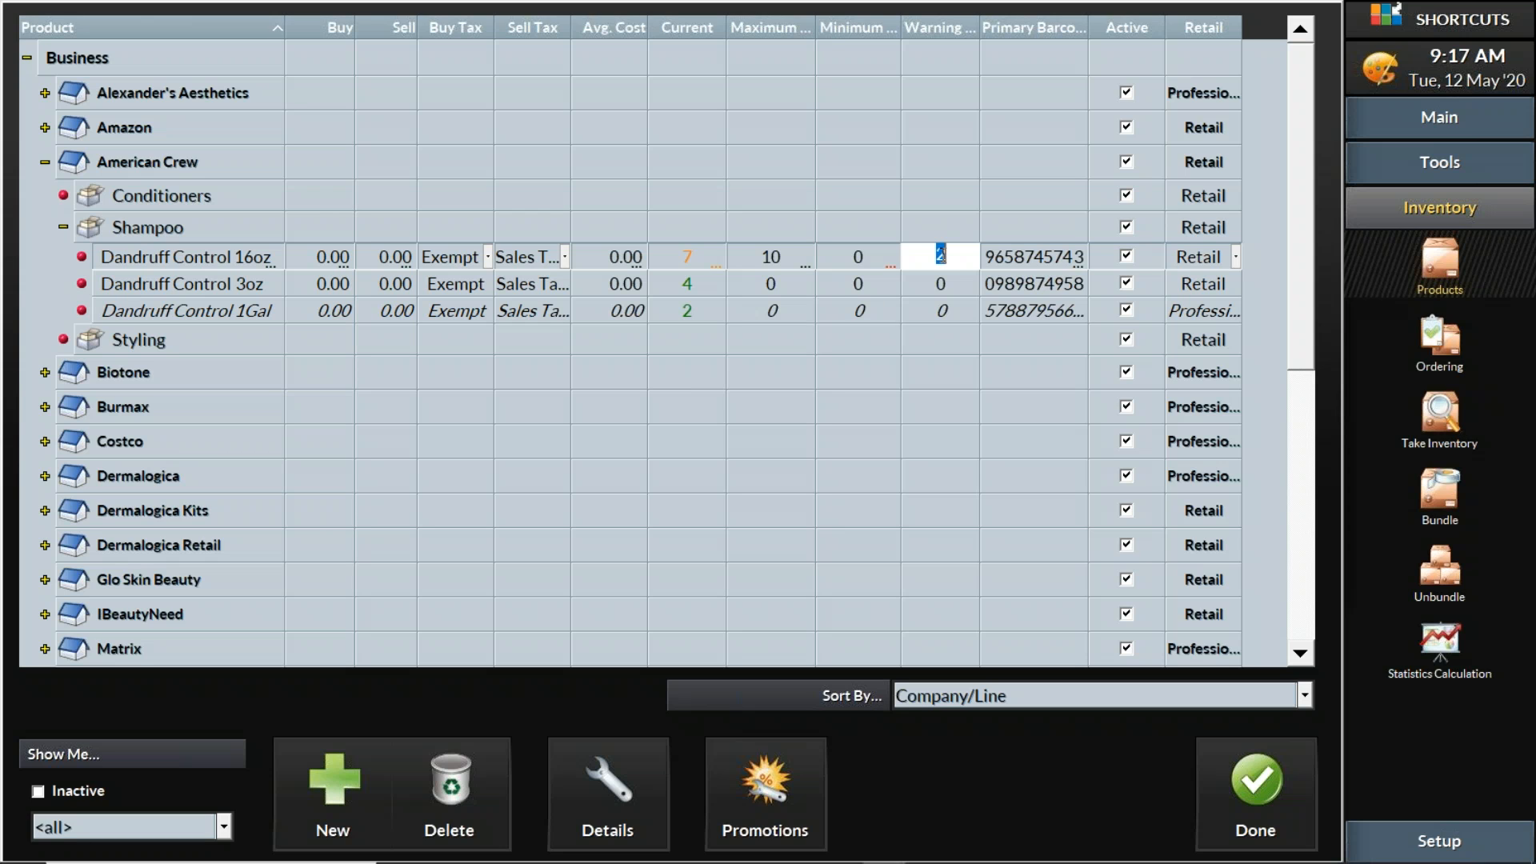
pyautogui.write('0')
# Commit the warning level of 0 and select the Dandruff Control 1Gal, 3oz and 16oz products in turn
pyautogui.click(219, 230)
pyautogui.click(213, 309)
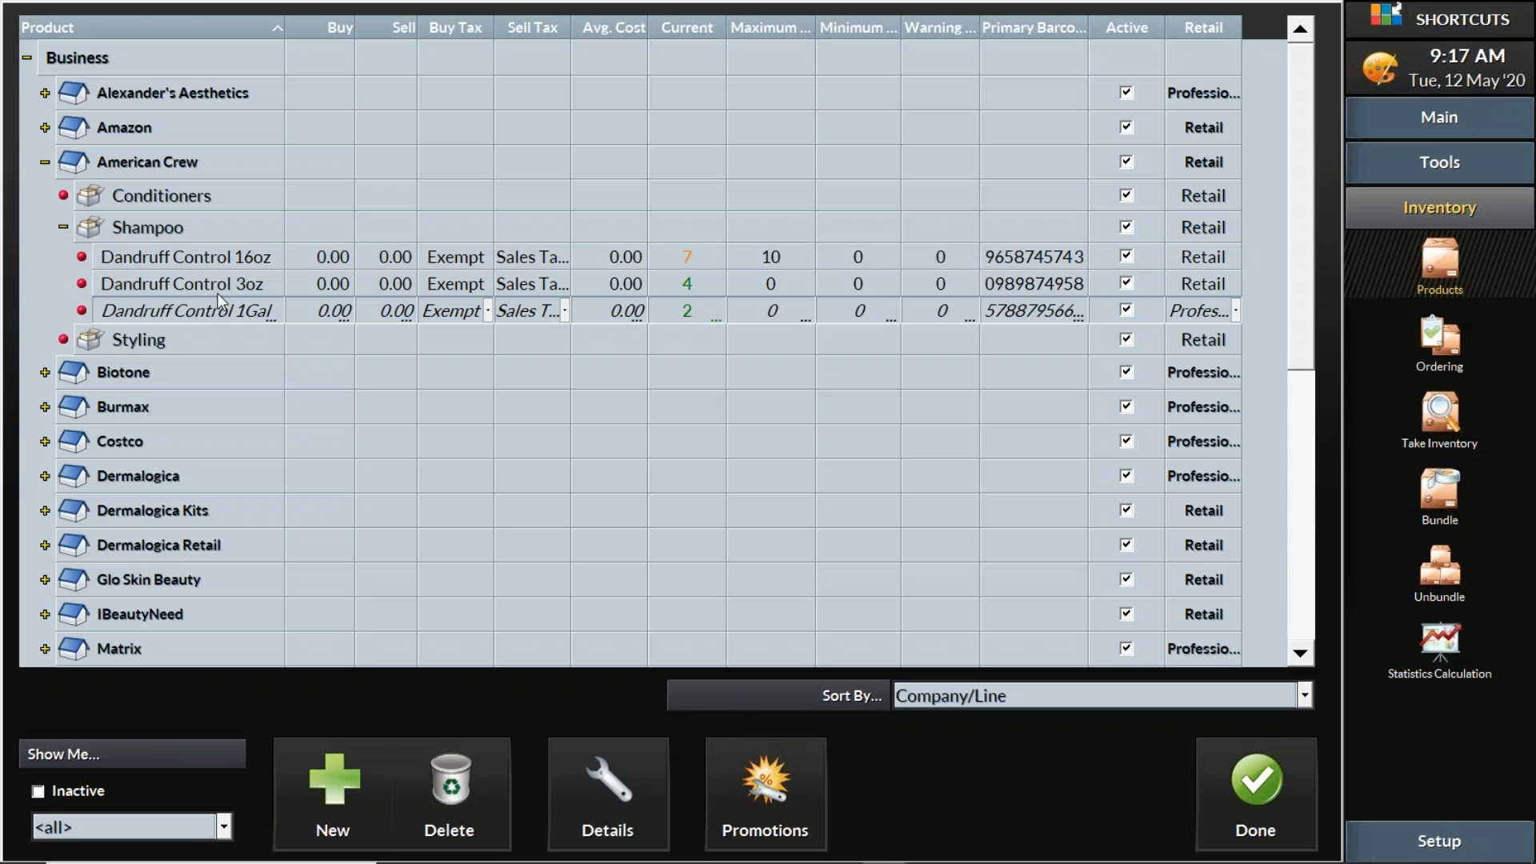
pyautogui.click(220, 280)
pyautogui.click(228, 257)
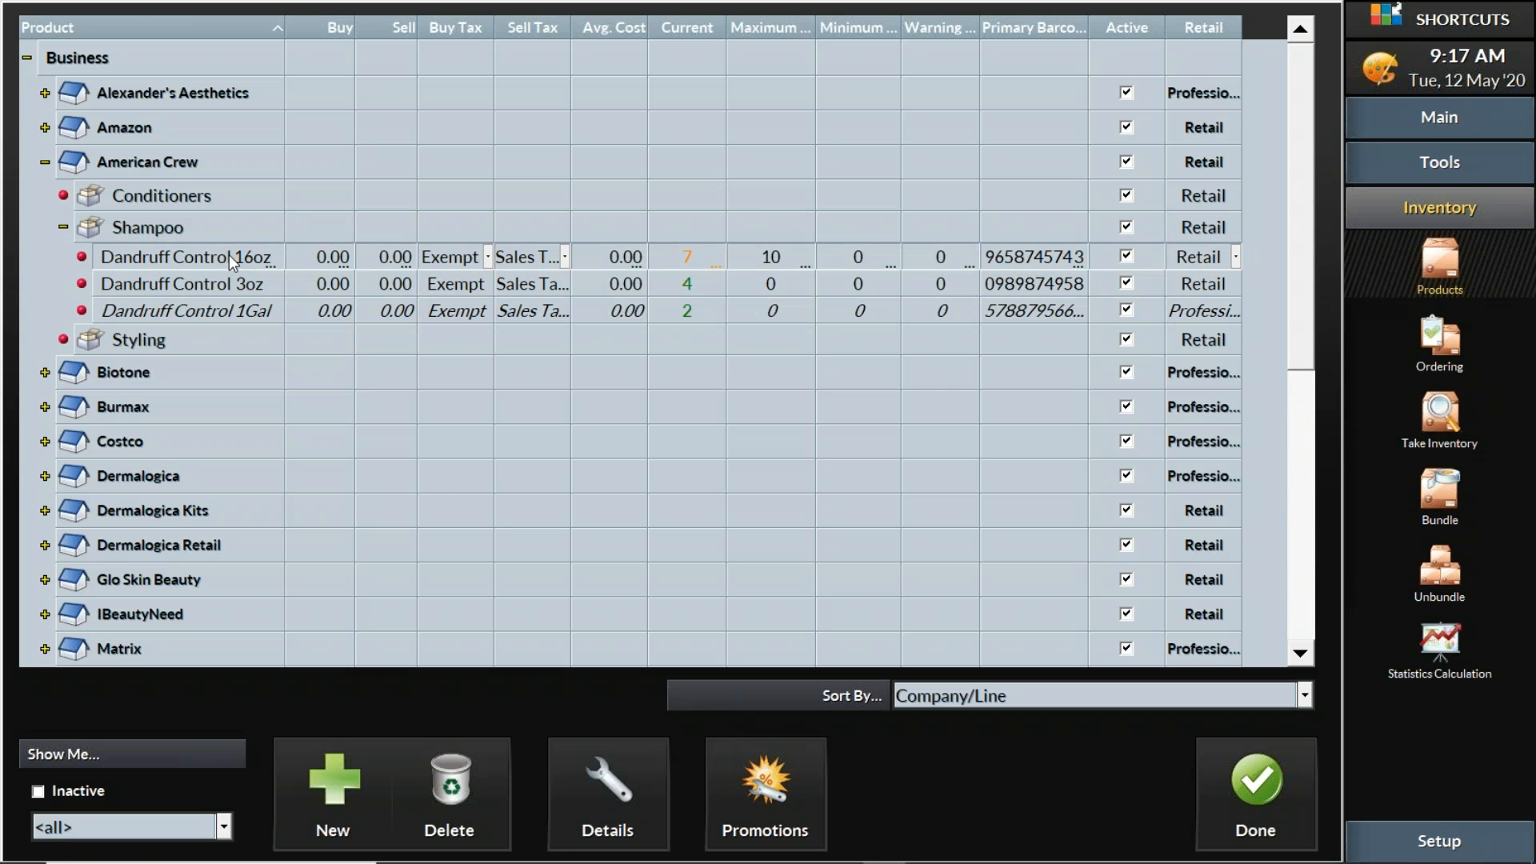
# Check Biotone's Massage Oils, then expand Burmax to list its Salon BackBar products
pyautogui.click(43, 372)
pyautogui.click(63, 406)
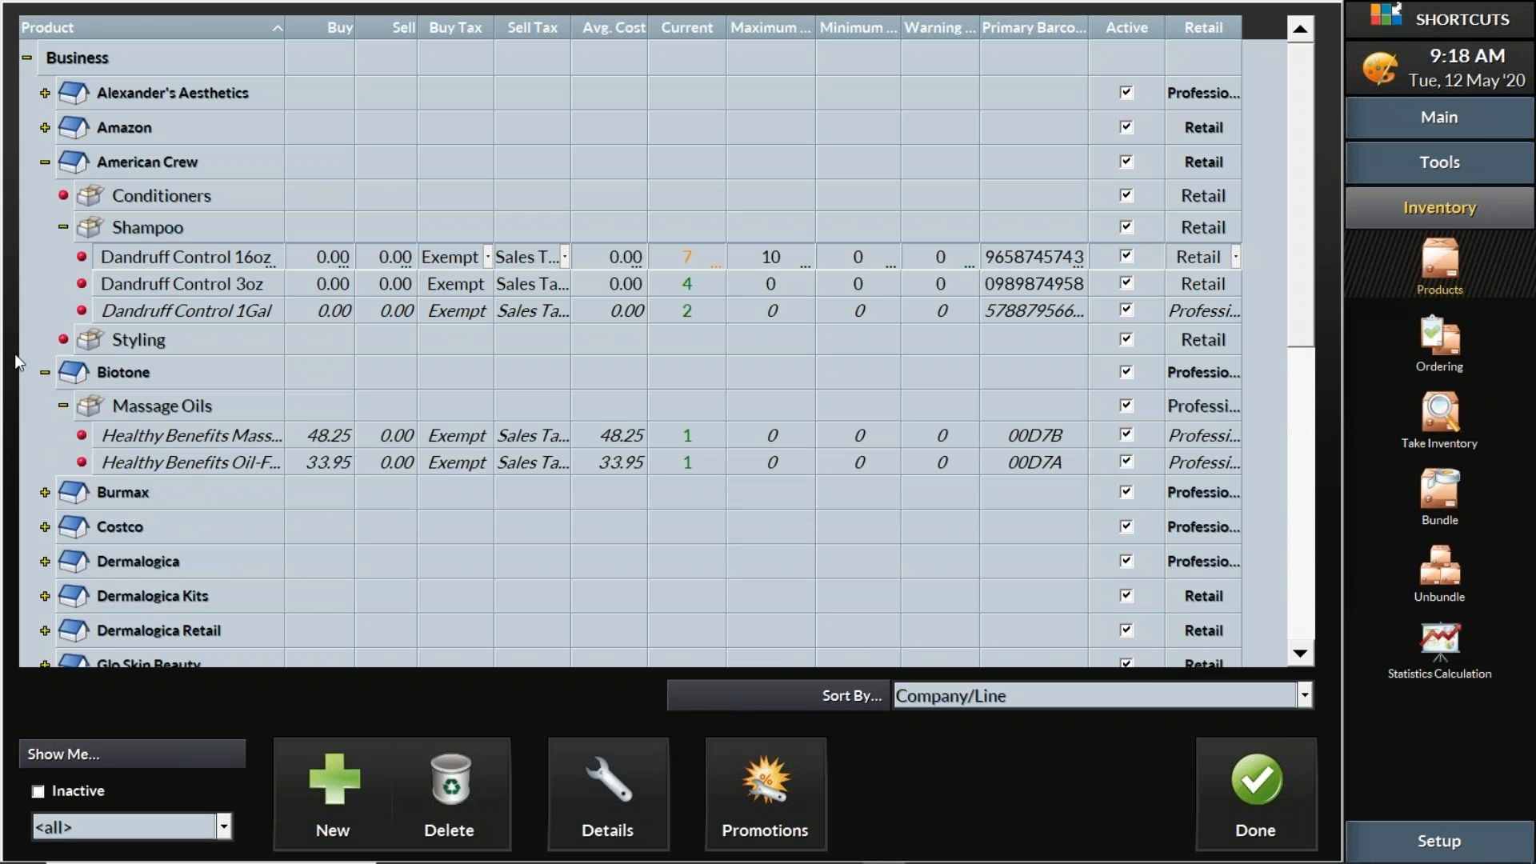
pyautogui.click(44, 372)
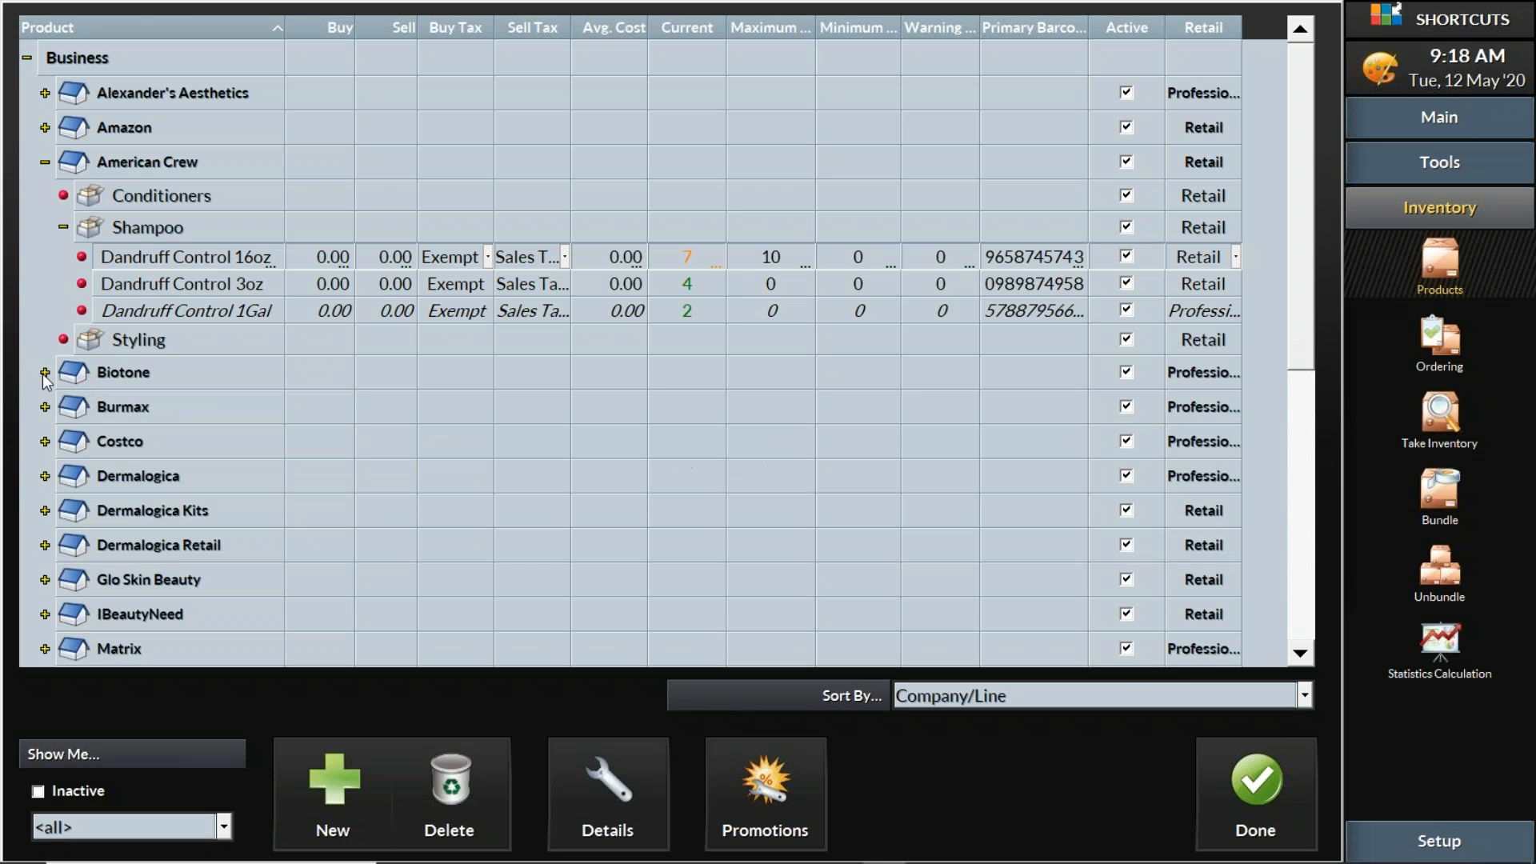
pyautogui.click(63, 227)
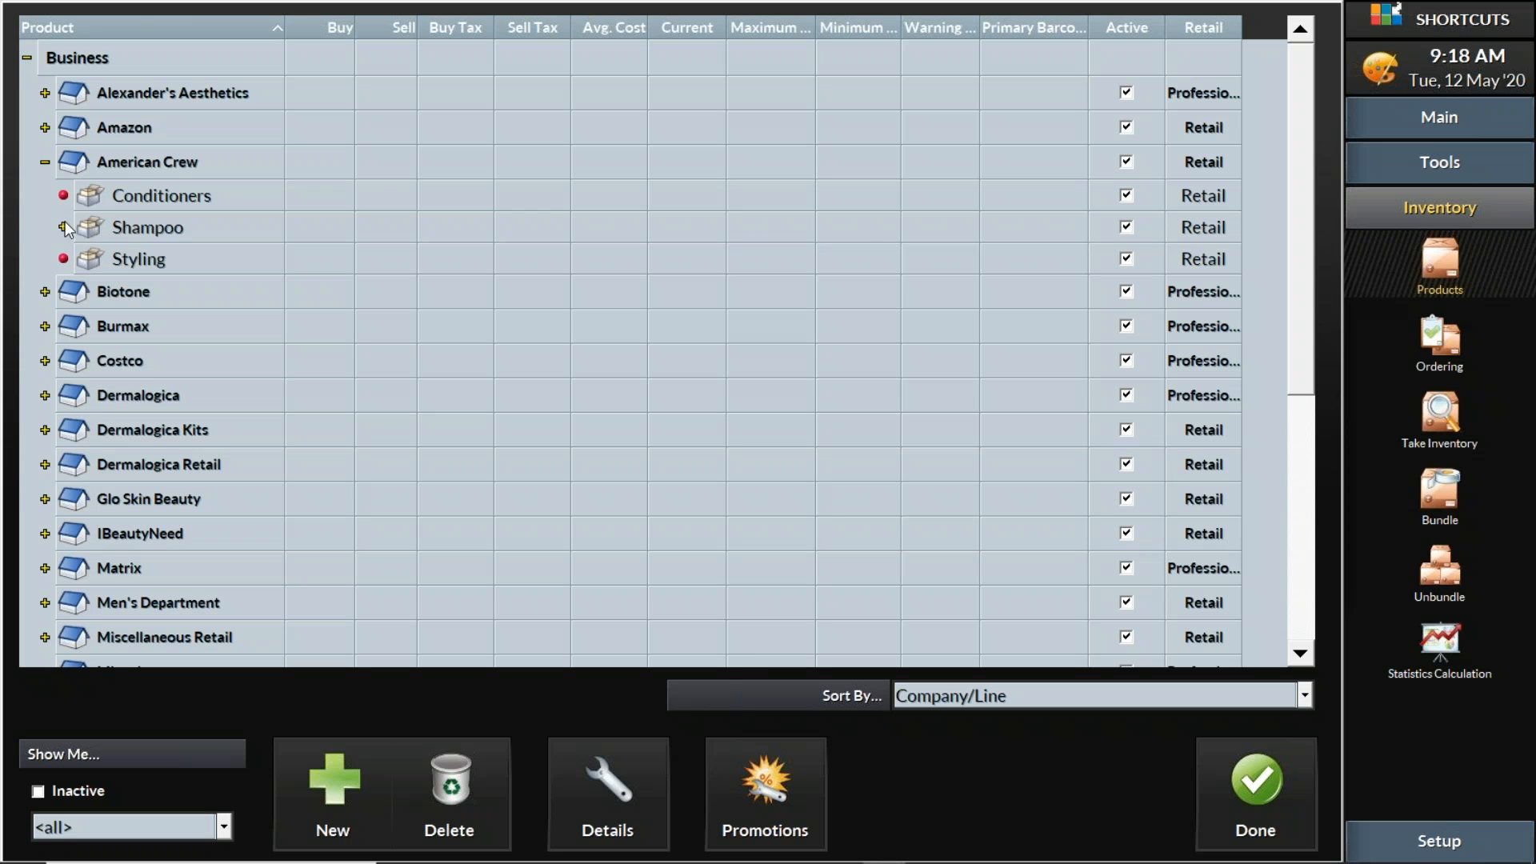
pyautogui.click(64, 227)
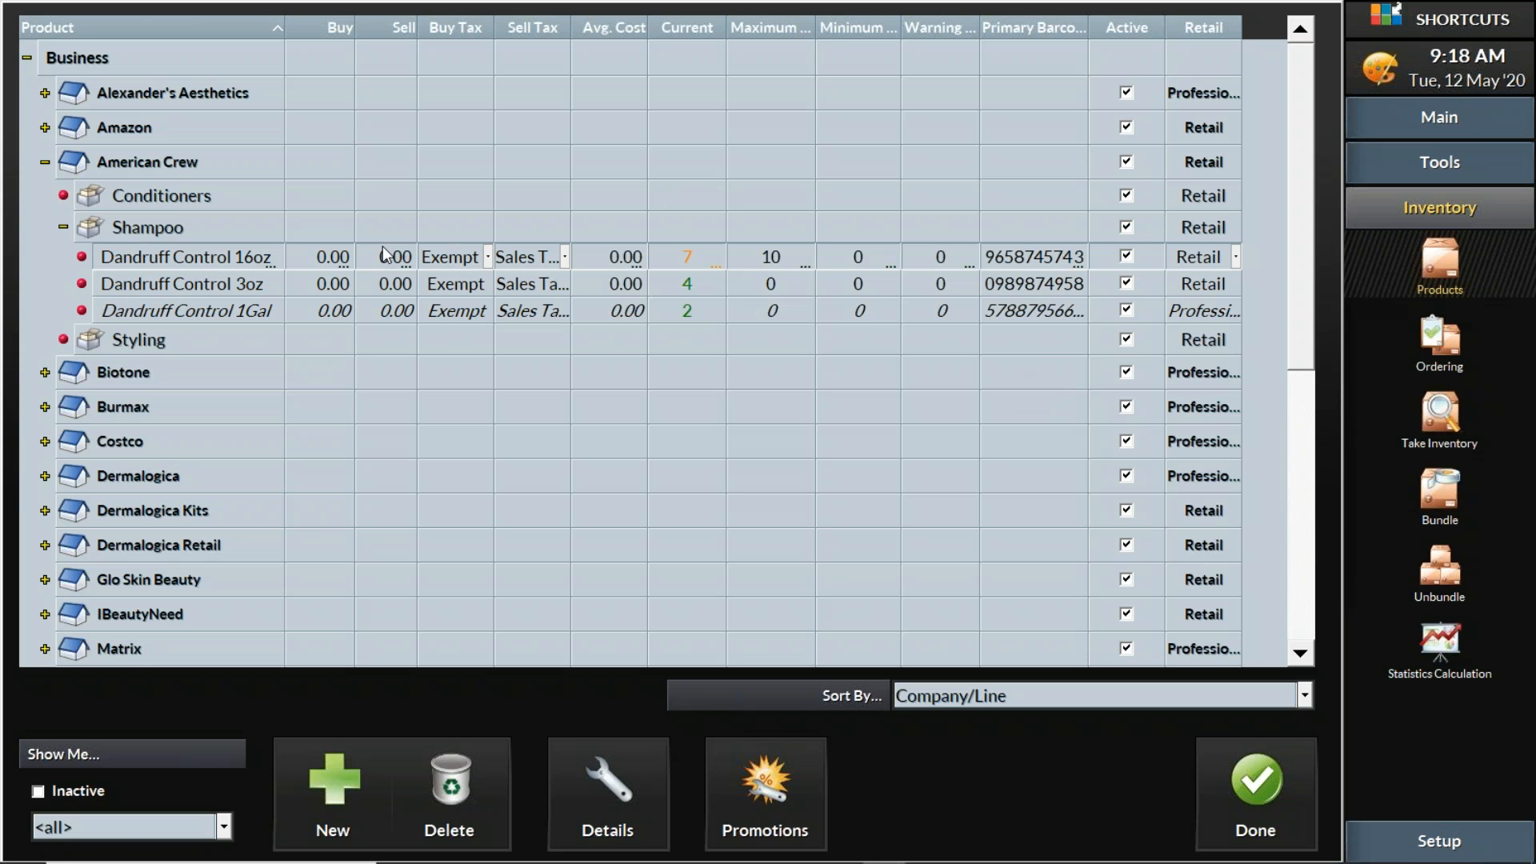
pyautogui.click(45, 406)
pyautogui.click(62, 440)
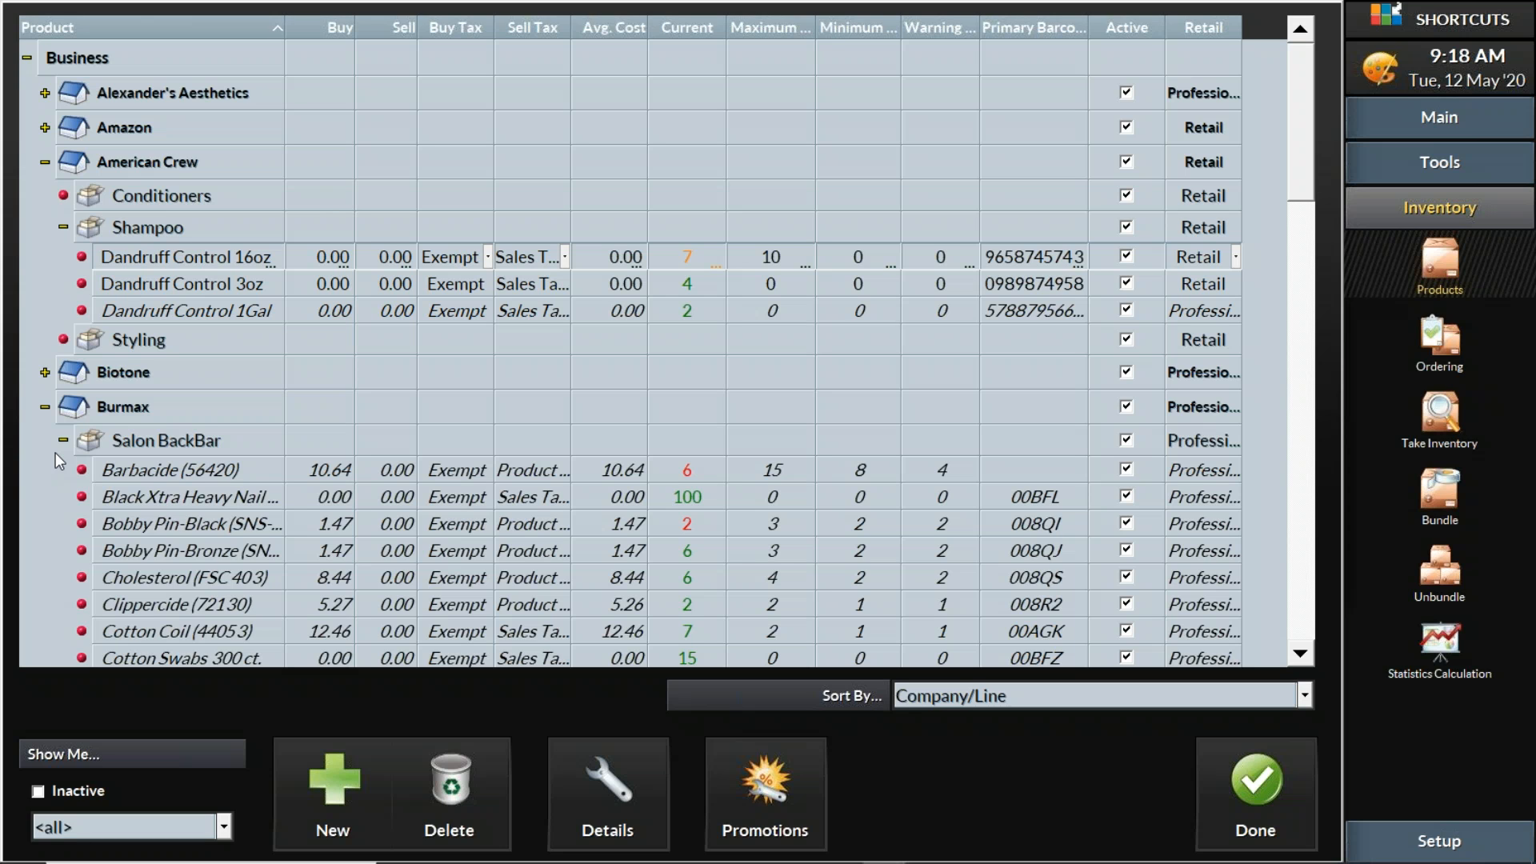
# Search 'Cotton' to jump to Cotton Rounds-LG (FSC-506), then open the Enter Barcode prompt
pyautogui.hotkey('ctrl', 'f')
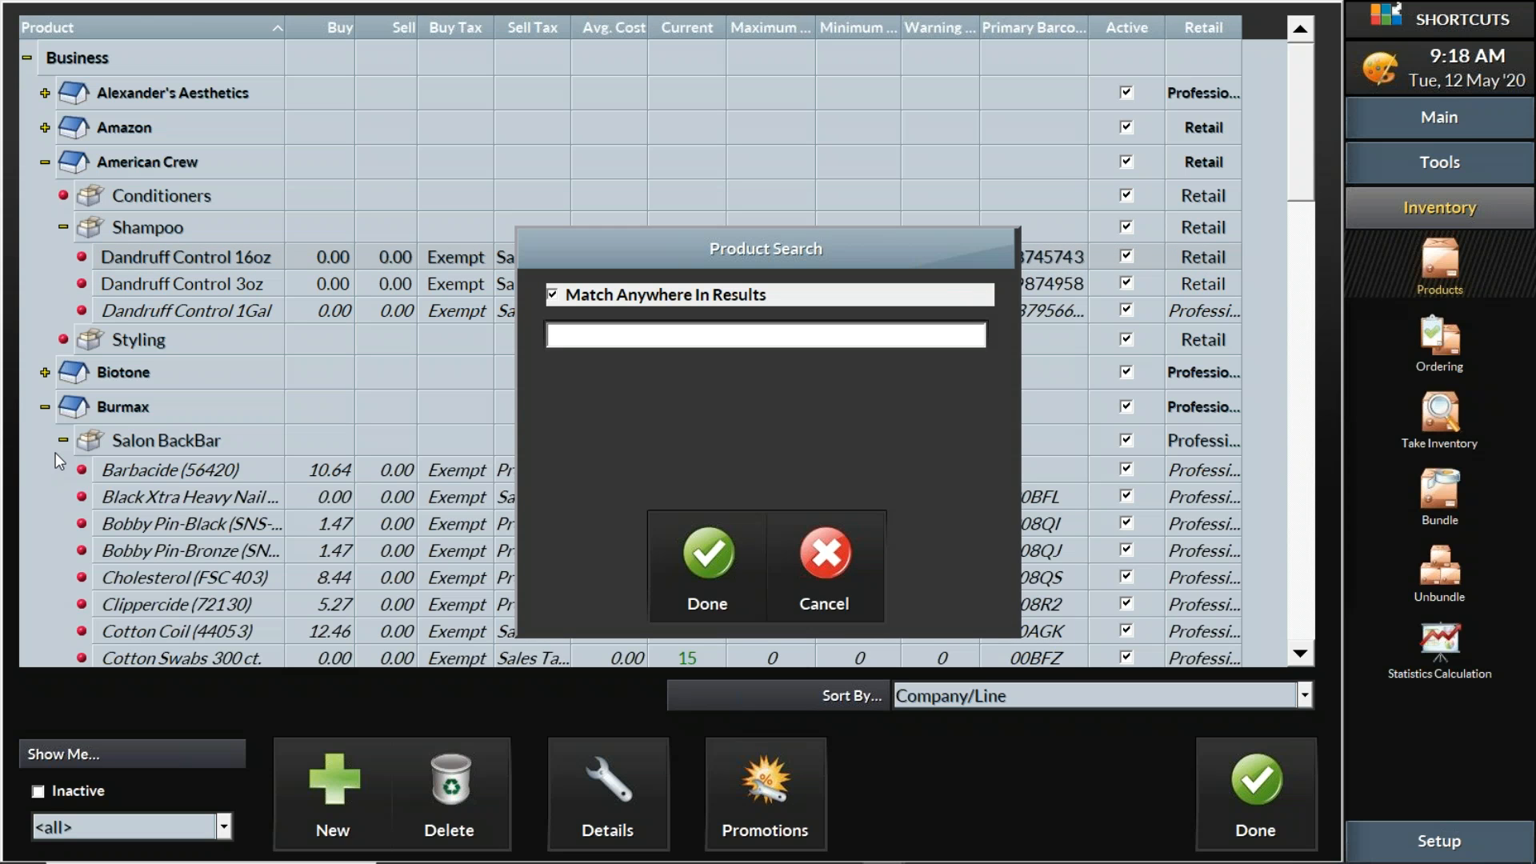
pyautogui.write('Cotton')
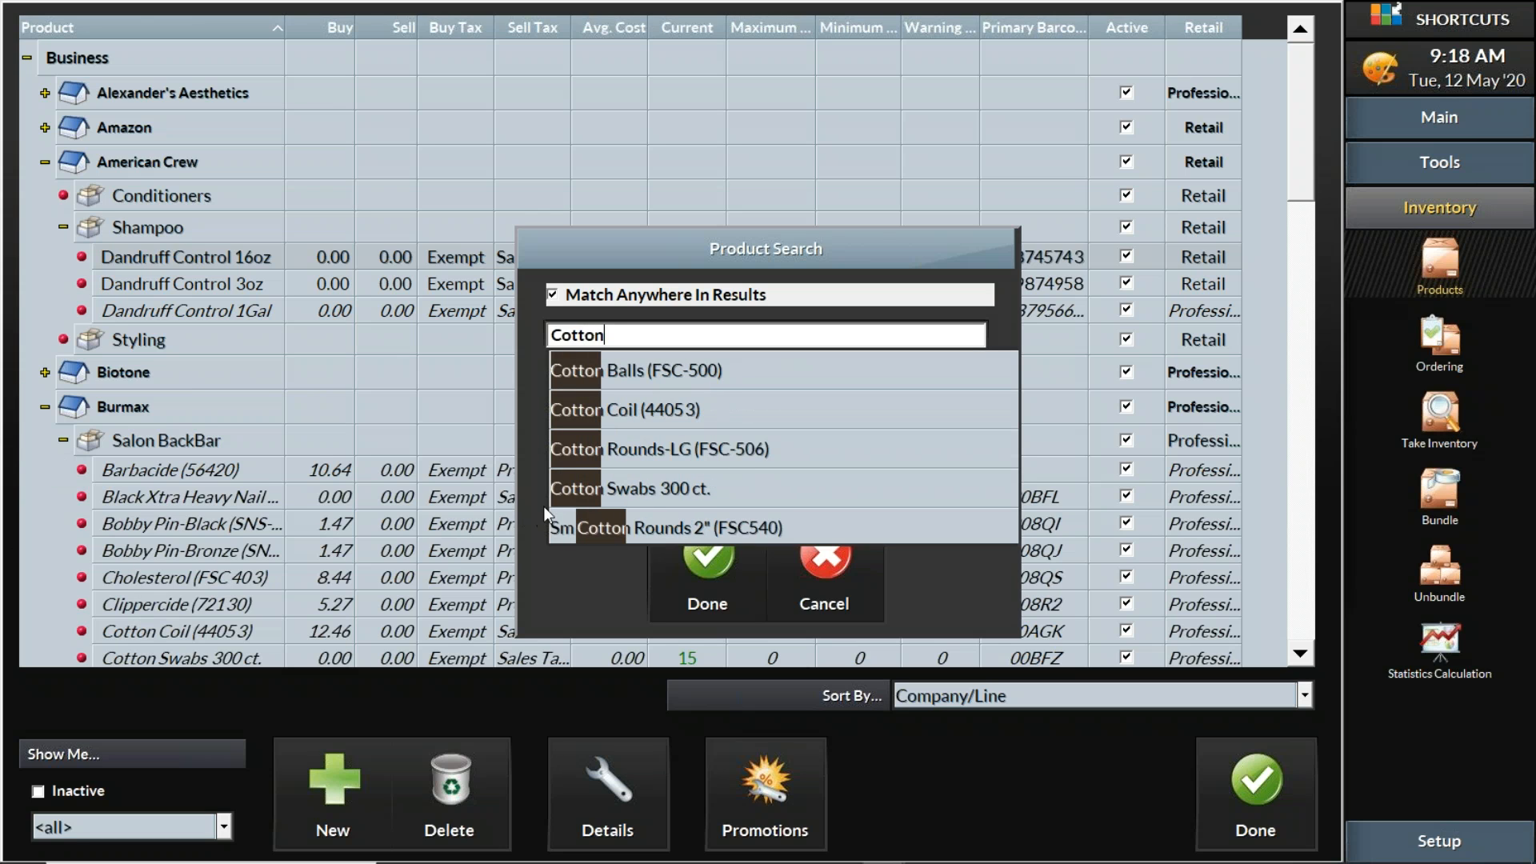
pyautogui.click(694, 448)
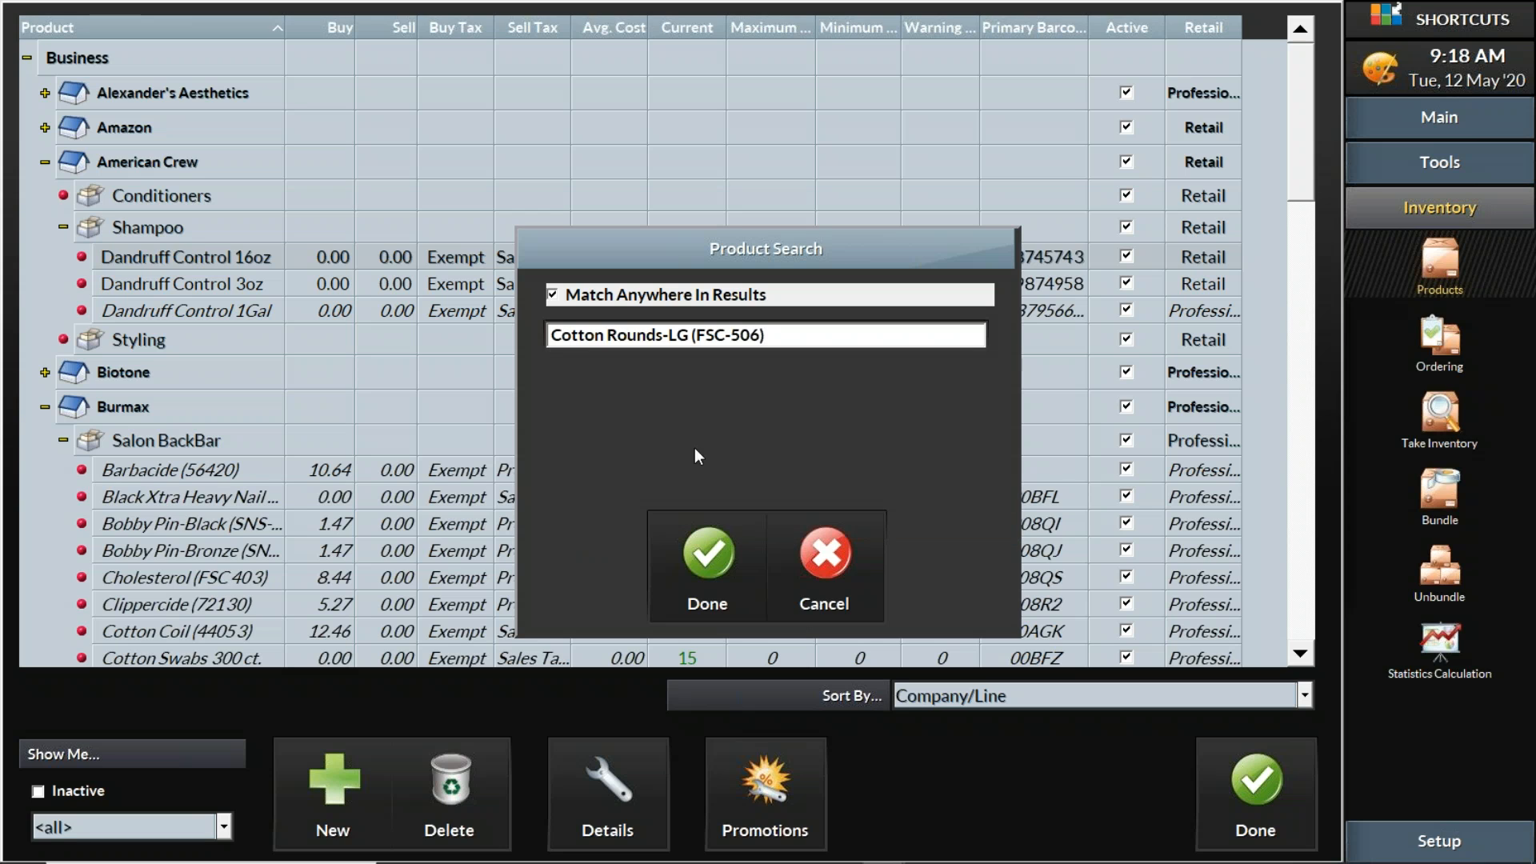
pyautogui.click(704, 546)
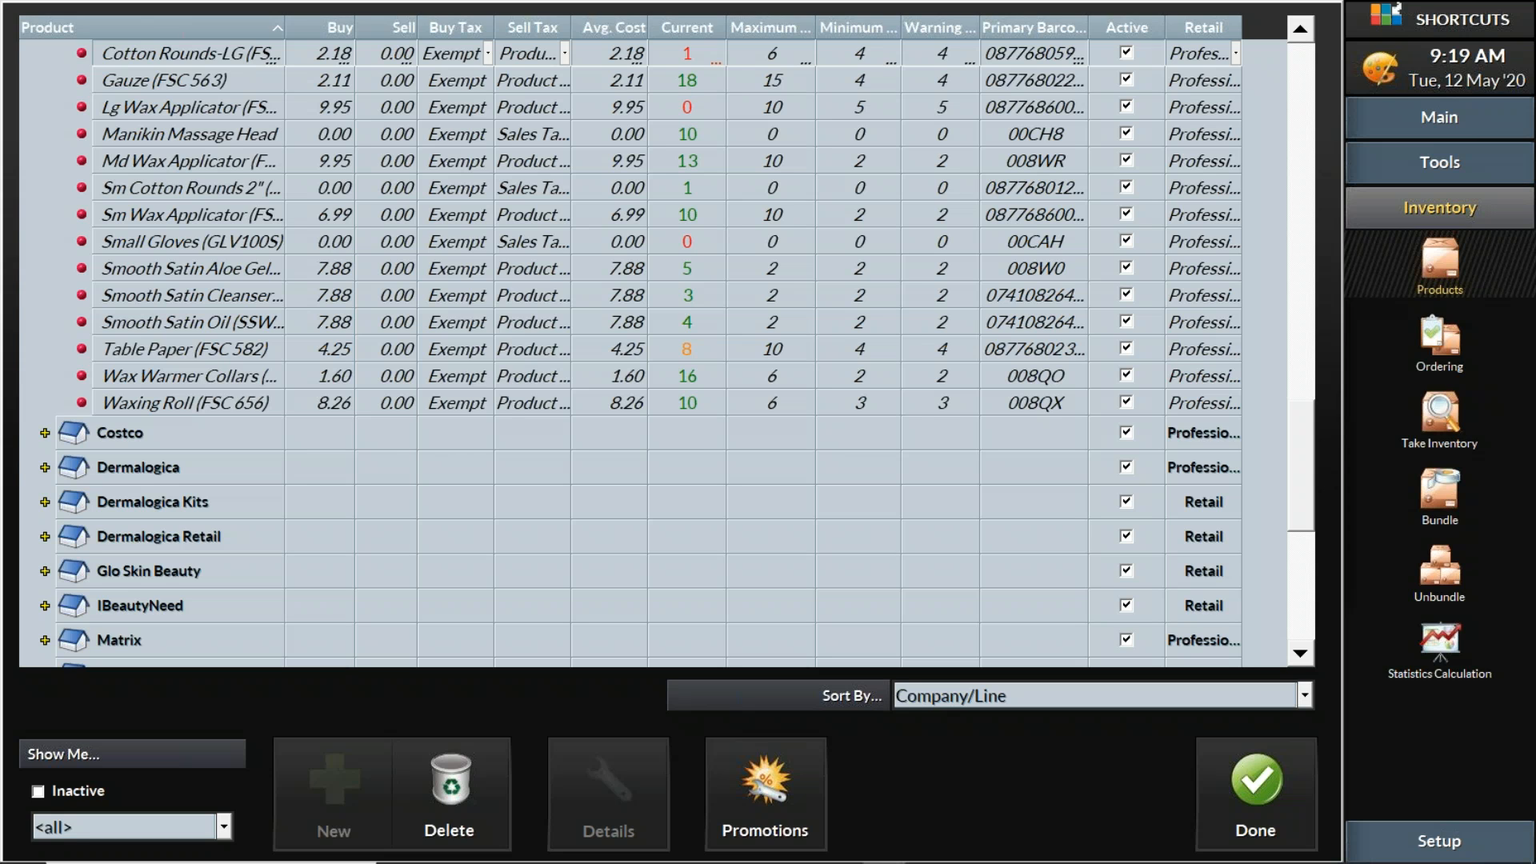
pyautogui.hotkey('ctrl', 'b')
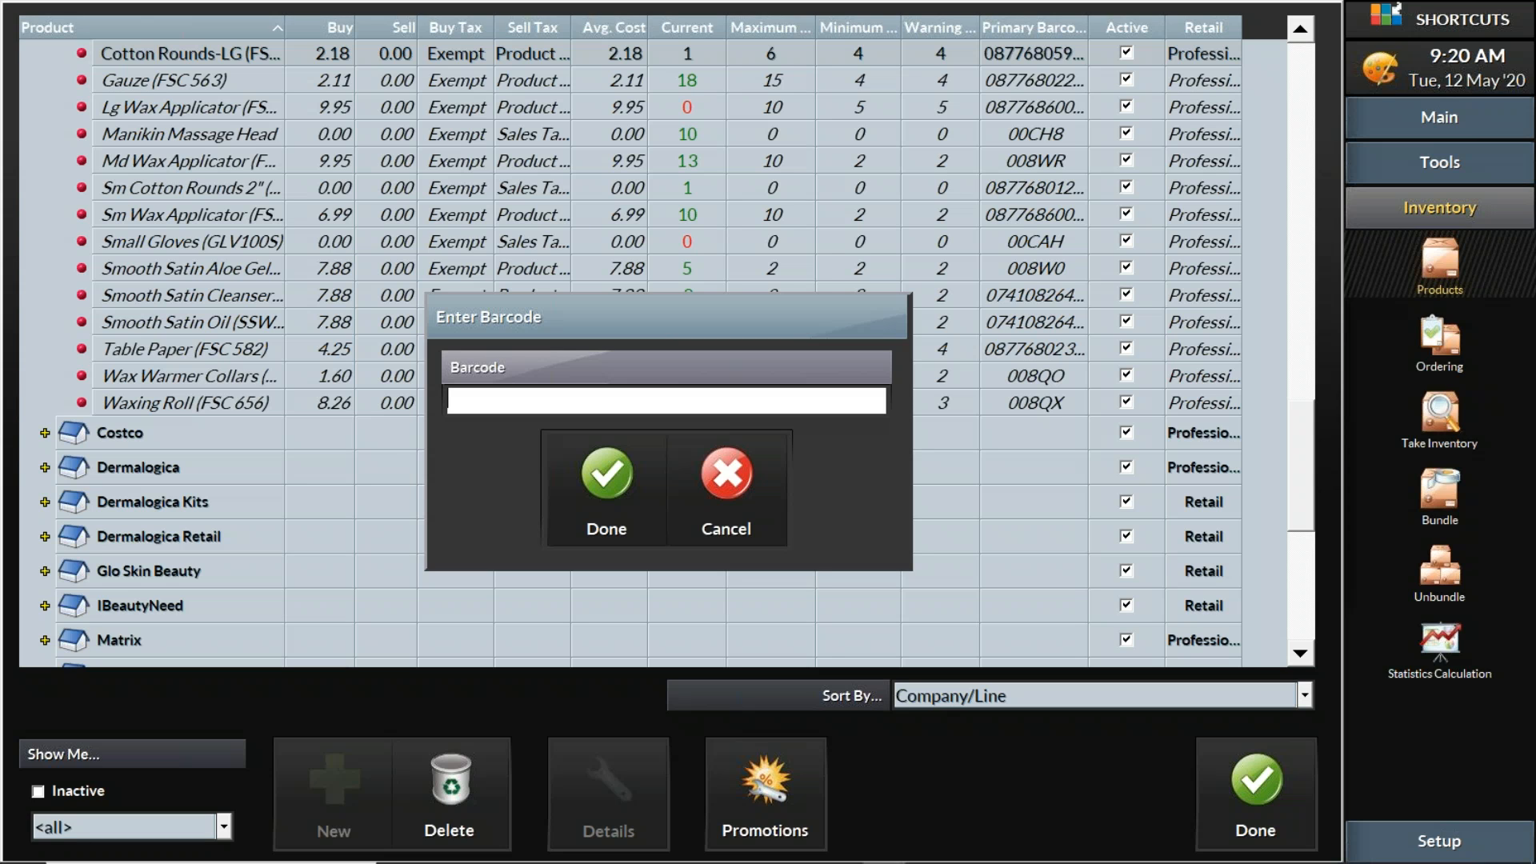
pyautogui.click(743, 485)
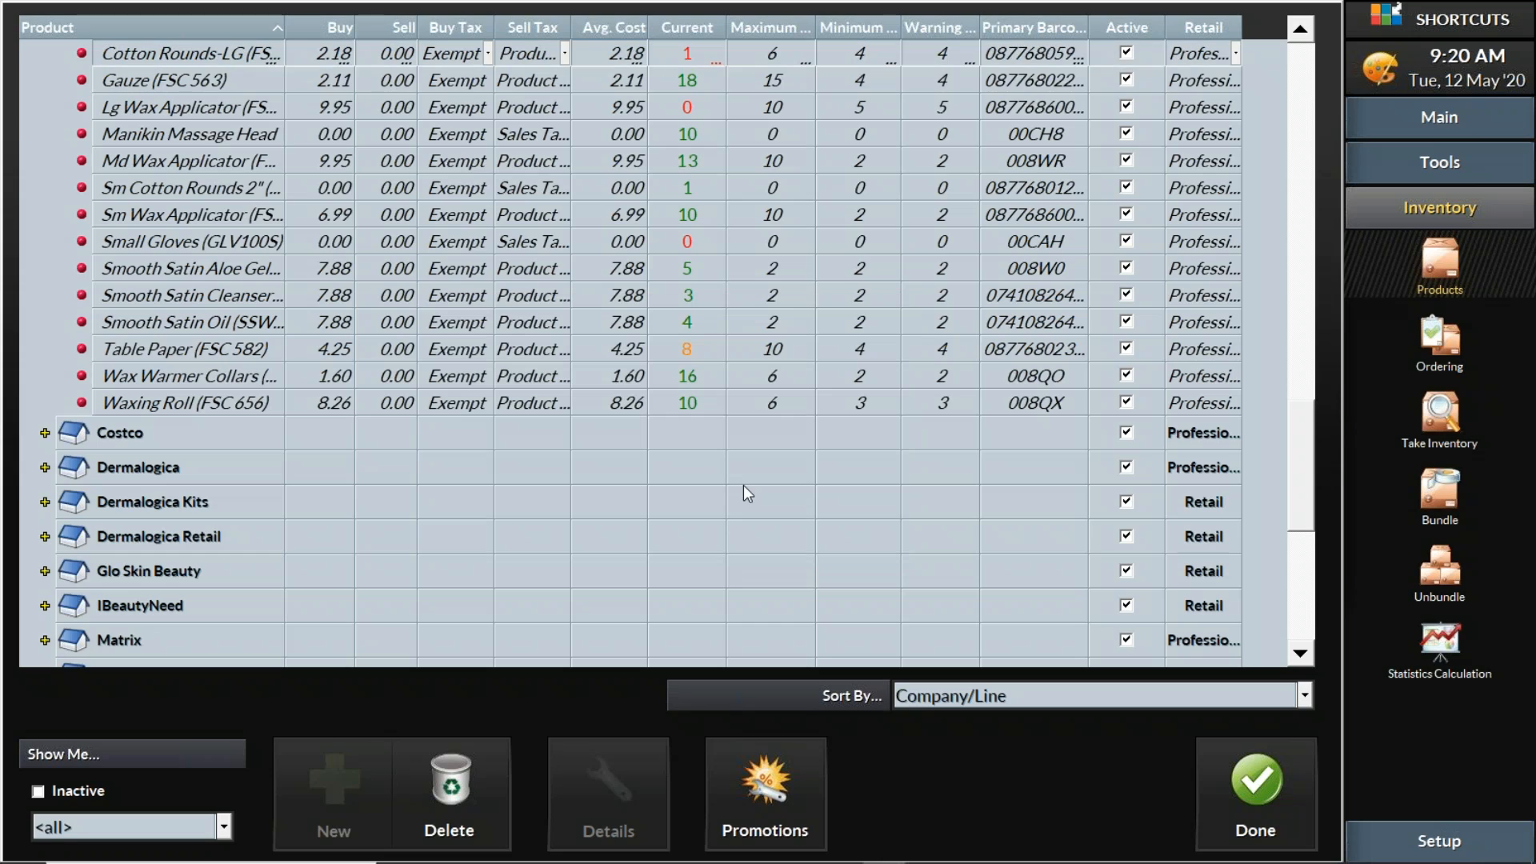
pyautogui.scroll(15, 863, 327)
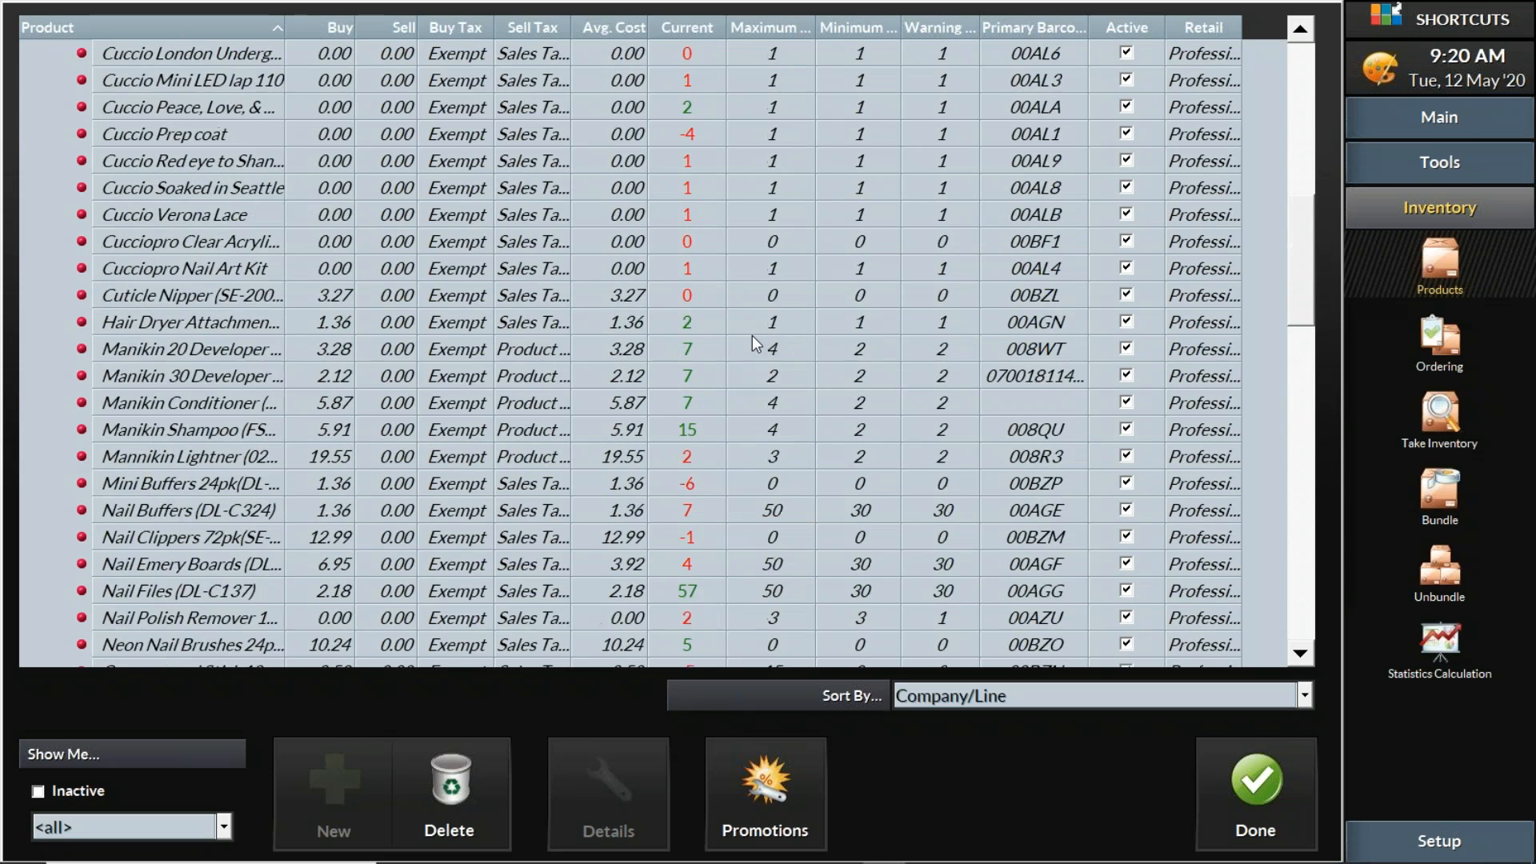
pyautogui.scroll(5, 744, 338)
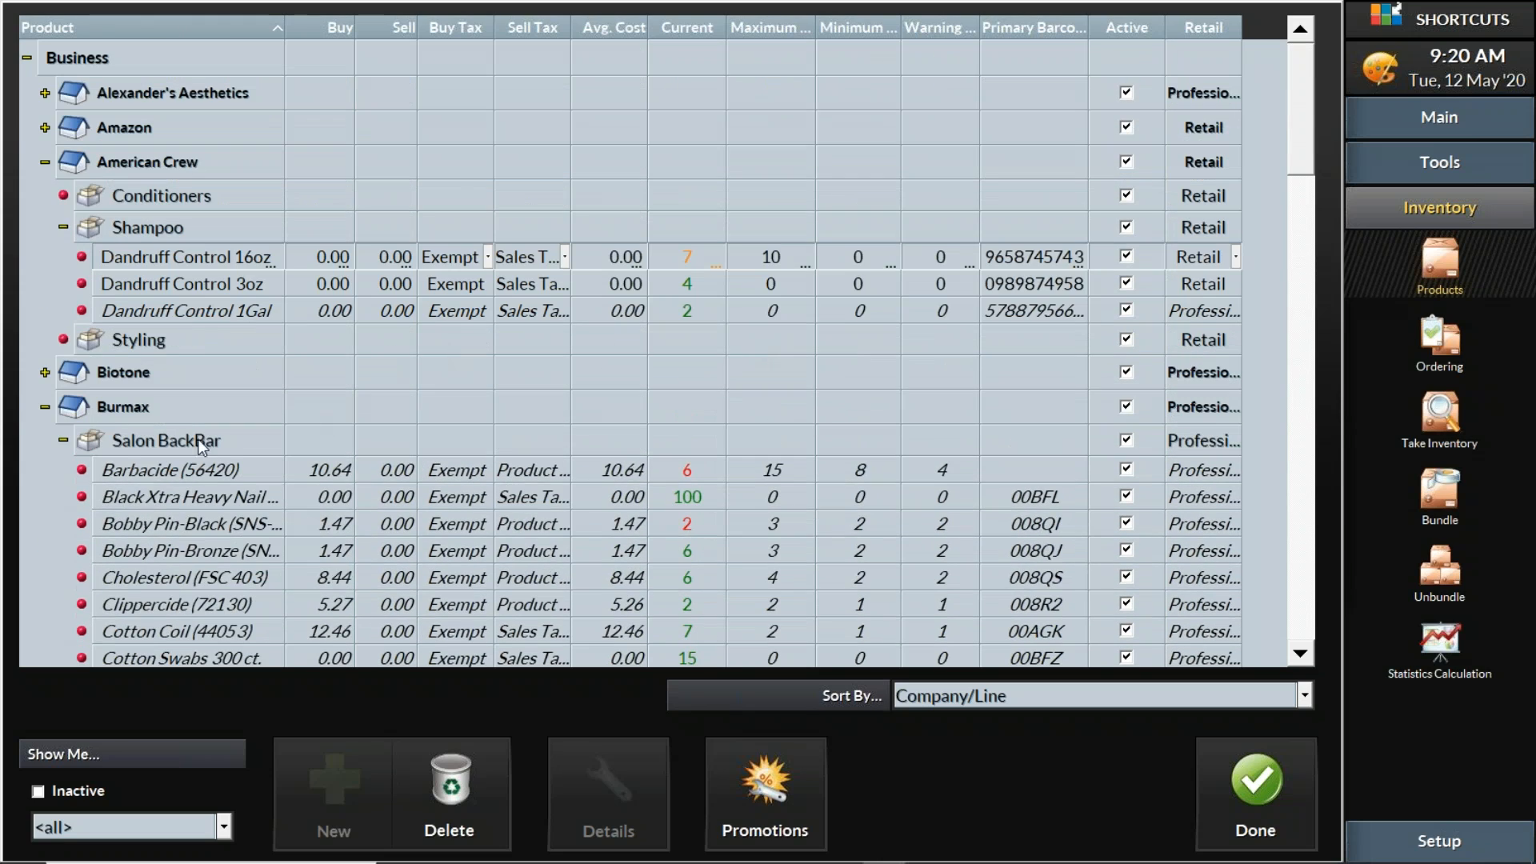
pyautogui.click(62, 439)
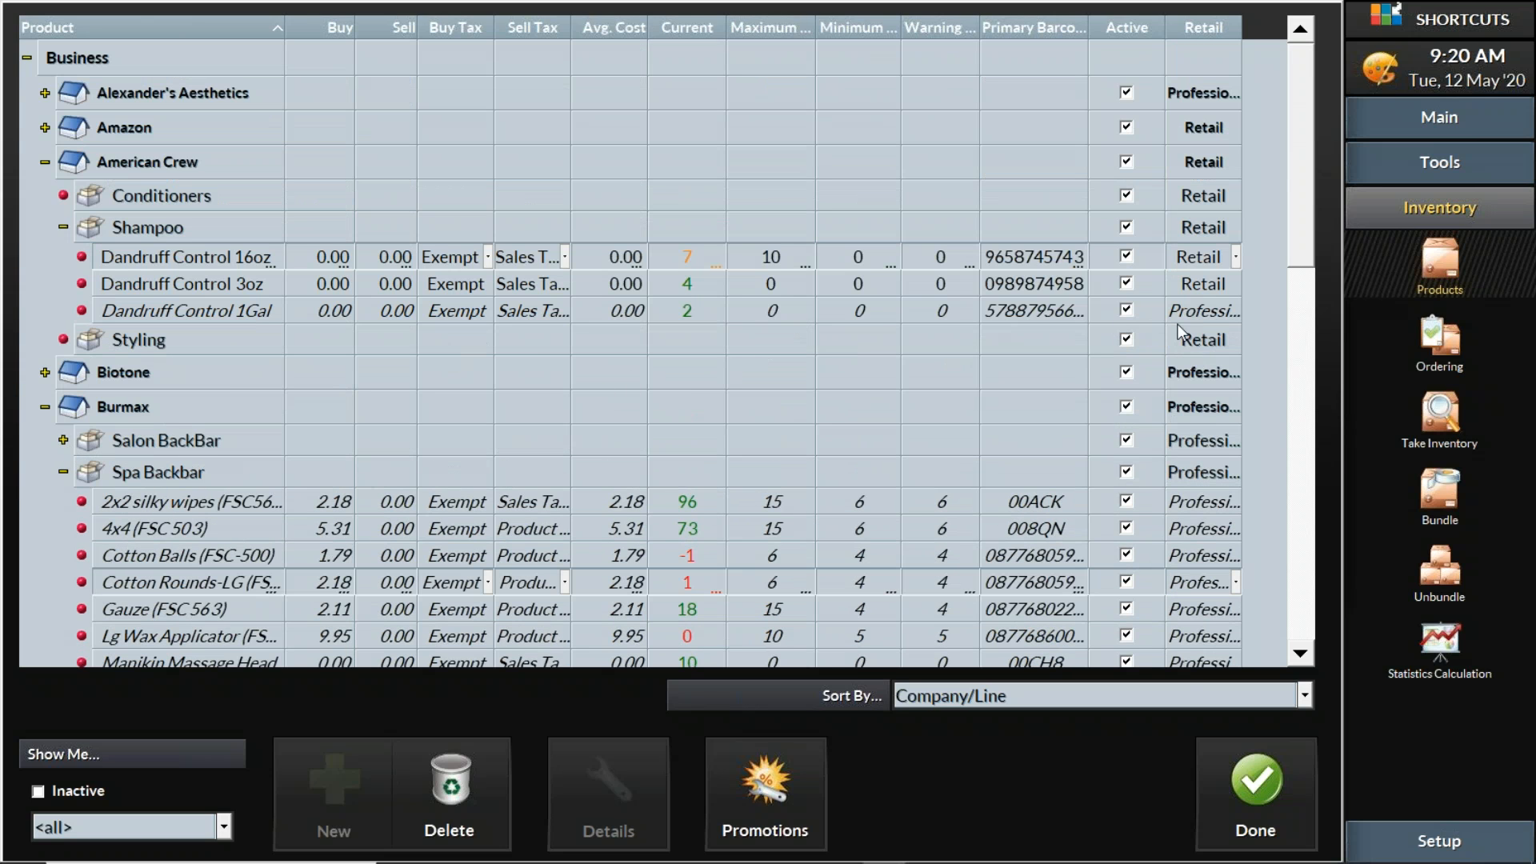
pyautogui.click(1010, 281)
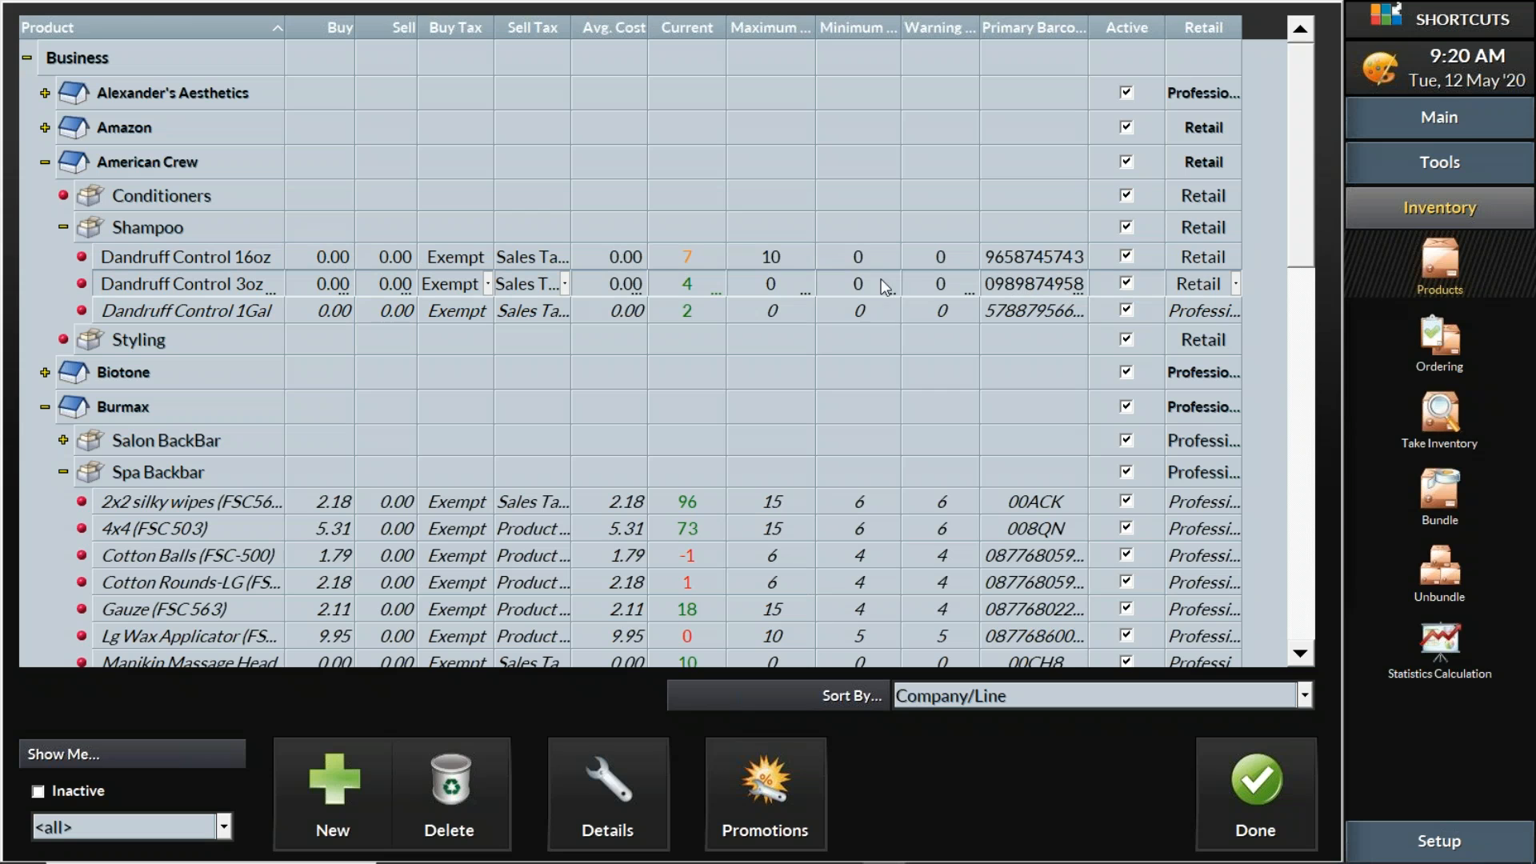
pyautogui.click(1006, 256)
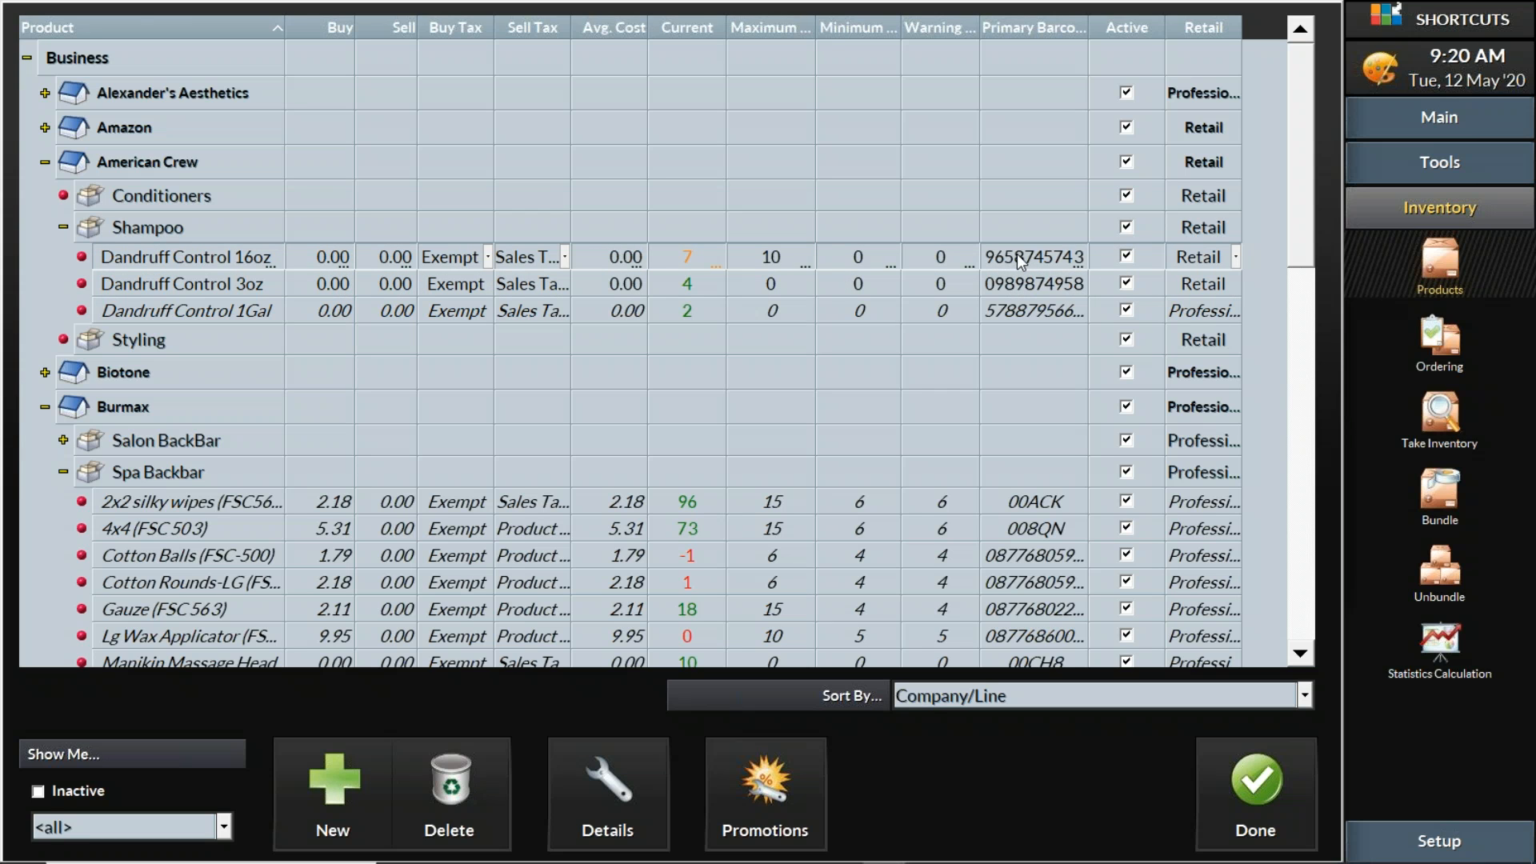
pyautogui.click(1016, 253)
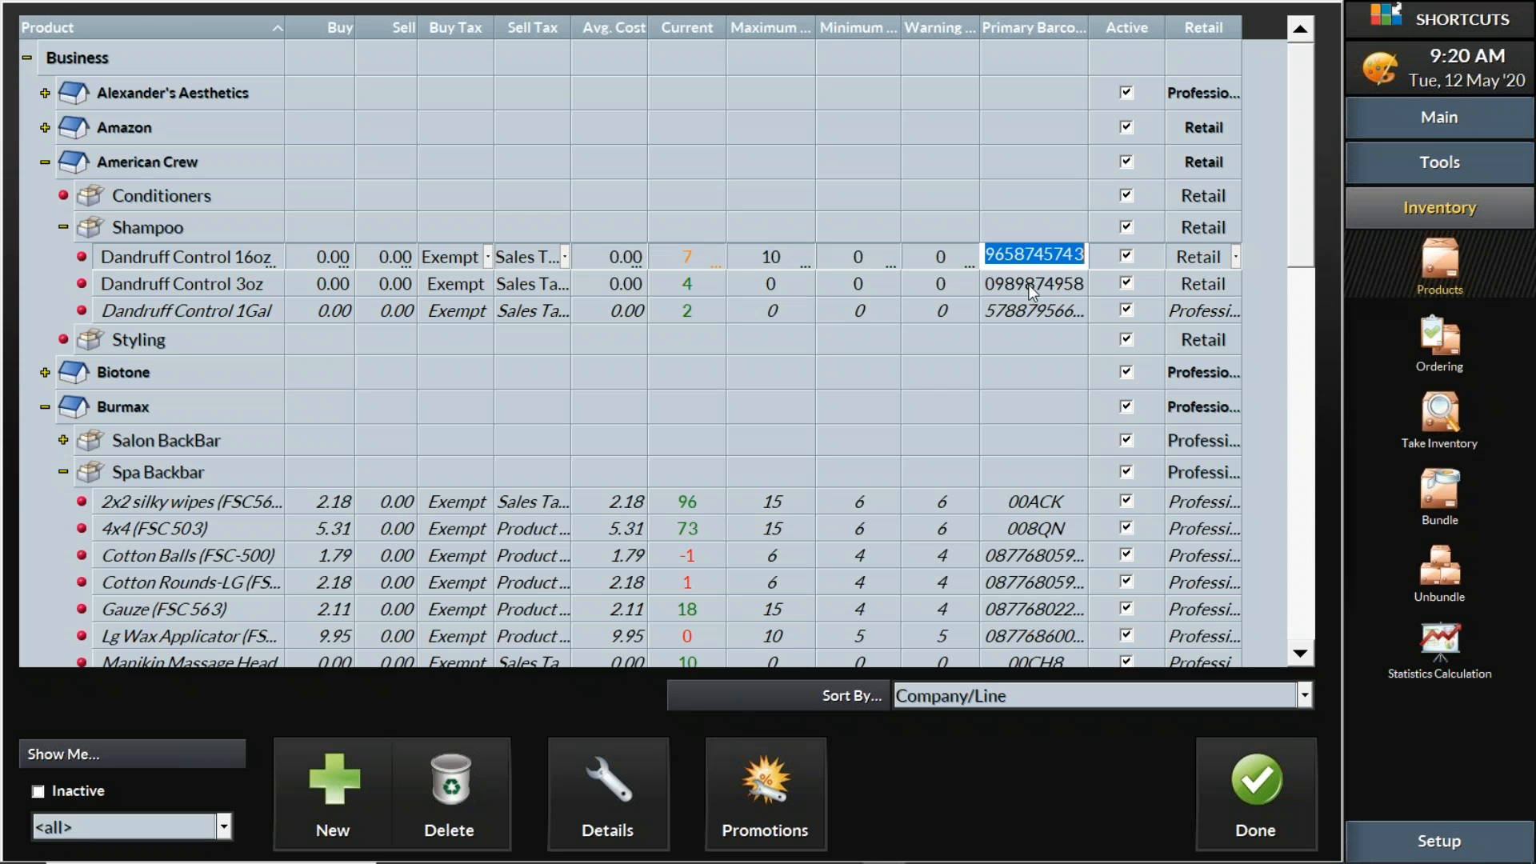
pyautogui.click(1019, 255)
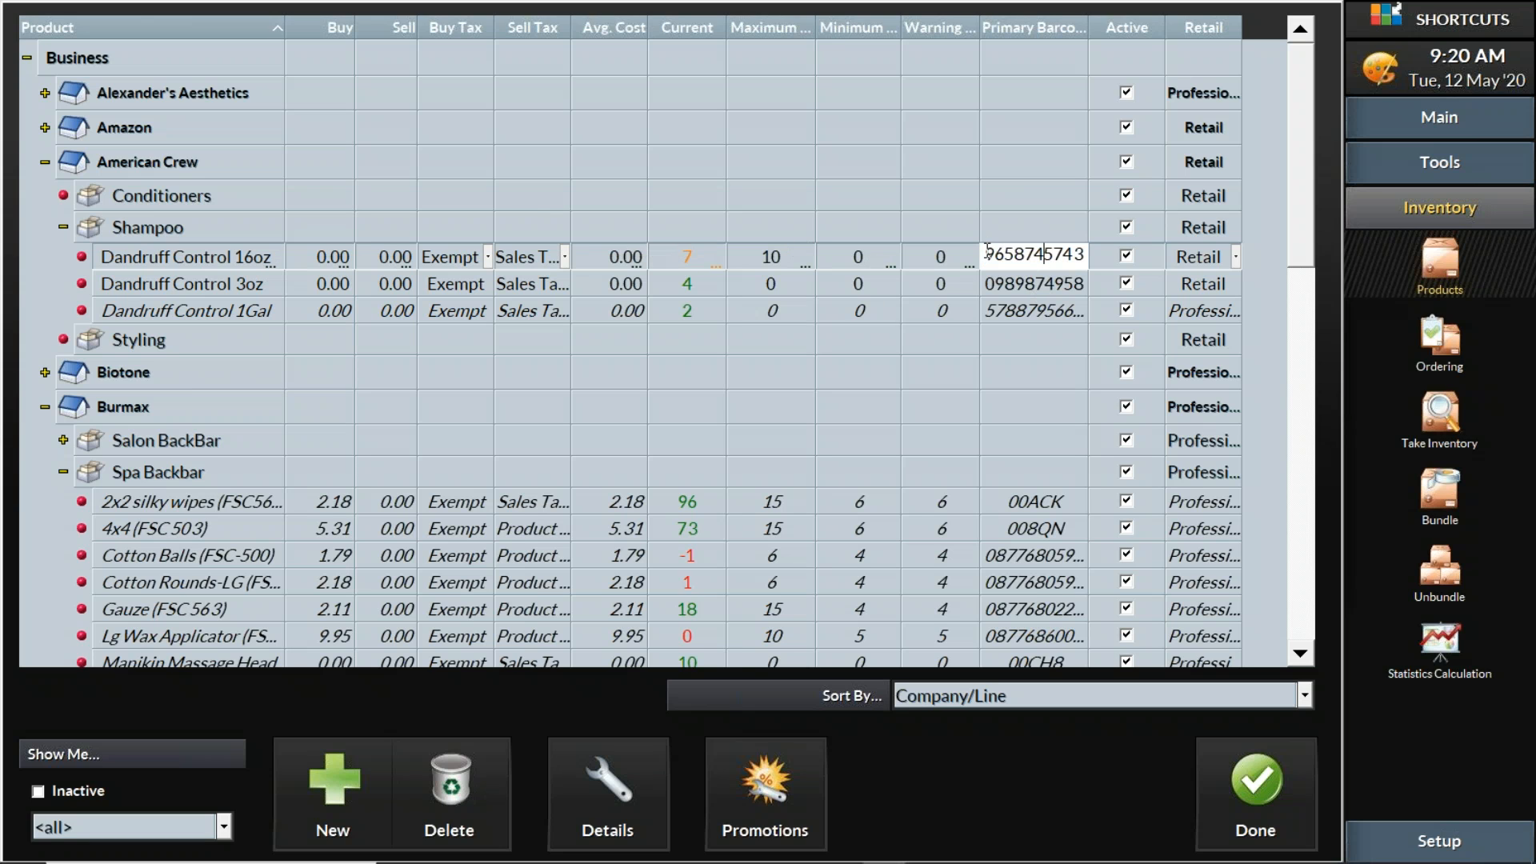
pyautogui.moveTo(986, 254); pyautogui.dragTo(1104, 257)
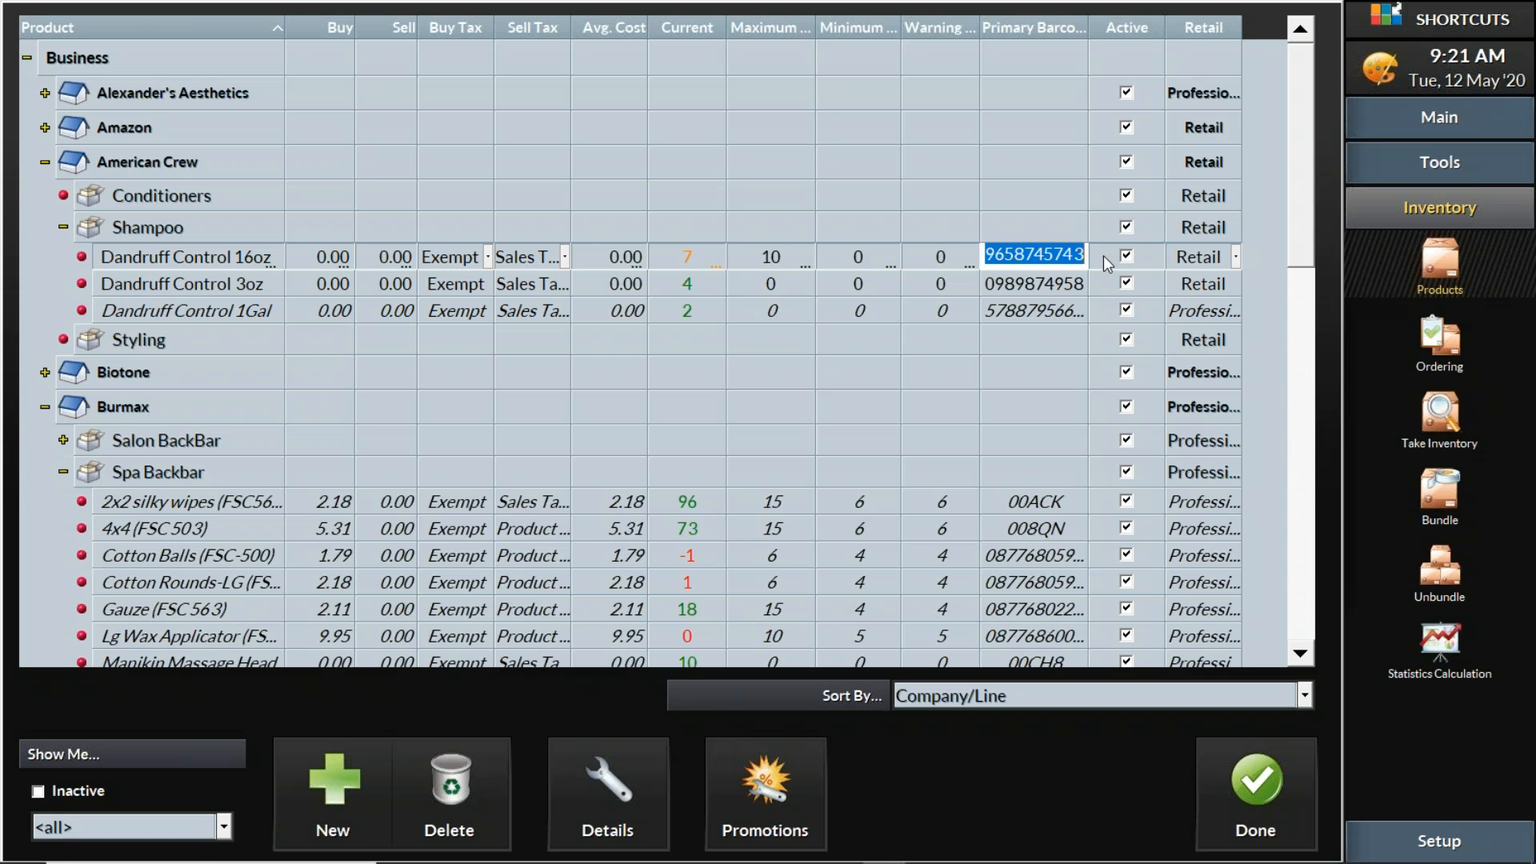
pyautogui.click(199, 259)
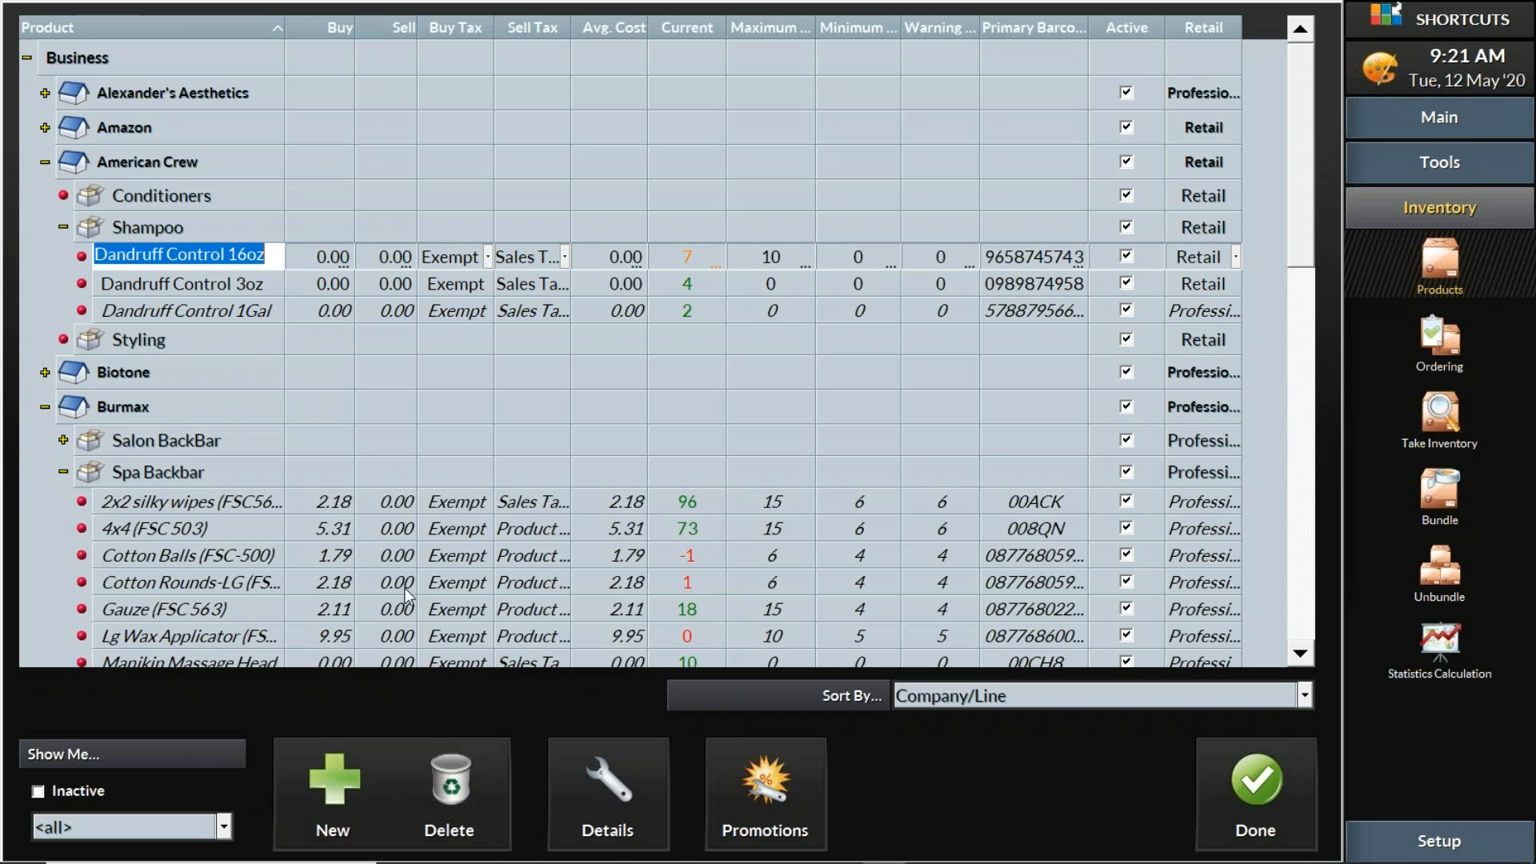
pyautogui.click(619, 757)
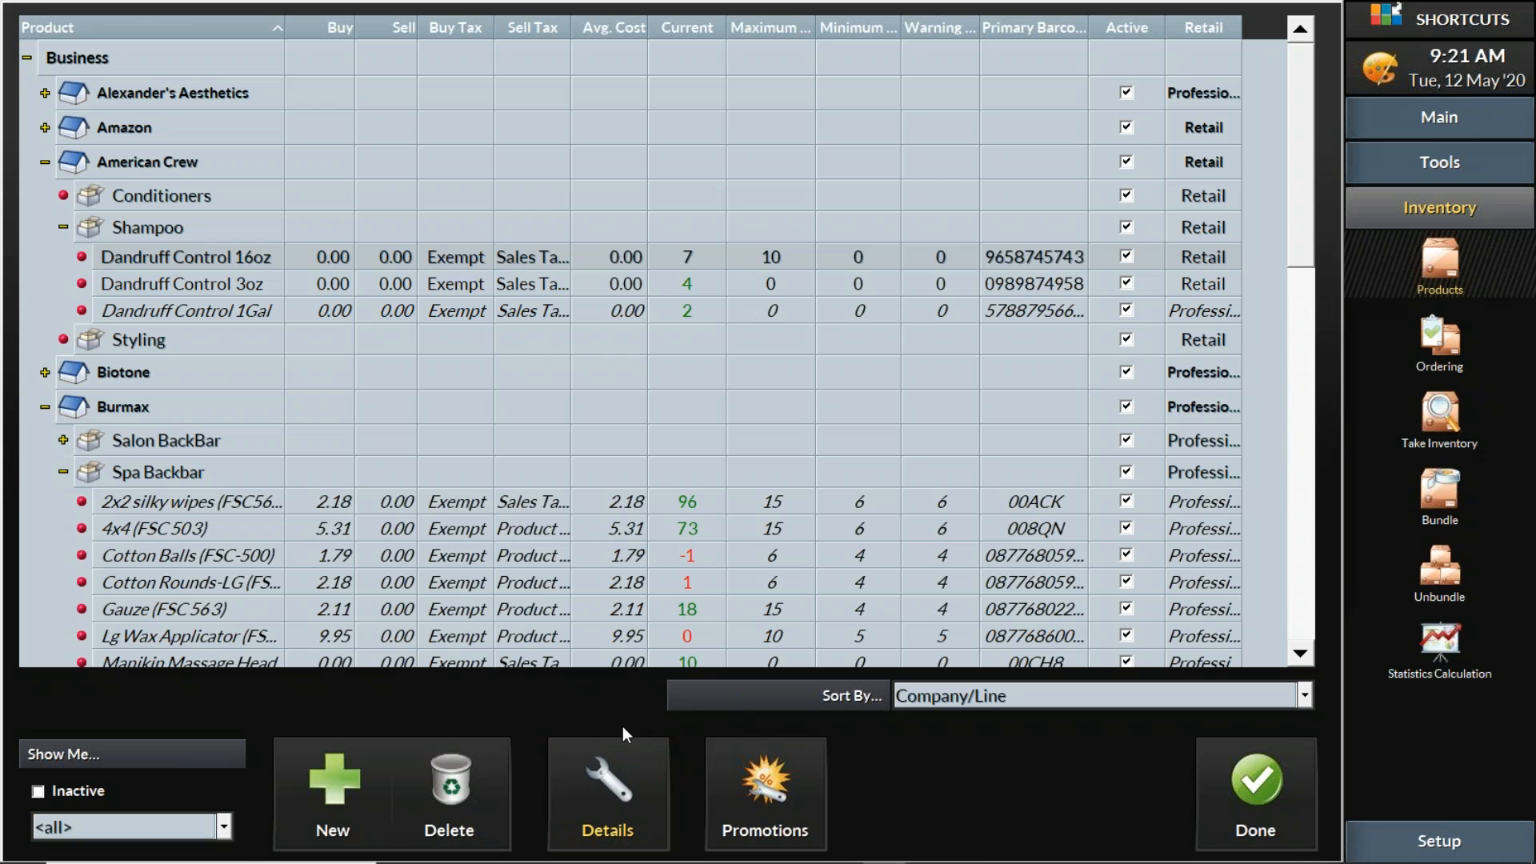
pyautogui.click(626, 767)
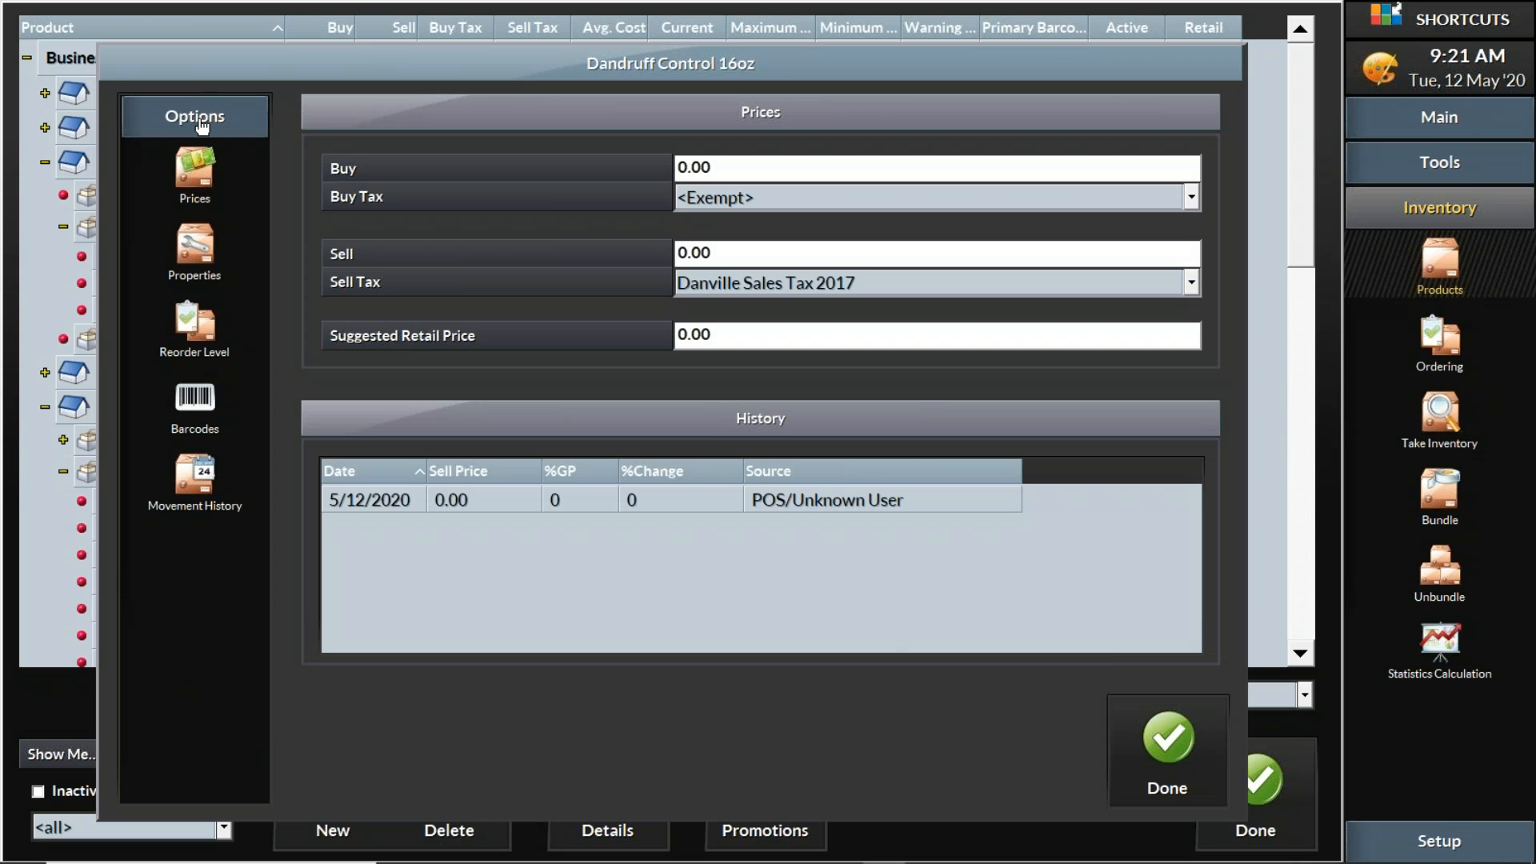
pyautogui.click(192, 407)
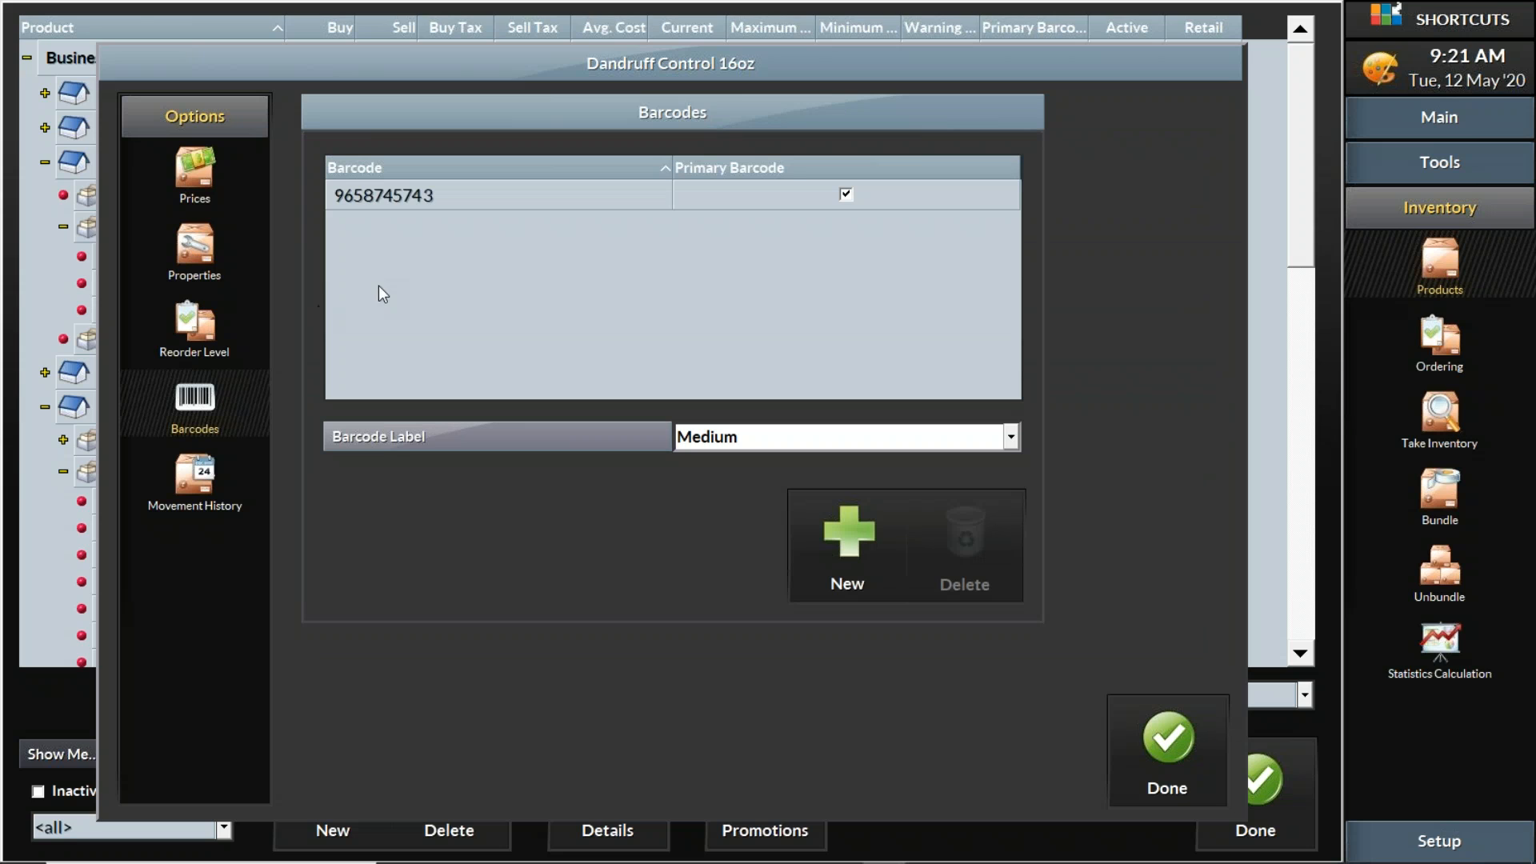
pyautogui.click(476, 191)
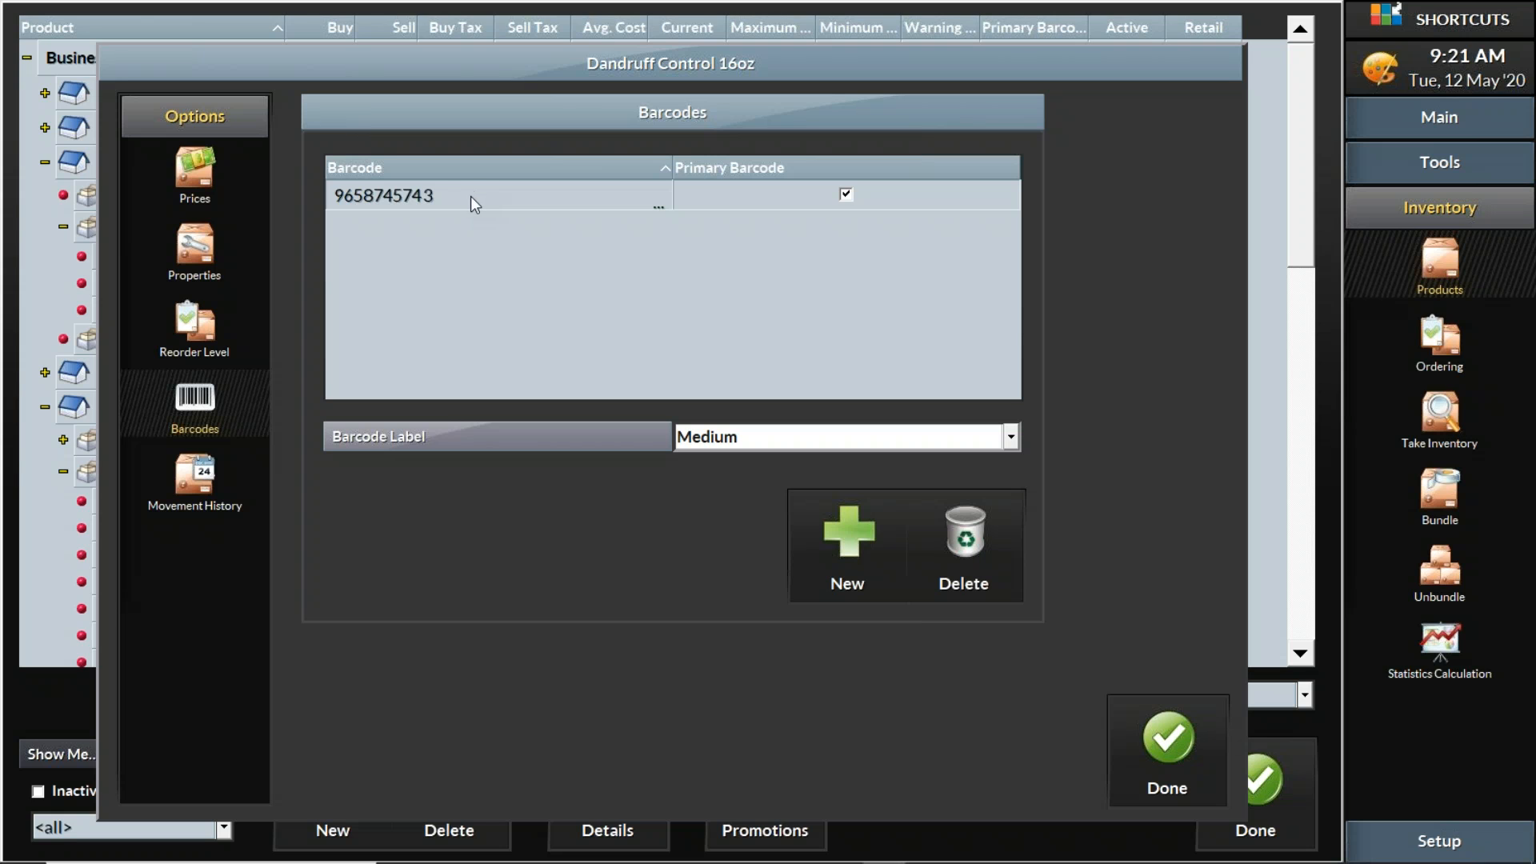
pyautogui.click(861, 563)
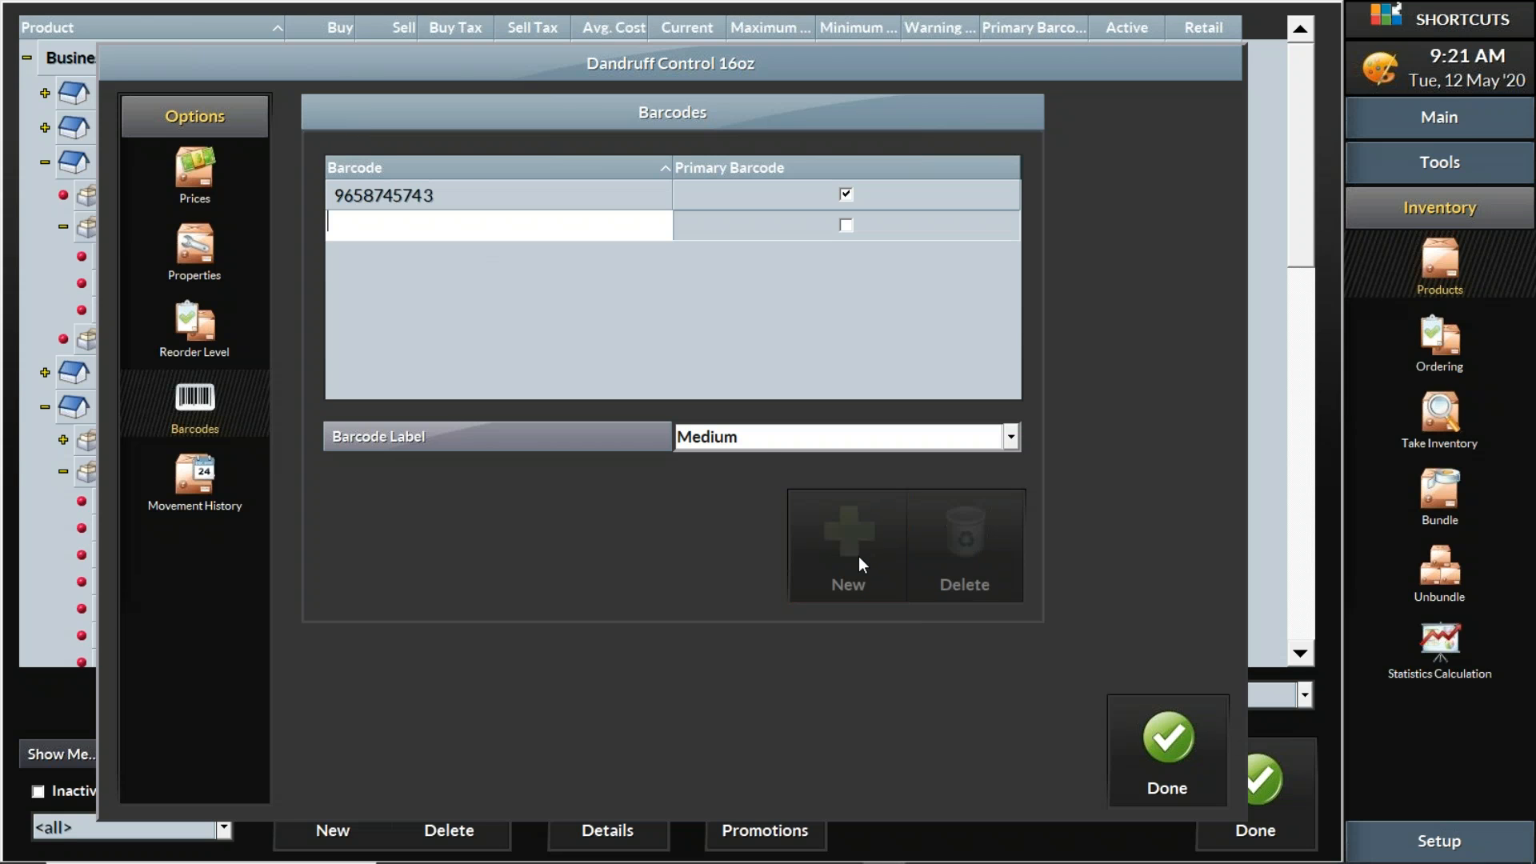
pyautogui.write('0987987097')
pyautogui.click(724, 347)
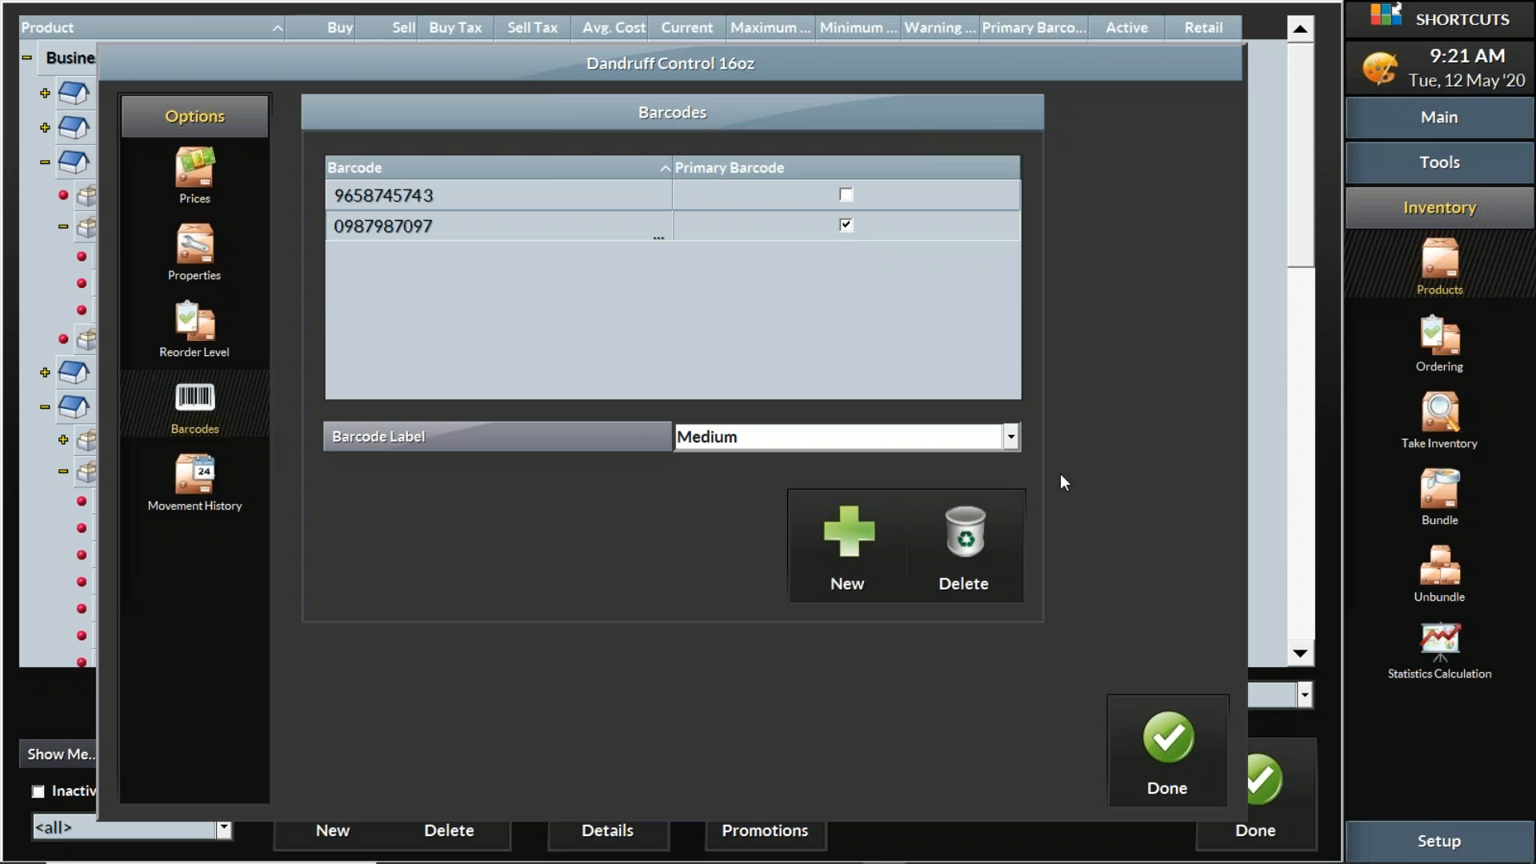
pyautogui.click(1168, 752)
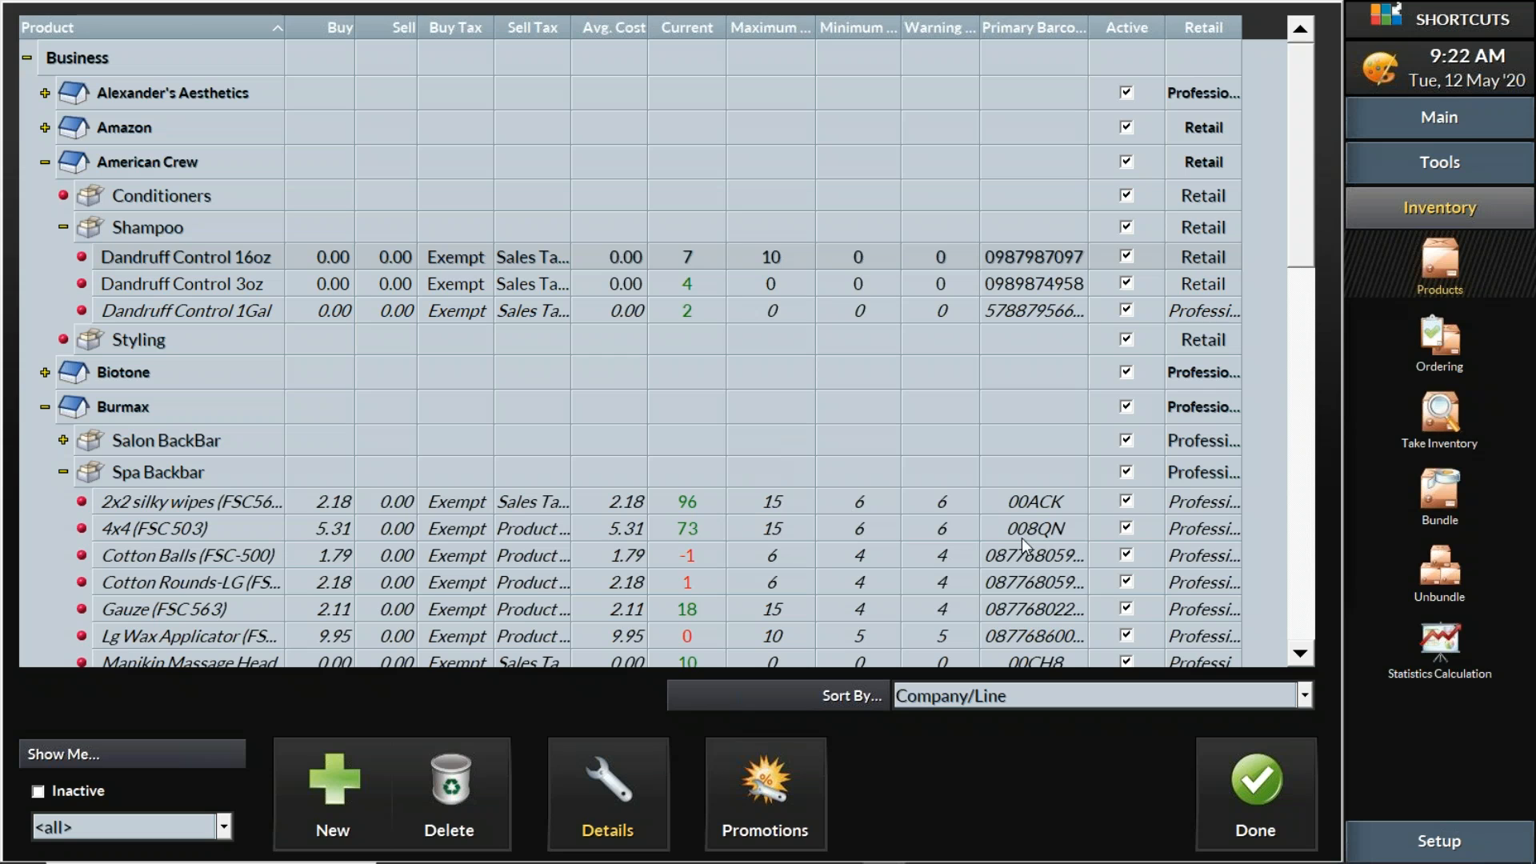
# Open the Sort By dropdown beneath the product grid
pyautogui.click(1083, 694)
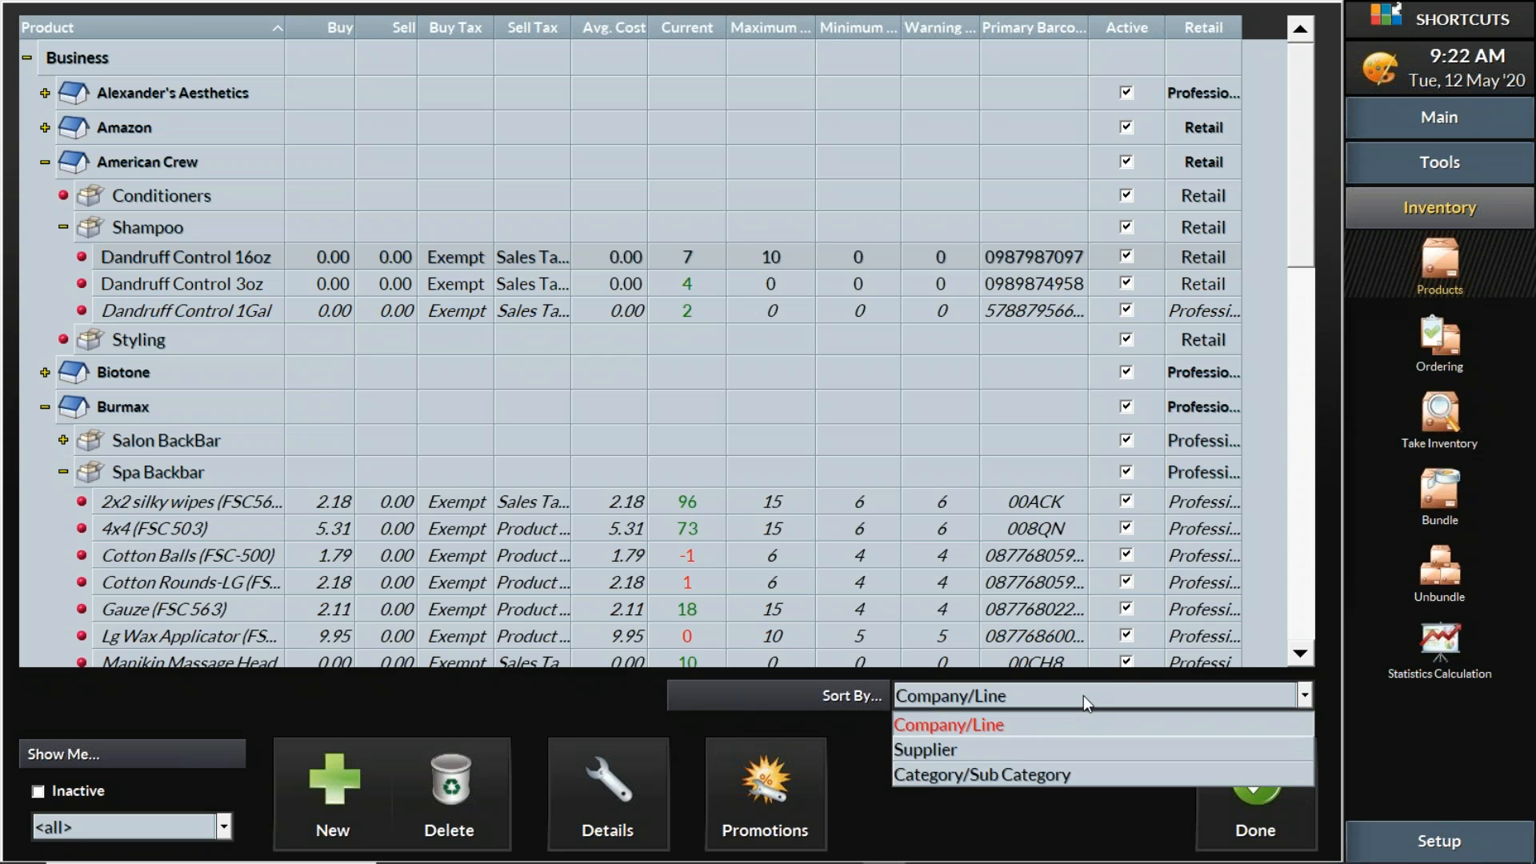
# Sort the products by Supplier and expand the <No Supplier> group at the end of the list
pyautogui.click(1054, 756)
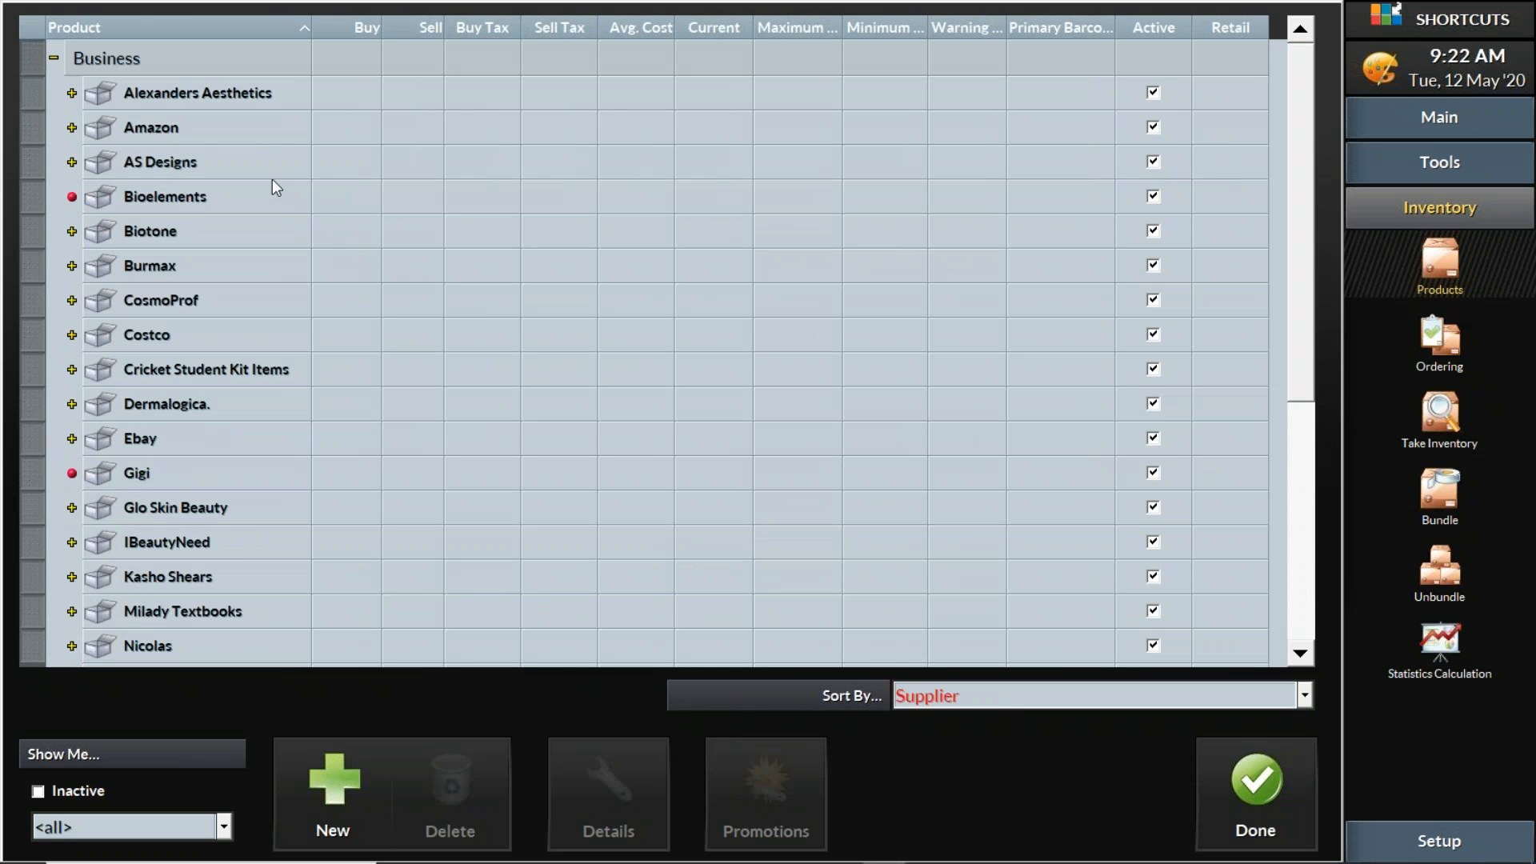
pyautogui.scroll(-2, 194, 132)
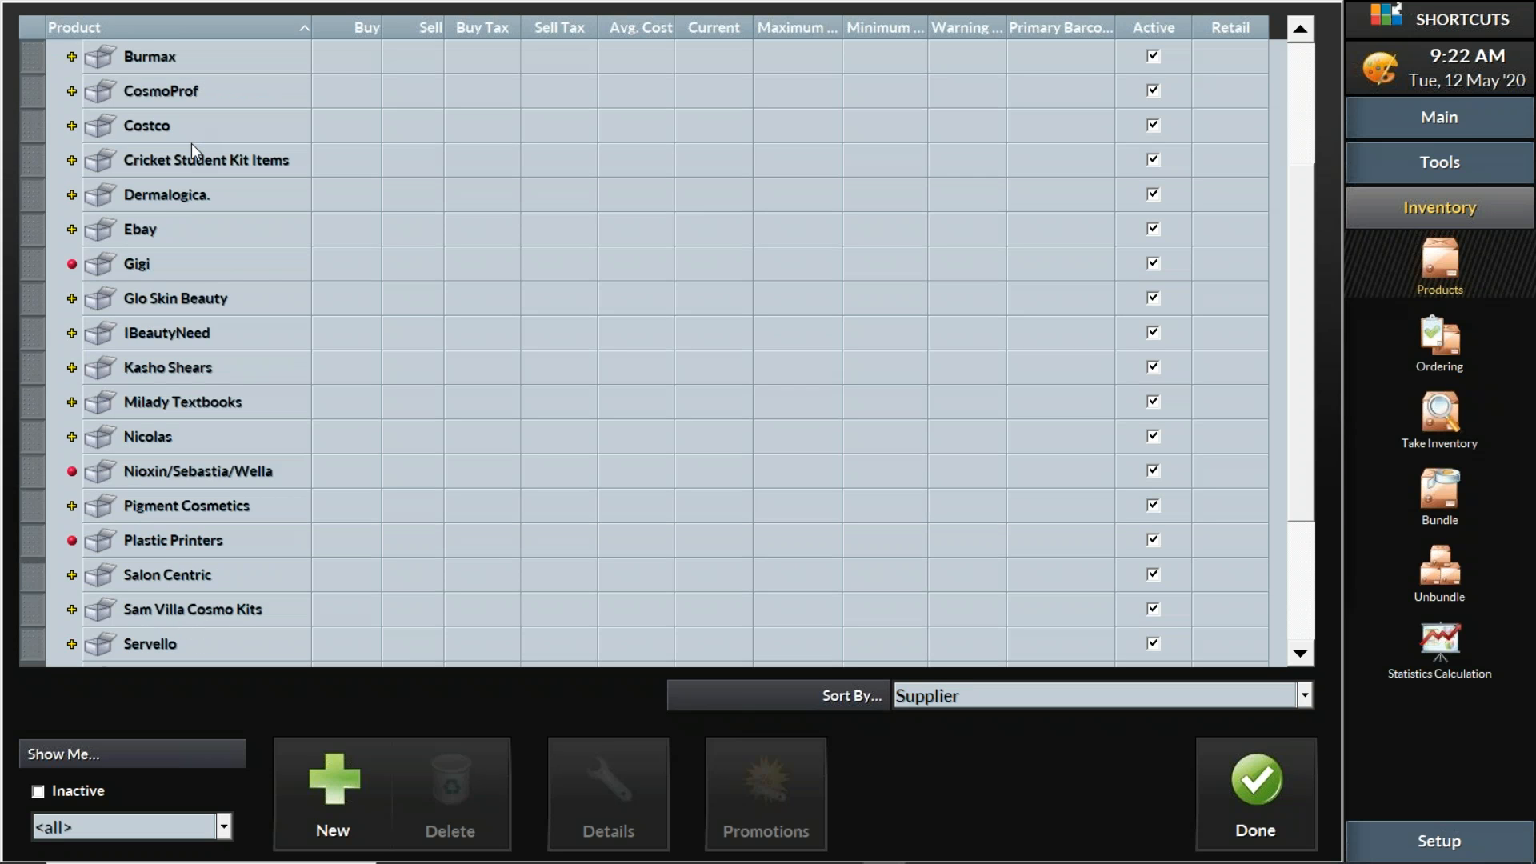
pyautogui.scroll(-2, 191, 142)
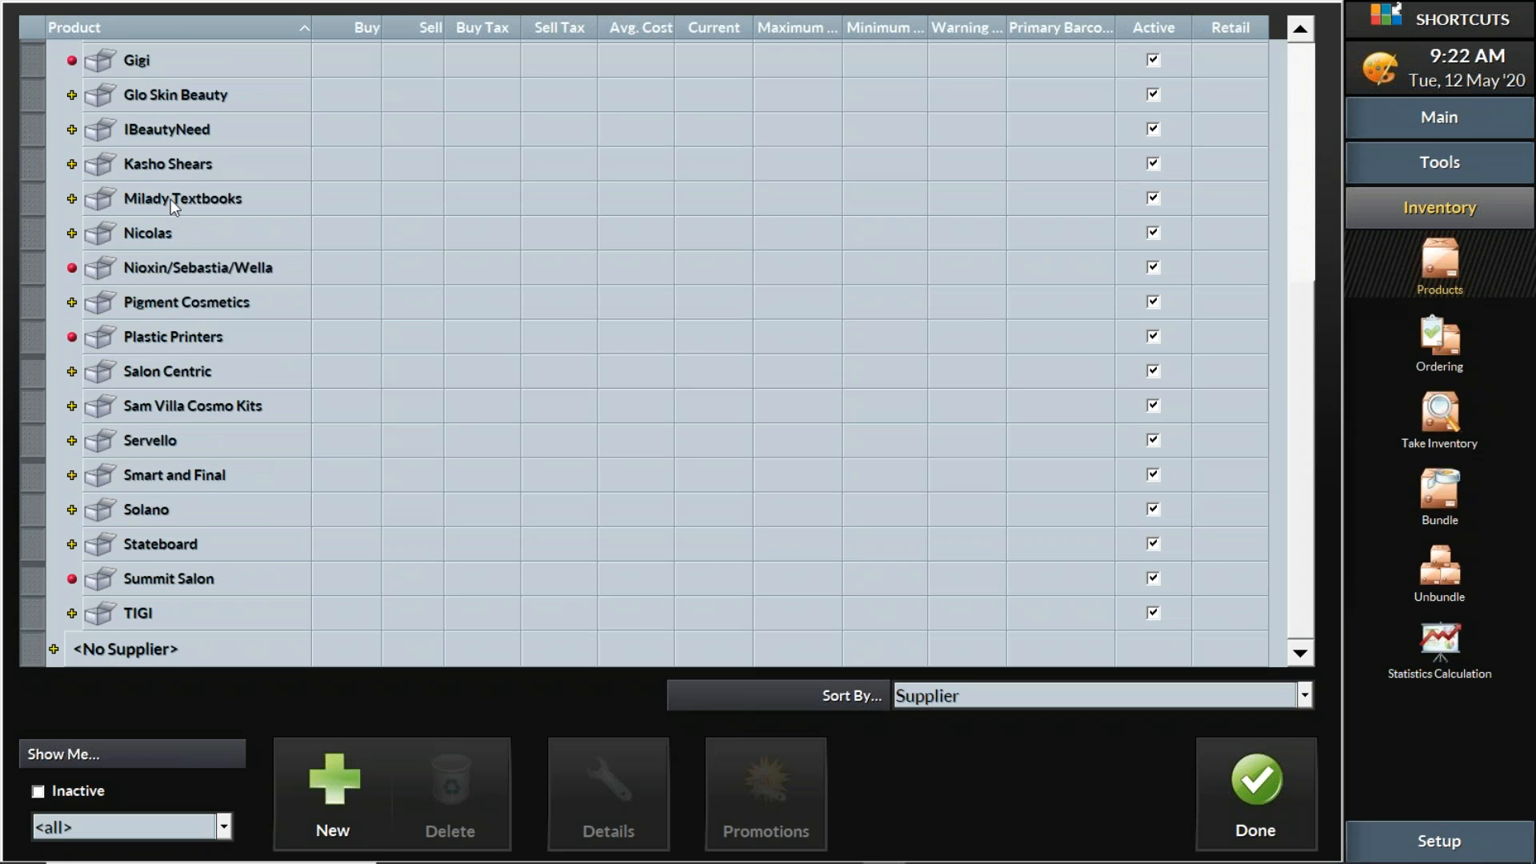
pyautogui.click(53, 649)
pyautogui.scroll(-7, 213, 530)
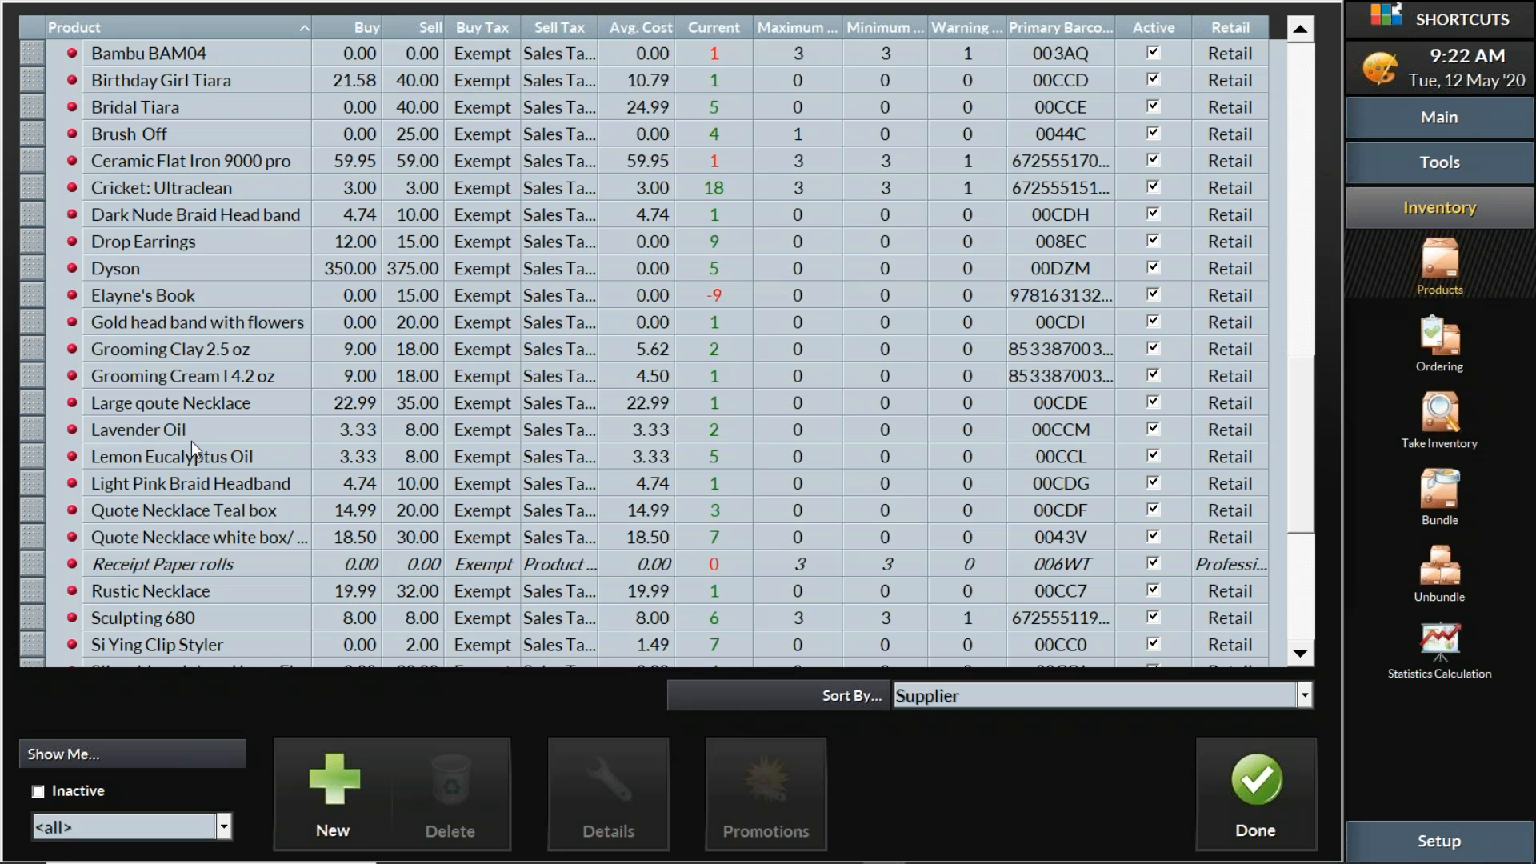
pyautogui.scroll(5, 159, 450)
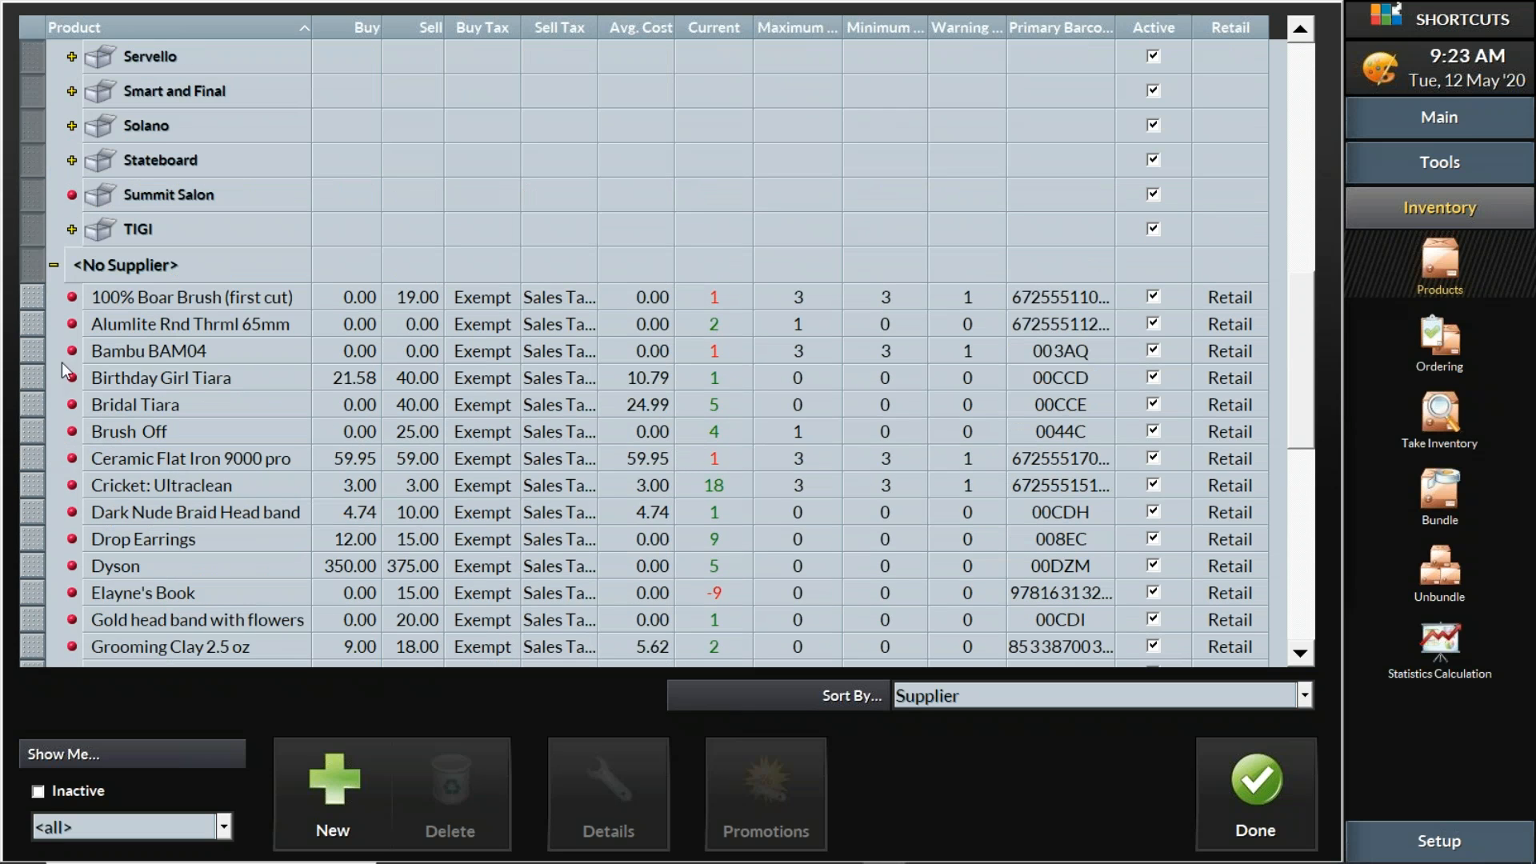
# Multi-select the Bridal Tiara, Brush Off and Ceramic Flat Iron 9000 pro rows under <No Supplier>
pyautogui.click(32, 379)
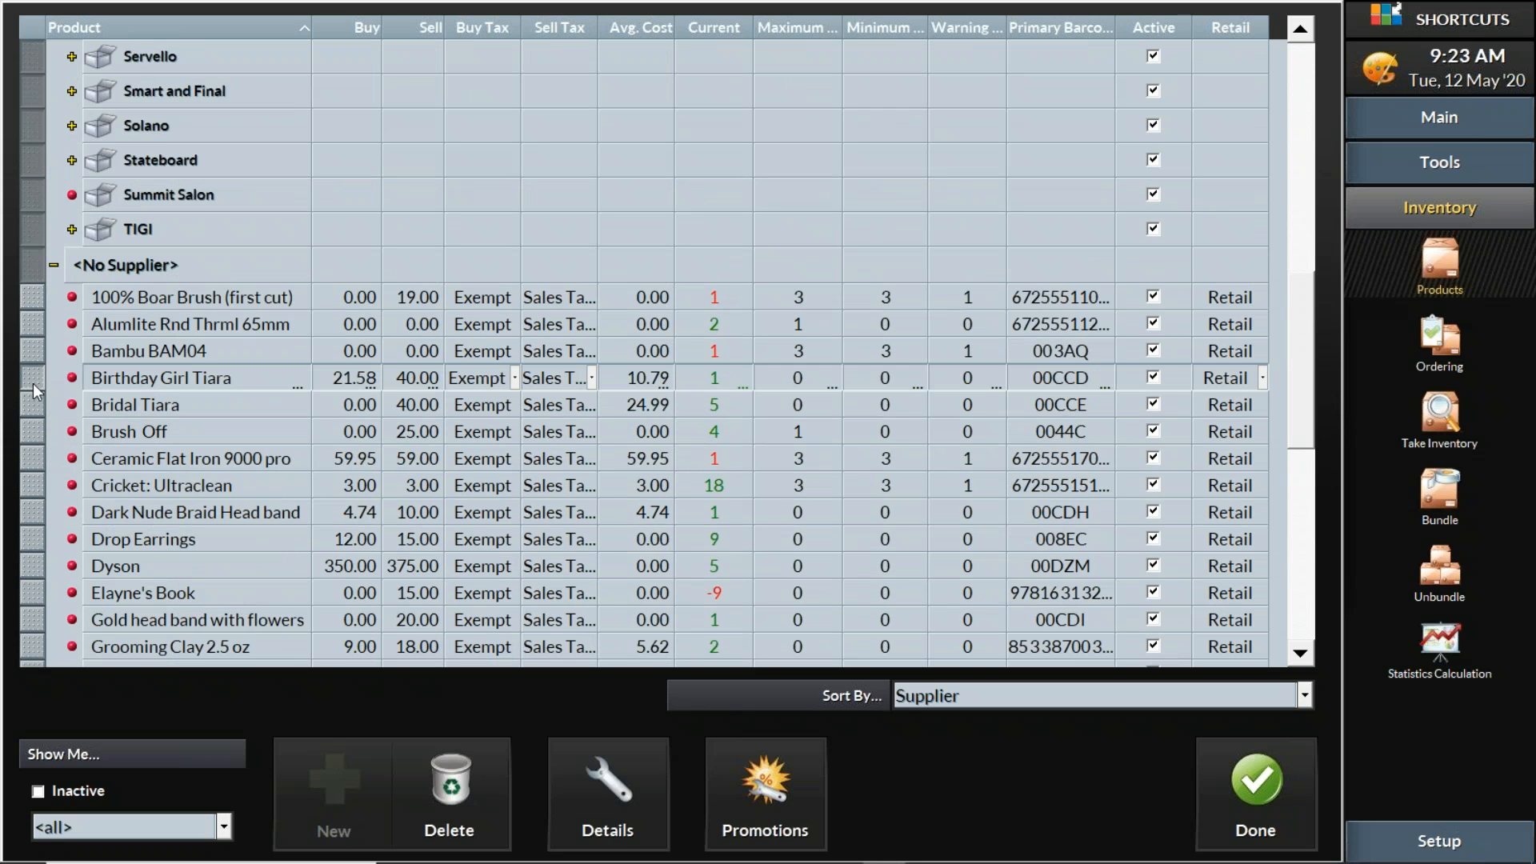
pyautogui.moveTo(34, 400); pyautogui.dragTo(32, 464)
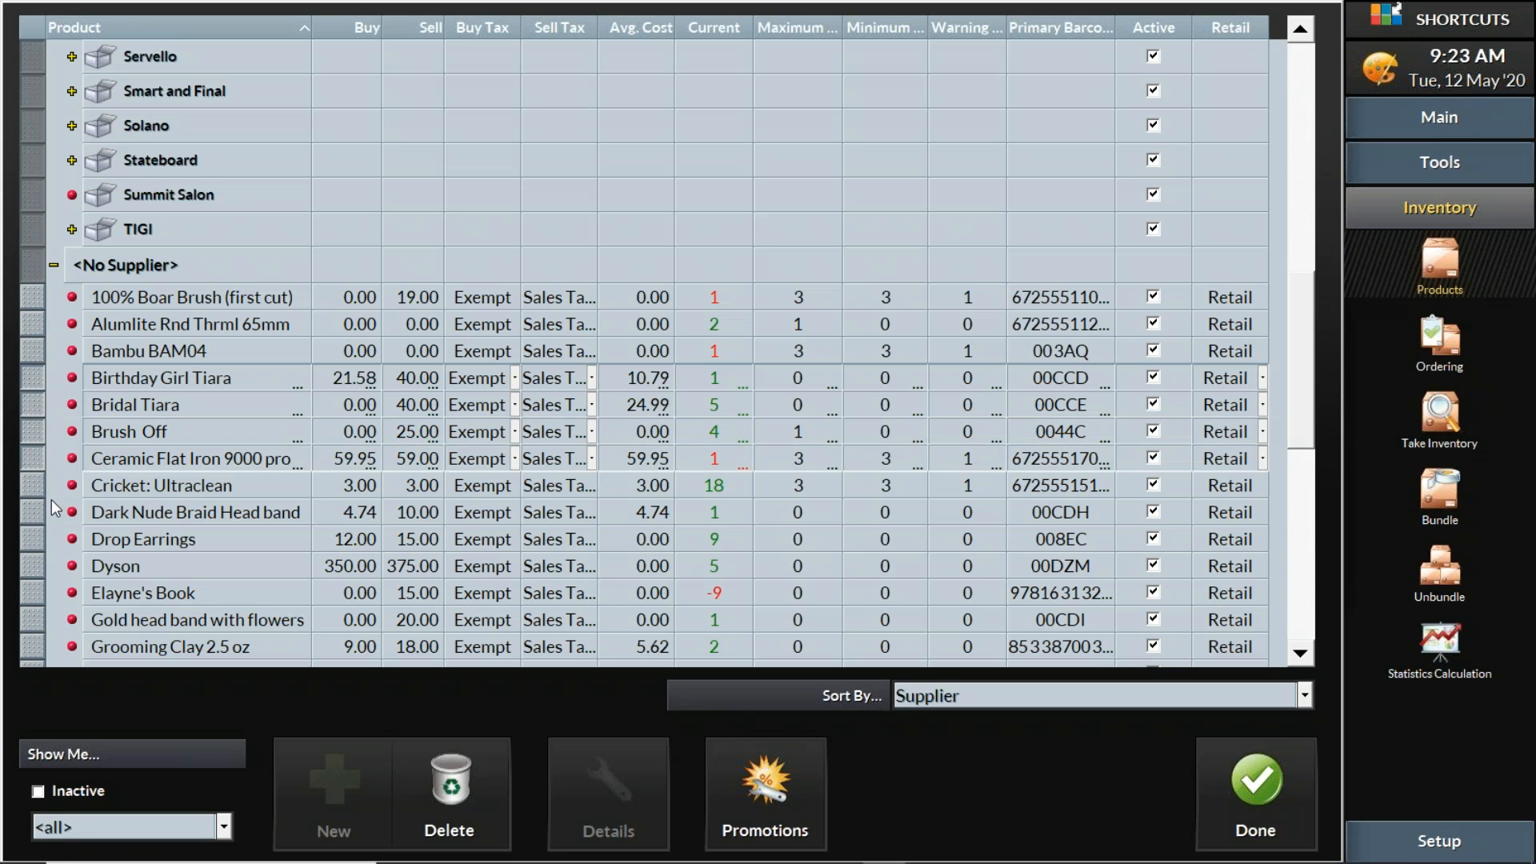
pyautogui.keyDown('ctrl'); pyautogui.click(40, 379); pyautogui.keyUp('ctrl')
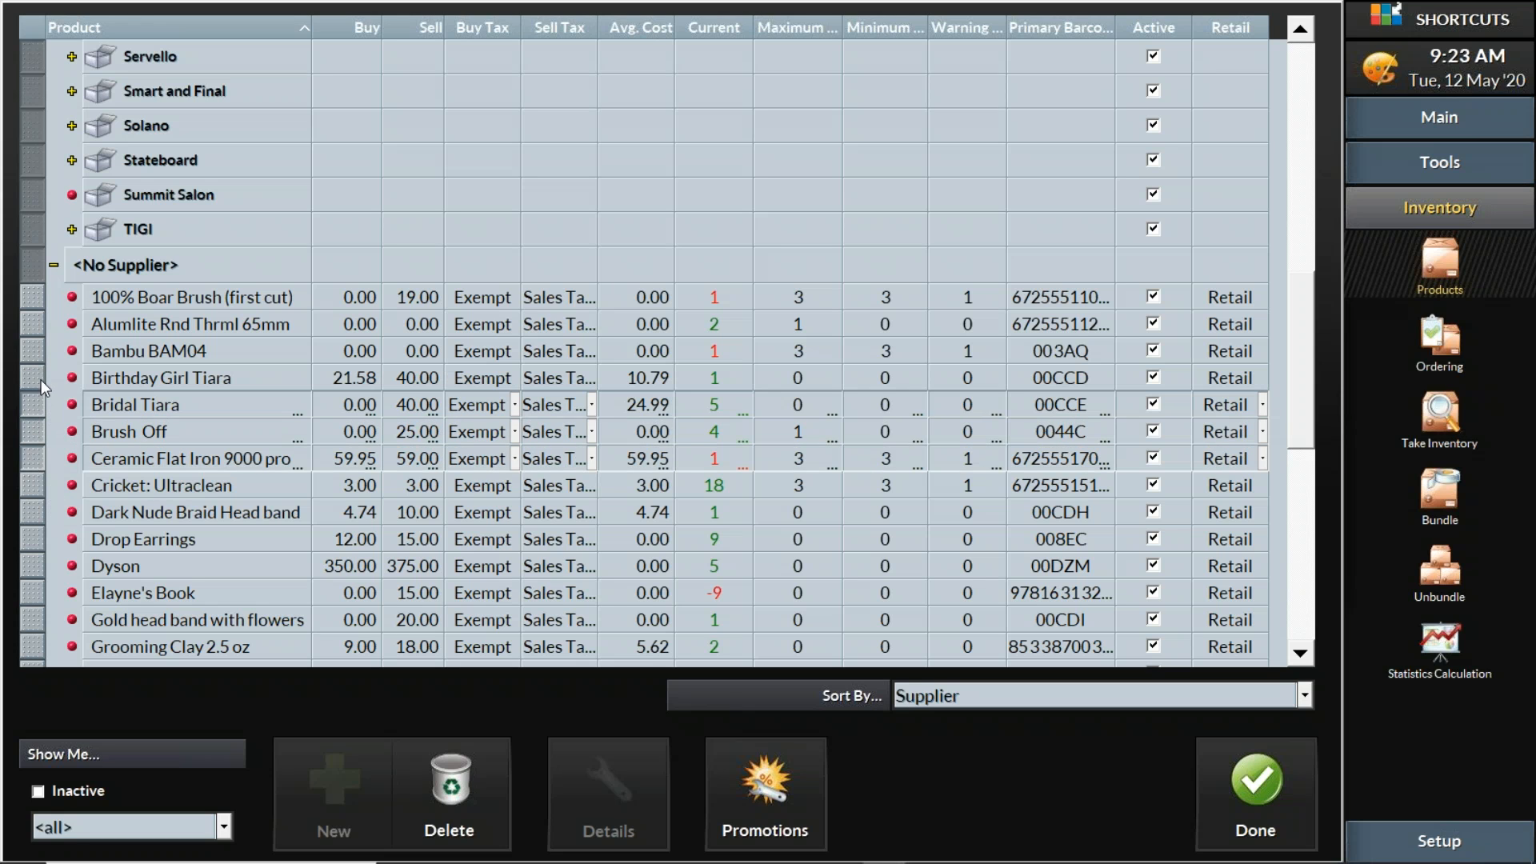
pyautogui.keyDown('ctrl'); pyautogui.click(37, 402); pyautogui.keyUp('ctrl')
pyautogui.keyDown('ctrl'); pyautogui.click(35, 425); pyautogui.keyUp('ctrl')
pyautogui.keyDown('ctrl'); pyautogui.click(36, 466); pyautogui.keyUp('ctrl')
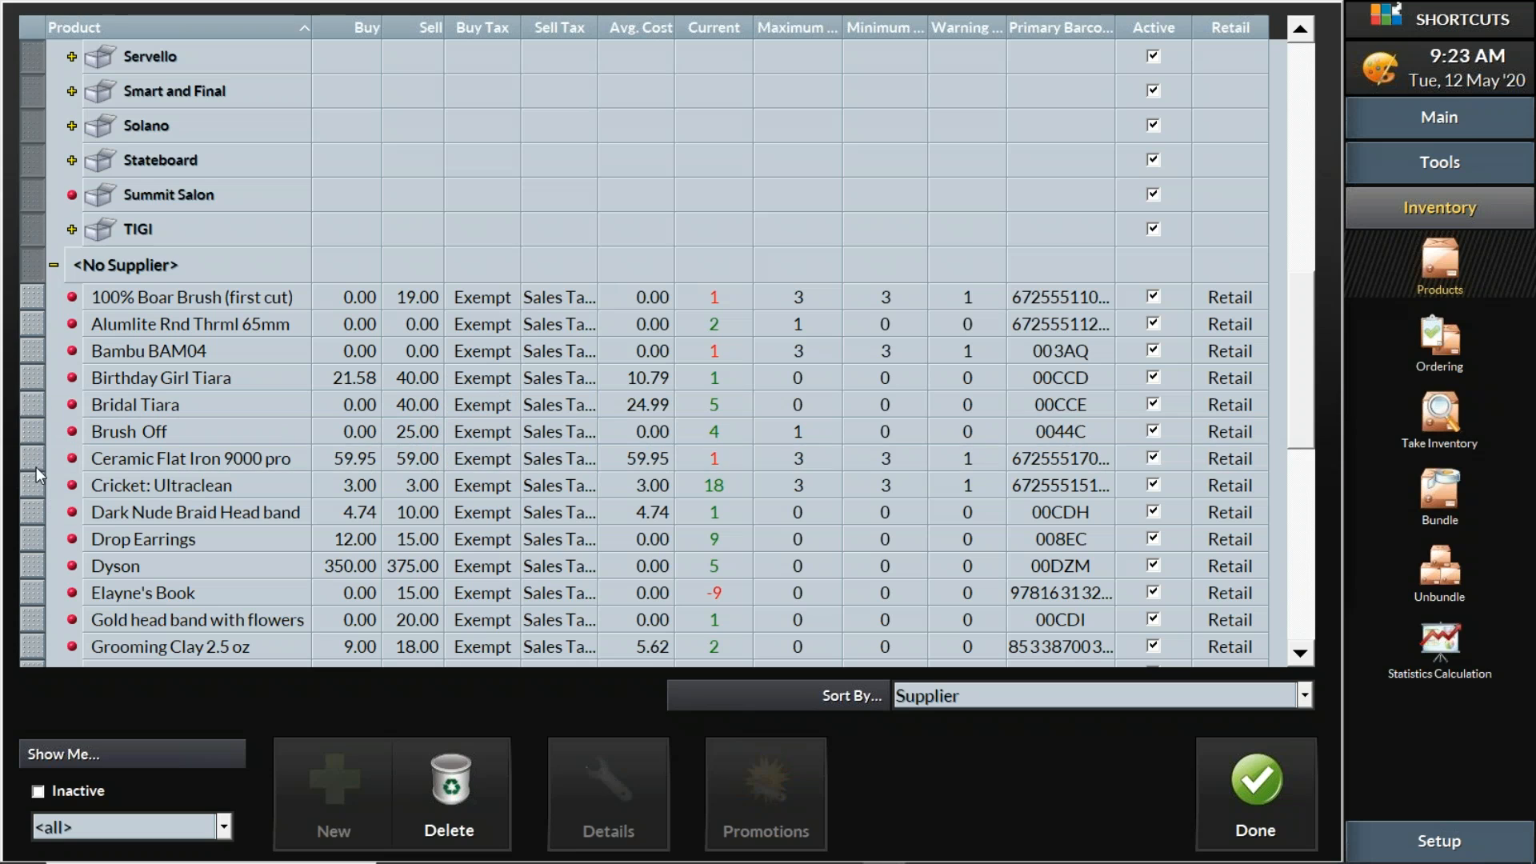
pyautogui.keyDown('ctrl'); pyautogui.click(33, 466); pyautogui.keyUp('ctrl')
pyautogui.keyDown('ctrl'); pyautogui.click(34, 427); pyautogui.keyUp('ctrl')
pyautogui.keyDown('ctrl'); pyautogui.click(35, 405); pyautogui.keyUp('ctrl')
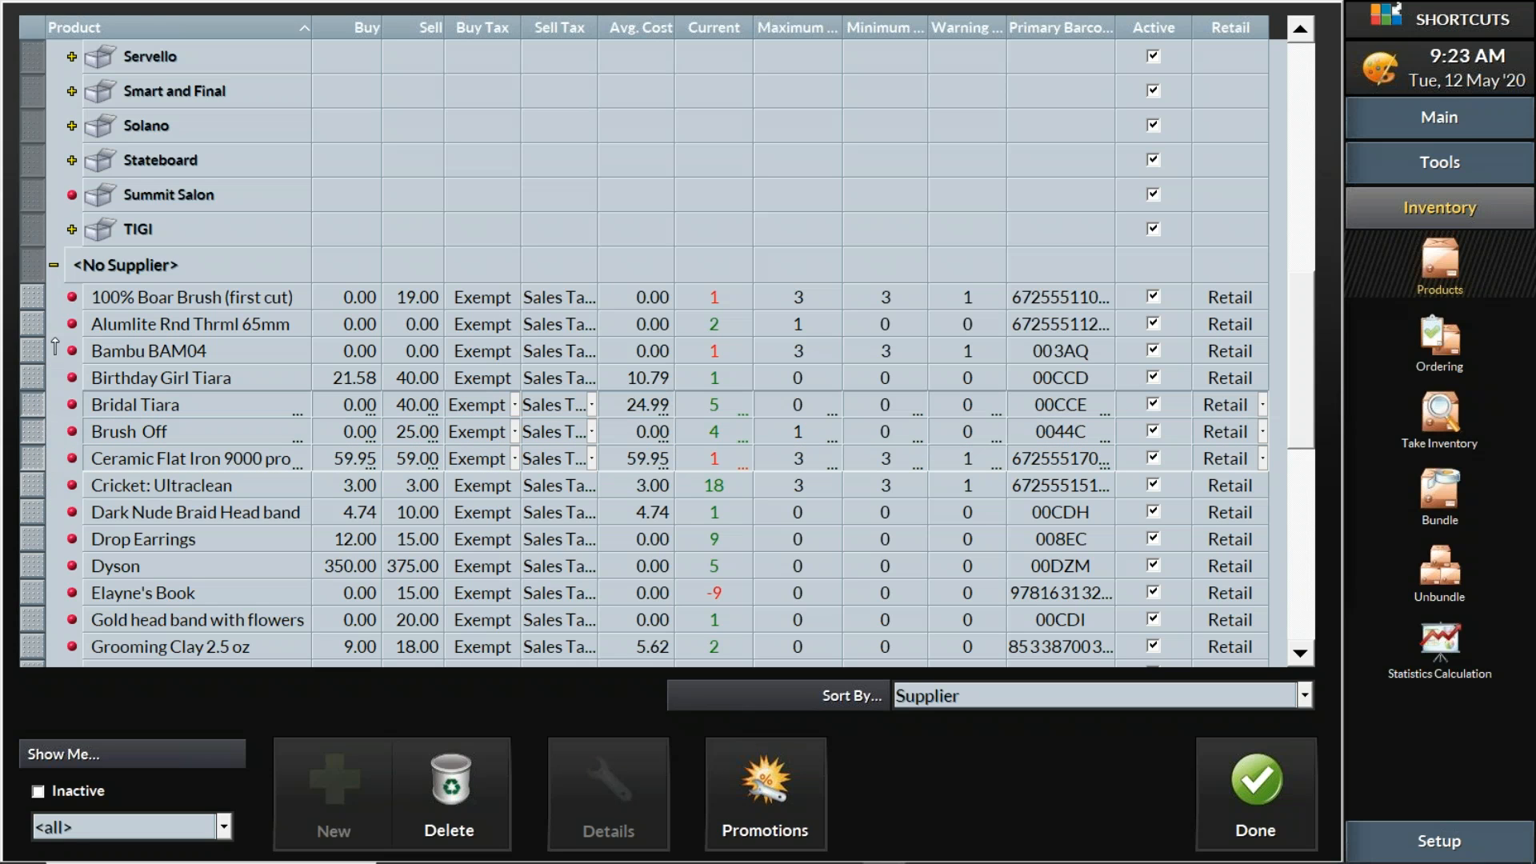
pyautogui.scroll(3, 157, 44)
# Drag Tonic Shampoo Liter and Tonic Shampoo 8.5 Fl Oz. onto the TIGI supplier
pyautogui.scroll(6, 644, 352)
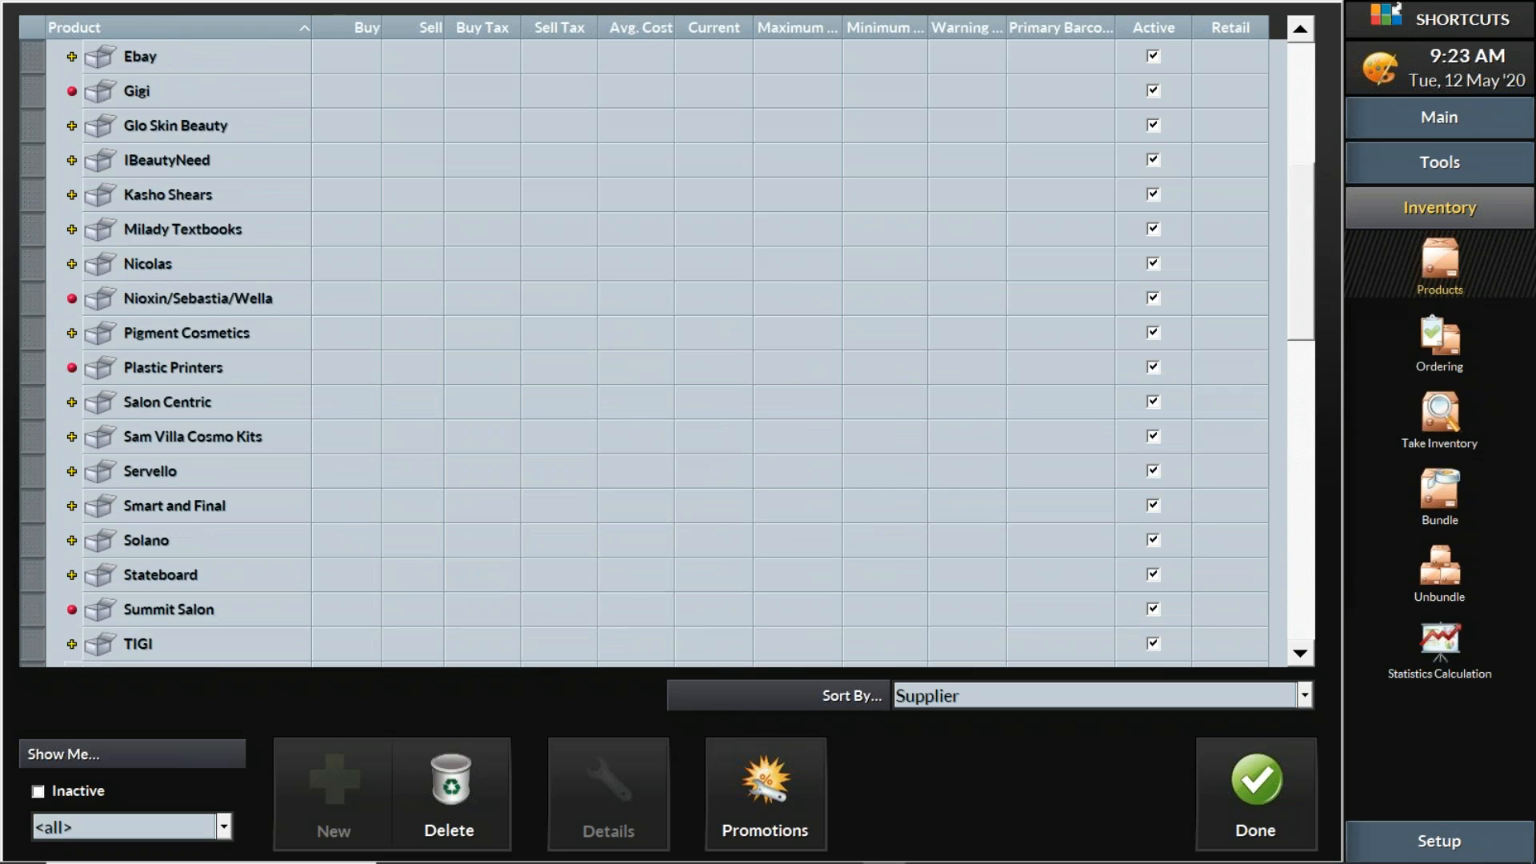
pyautogui.scroll(1, 167, 322)
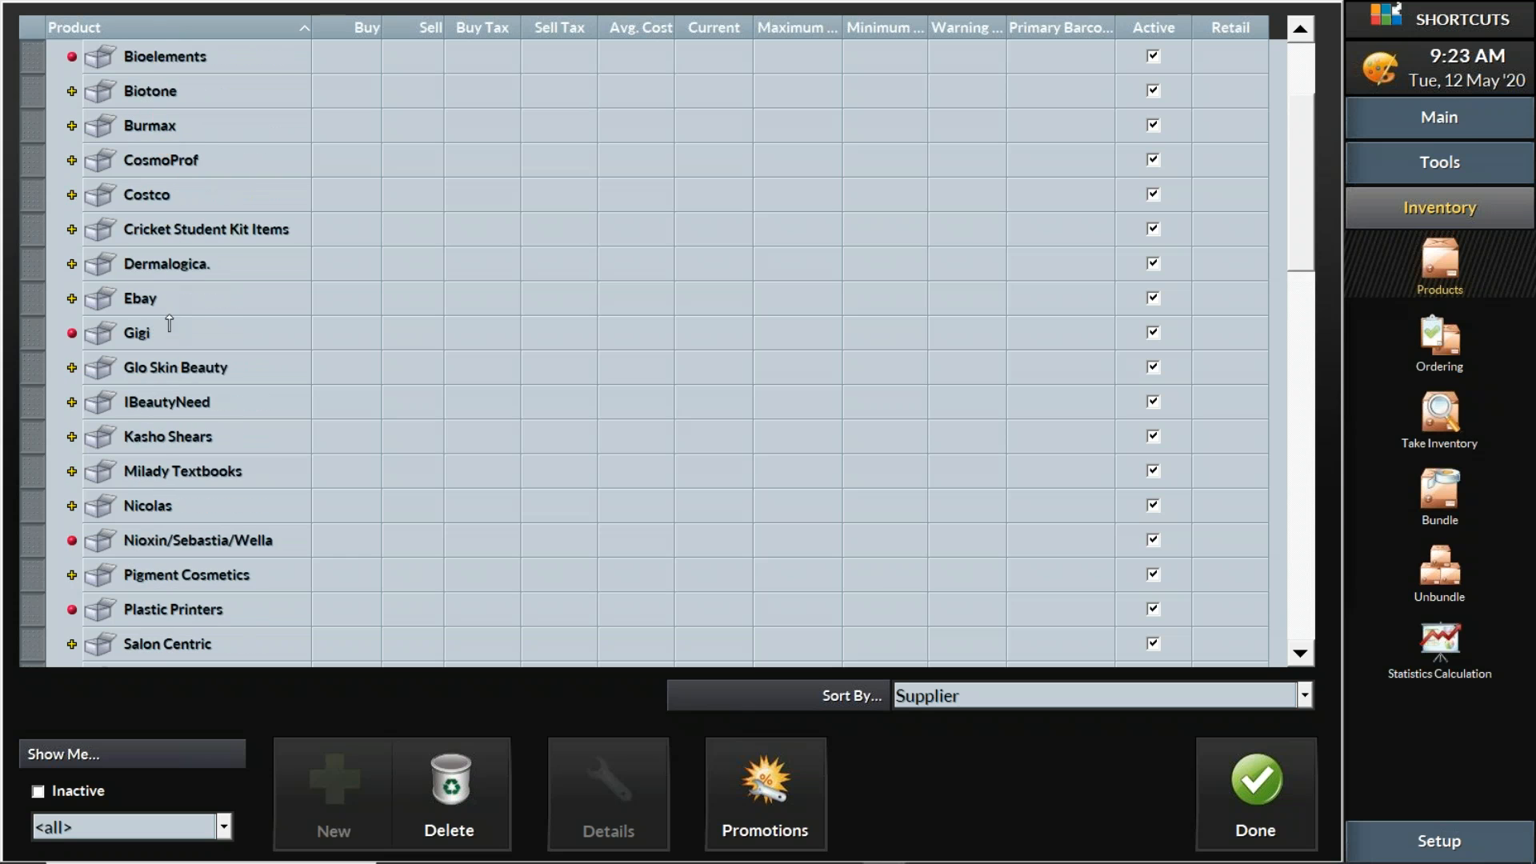
pyautogui.doubleClick(156, 268)
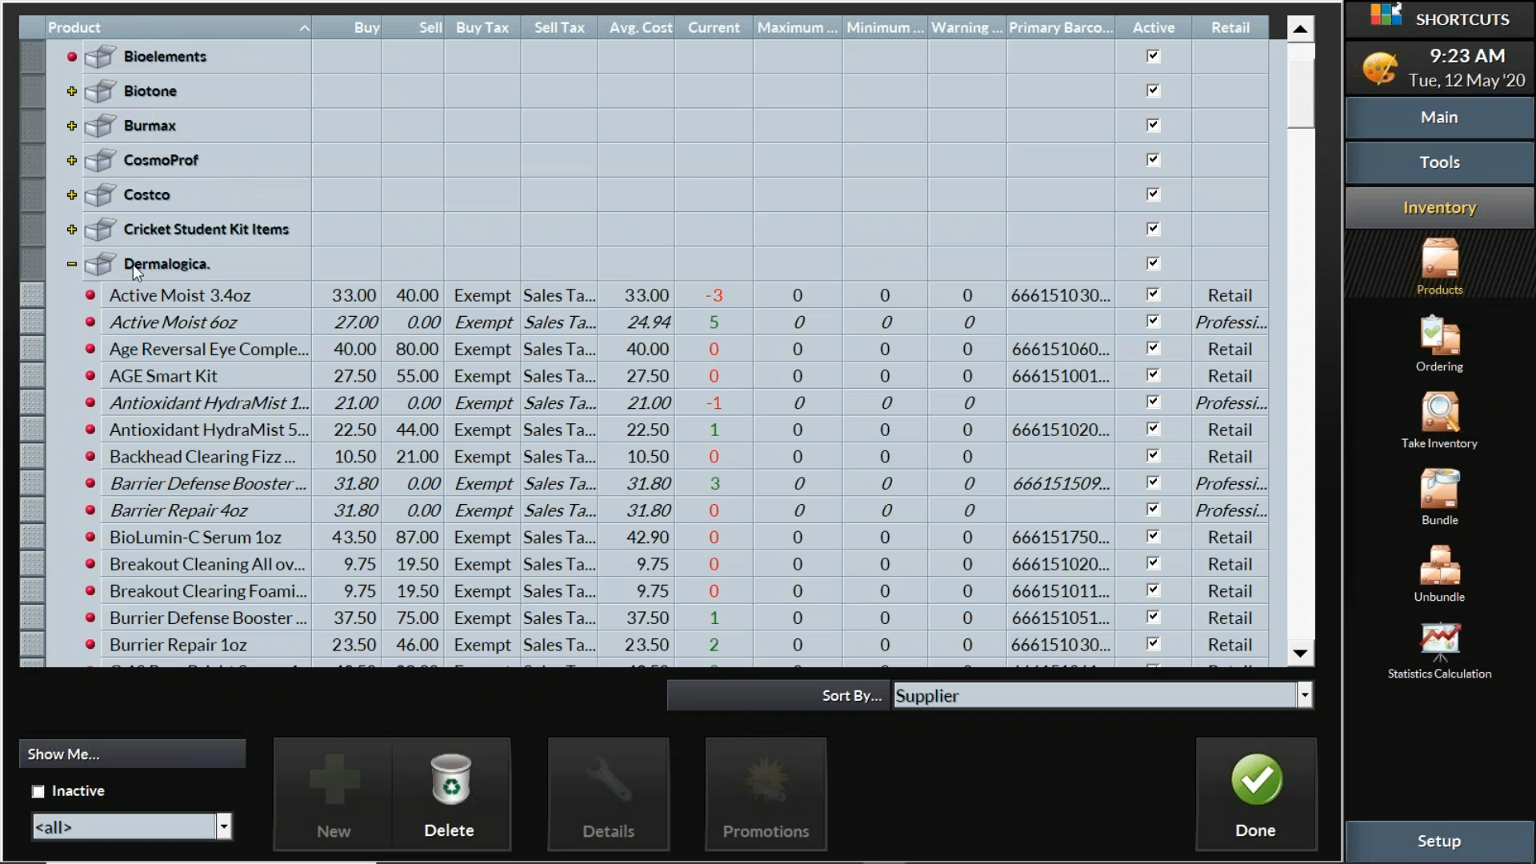
pyautogui.click(72, 264)
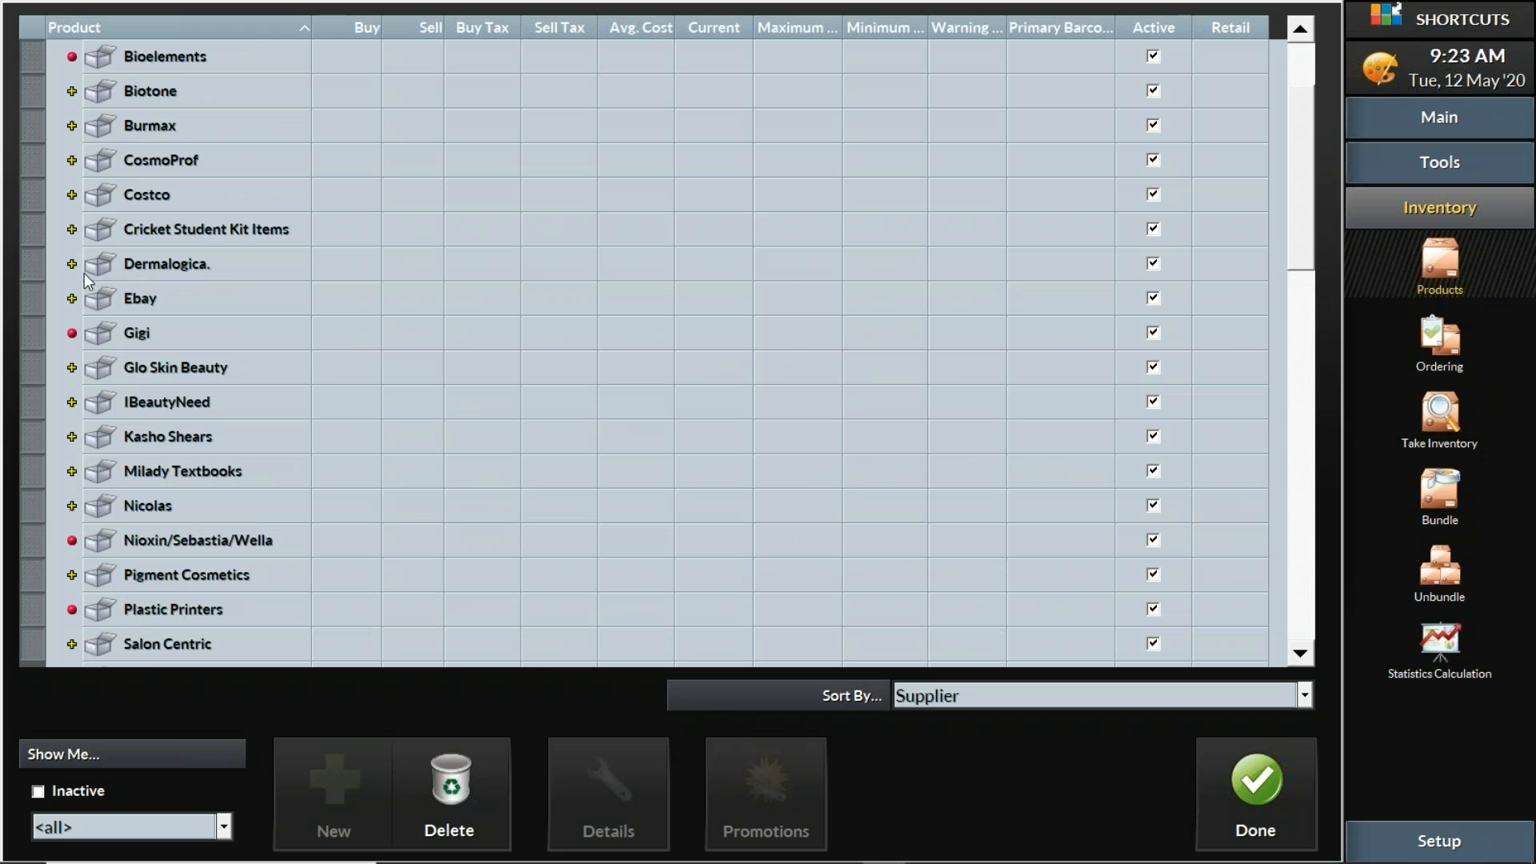
pyautogui.scroll(-8, 160, 297)
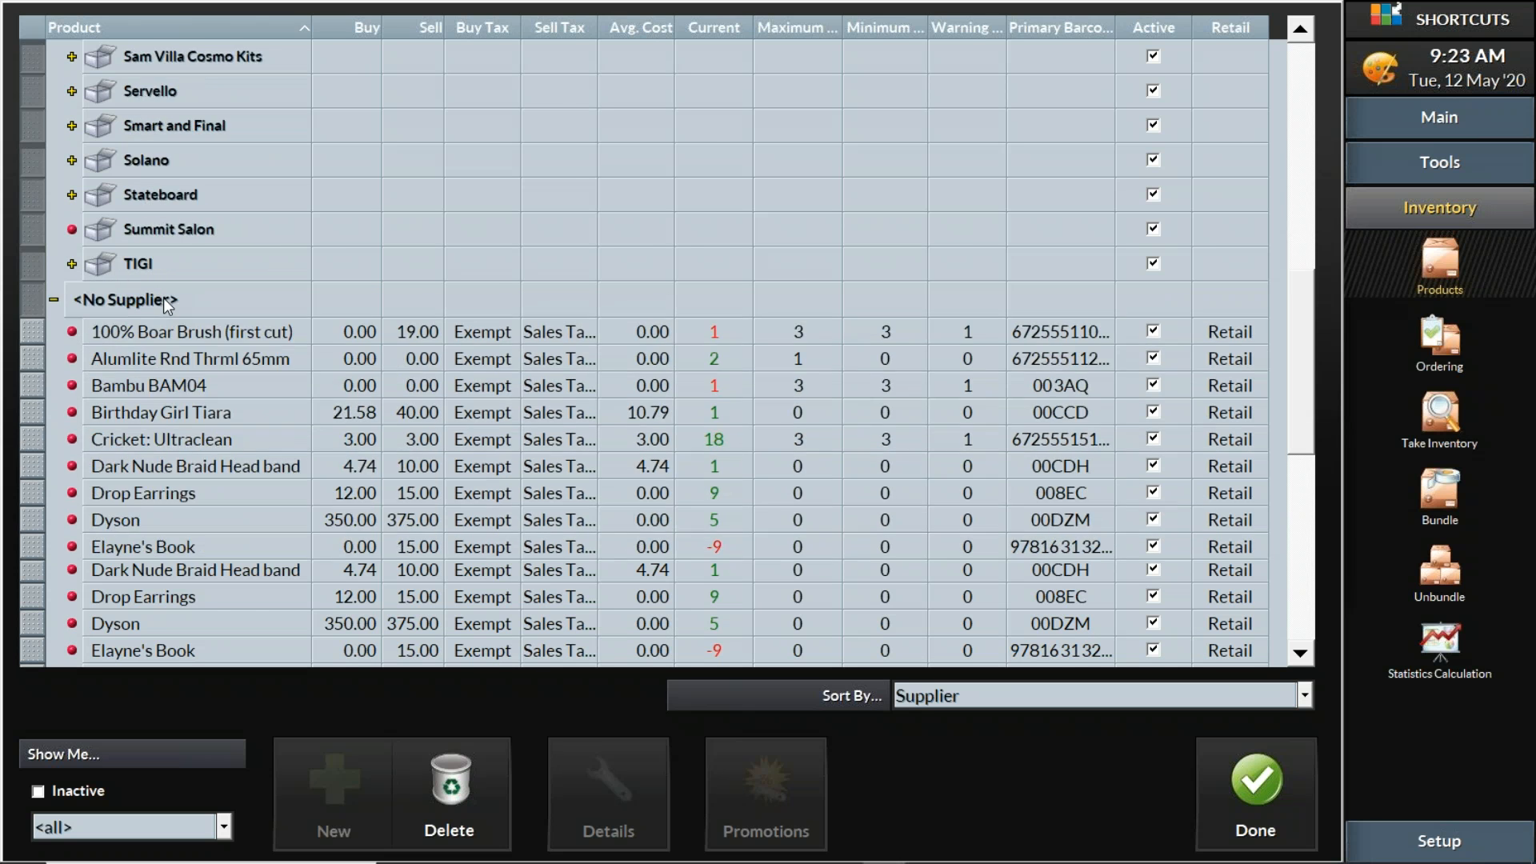
pyautogui.scroll(-5, 164, 303)
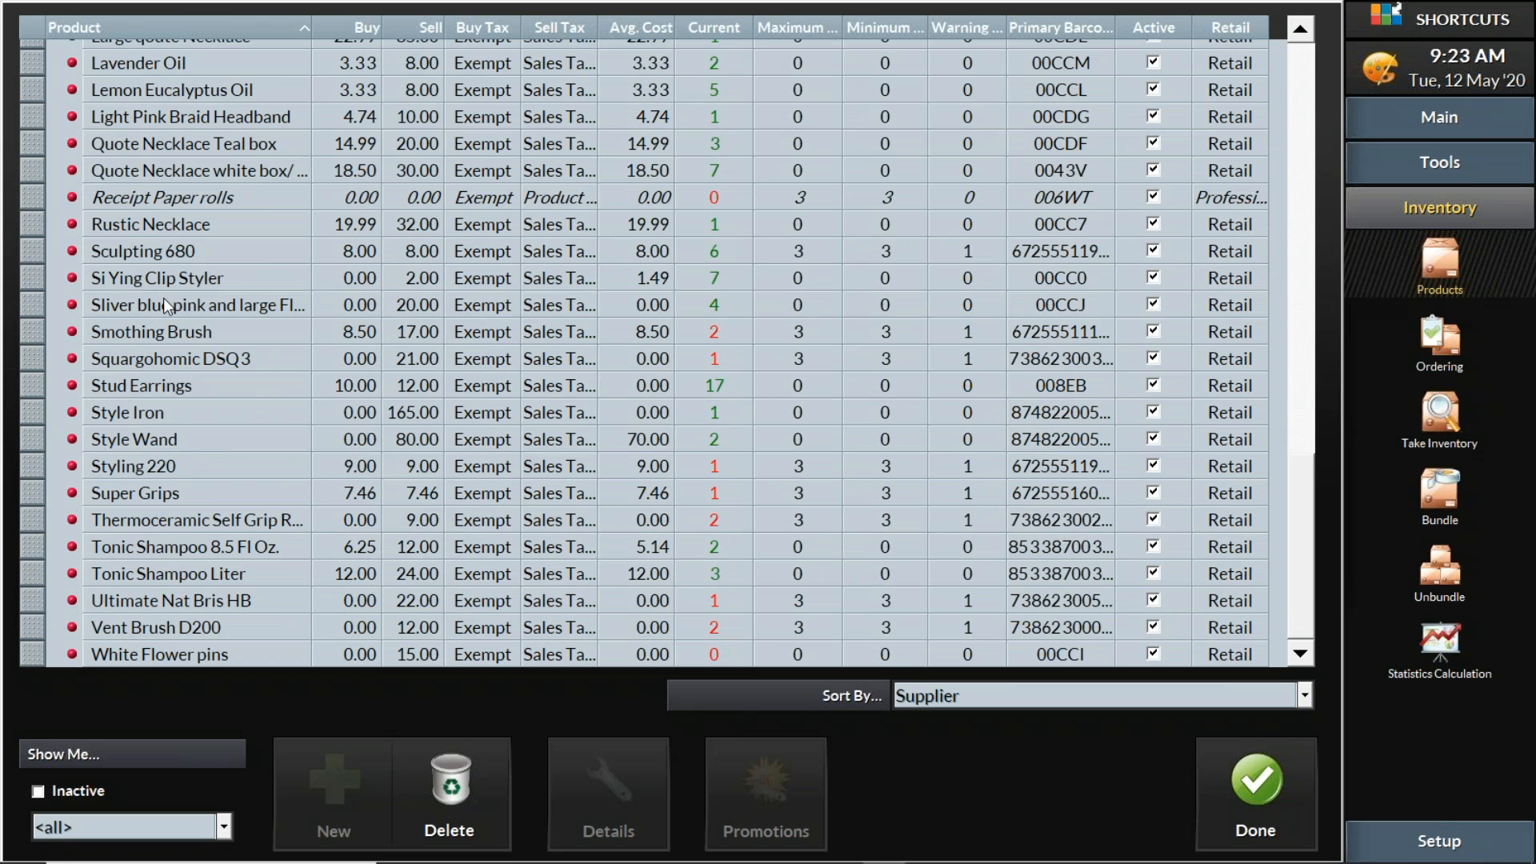
pyautogui.click(31, 577)
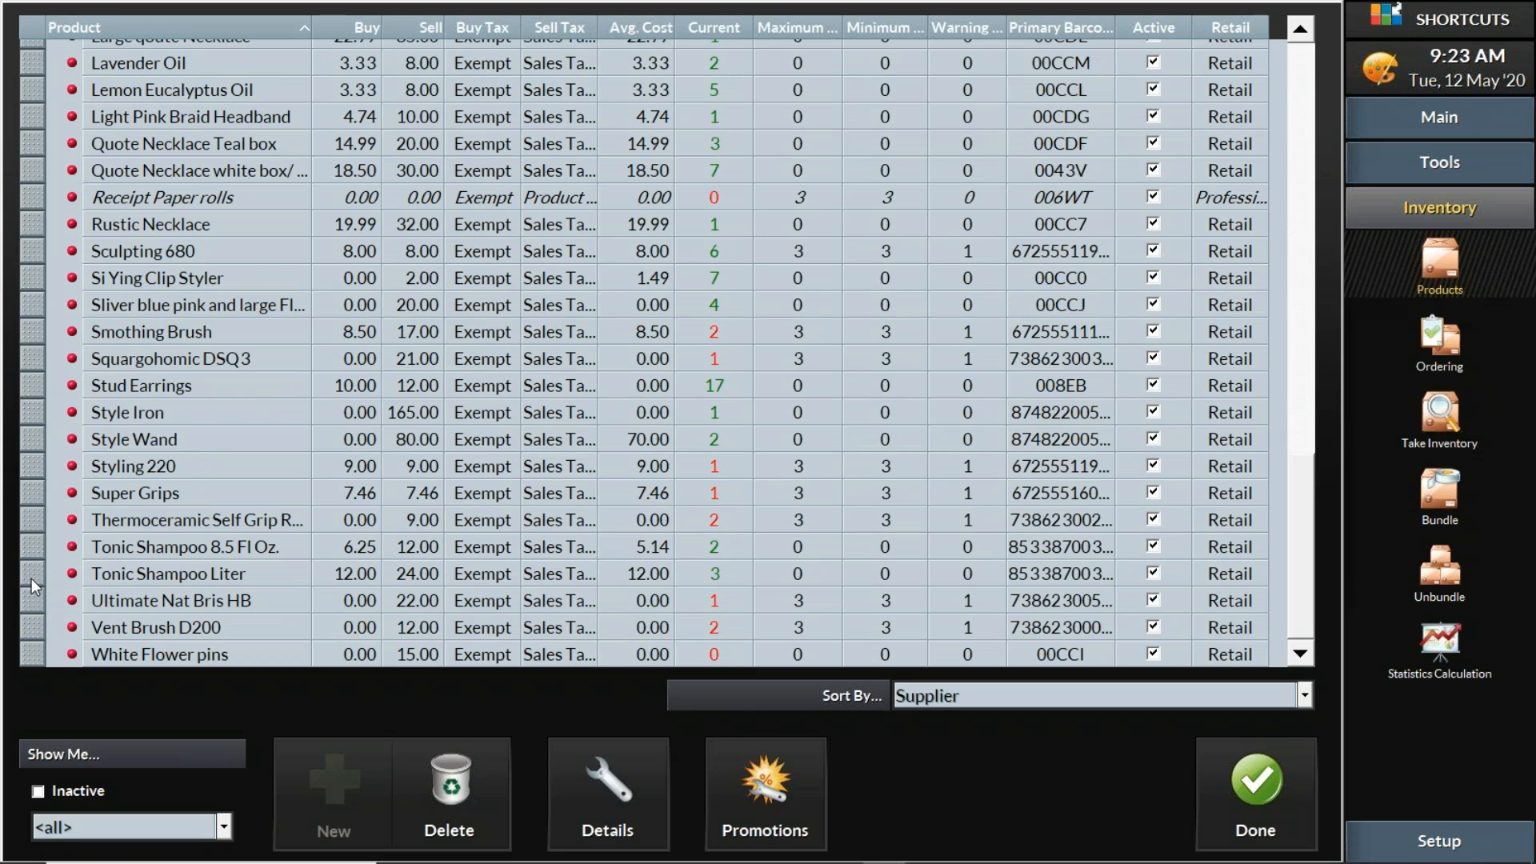
pyautogui.keyDown('ctrl'); pyautogui.click(37, 550); pyautogui.keyUp('ctrl')
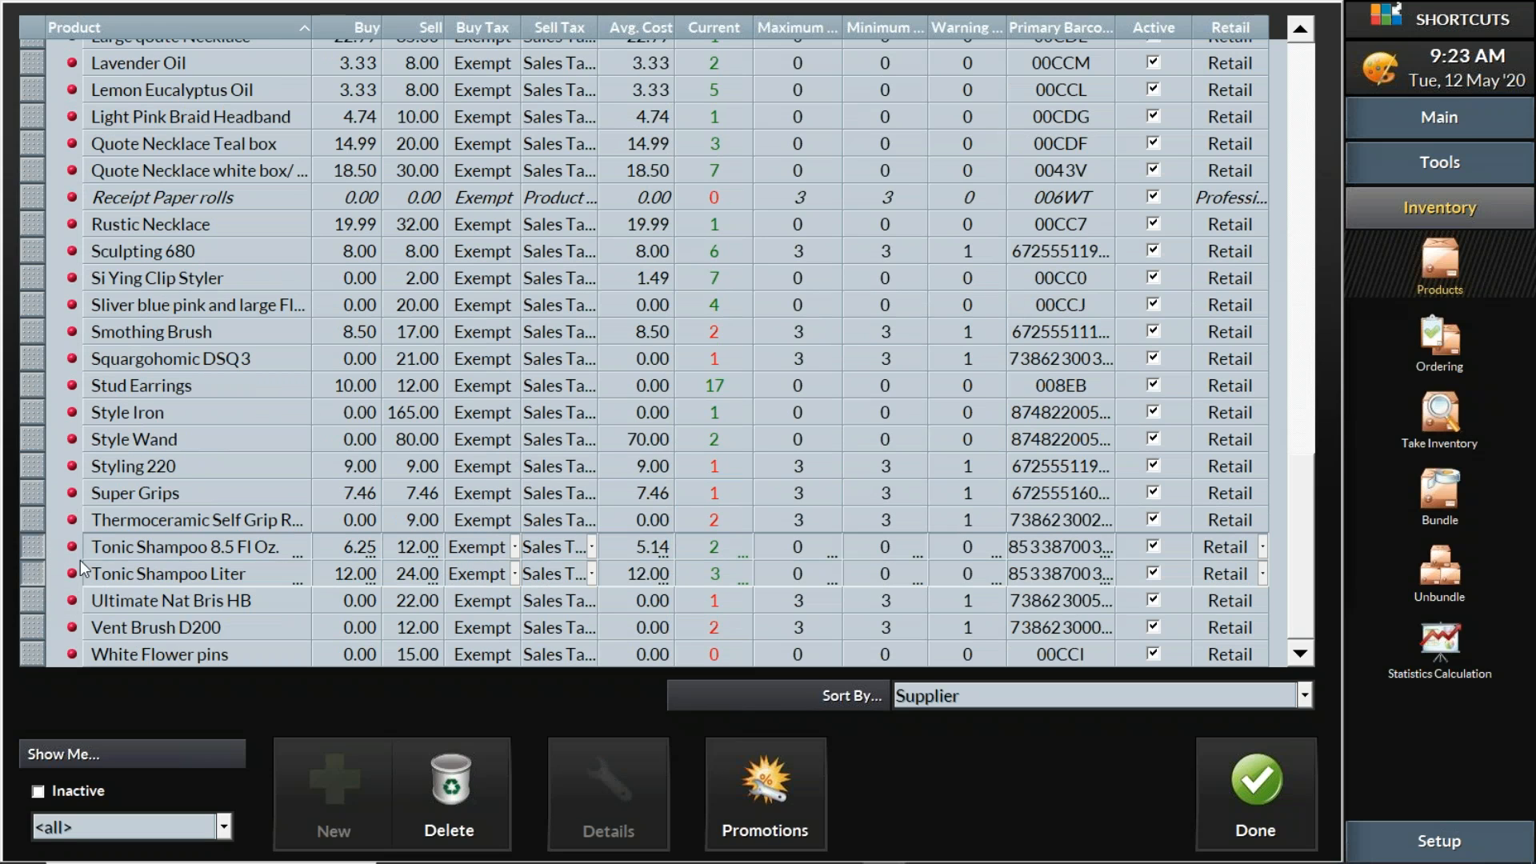
pyautogui.moveTo(182, 63); pyautogui.dragTo(128, 199)
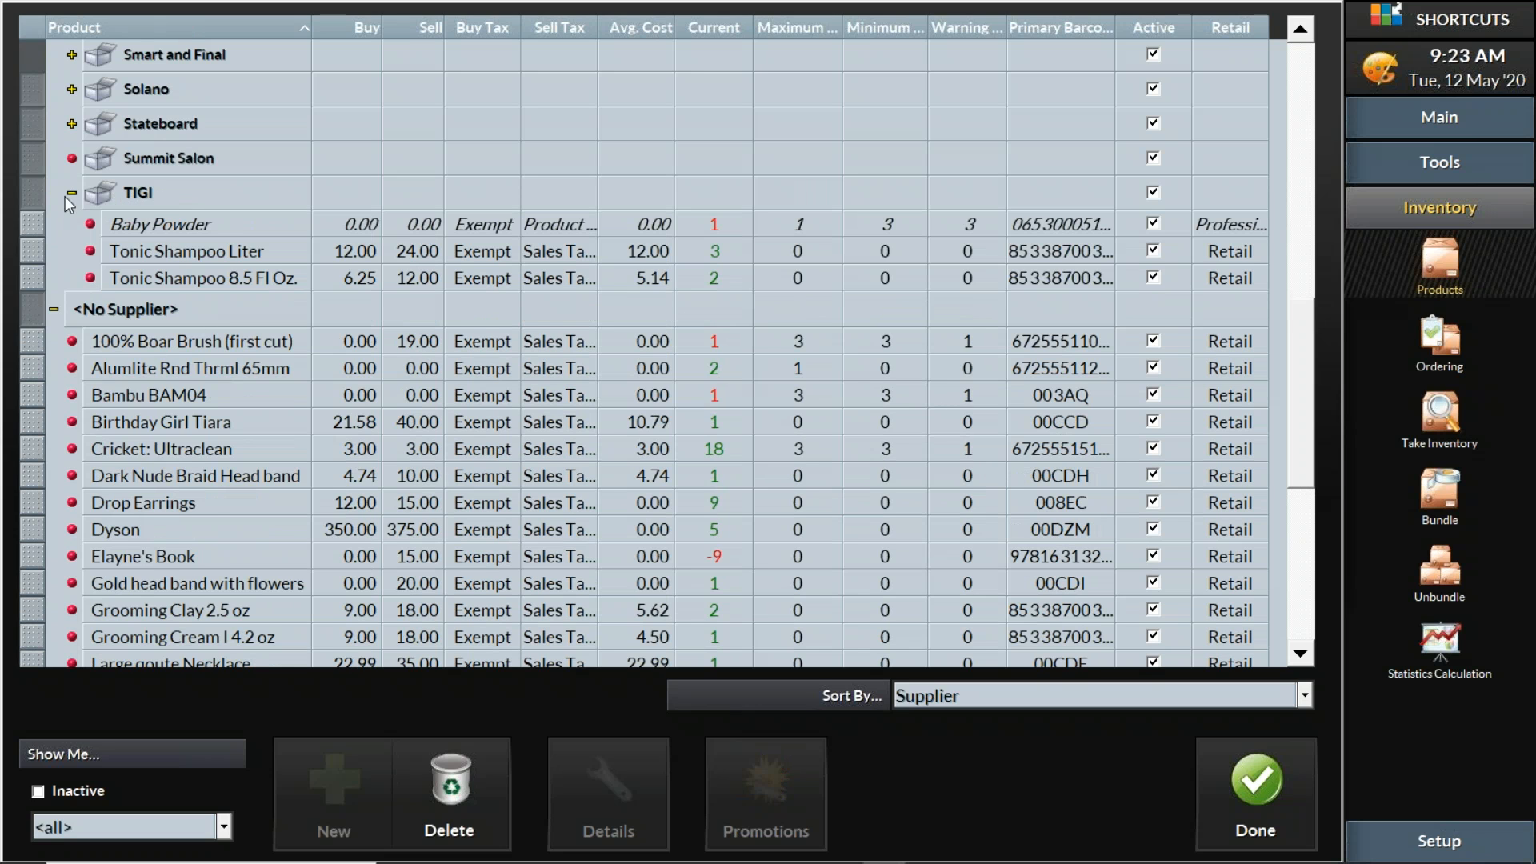
# Collapse and expand the TIGI and <No Supplier> groups to verify, then close the product list
pyautogui.click(67, 194)
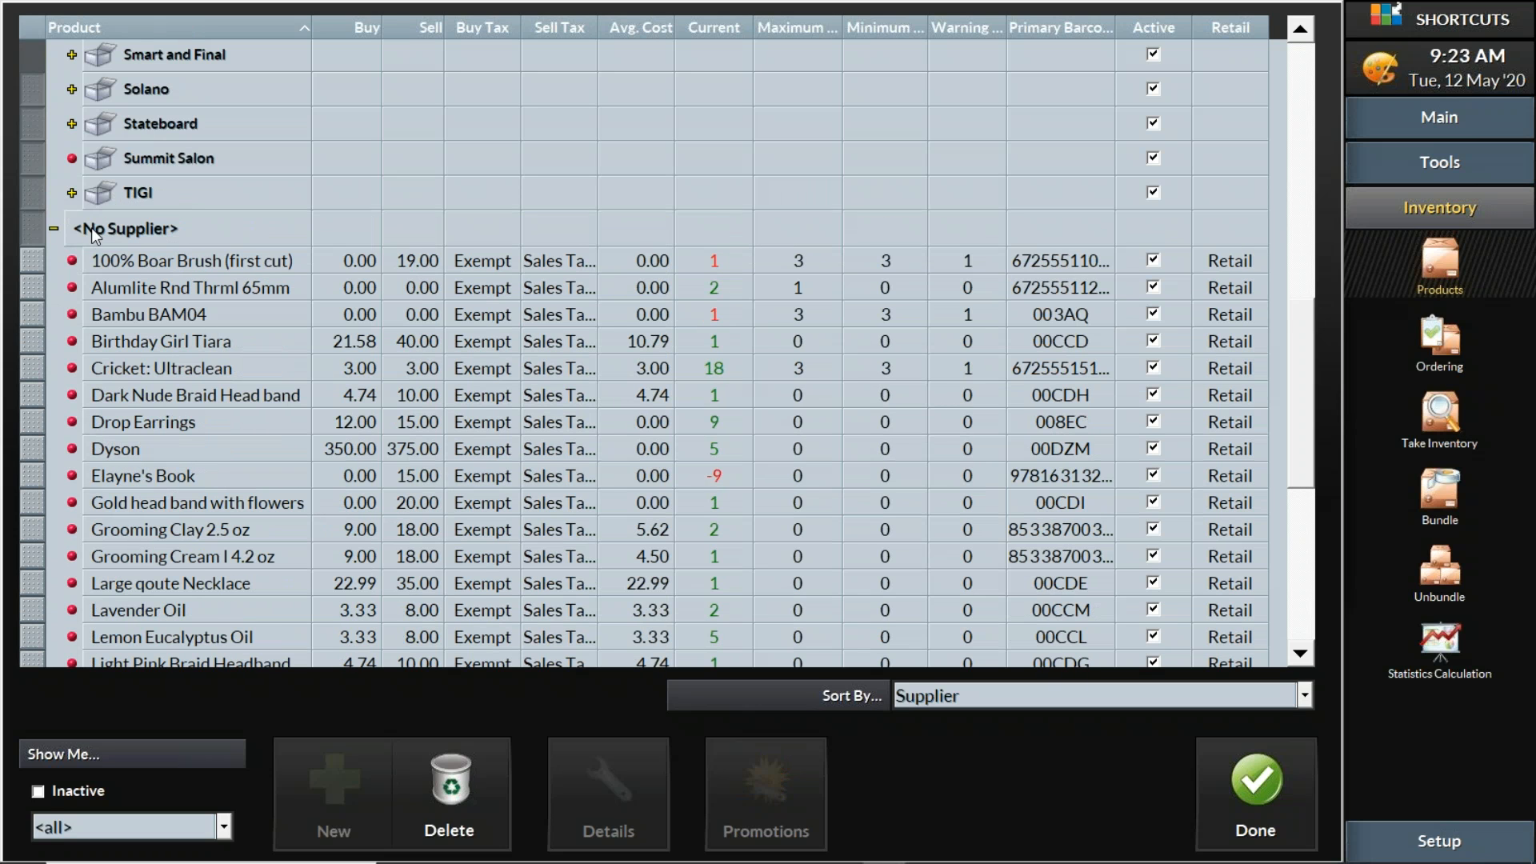
pyautogui.click(54, 230)
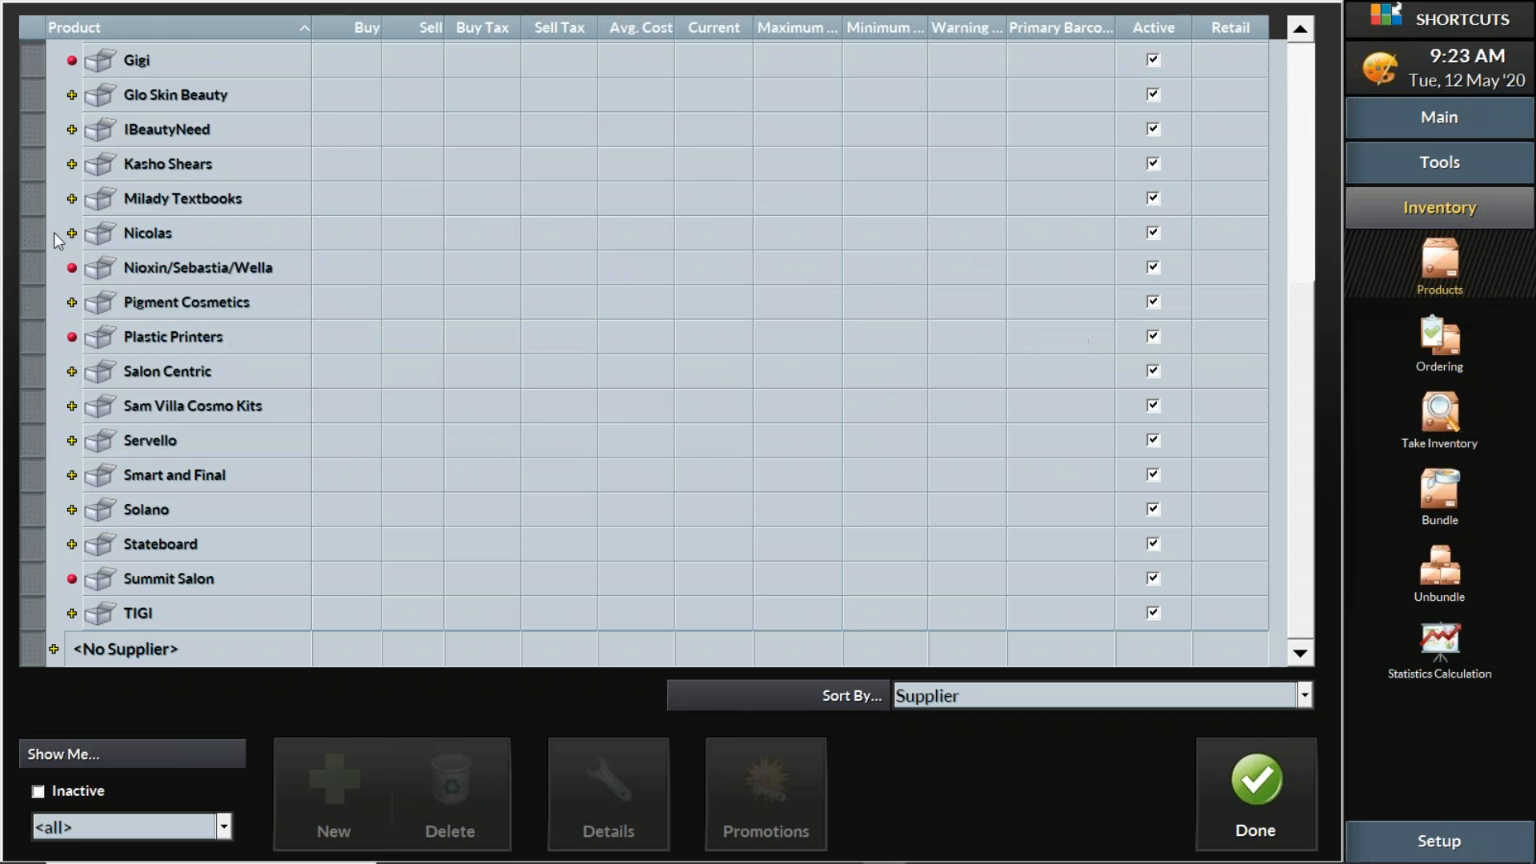
pyautogui.click(53, 649)
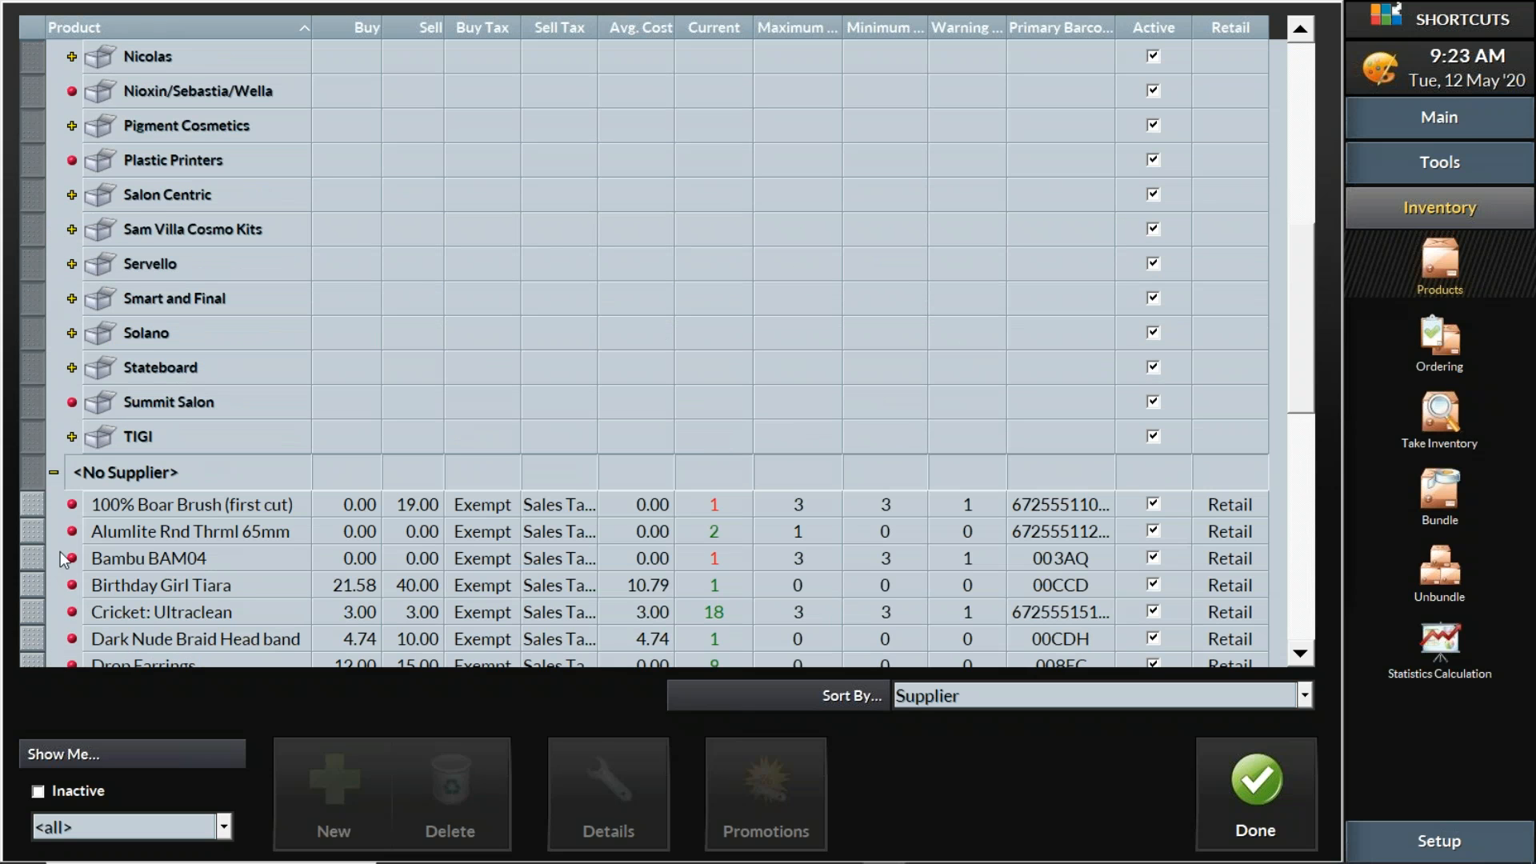
pyautogui.click(55, 472)
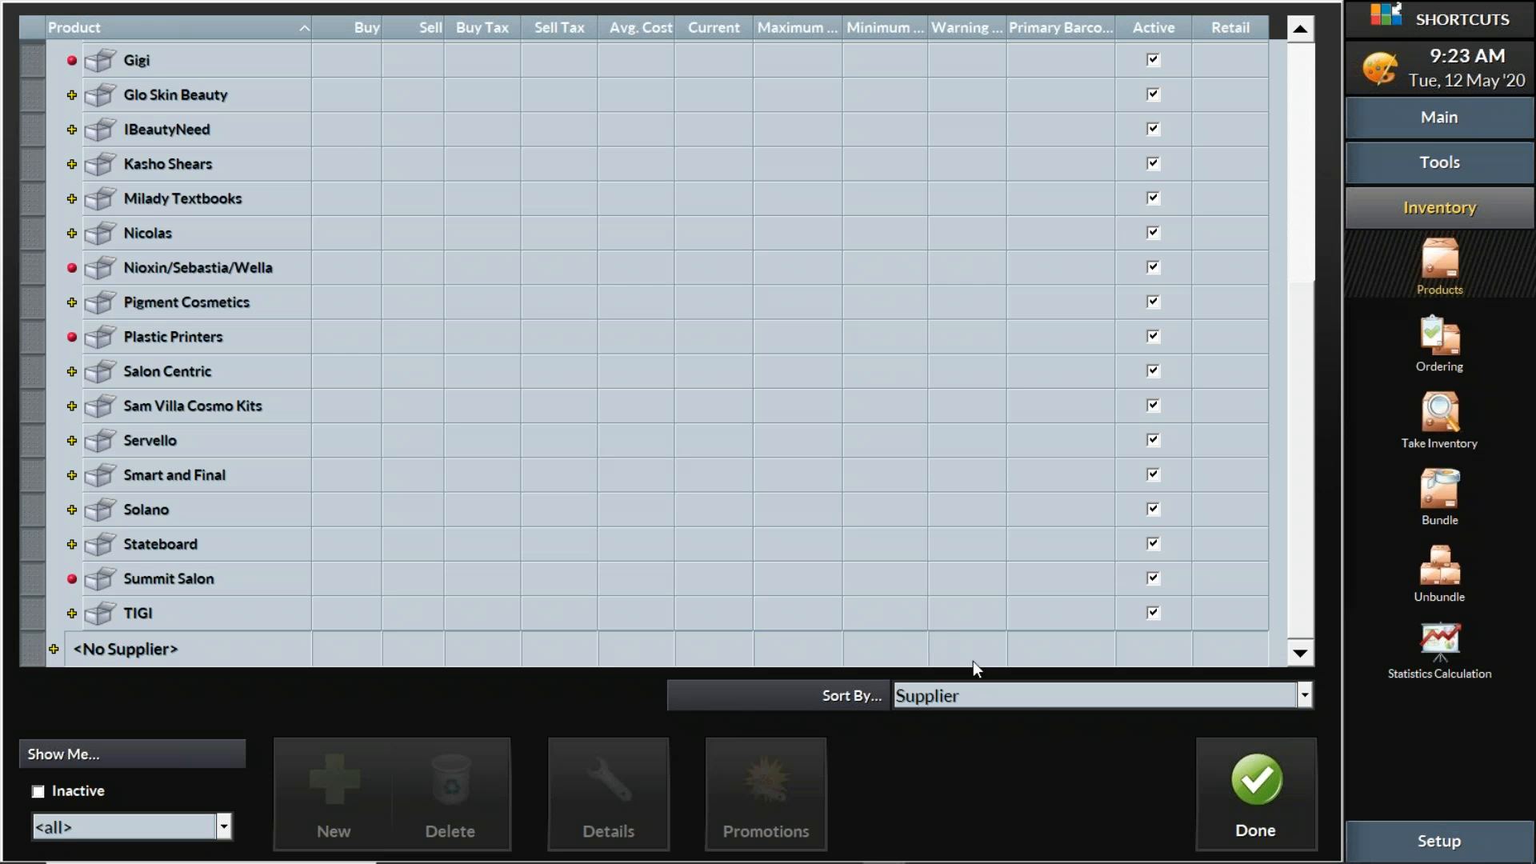
pyautogui.click(1256, 811)
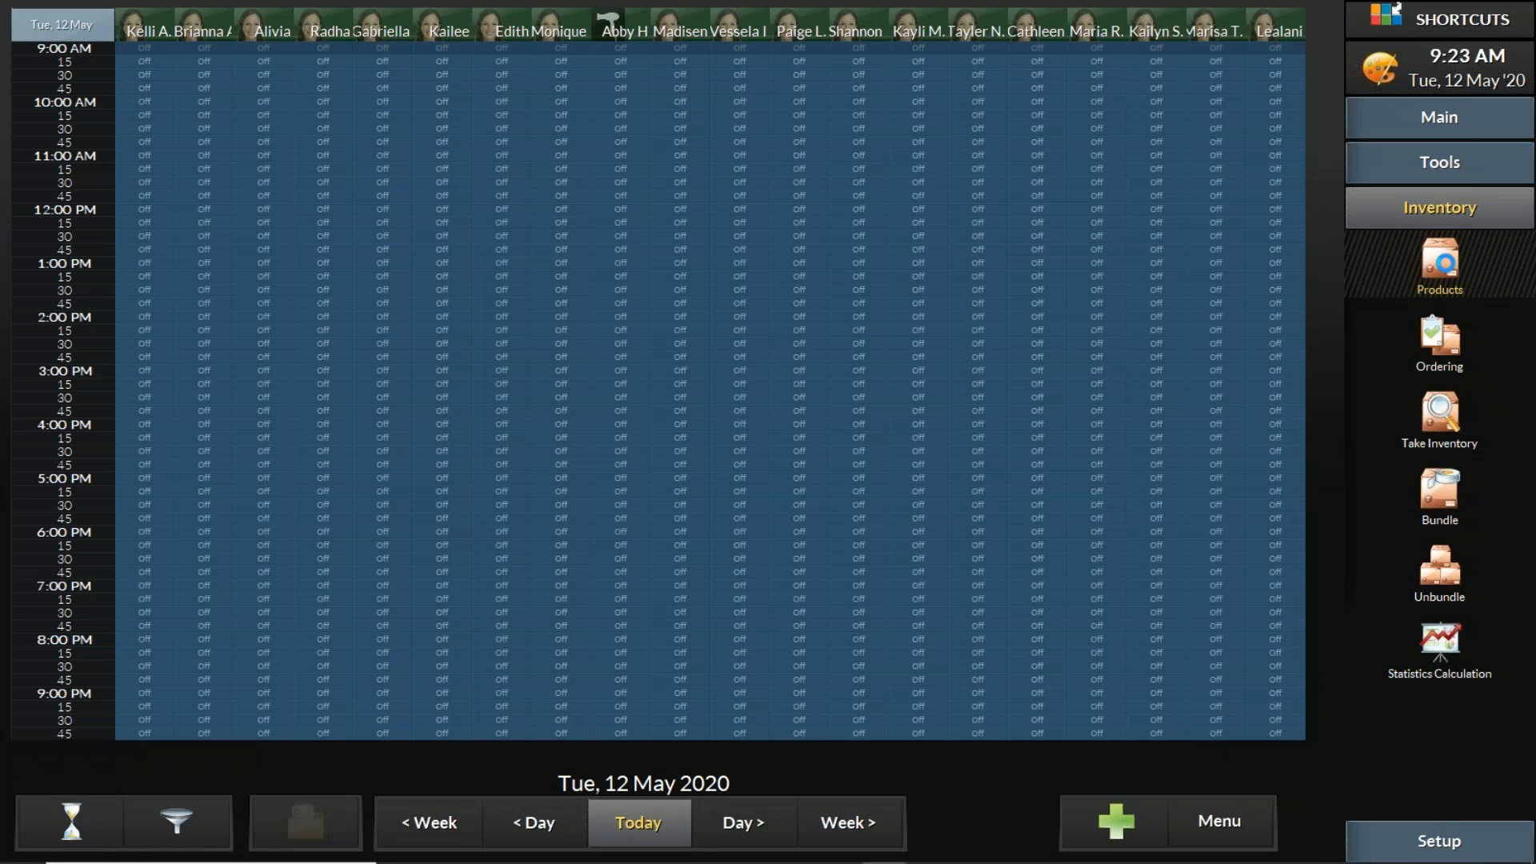
# Open Dermal Clay Cleanser 16.9 oz details from Dermalogica > Professional Cleansers and view its prices and movement history
pyautogui.click(1439, 262)
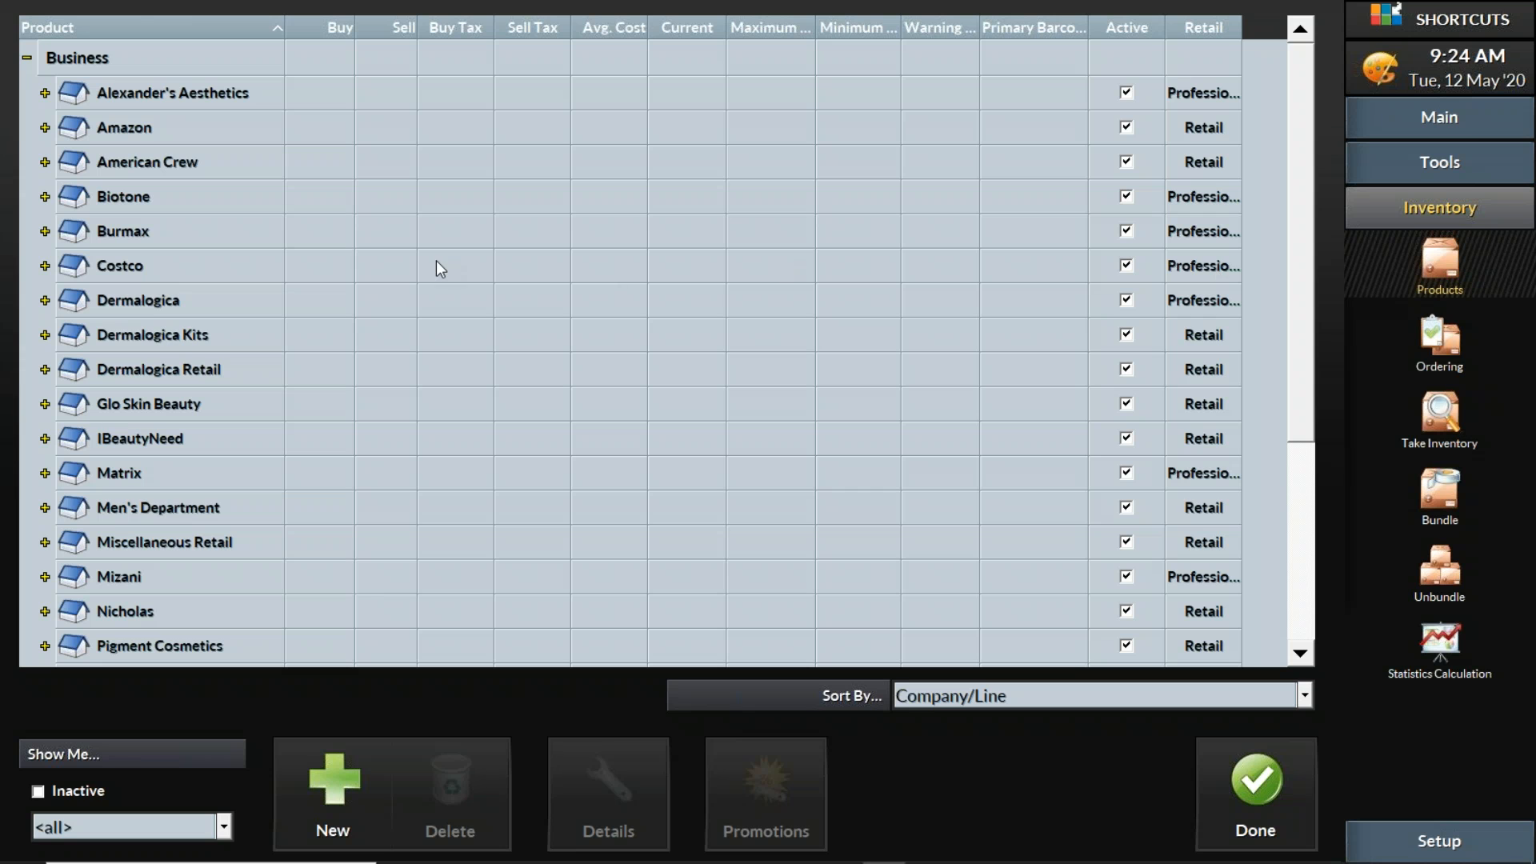
pyautogui.click(45, 300)
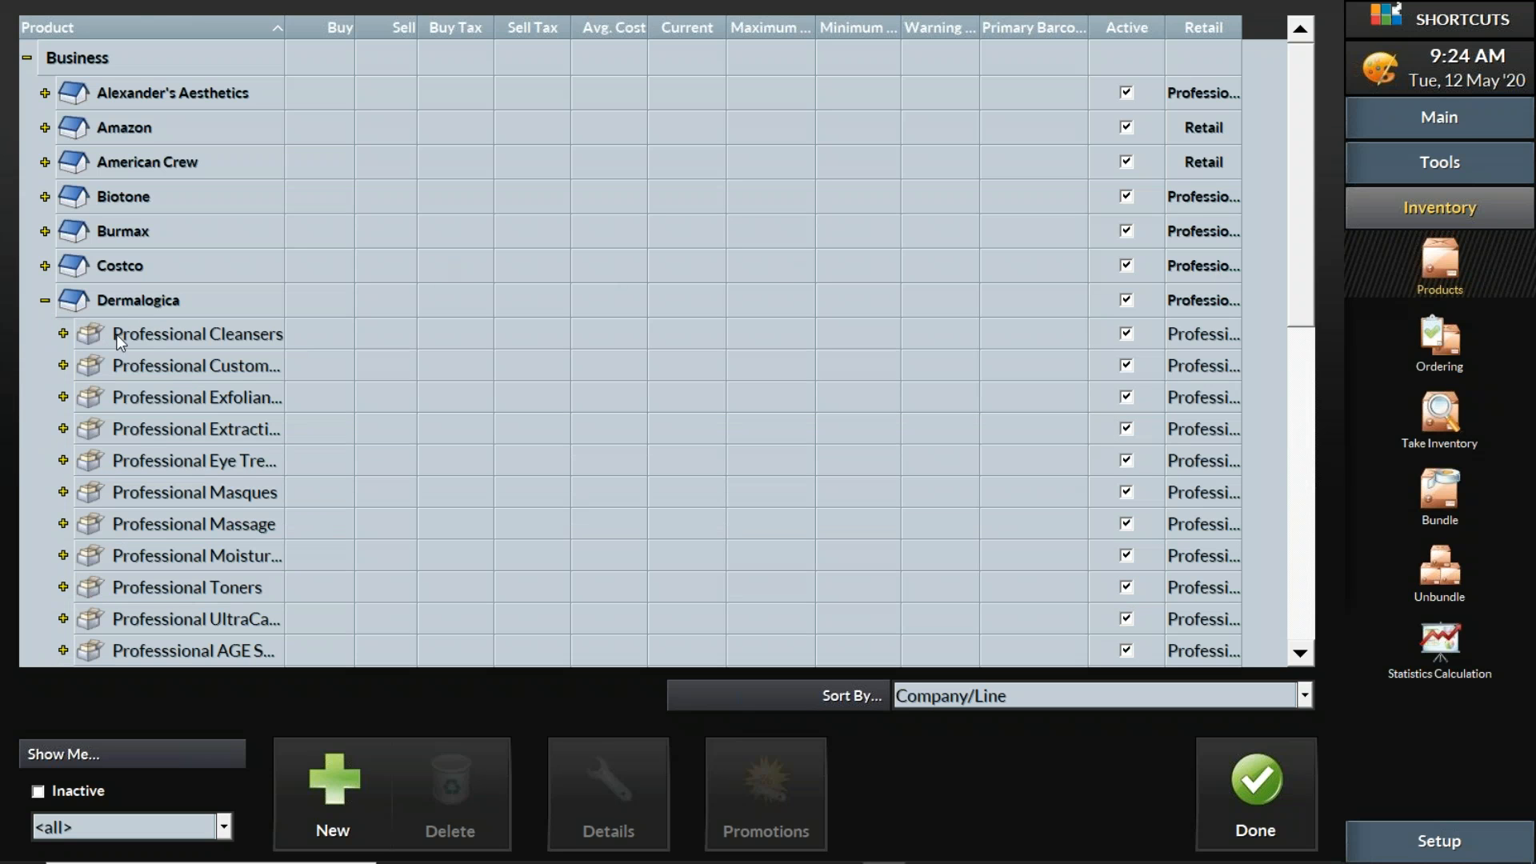
pyautogui.click(80, 334)
pyautogui.click(223, 365)
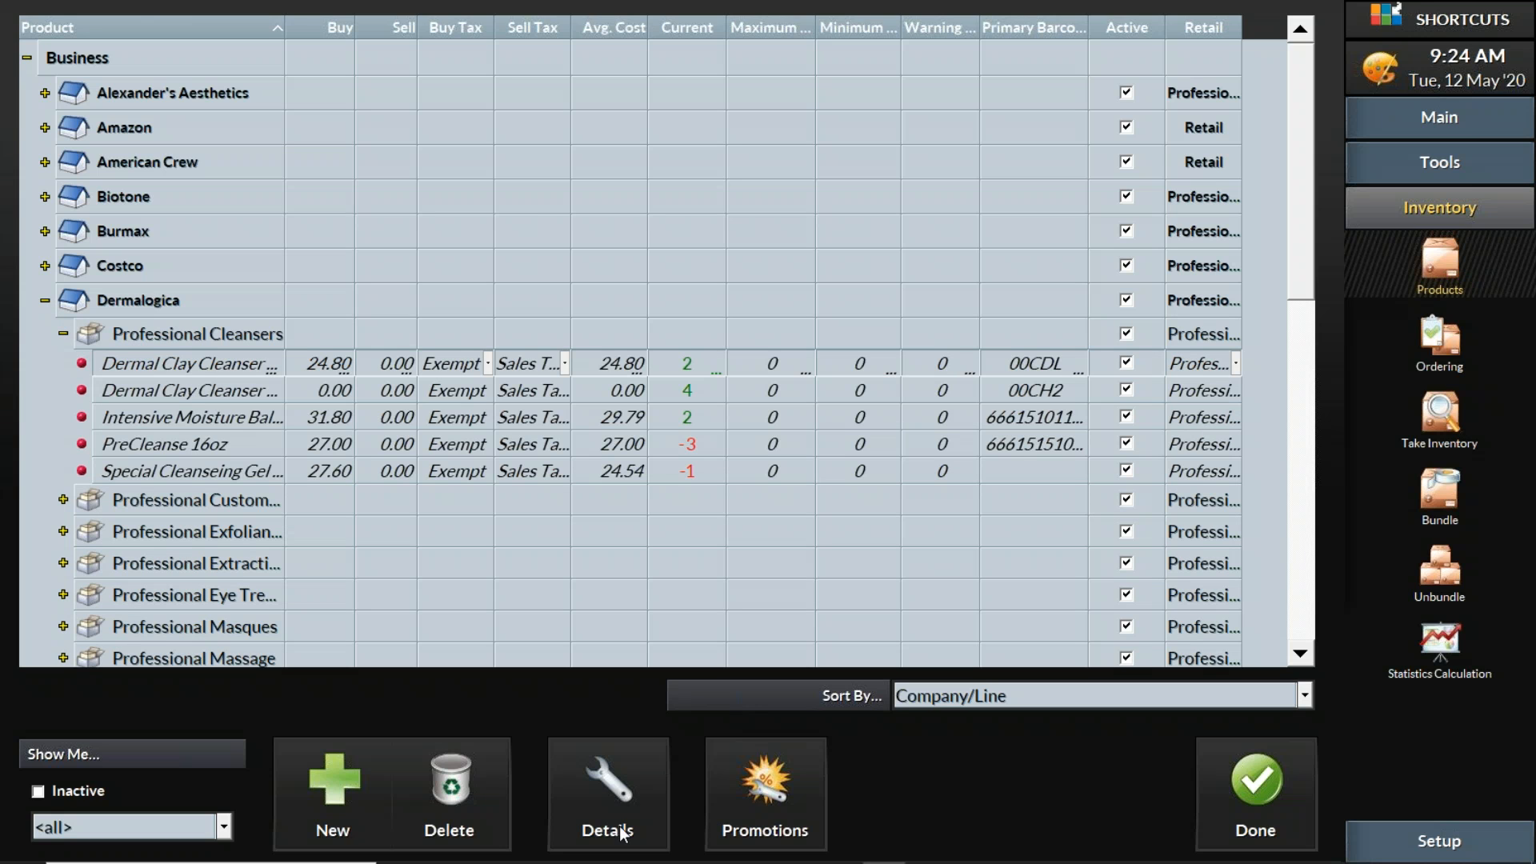
pyautogui.click(621, 782)
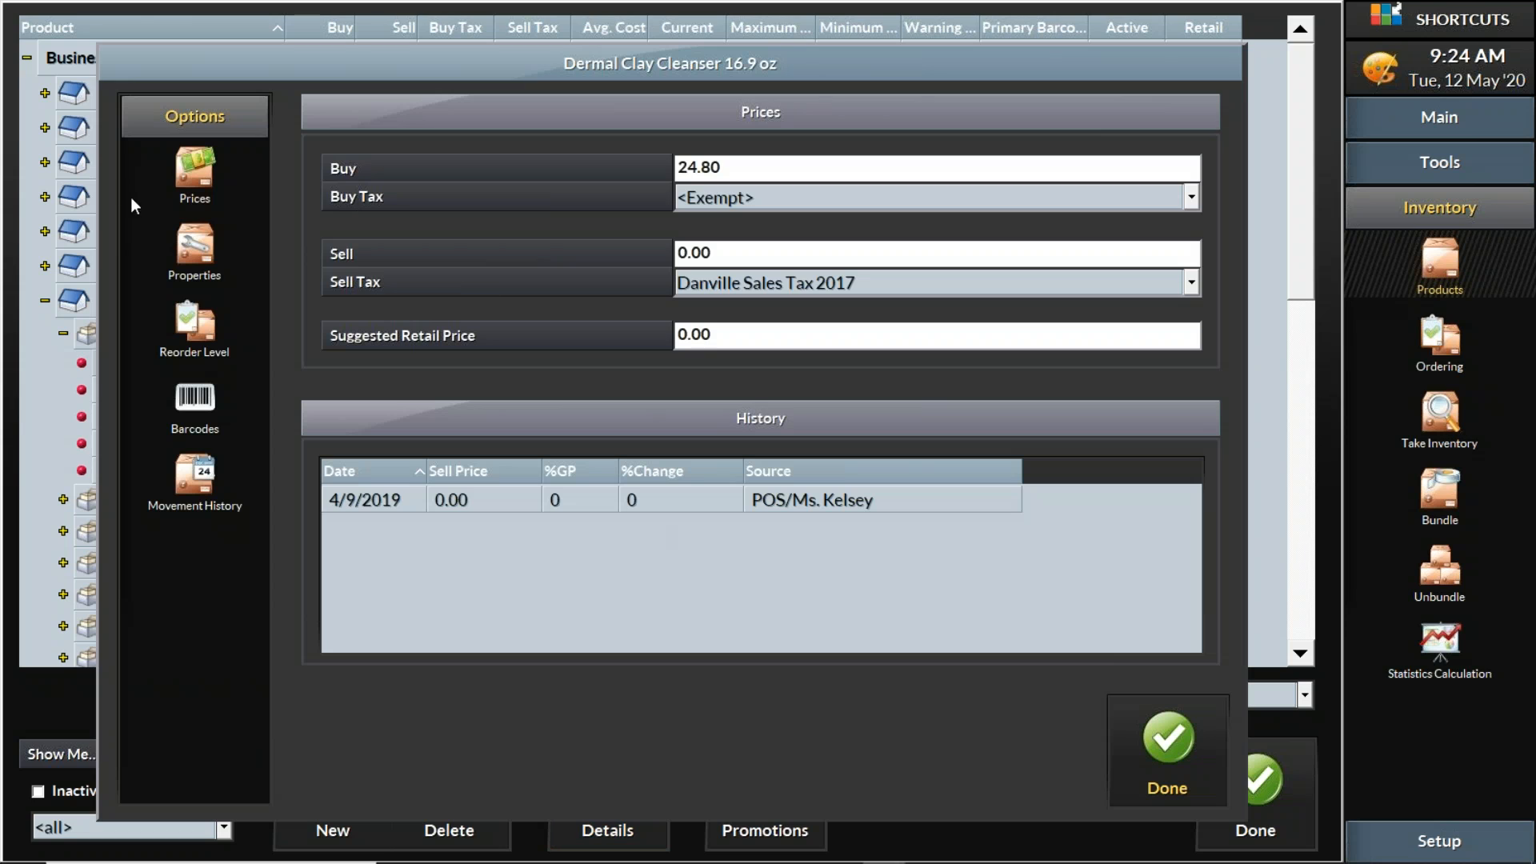
pyautogui.click(183, 166)
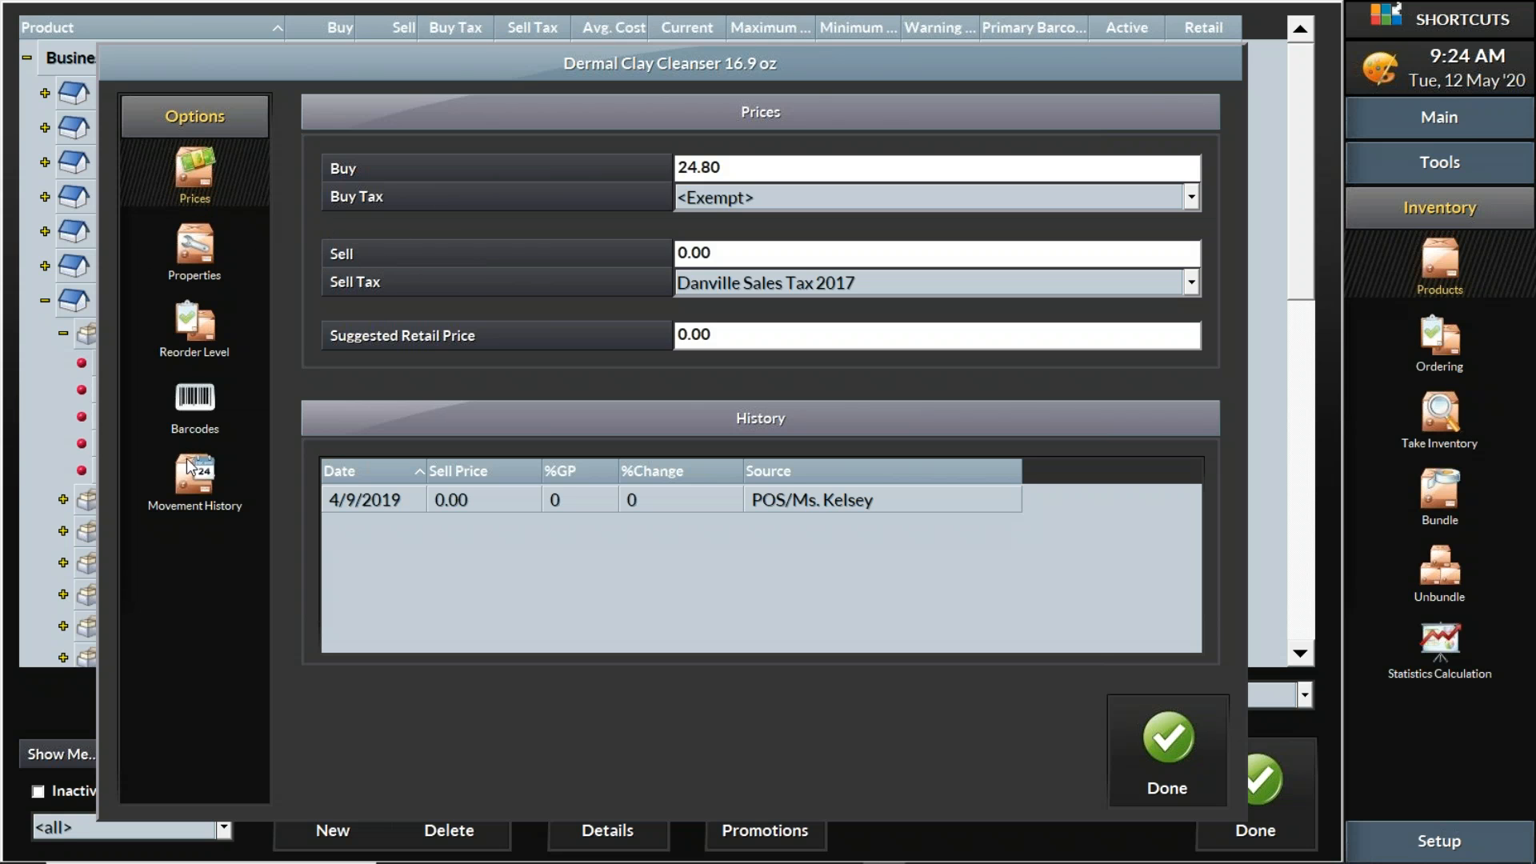
pyautogui.click(206, 479)
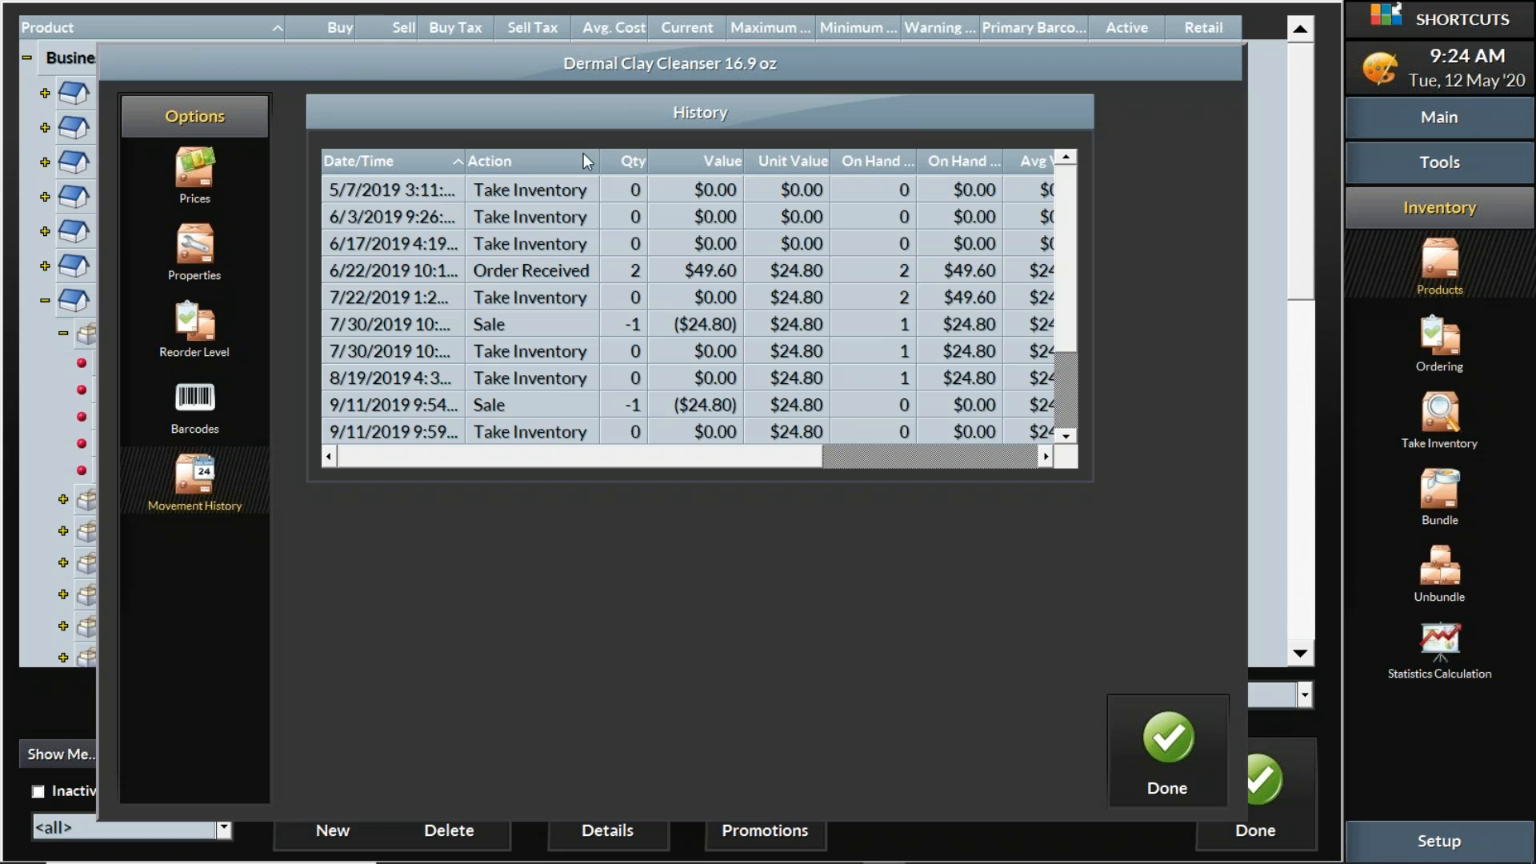
# Scroll through the Dermal Clay Cleanser movement history table, then close its details window
pyautogui.scroll(-2, 759, 324)
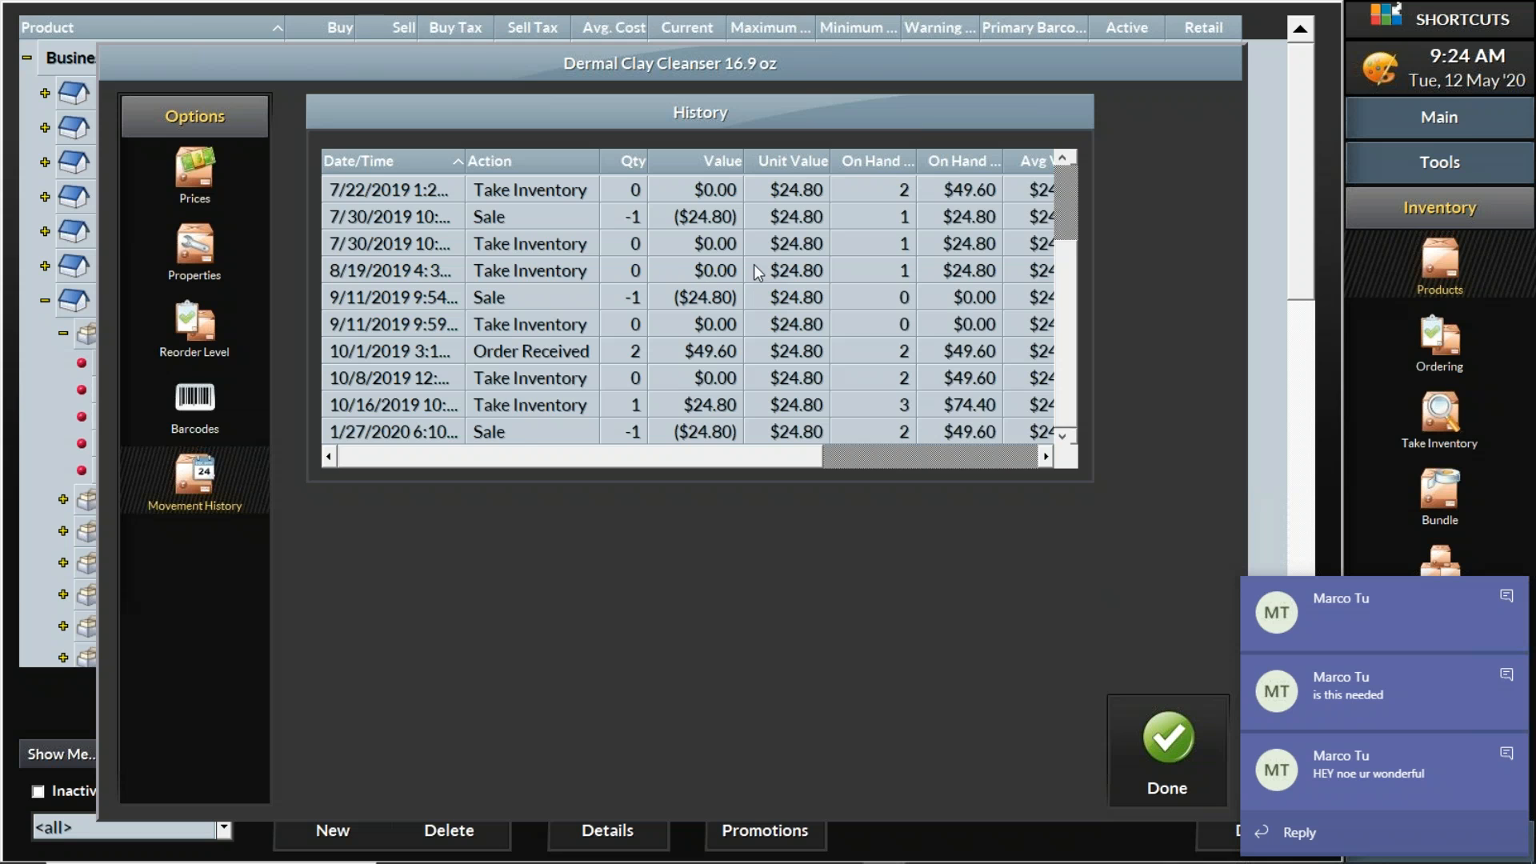
pyautogui.scroll(2, 757, 272)
pyautogui.scroll(-2, 754, 264)
pyautogui.scroll(2, 754, 264)
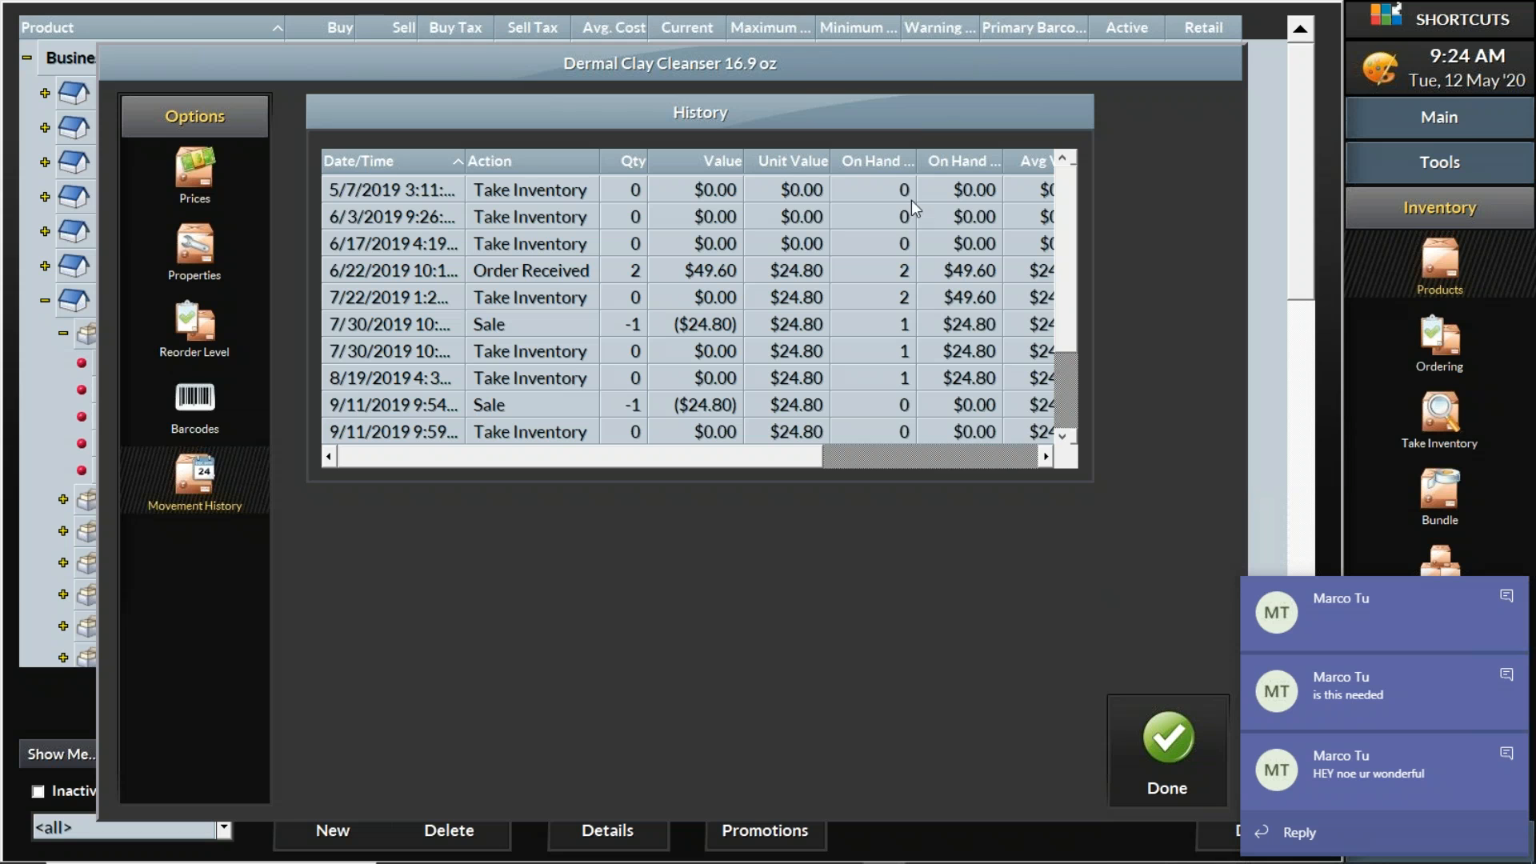
pyautogui.click(1141, 779)
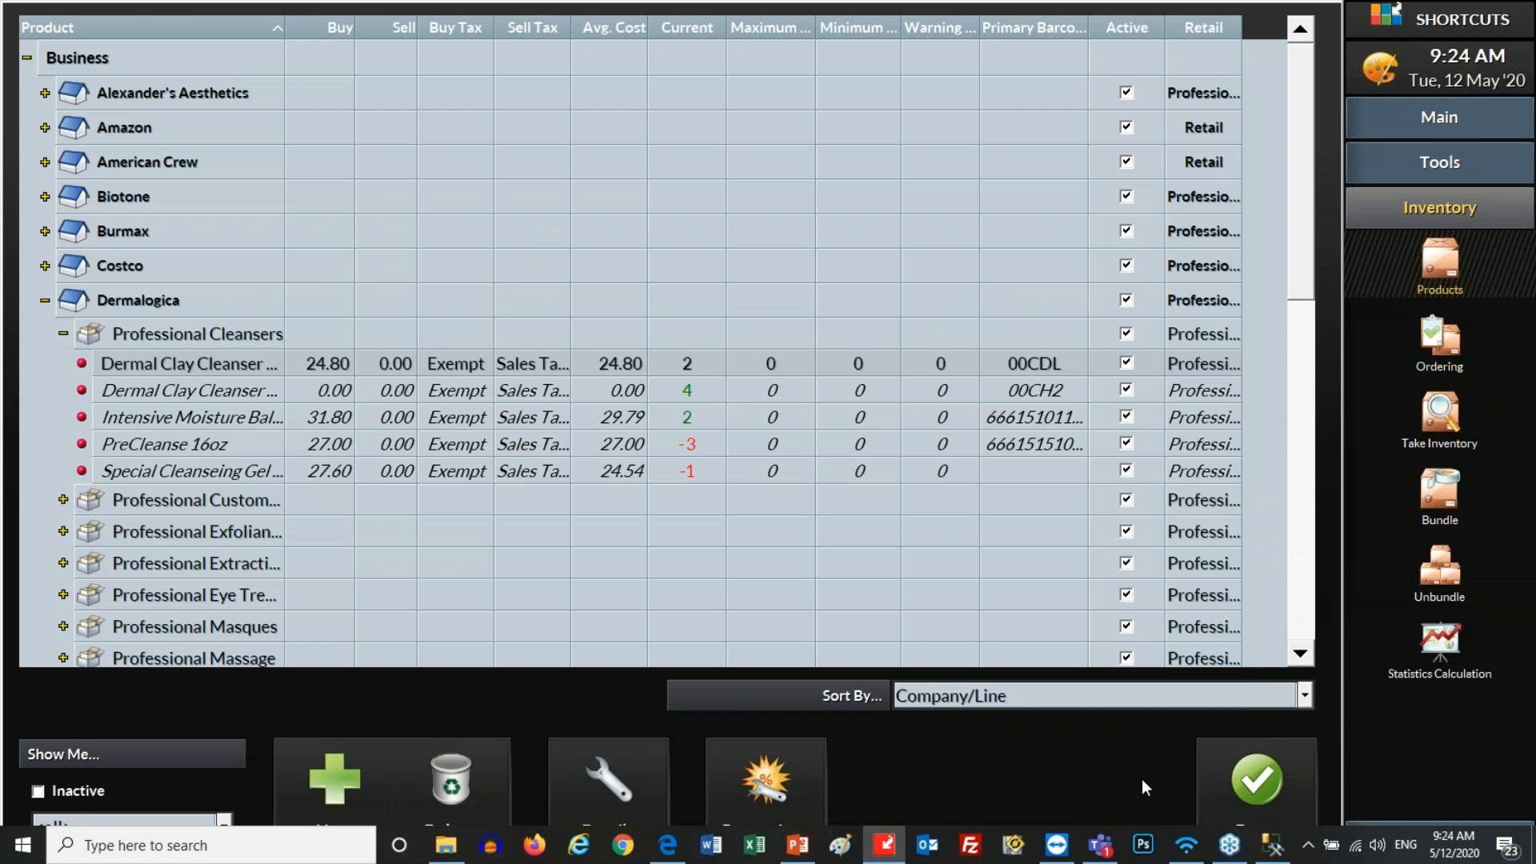
# Check the Teams chat, minimize it, and bring Inventory-Basics.pptx to the front at slide 6
pyautogui.click(1104, 848)
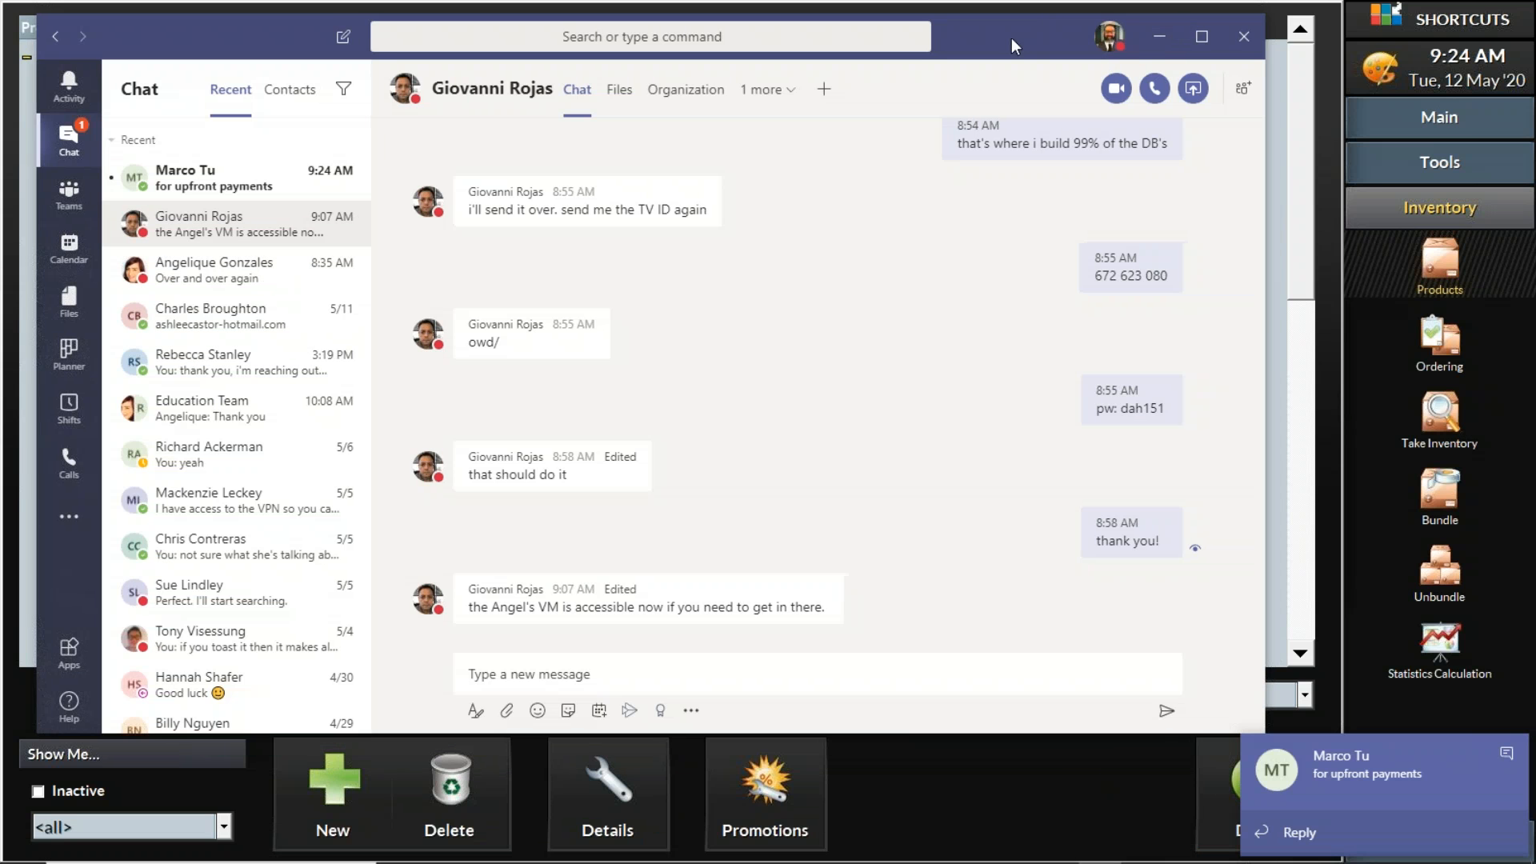
pyautogui.moveTo(1011, 36); pyautogui.dragTo(933, 64)
pyautogui.click(1070, 66)
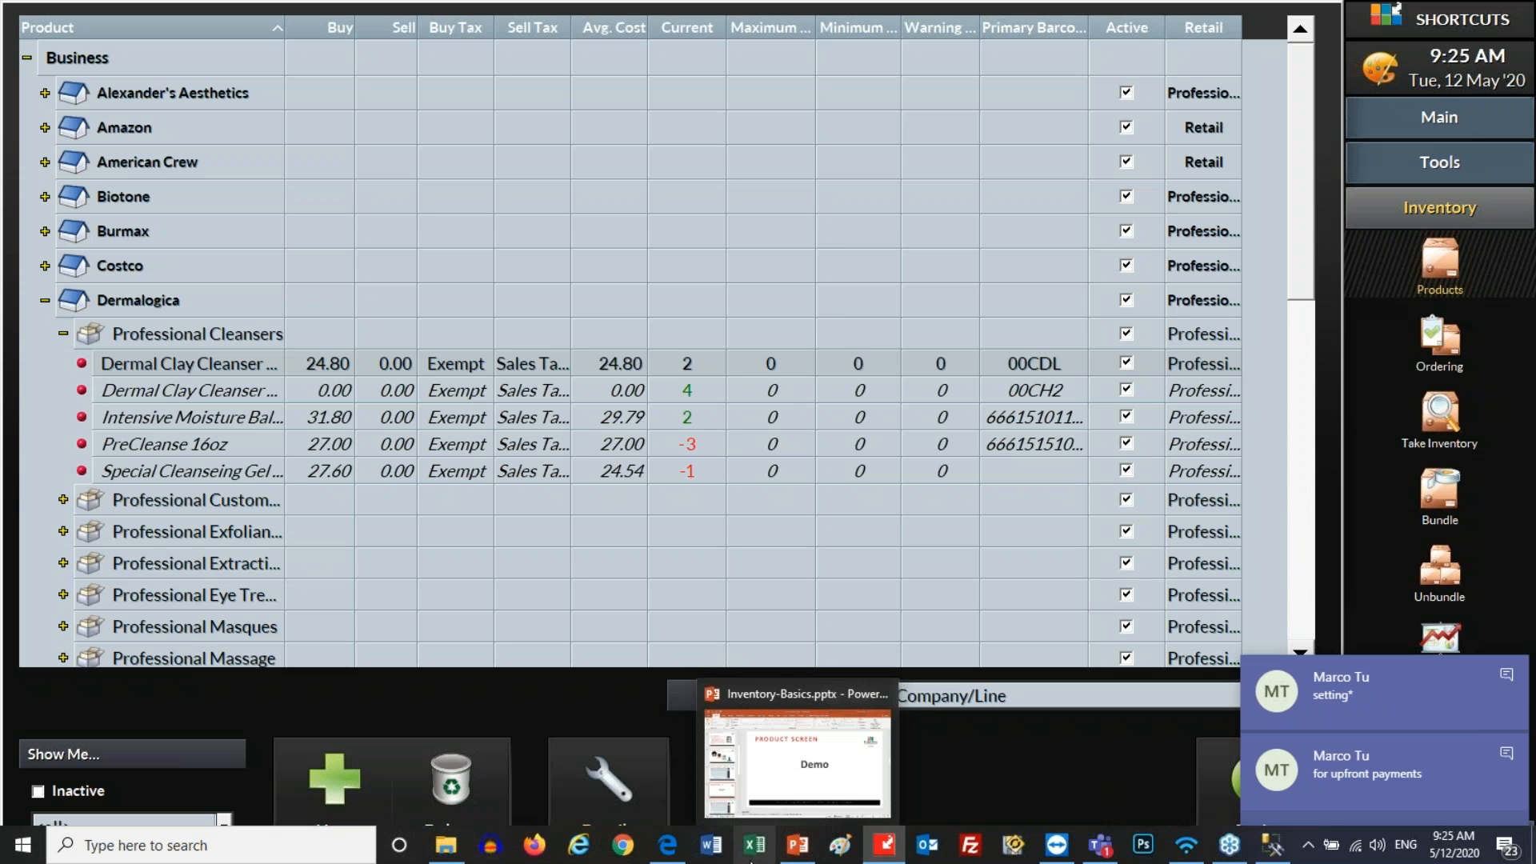
pyautogui.moveTo(686, 854)
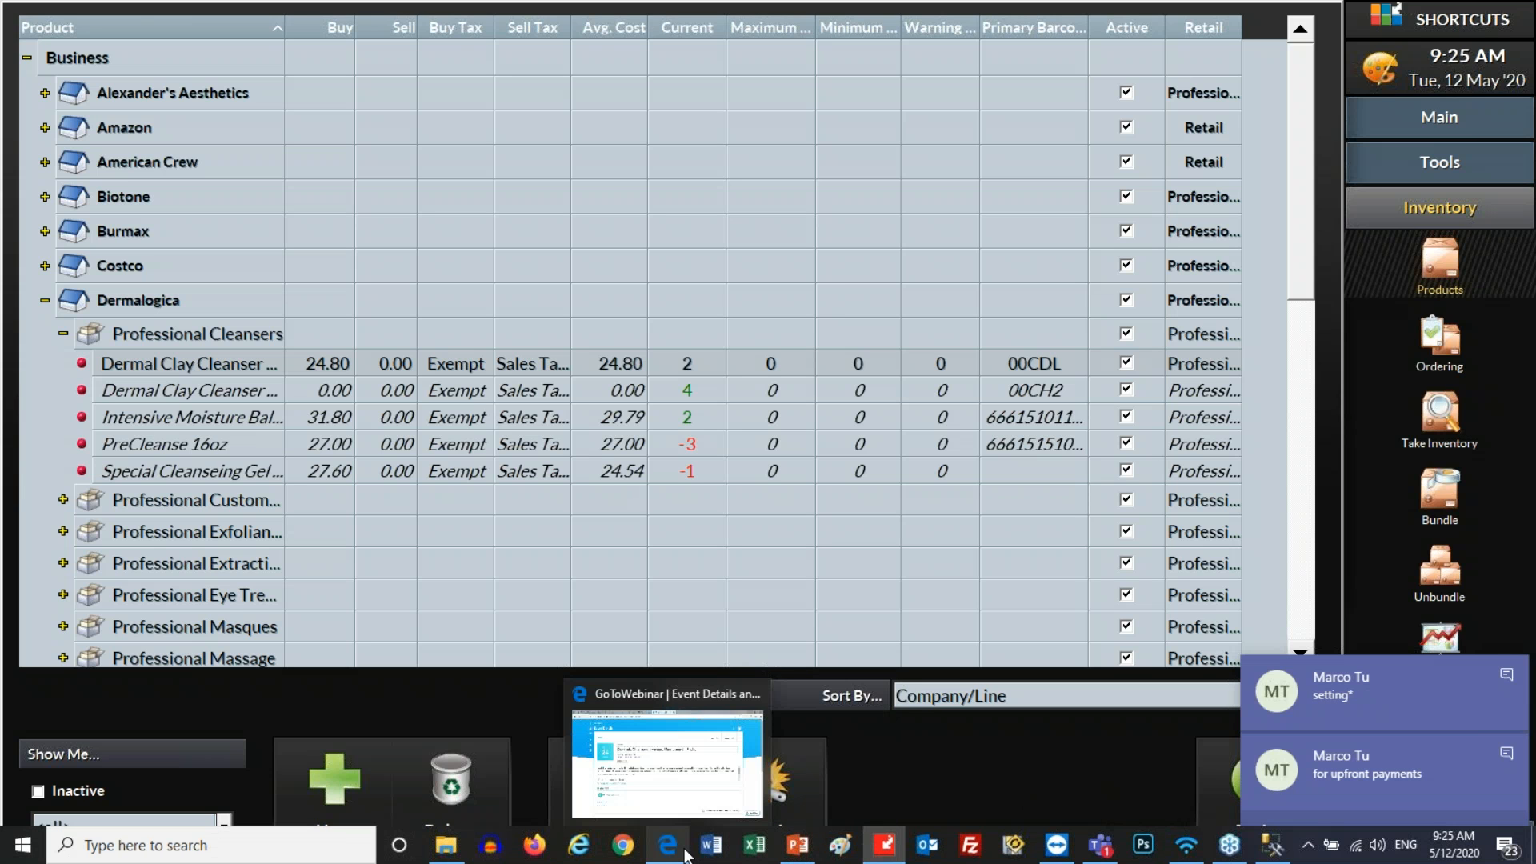
pyautogui.click(797, 845)
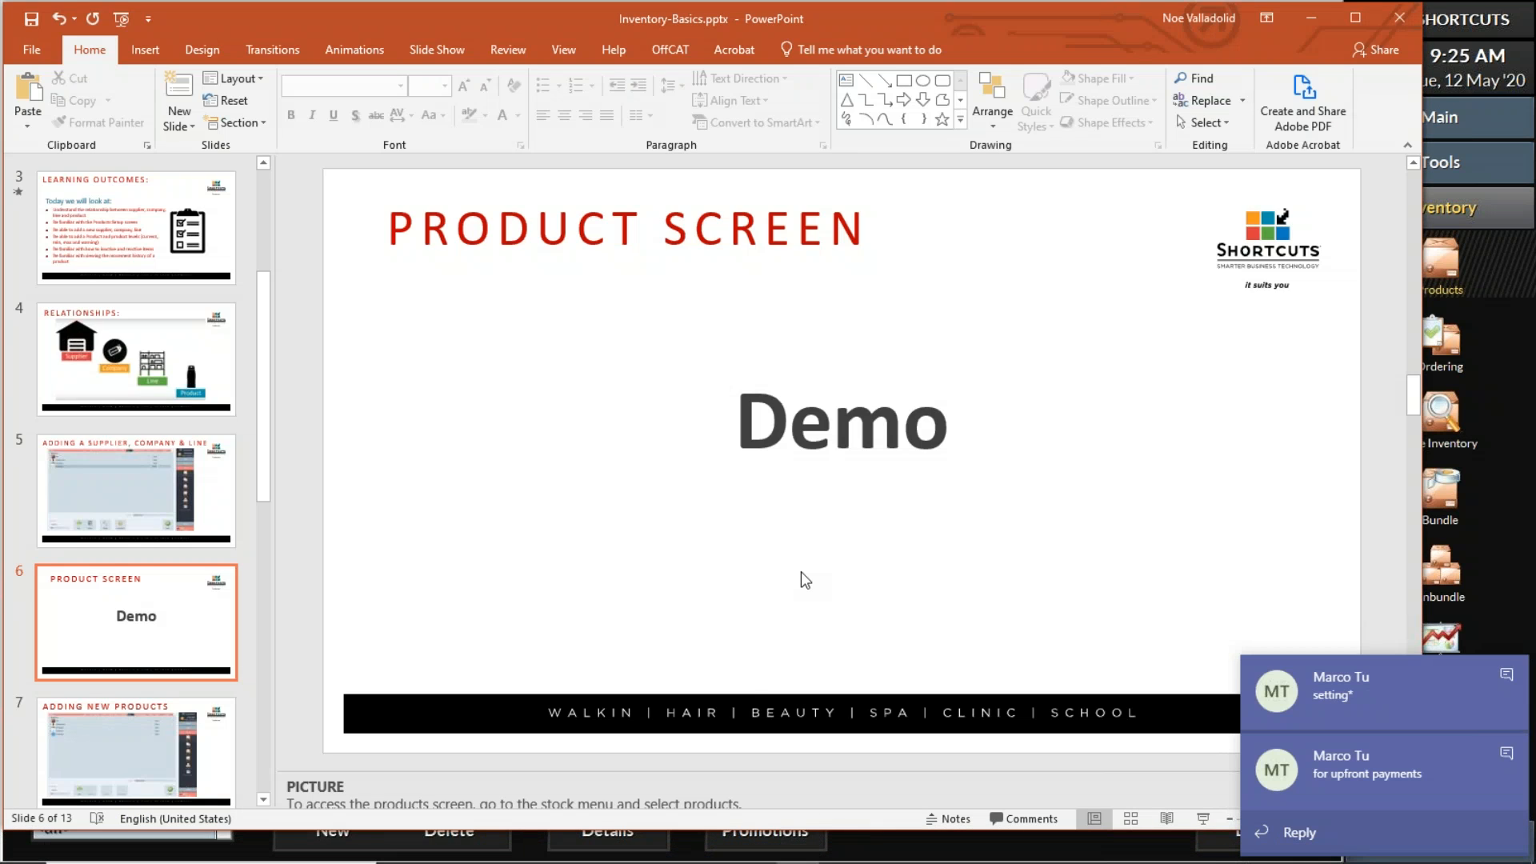
# Run the slideshow from slide 6 and advance to slide 7, 'Adding New Products'
pyautogui.click(1204, 819)
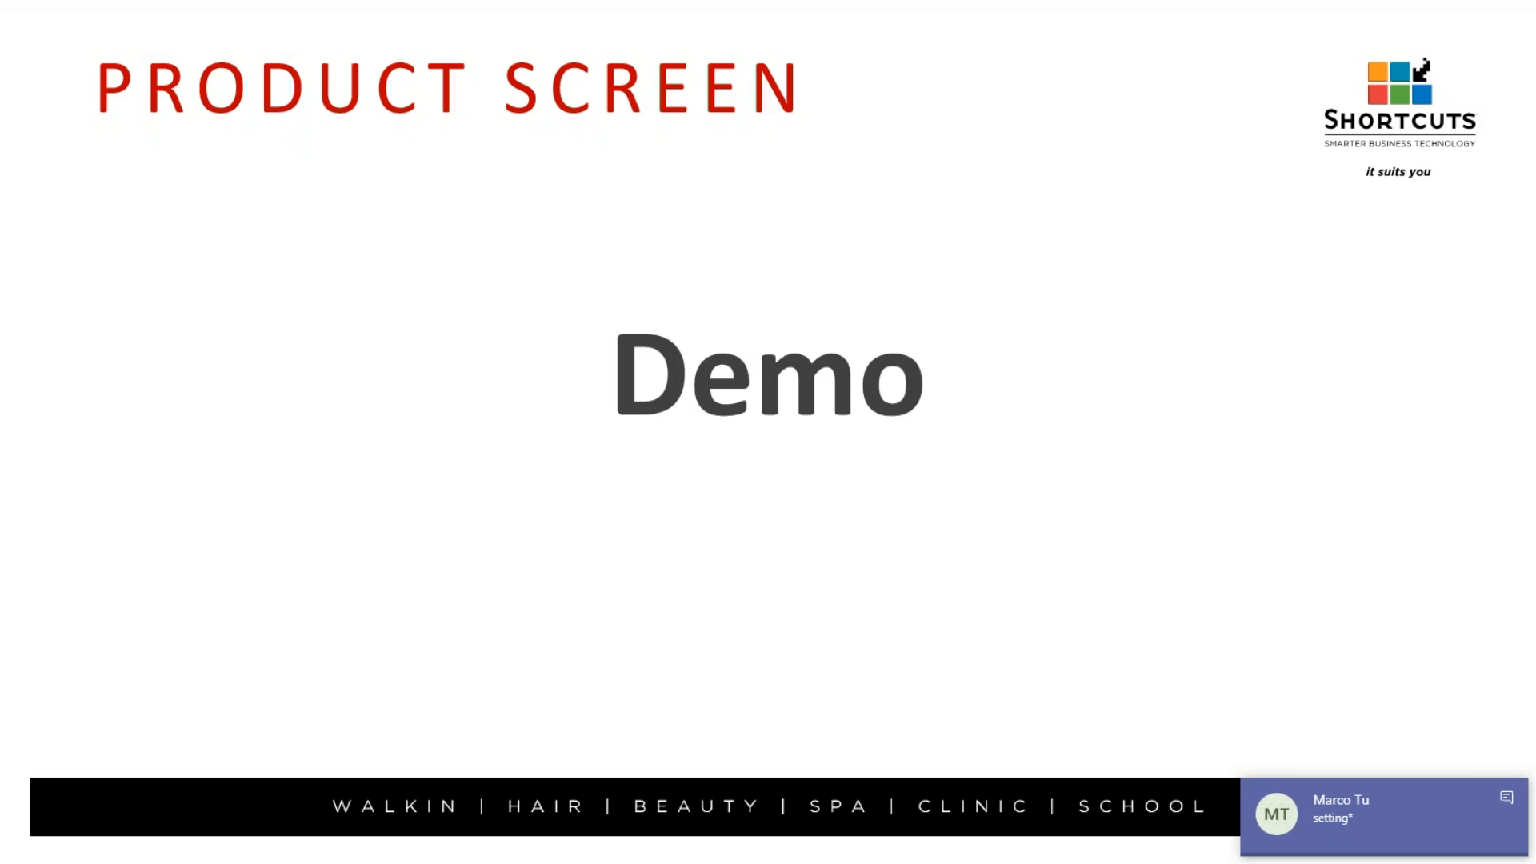
pyautogui.press('Right')
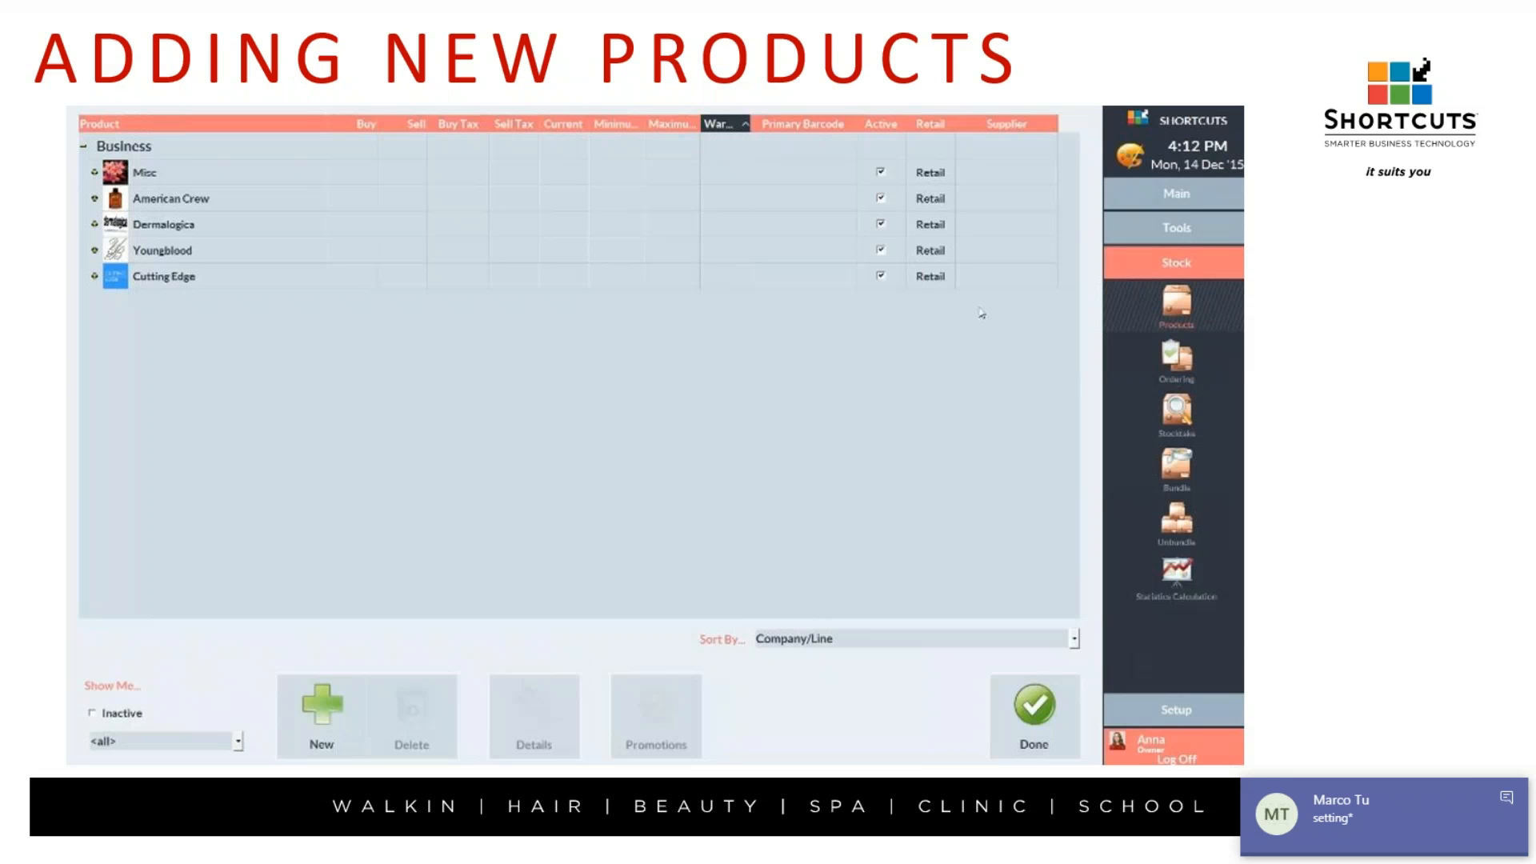